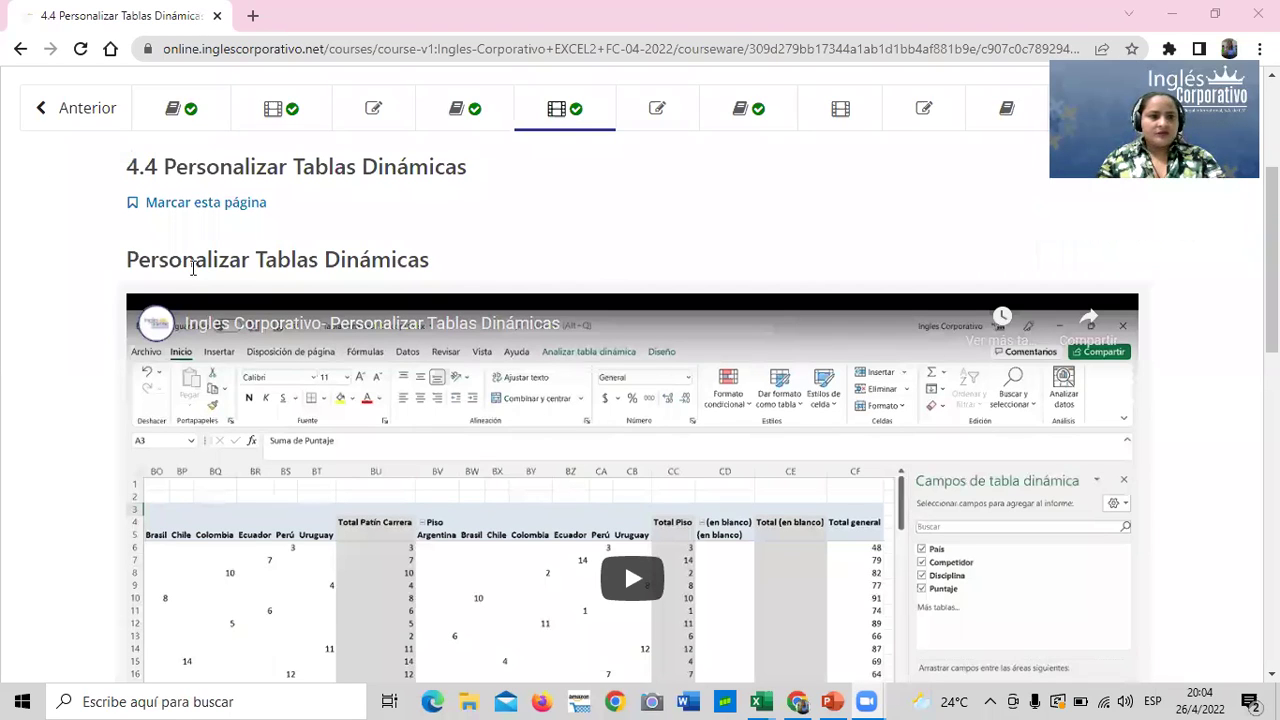
Go to lesson 4.10 Personalizar Gráficos Dinámicos, then continue to the Examen final quiz page
scroll(193, 268, "up", 3)
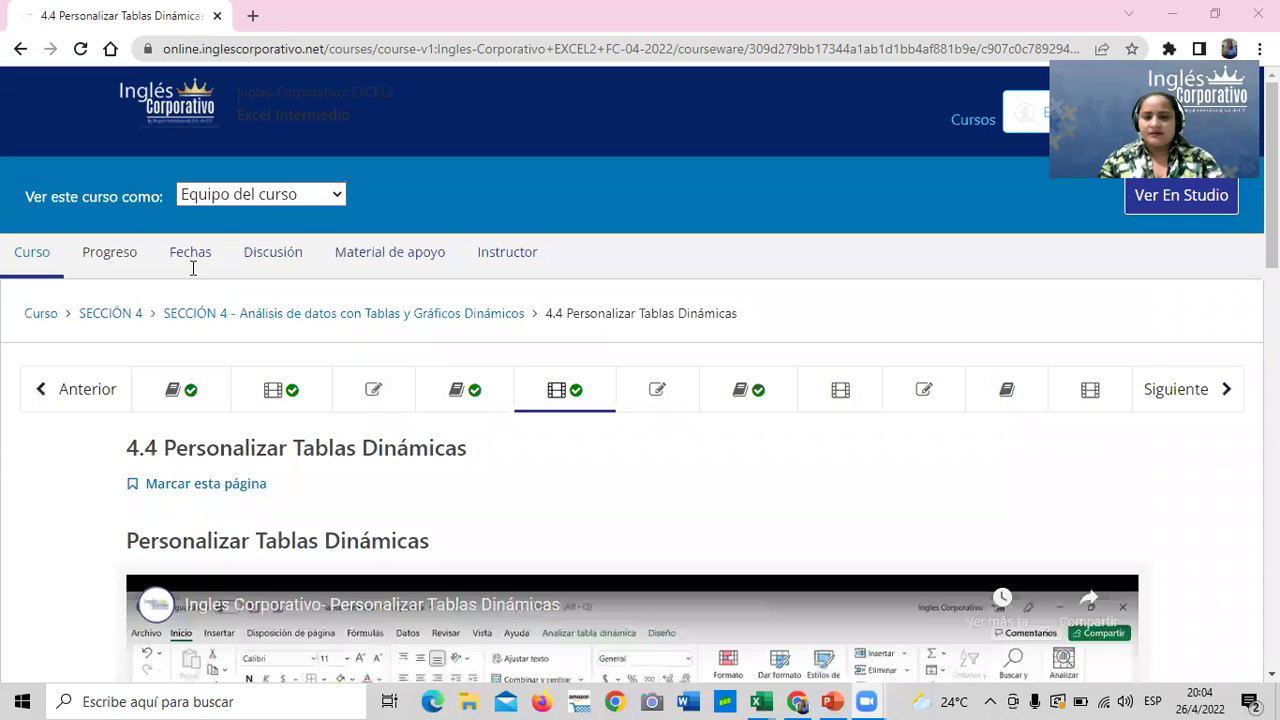
left_click(1090, 389)
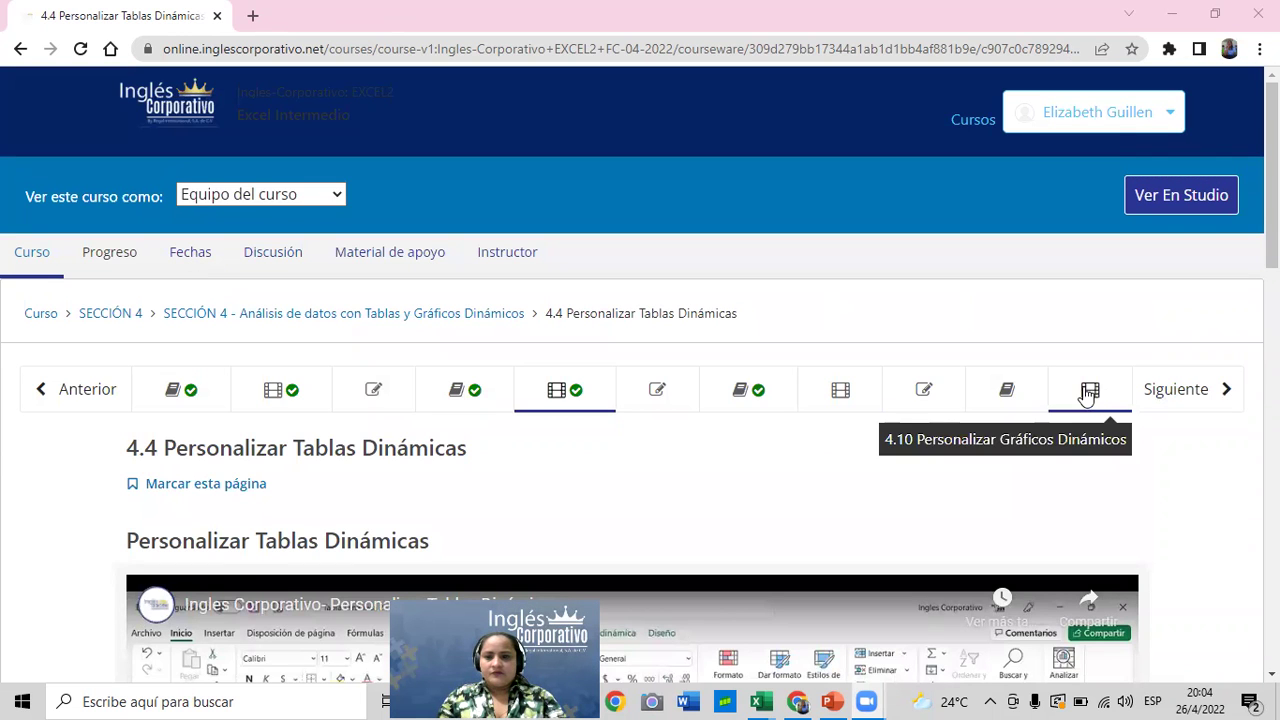
left_click(1168, 397)
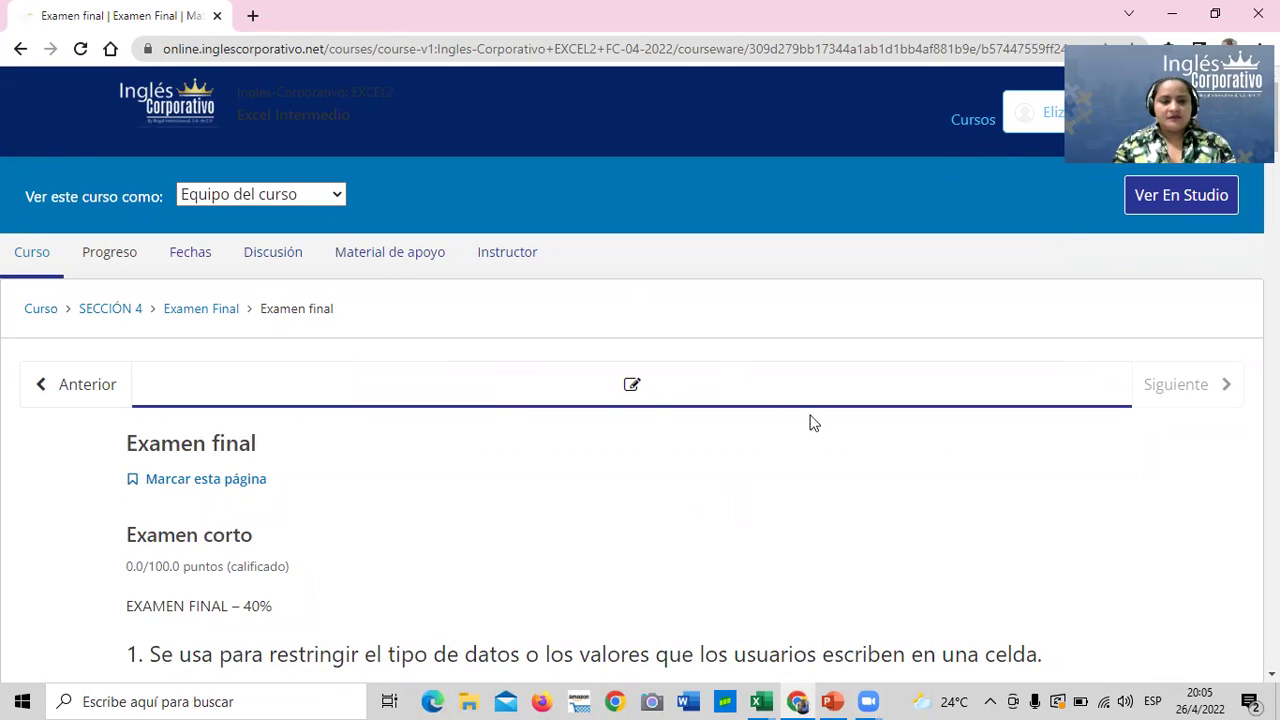
scroll(340, 520, "down", 3)
scroll(347, 487, "down", 4)
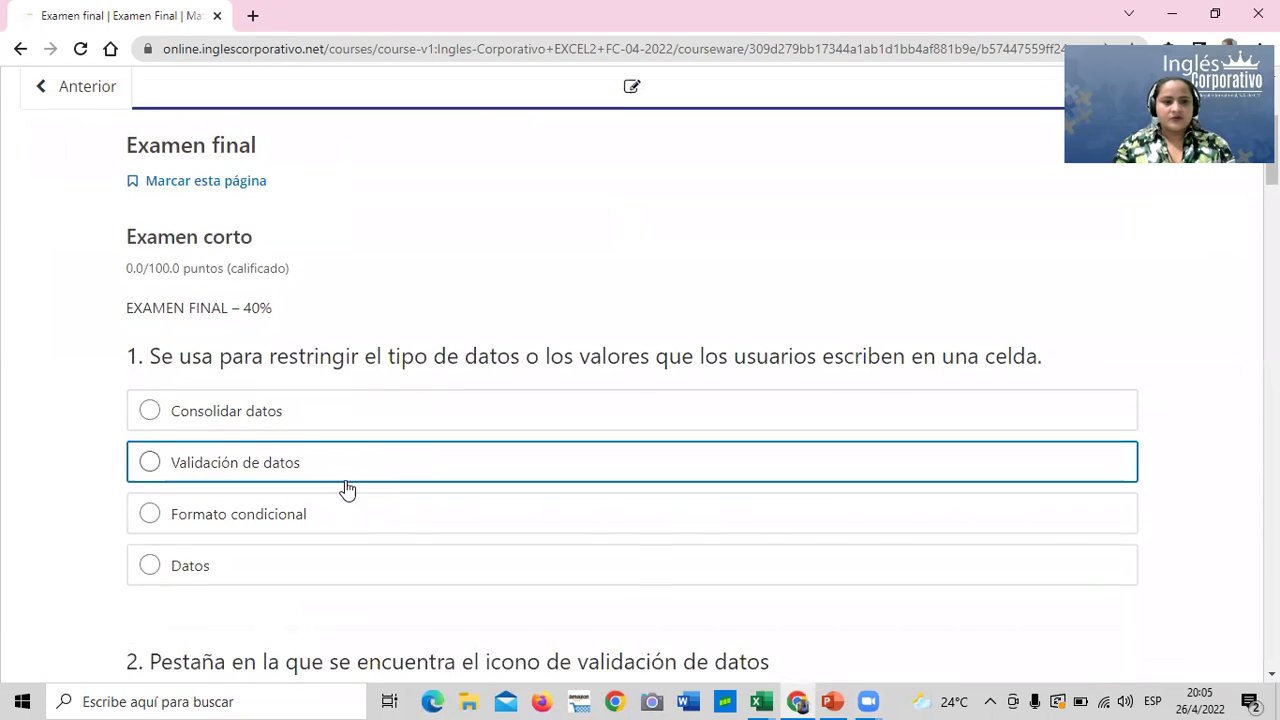
scroll(347, 482, "down", 2)
scroll(347, 482, "down", 3)
scroll(347, 482, "down", 4)
scroll(347, 482, "down", 4)
scroll(347, 482, "down", 5)
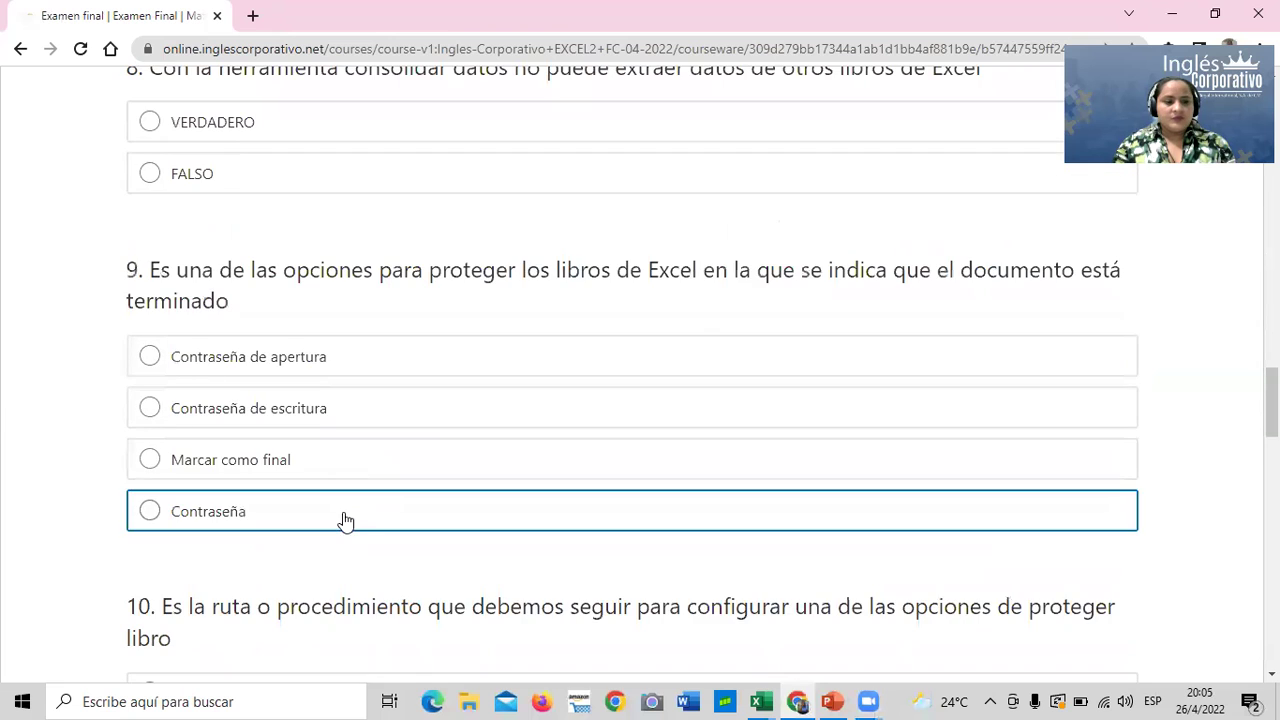
scroll(343, 520, "down", 4)
scroll(338, 524, "down", 4)
scroll(338, 524, "down", 6)
scroll(338, 524, "down", 6)
scroll(338, 524, "down", 2)
scroll(338, 528, "up", 4)
scroll(338, 528, "up", 1)
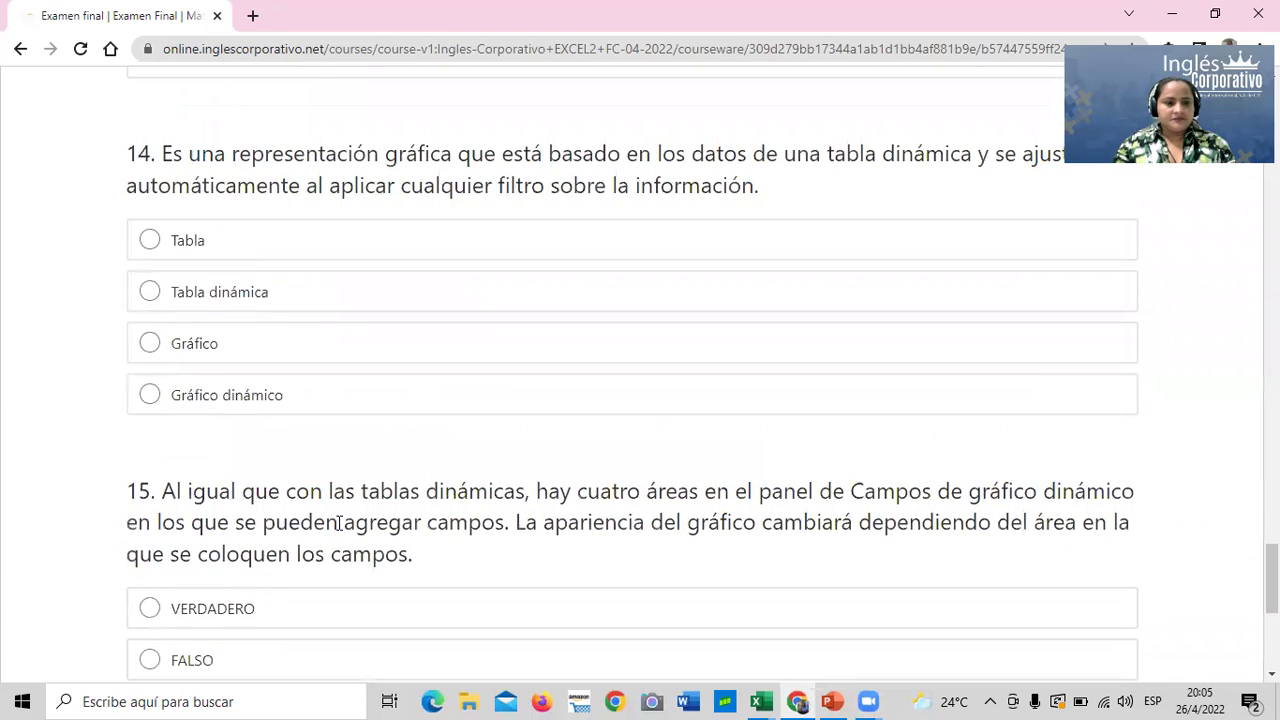
scroll(338, 526, "up", 8)
scroll(339, 523, "up", 6)
scroll(338, 523, "up", 6)
scroll(337, 526, "up", 5)
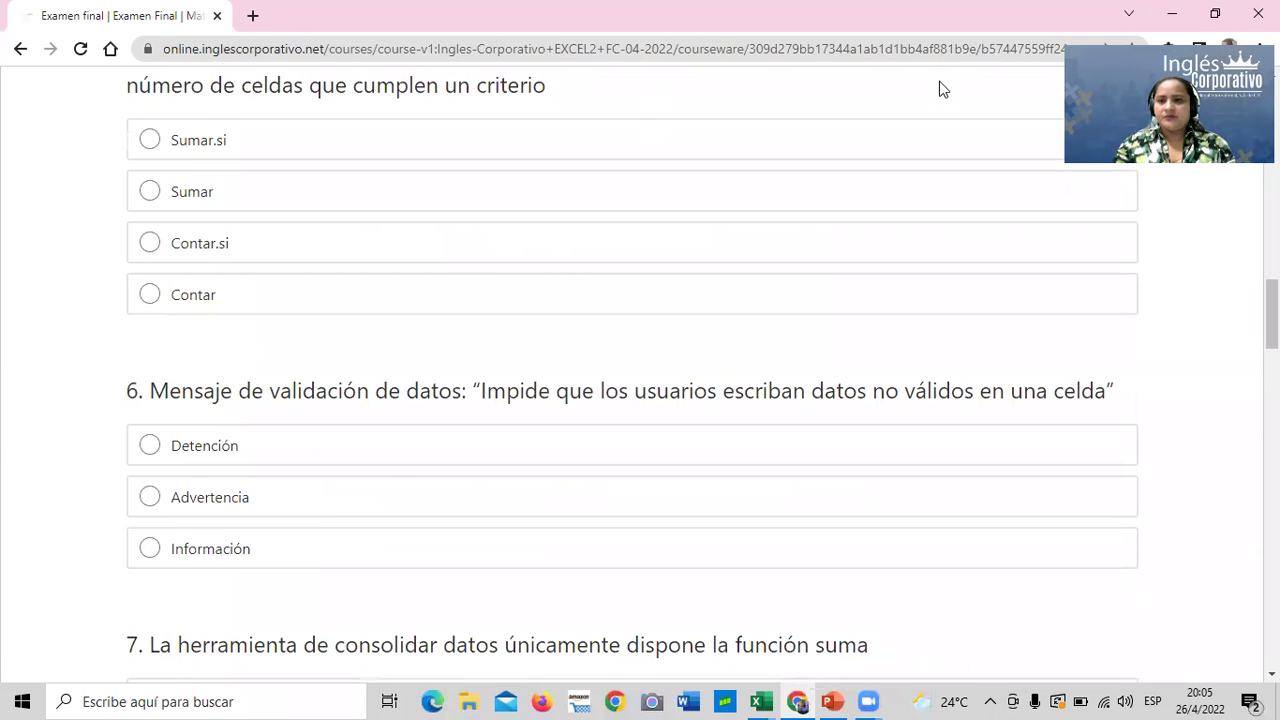
left_click(206, 136)
left_click(306, 297)
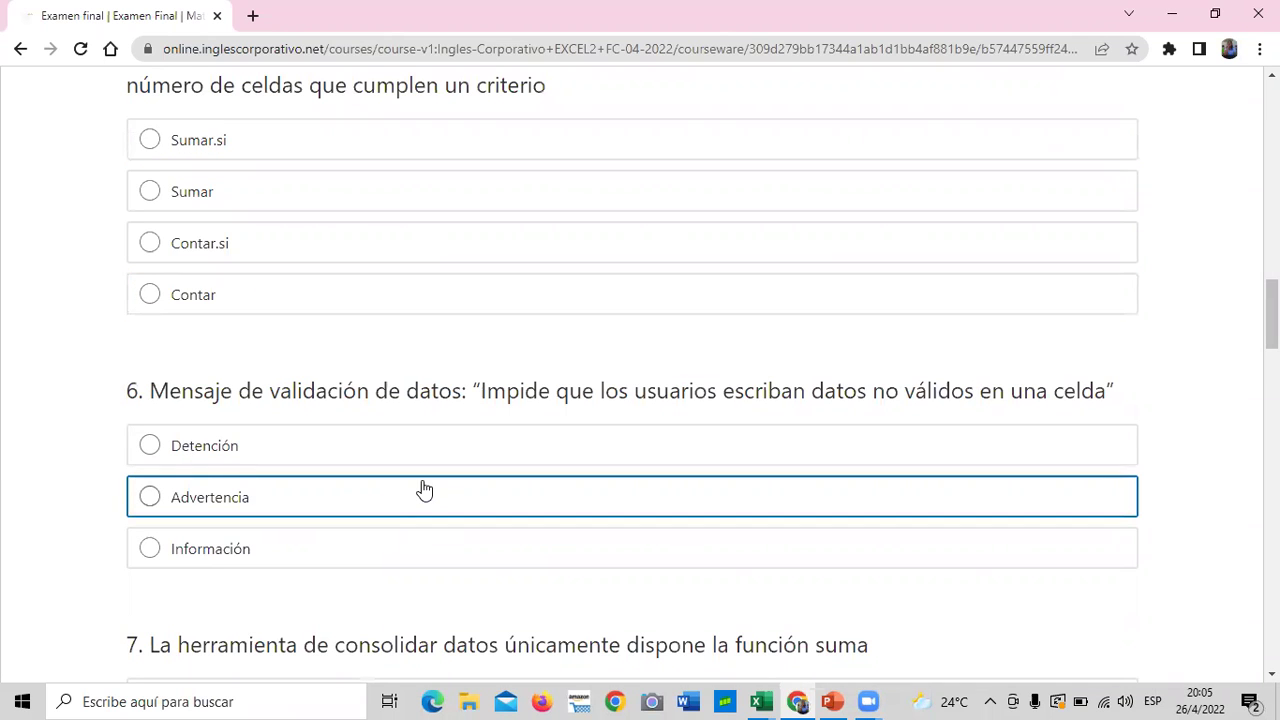
scroll(409, 530, "up", 3)
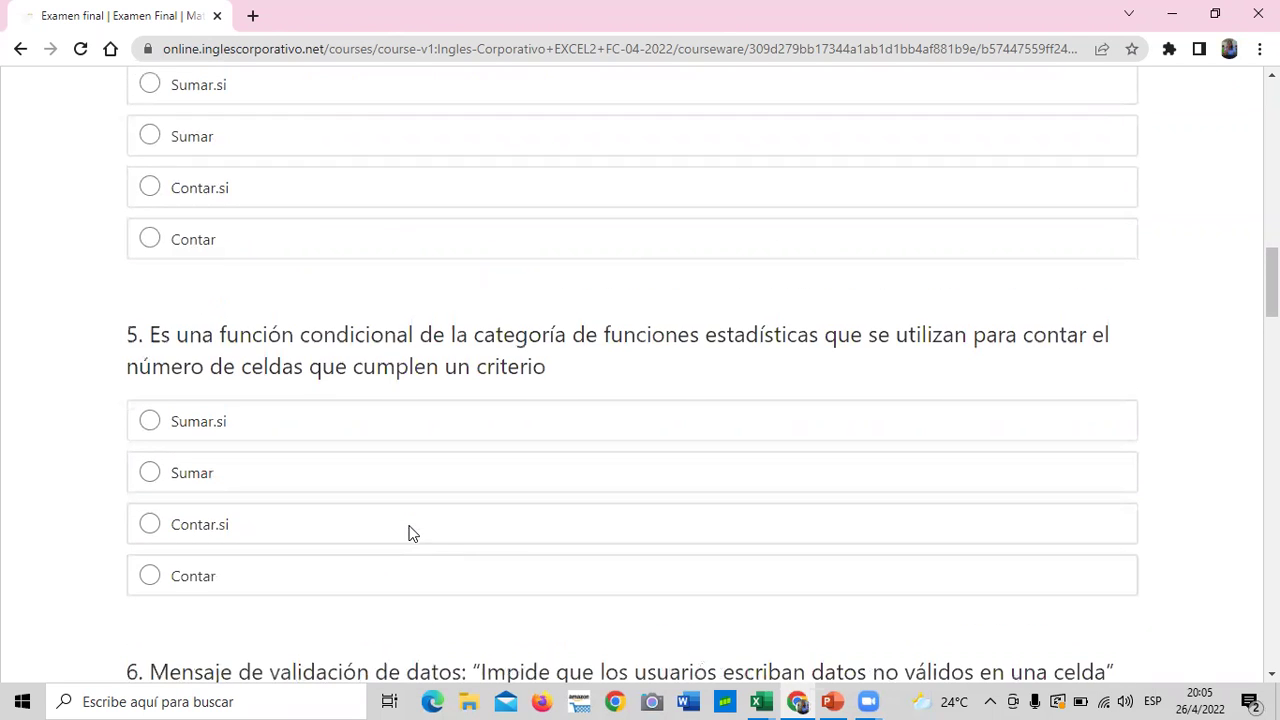
scroll(410, 534, "up", 3)
scroll(410, 534, "up", 3)
scroll(410, 534, "up", 3)
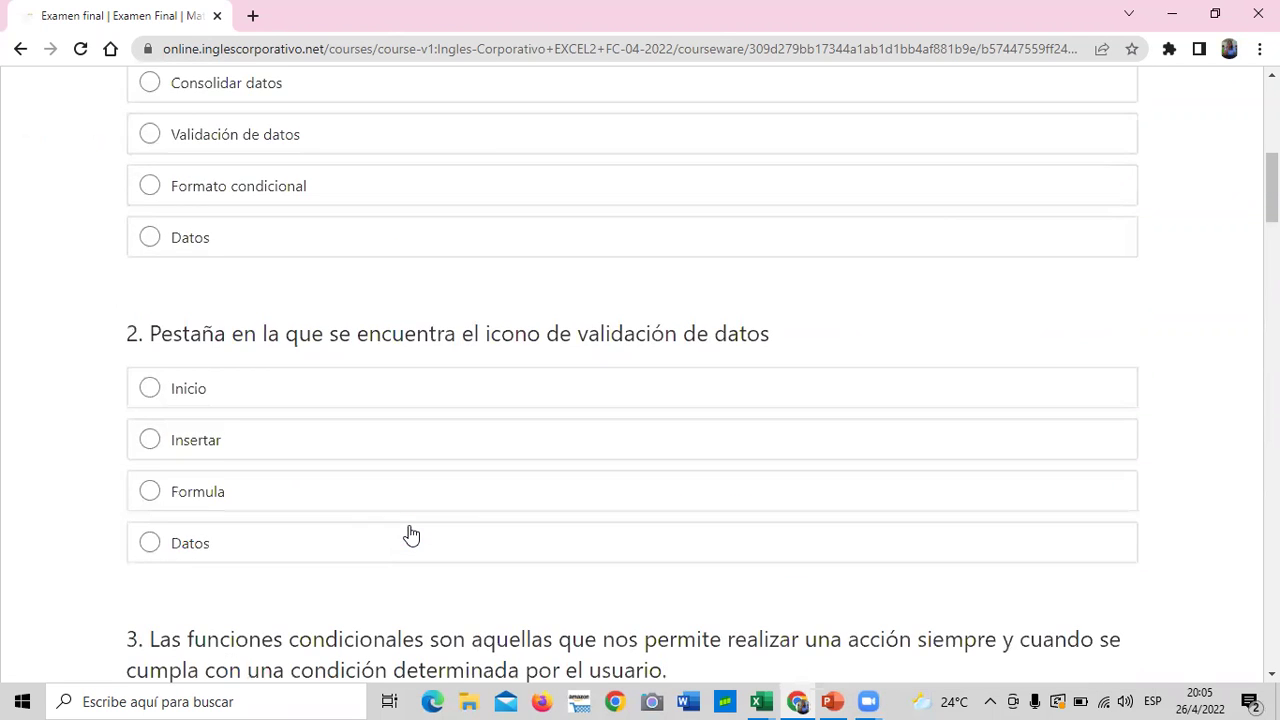
scroll(410, 534, "up", 3)
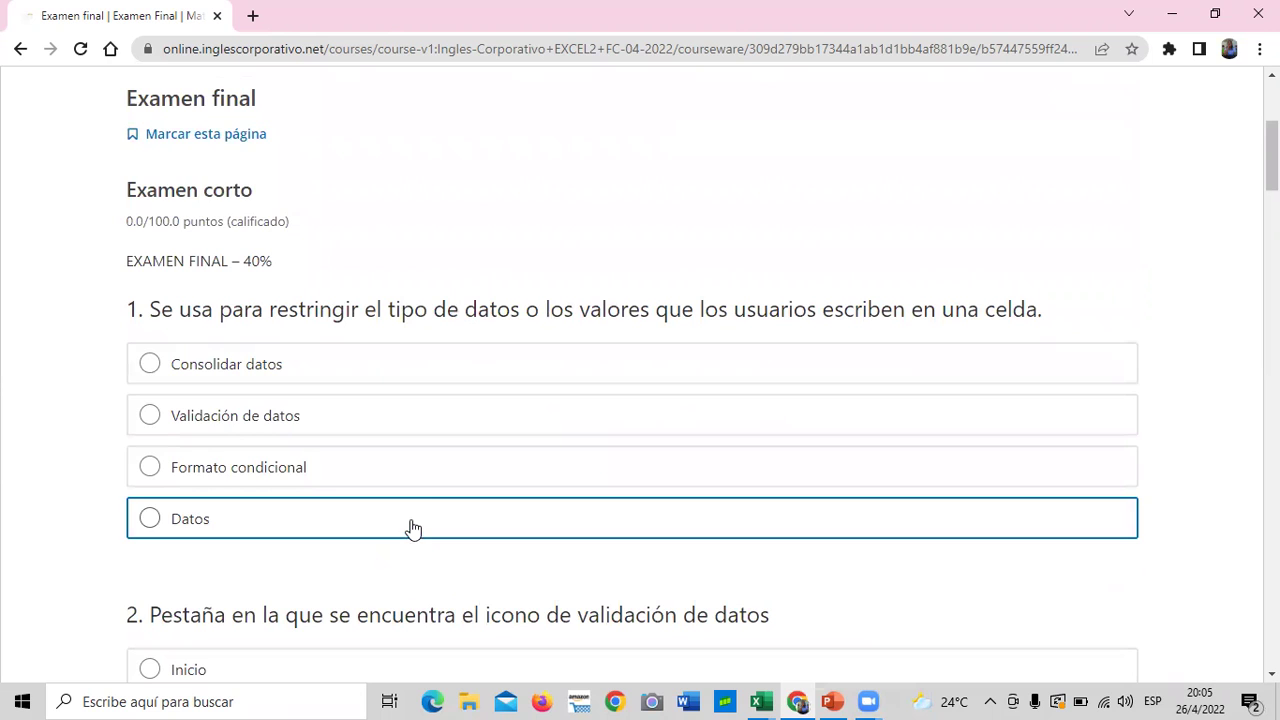
scroll(416, 497, "up", 3)
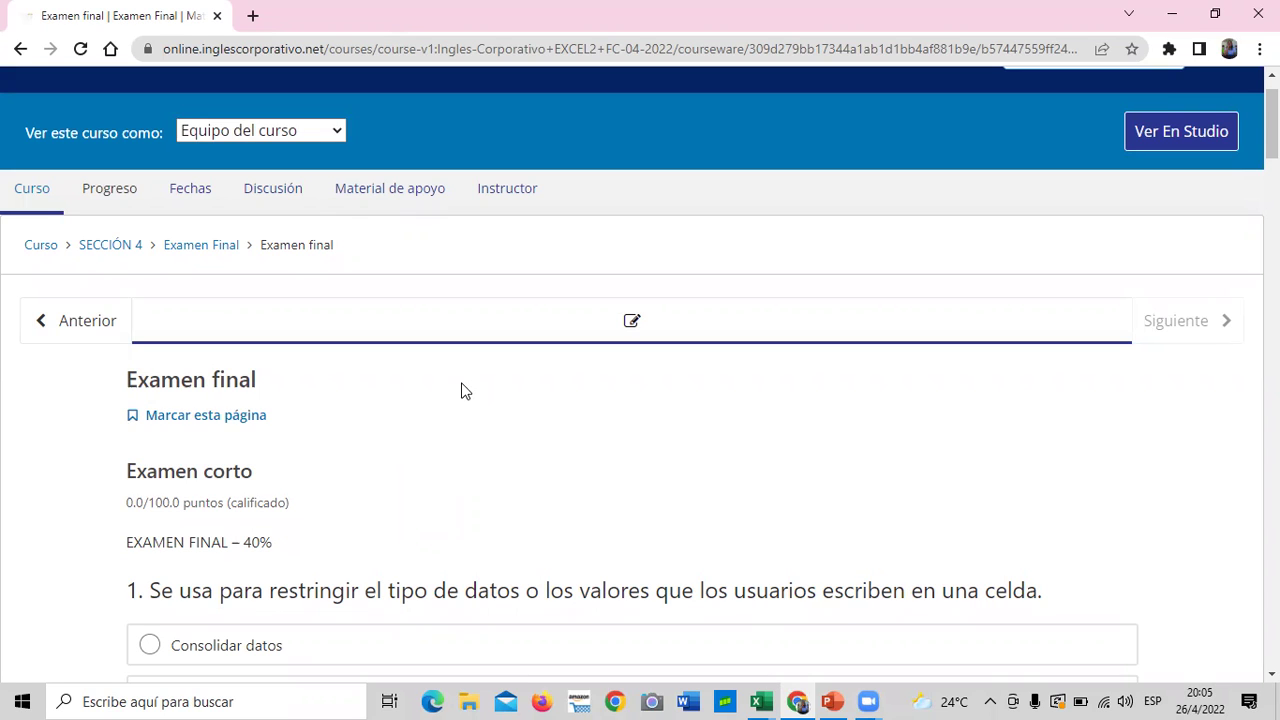
scroll(558, 456, "down", 1)
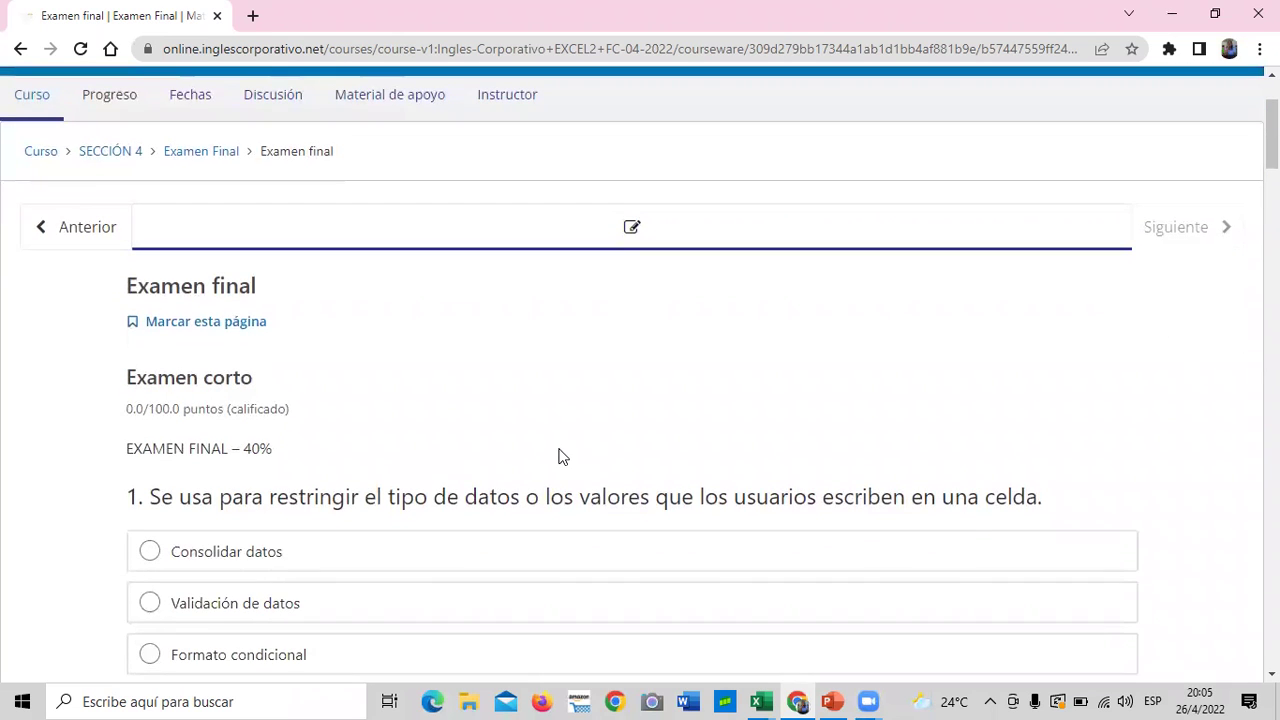
scroll(558, 456, "down", 1)
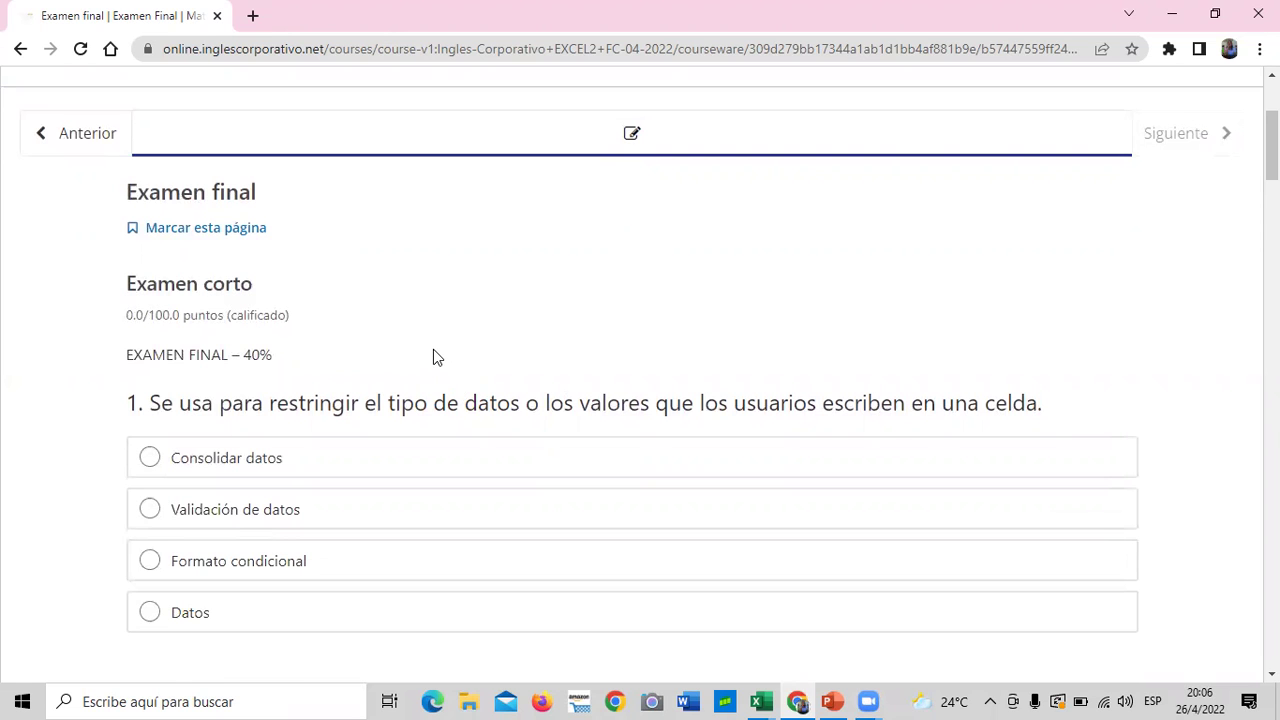
scroll(460, 390, "down", 8)
scroll(462, 391, "up", 1)
scroll(460, 391, "up", 10)
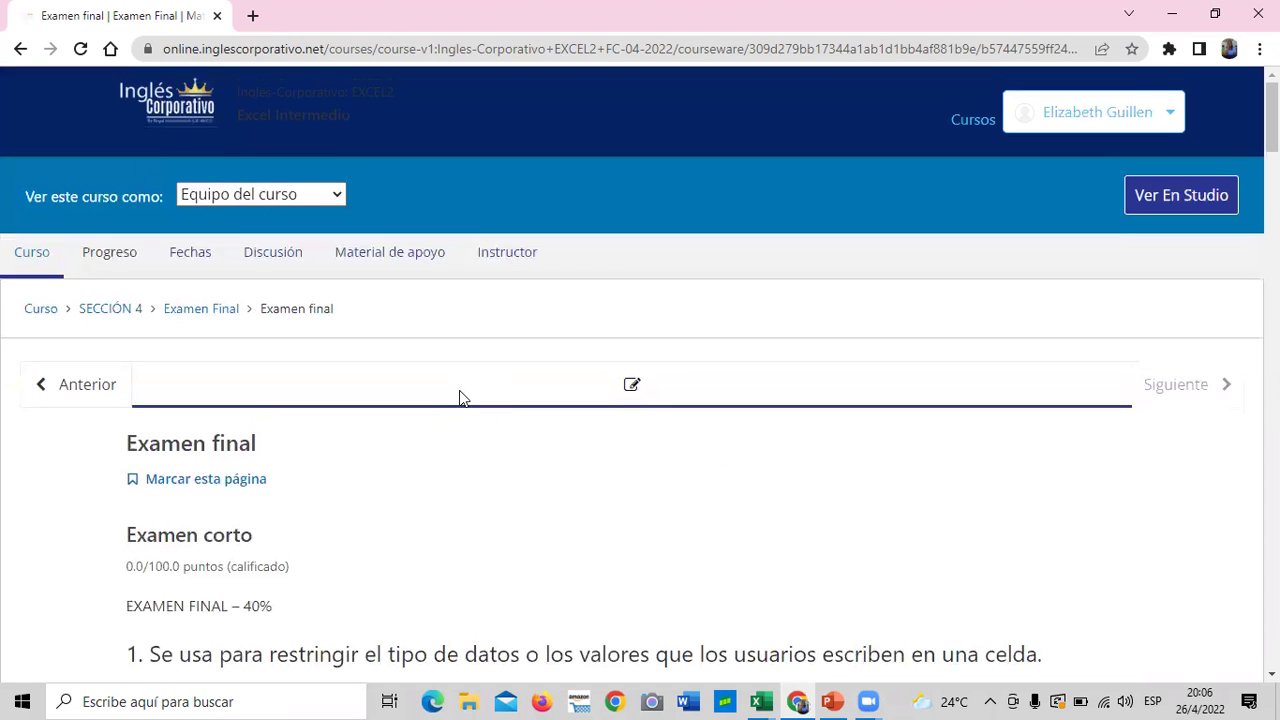
scroll(460, 397, "down", 1)
scroll(458, 397, "down", 1)
scroll(456, 398, "down", 1)
scroll(457, 398, "down", 1)
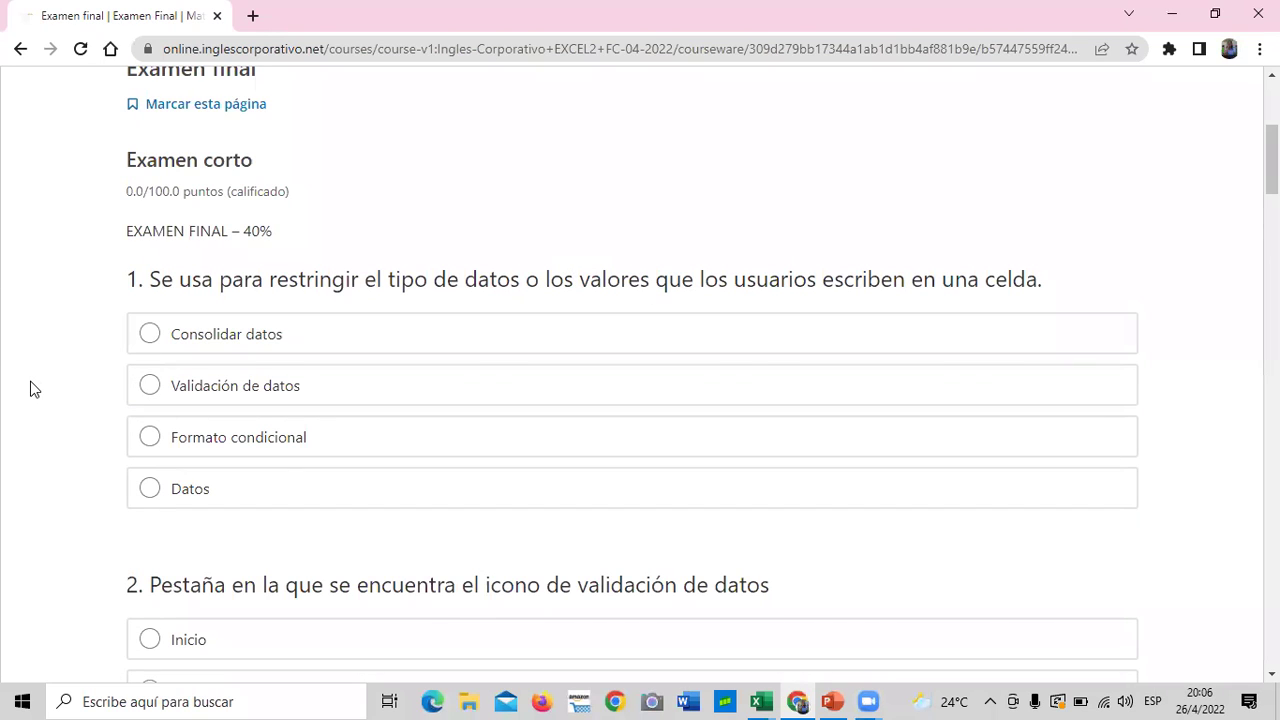
Choose Validación de datos for exam question 1 and Datos for question 2
left_click(150, 386)
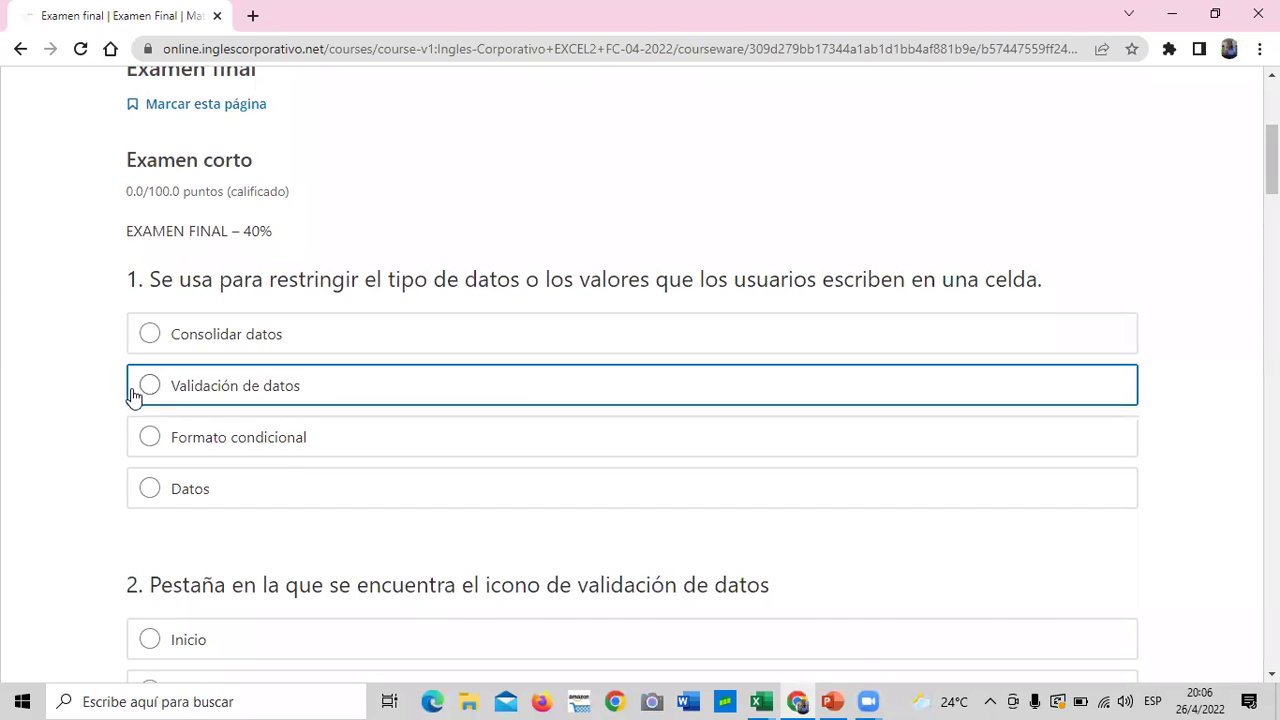
scroll(150, 386, "down", 2)
scroll(151, 372, "down", 2)
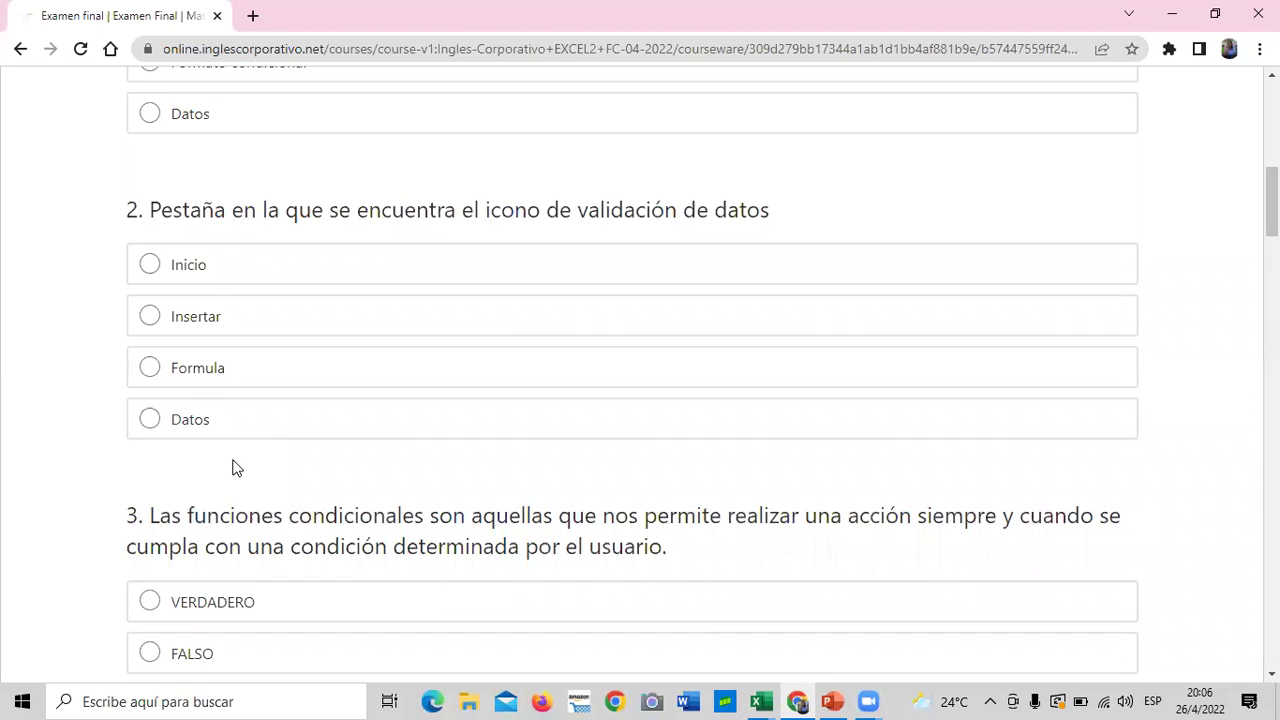
left_click(142, 425)
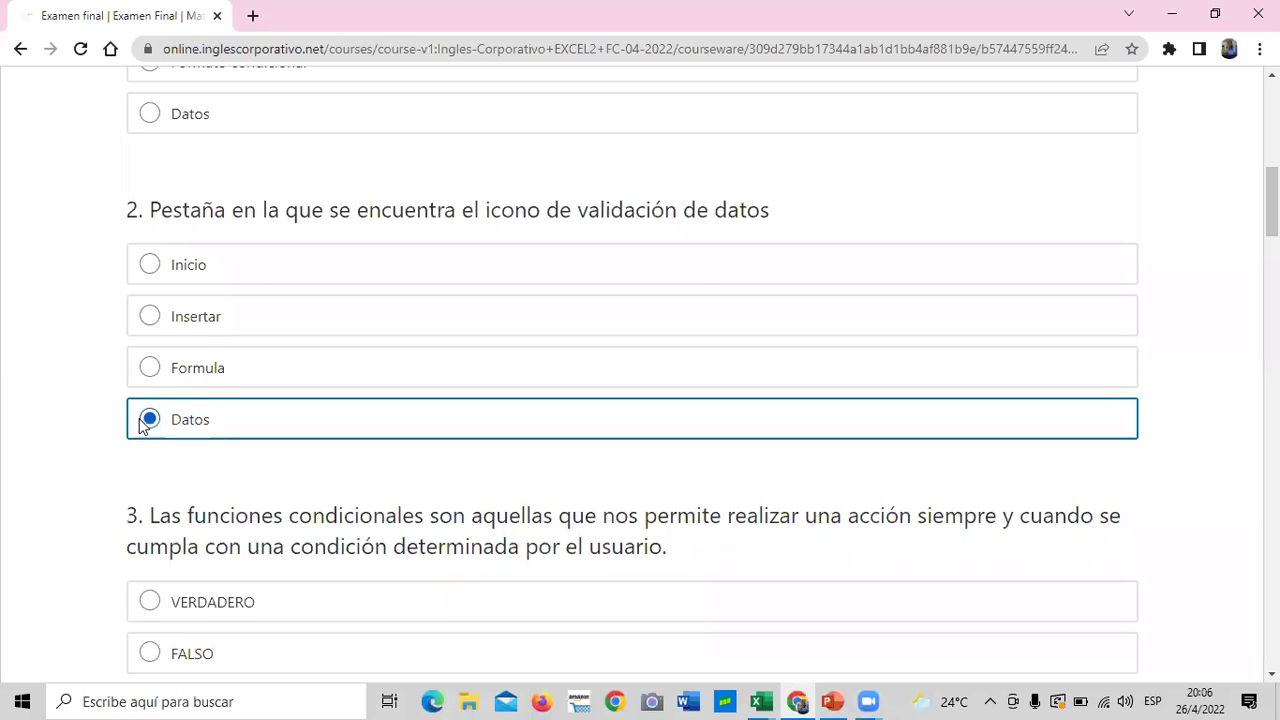
scroll(337, 517, "down", 2)
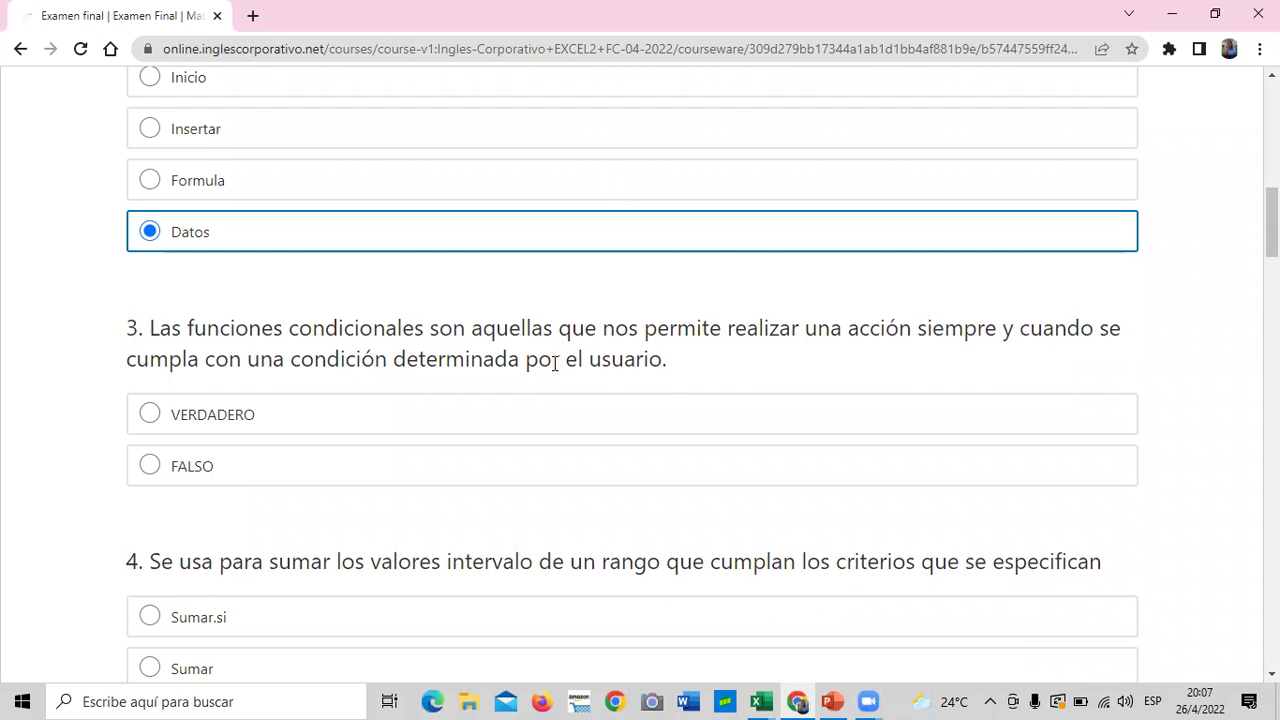
Mark question 3 as VERDADERO and pick Sumar.si for question 4
left_click(148, 418)
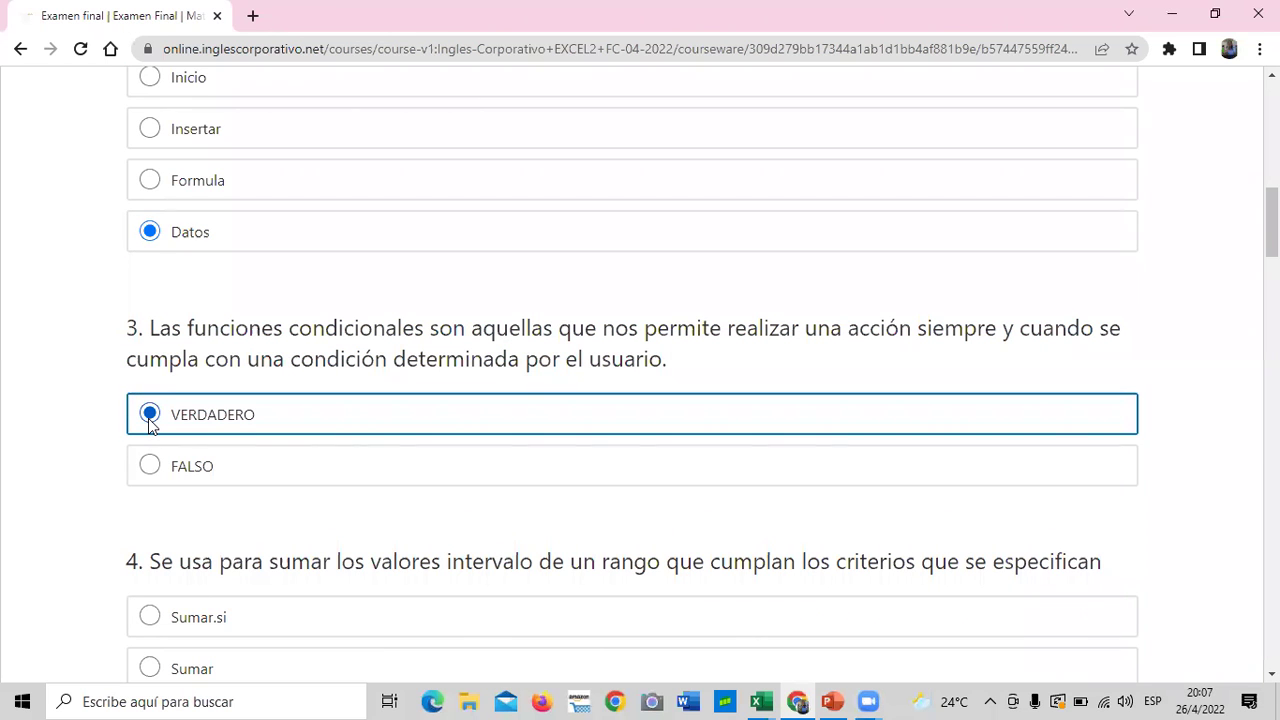
scroll(251, 446, "down", 3)
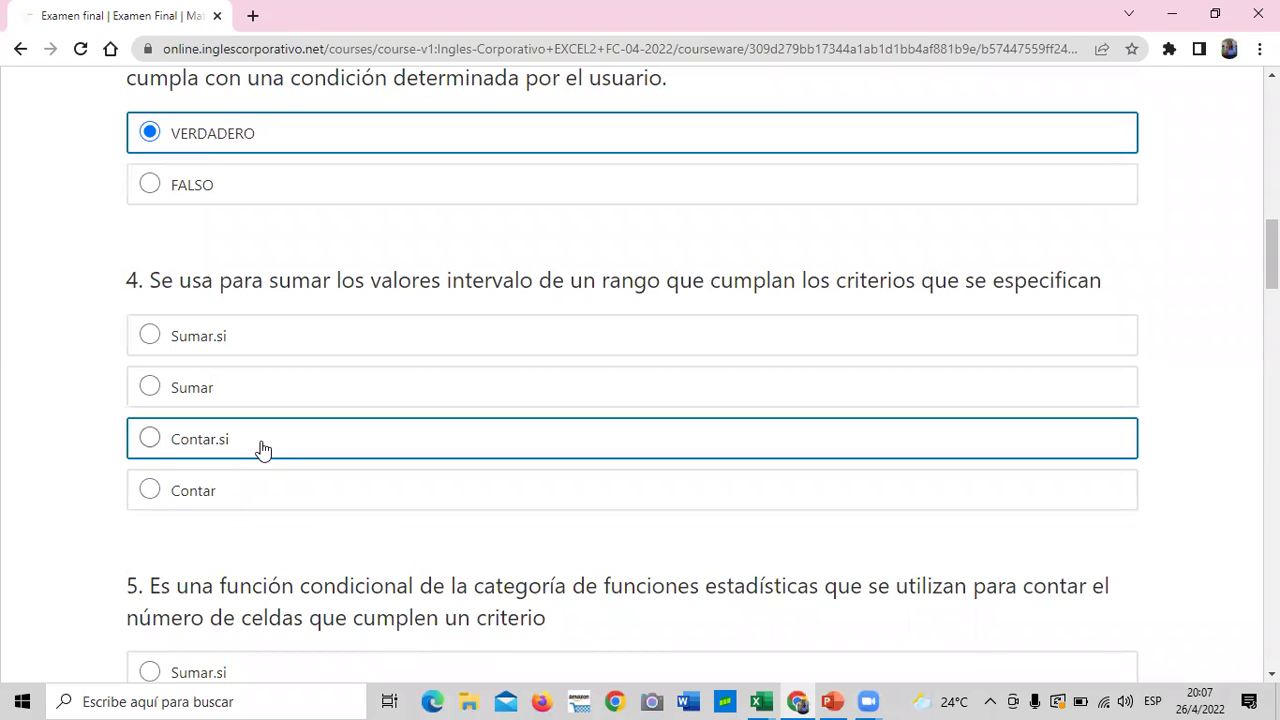
scroll(263, 450, "up", 1)
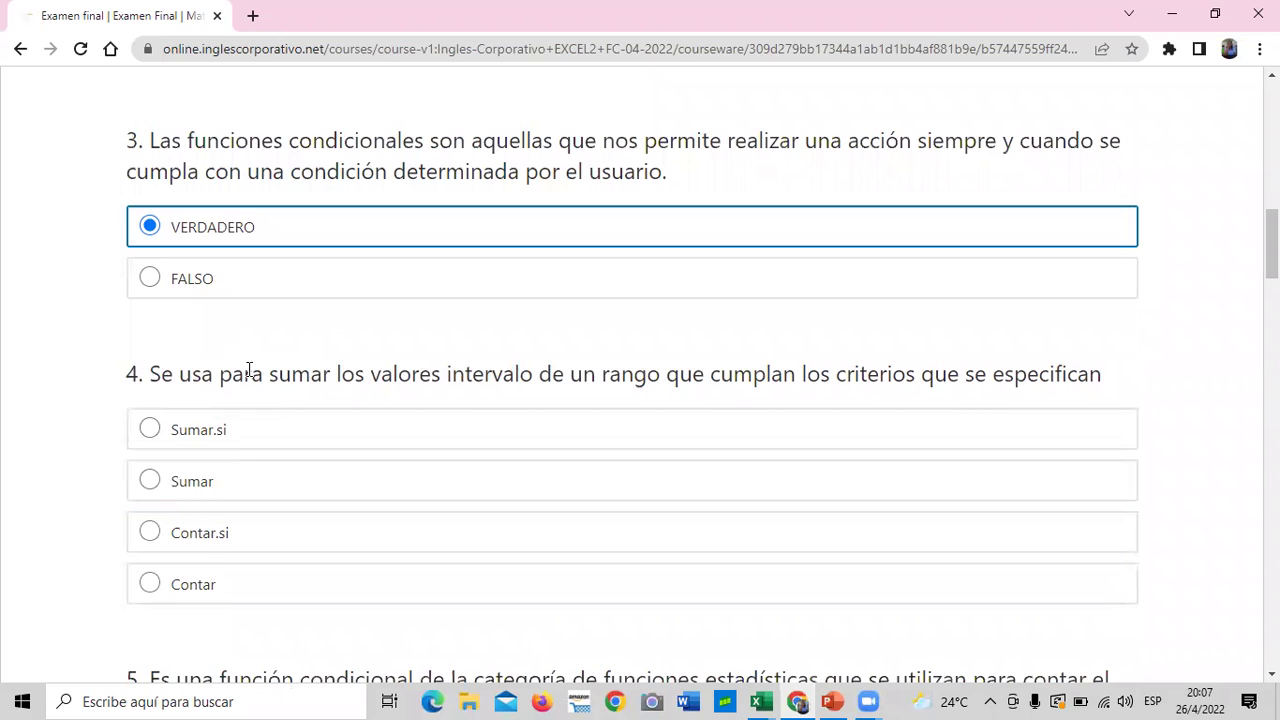
left_click(149, 431)
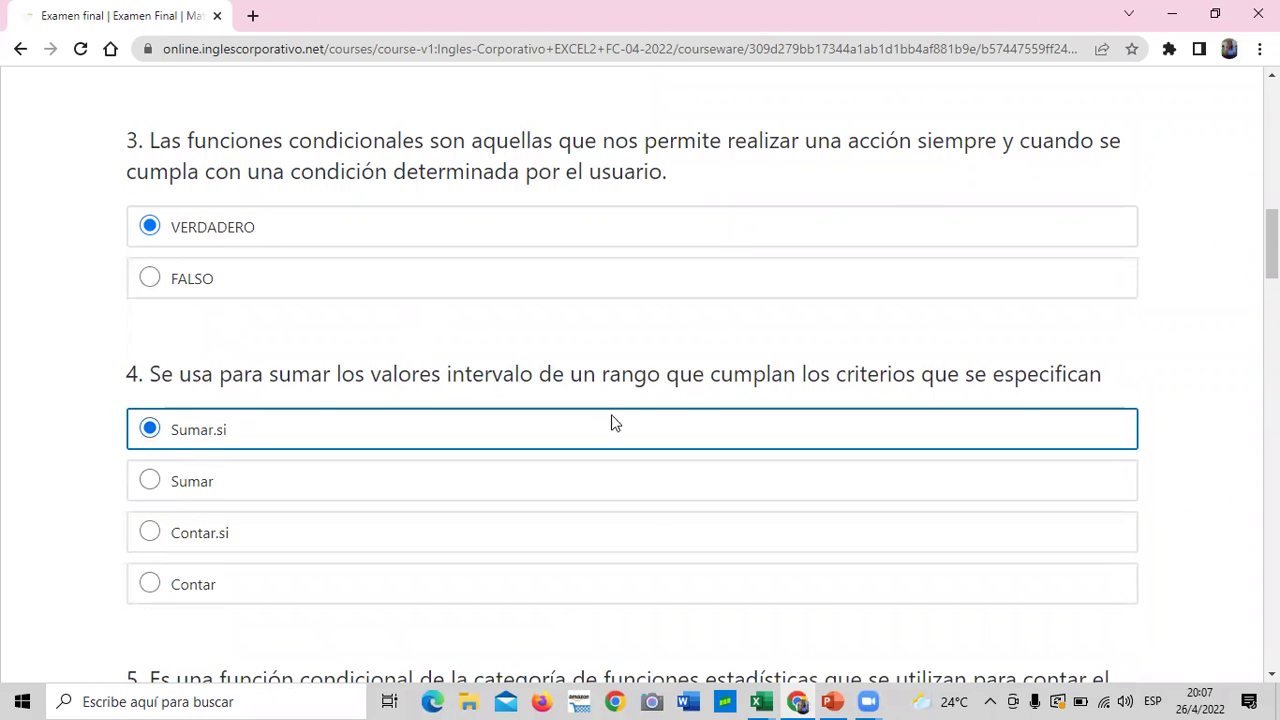
scroll(640, 480, "down", 1)
scroll(651, 508, "down", 1)
scroll(648, 494, "down", 2)
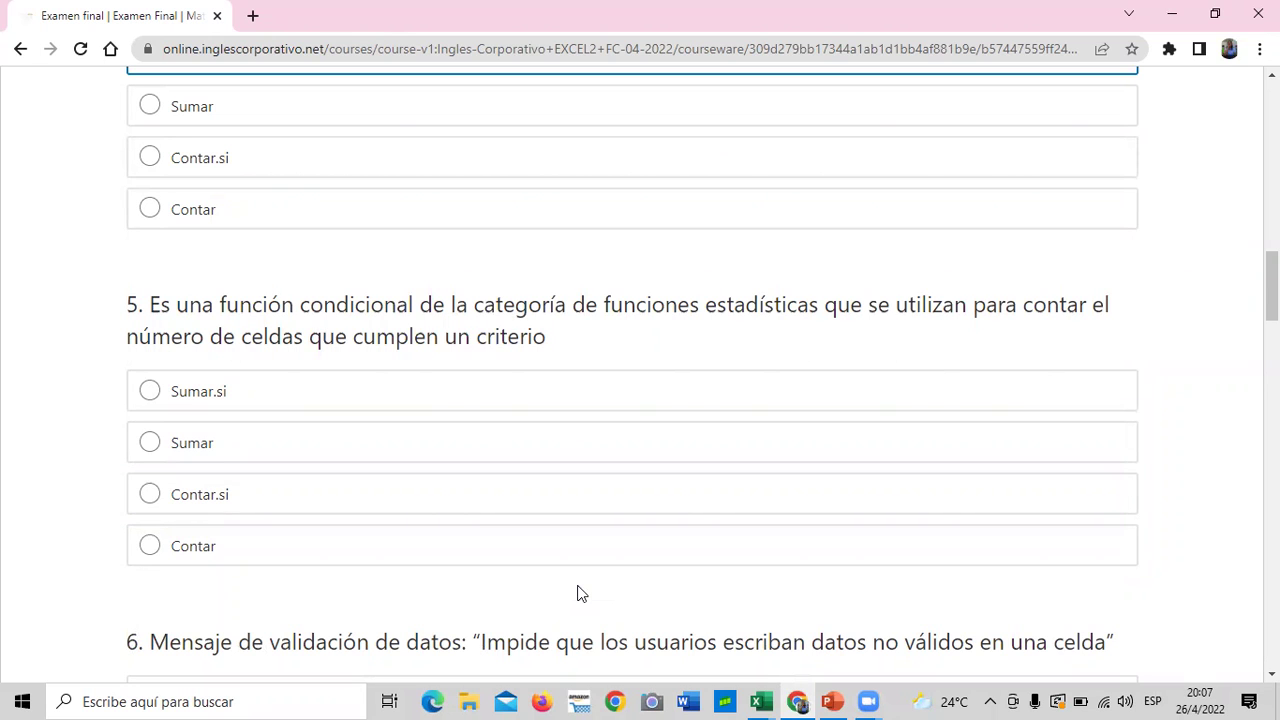
Select Contar.si as the answer to exam question 5
left_click(151, 505)
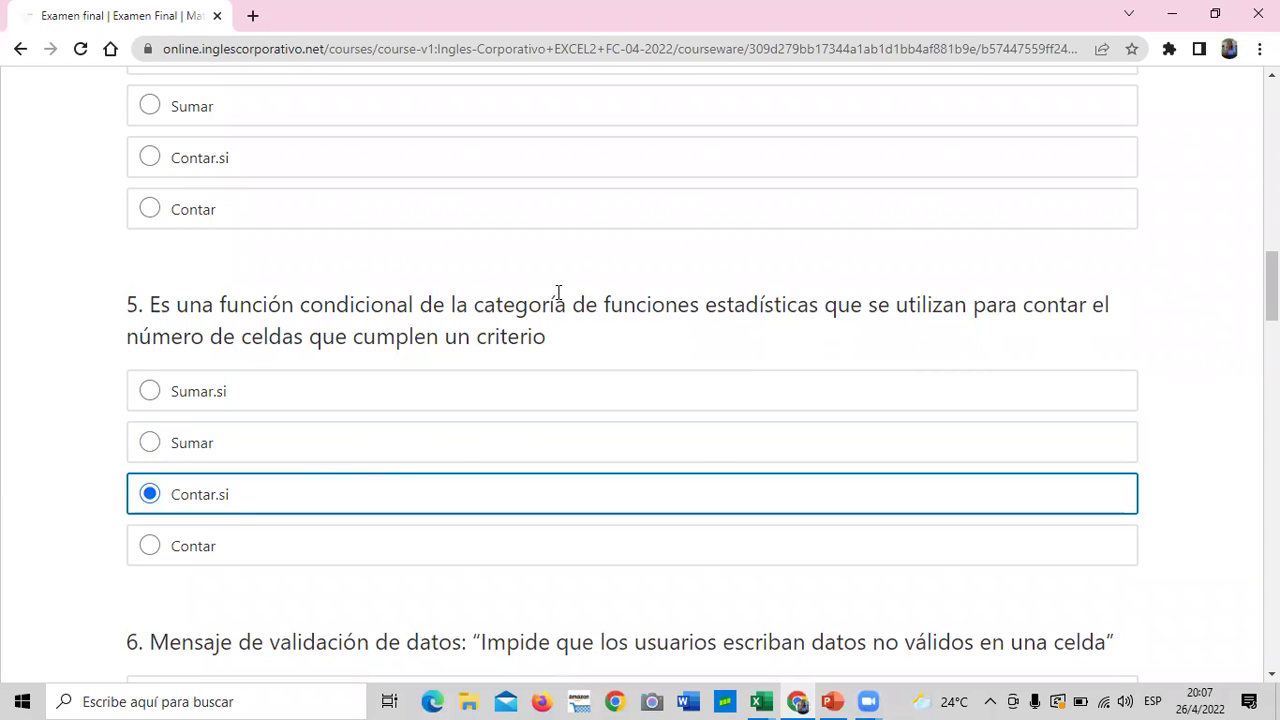
scroll(585, 274, "up", 3)
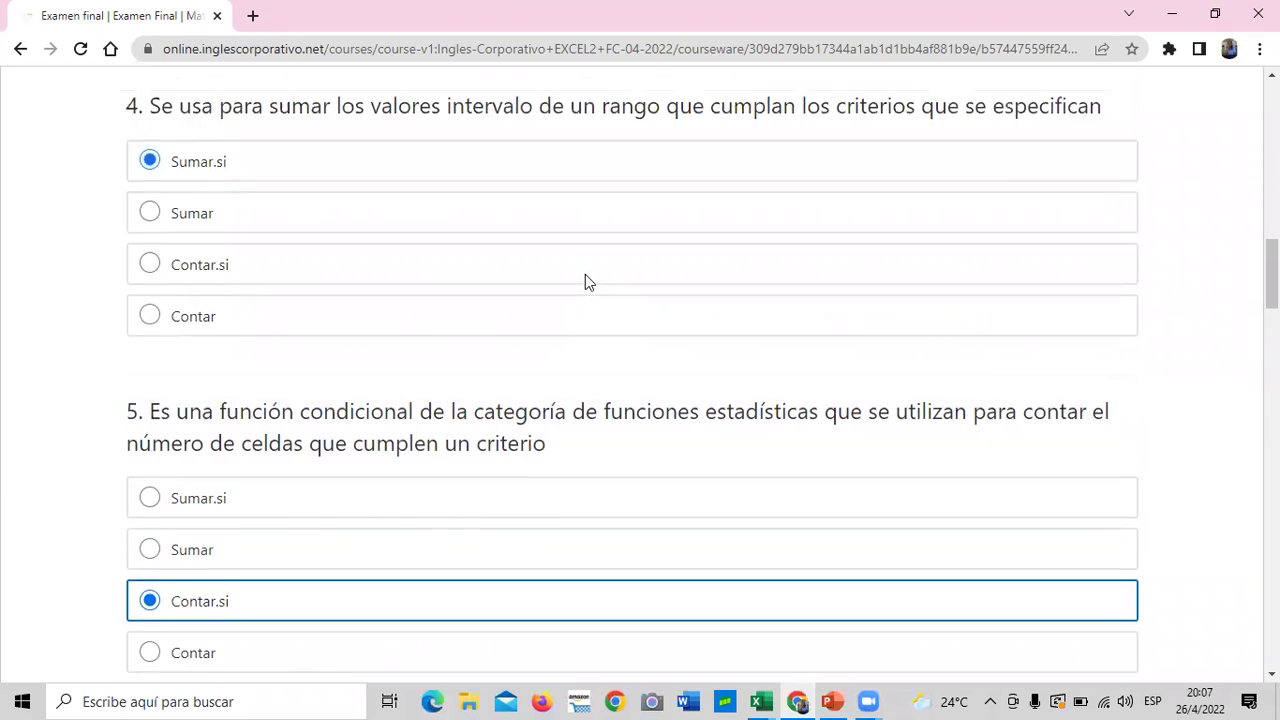
scroll(362, 172, "down", 2)
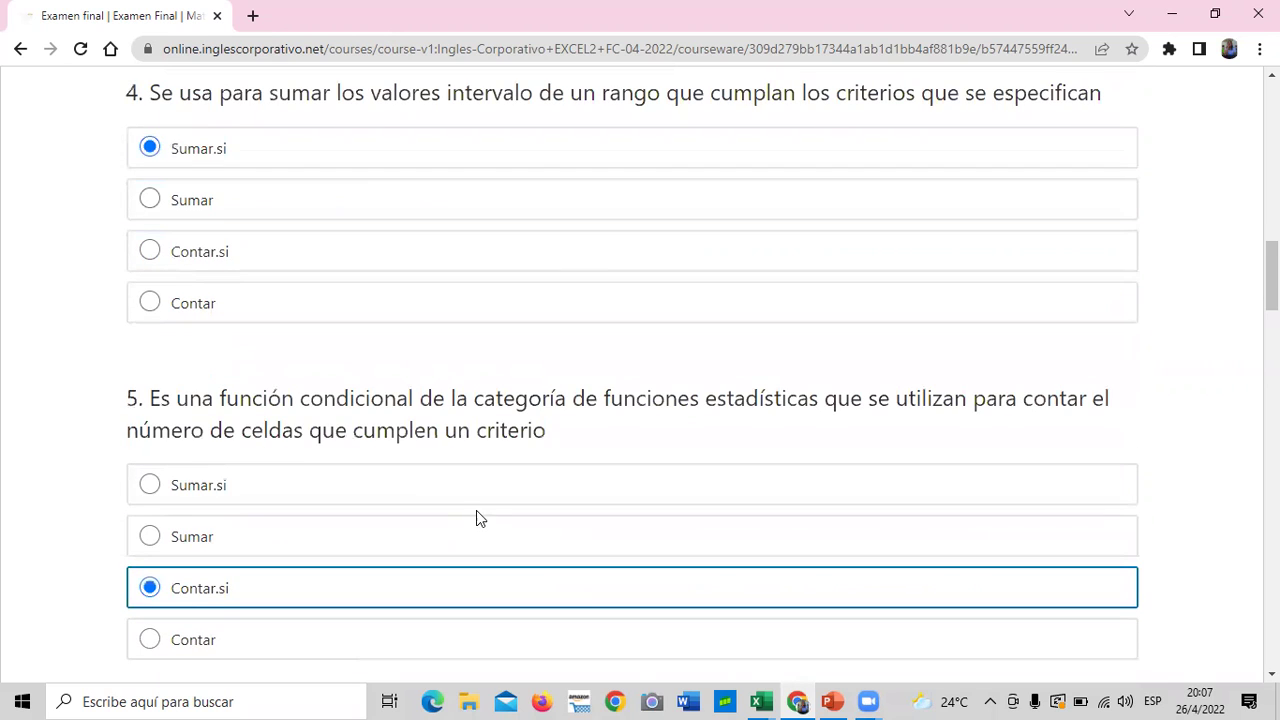
scroll(476, 510, "down", 2)
scroll(430, 460, "down", 2)
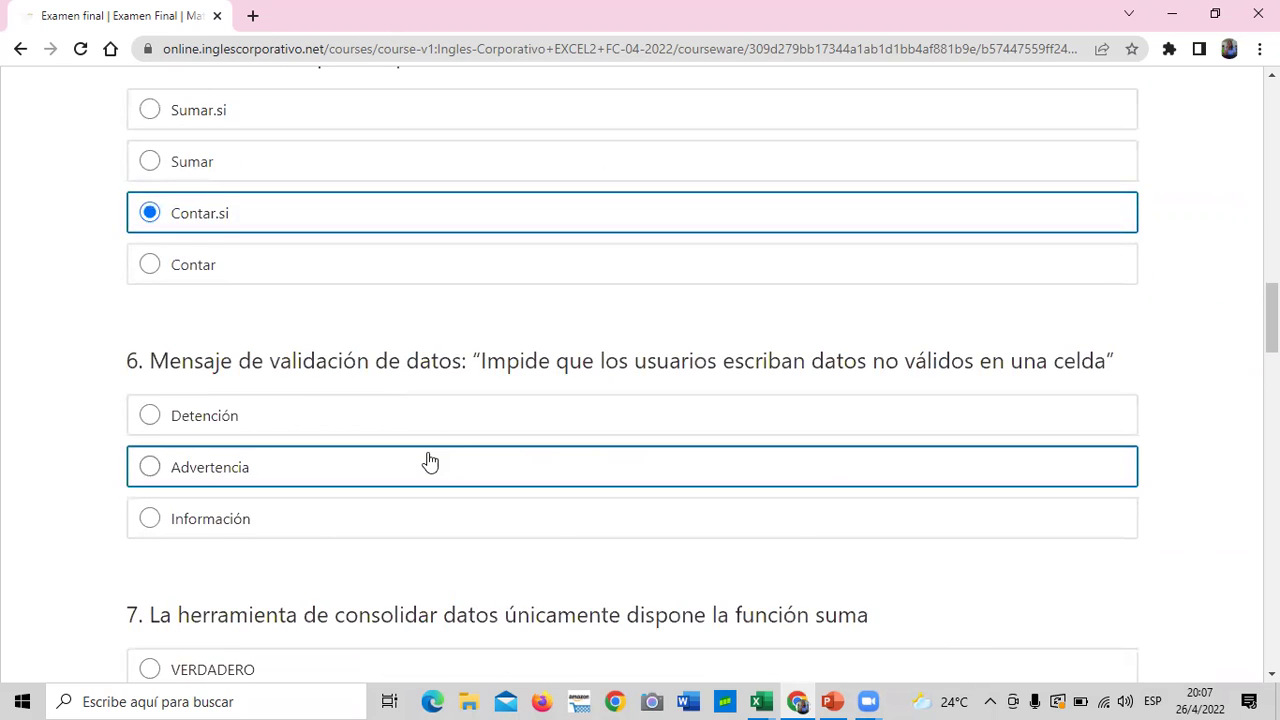
scroll(428, 457, "down", 1)
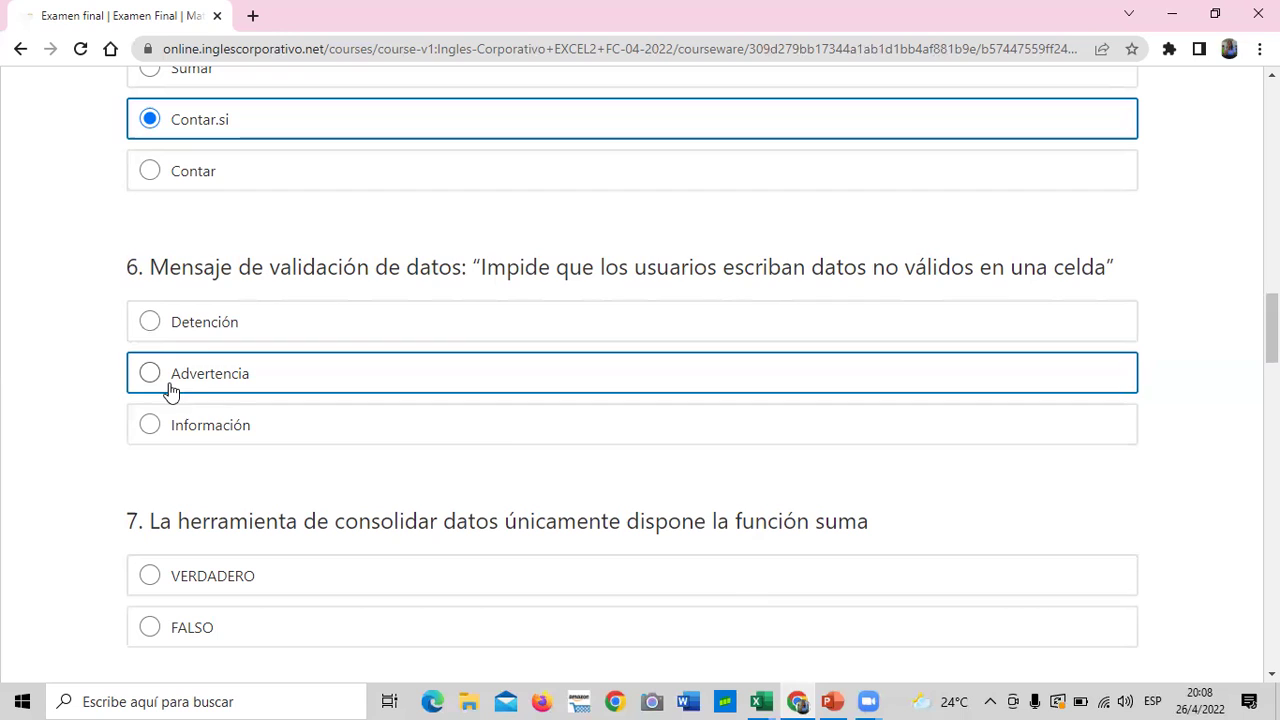
Answer exam questions 6, 7 and 8 with Detención, FALSO and FALSO
left_click(150, 326)
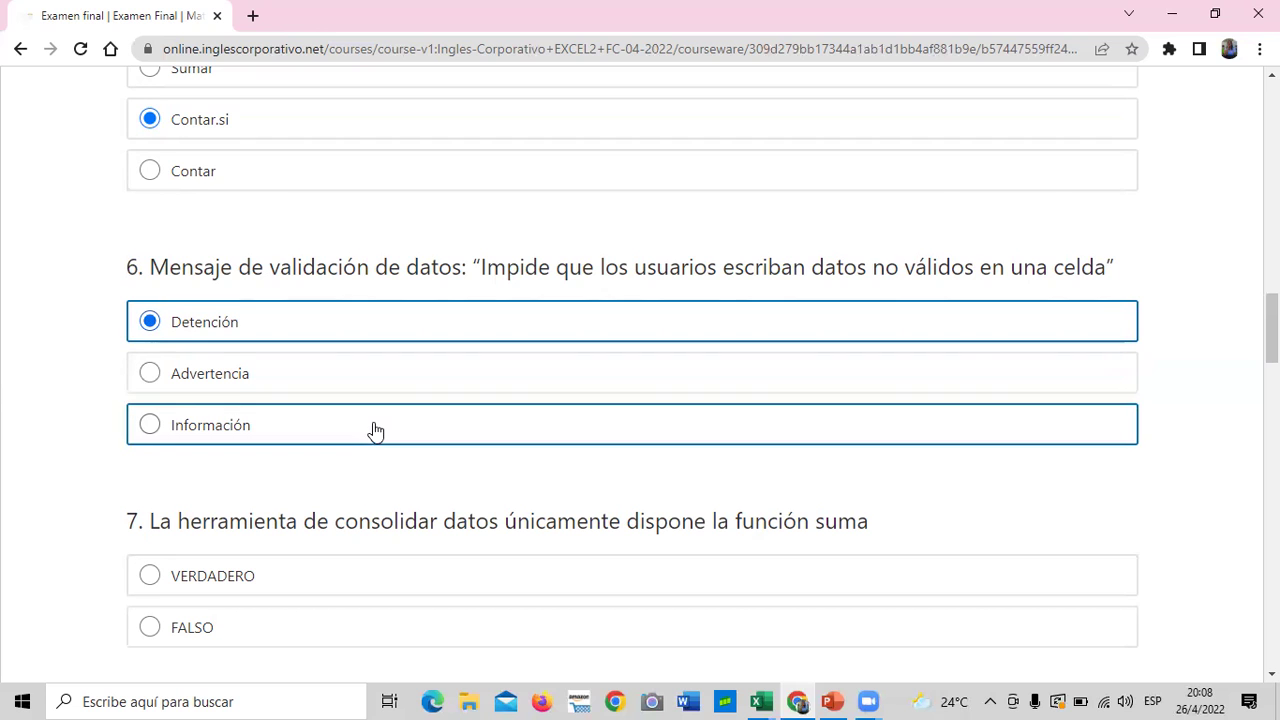
scroll(375, 430, "down", 1)
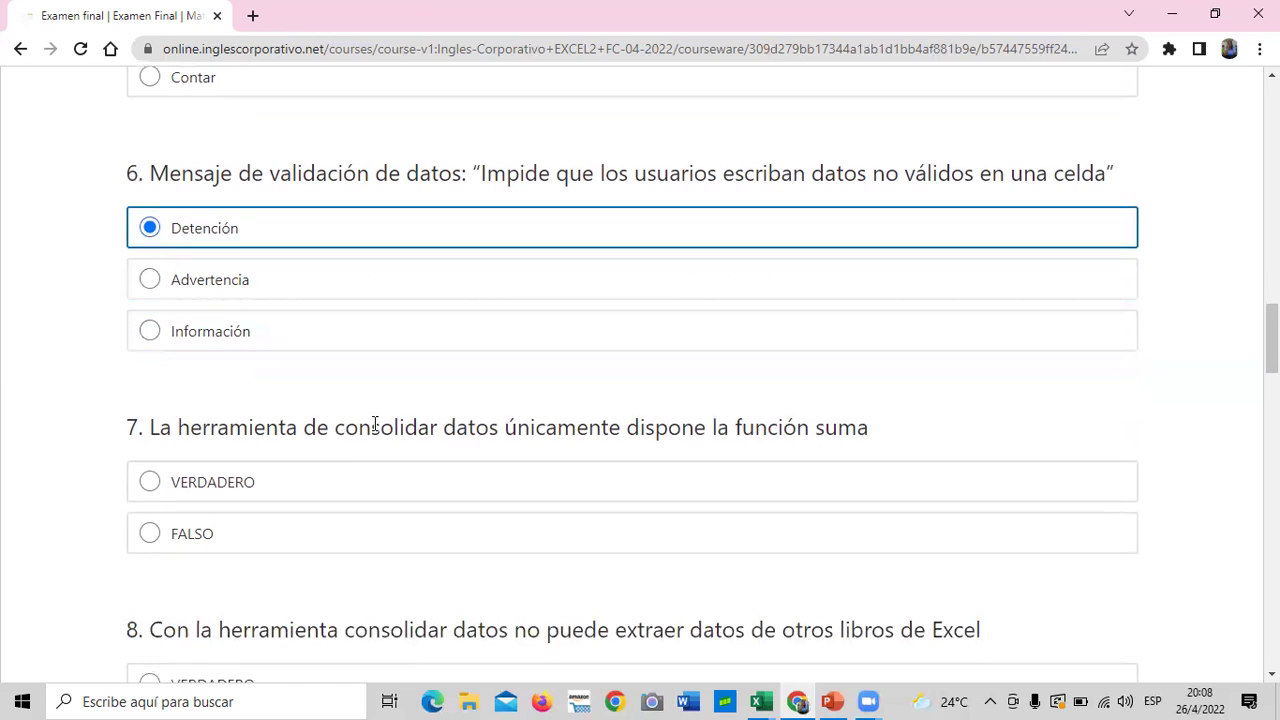
scroll(374, 425, "down", 2)
scroll(374, 425, "up", 2)
scroll(374, 425, "down", 2)
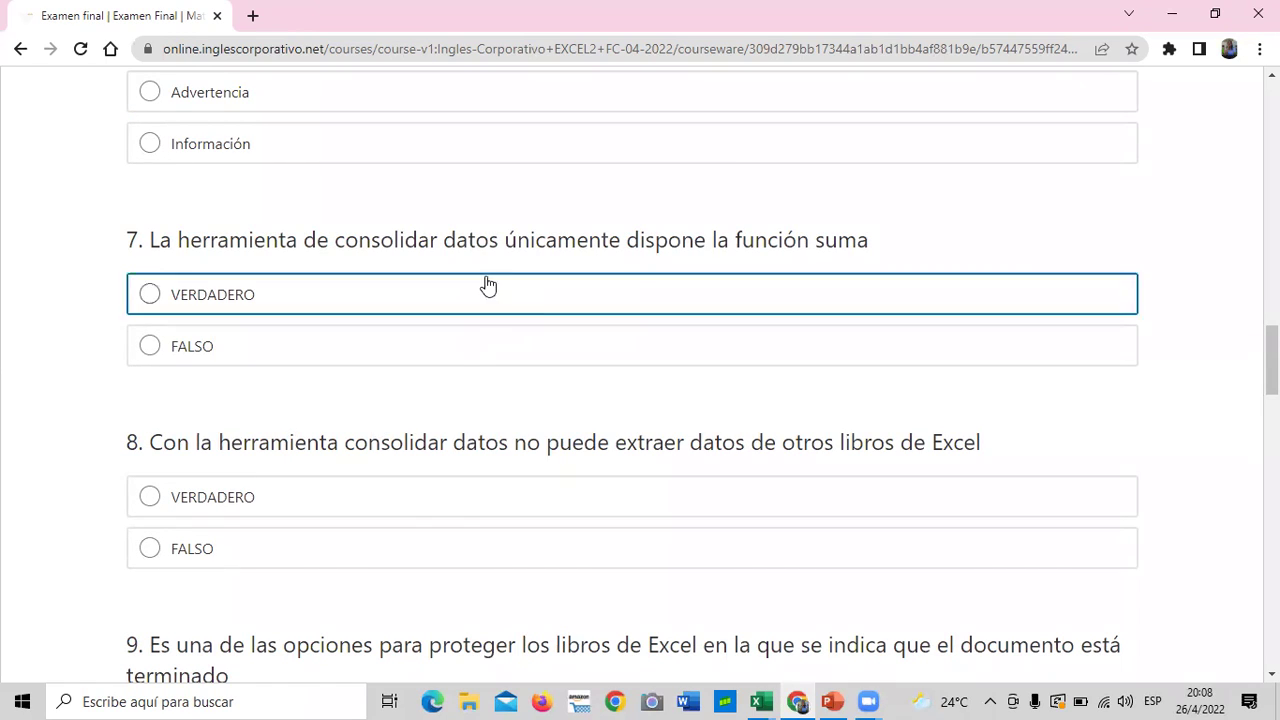
left_click(151, 348)
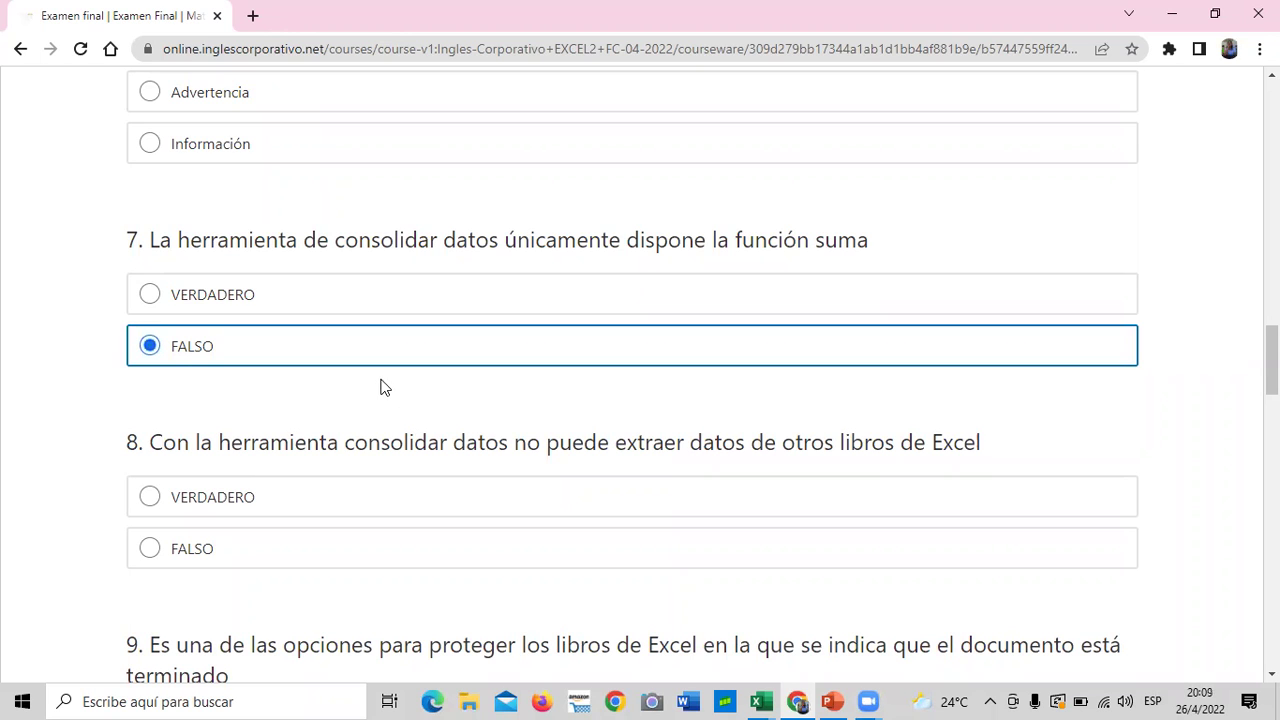
scroll(380, 386, "down", 1)
scroll(351, 466, "down", 1)
scroll(351, 466, "down", 2)
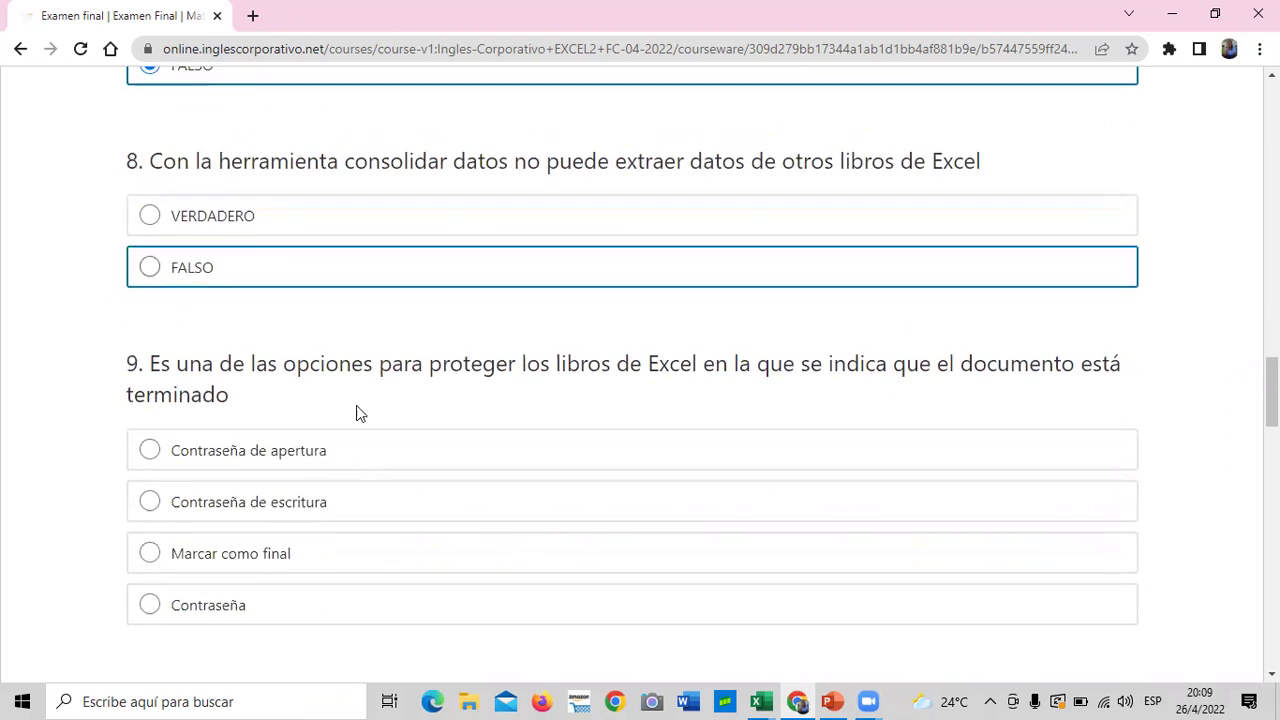
scroll(408, 337, "up", 1)
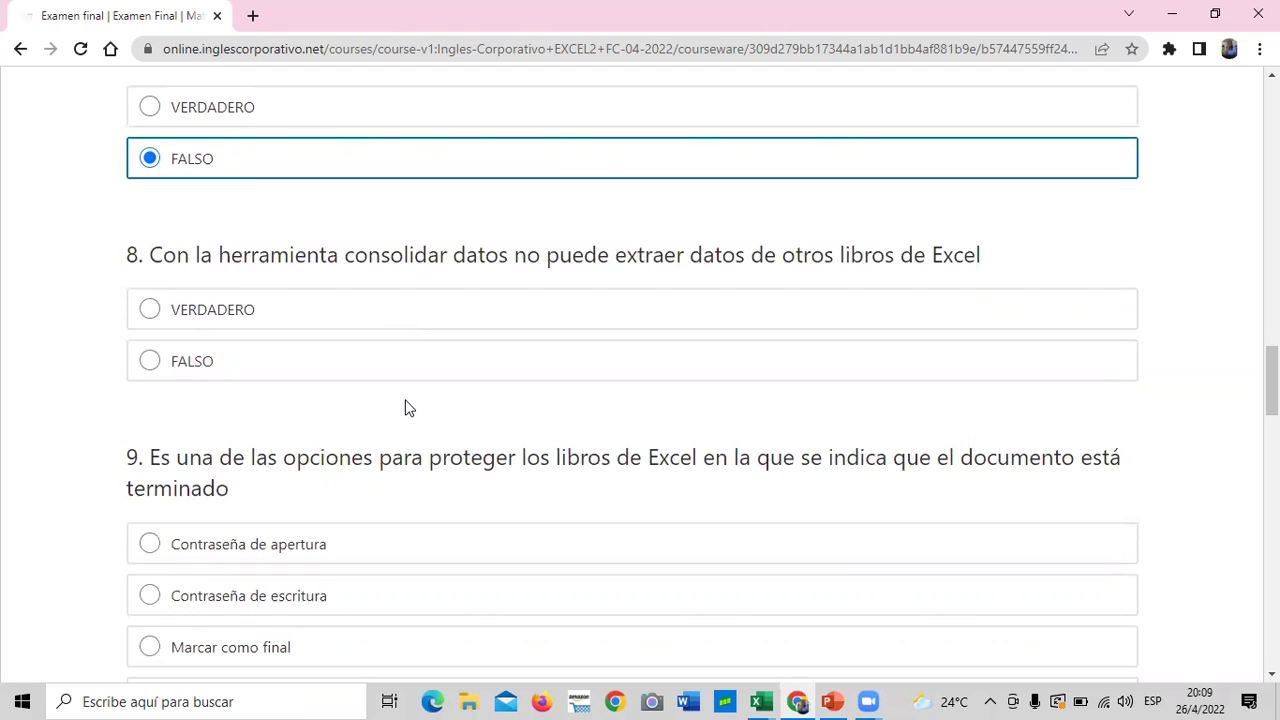
left_click(150, 366)
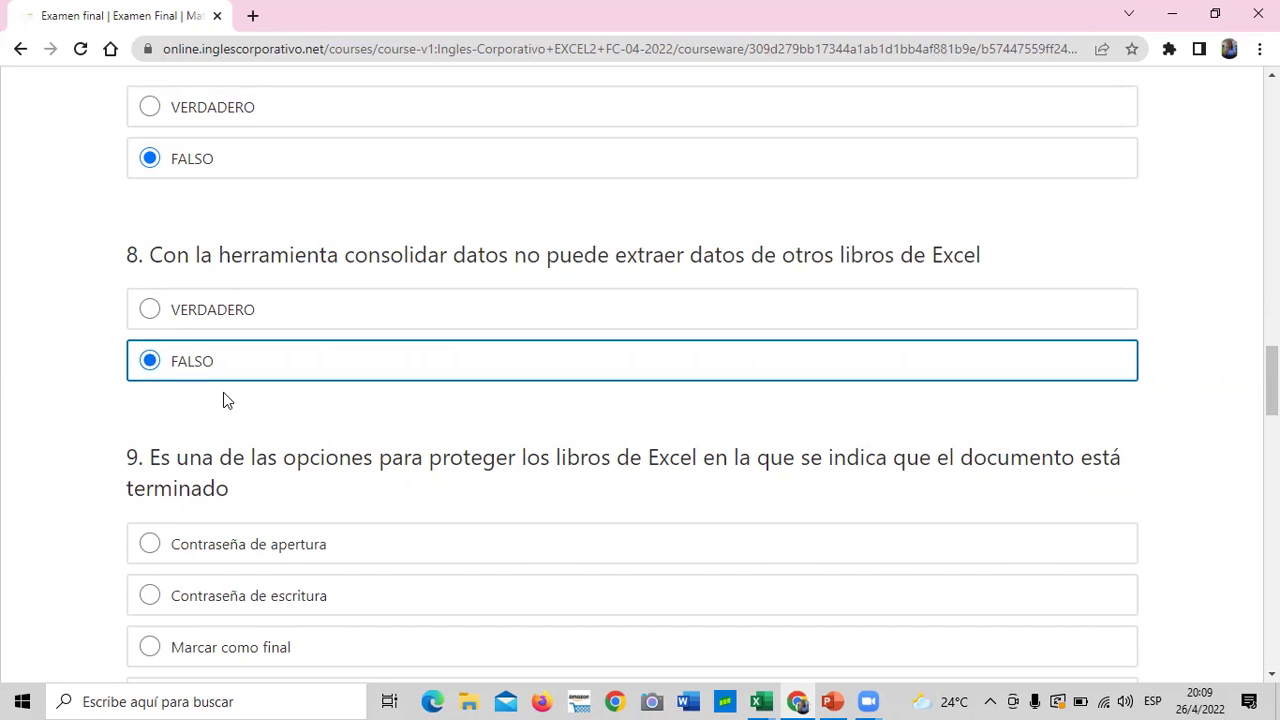
scroll(292, 442, "down", 3)
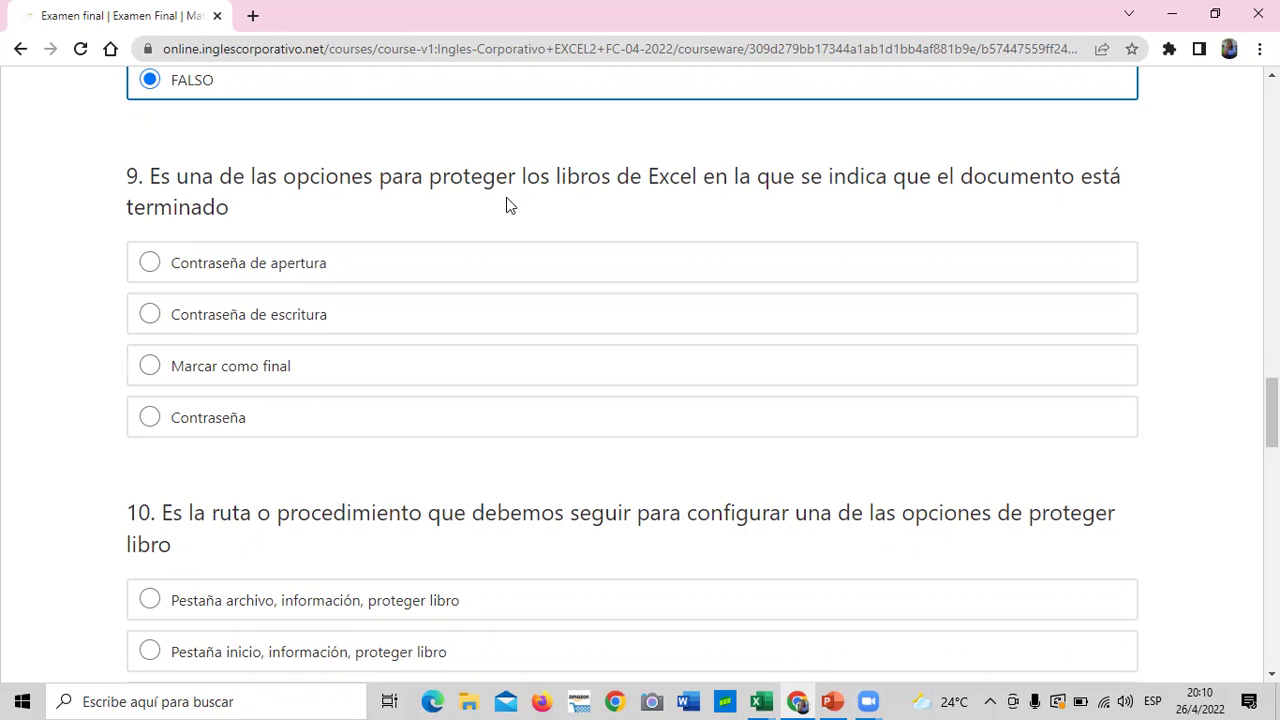
Pick Marcar como final for question 9 and 'Pestaña archivo, información, proteger libro' for question 10
left_click(156, 366)
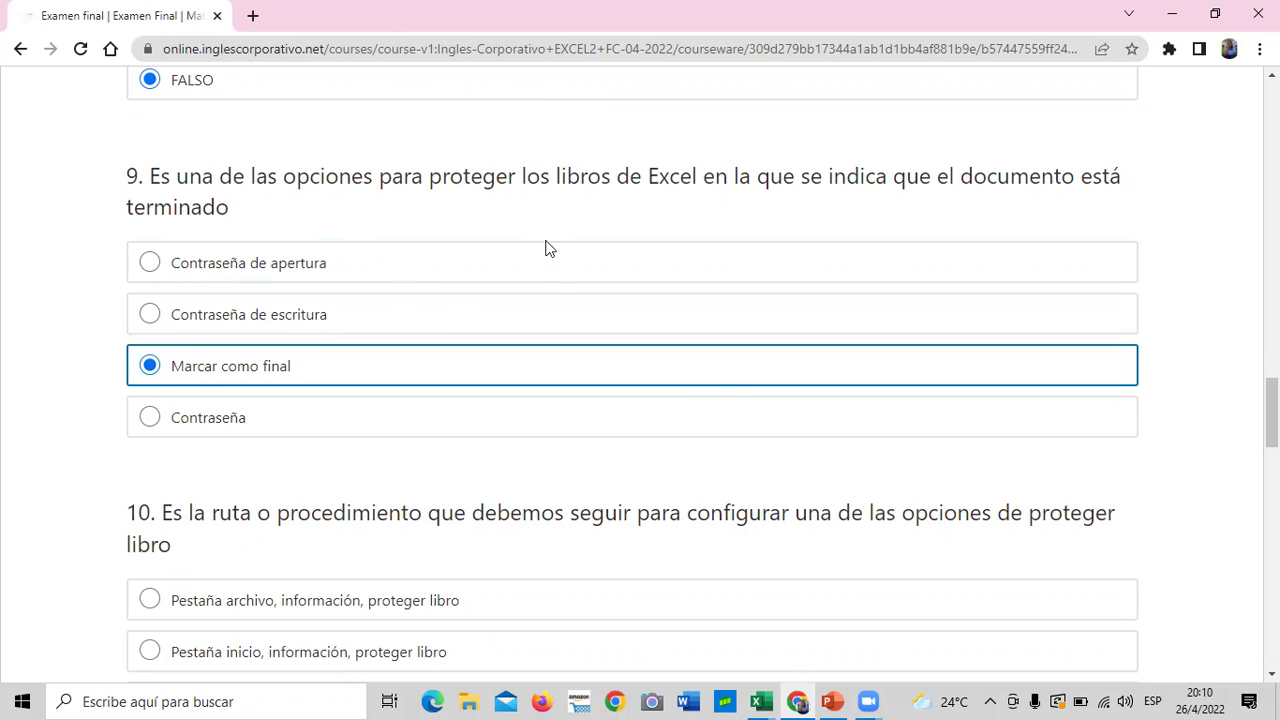
scroll(514, 302, "down", 1)
scroll(514, 302, "down", 2)
scroll(472, 287, "up", 2)
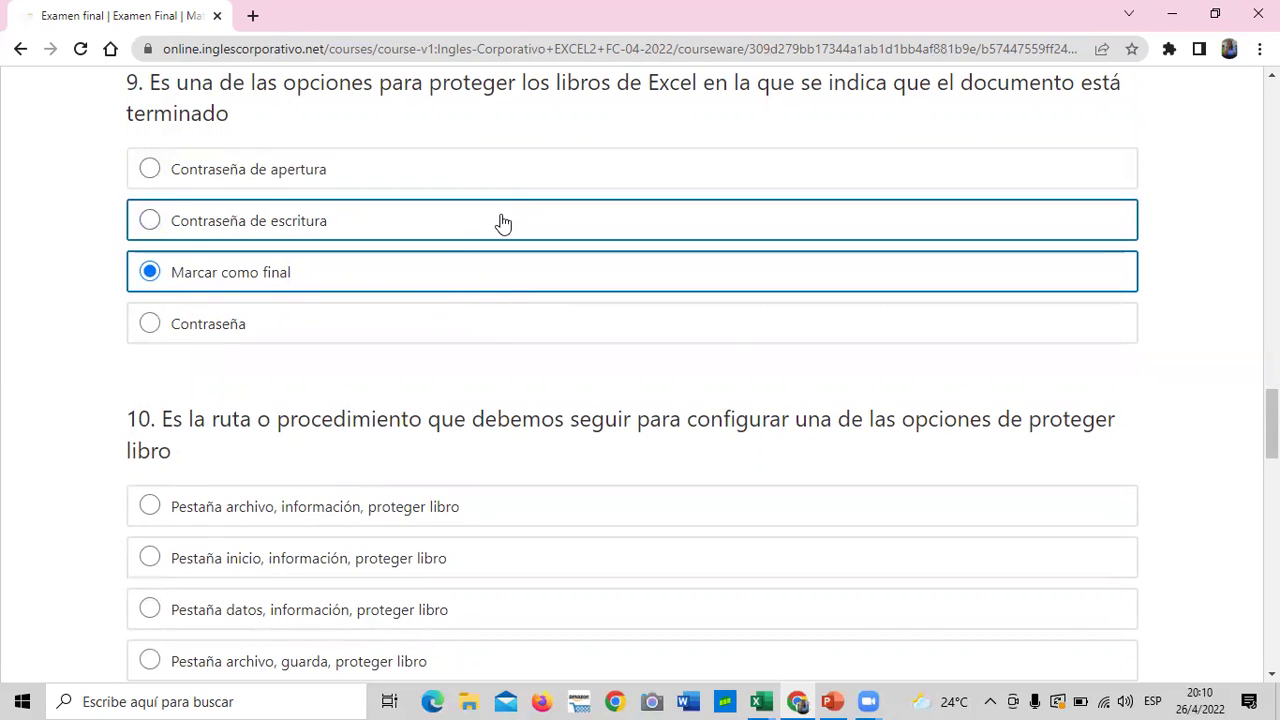
scroll(443, 263, "down", 1)
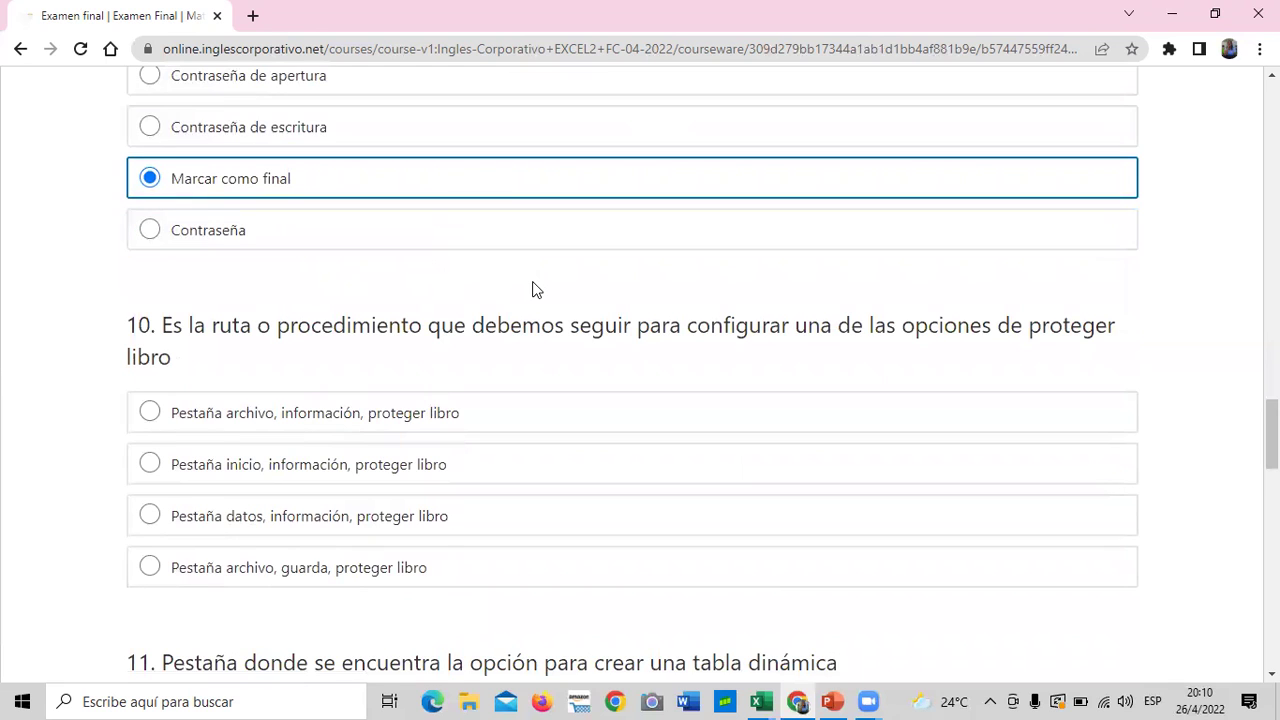
scroll(532, 289, "down", 1)
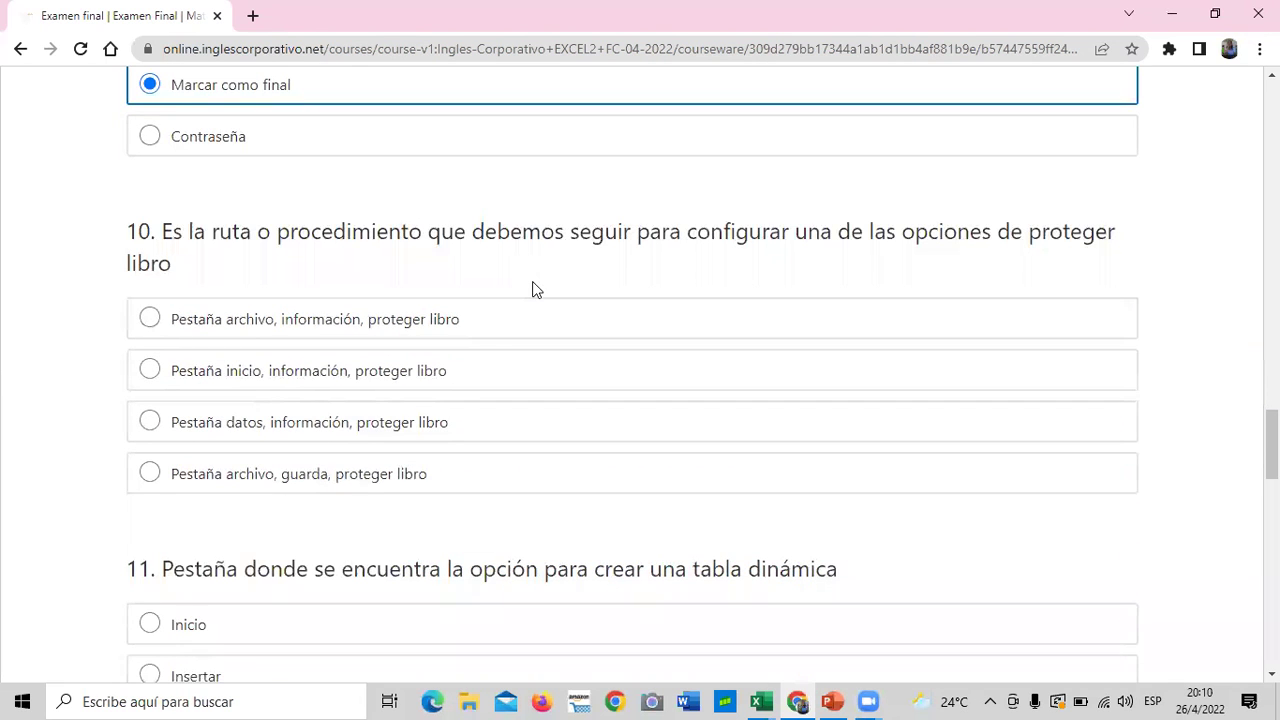
scroll(532, 289, "down", 1)
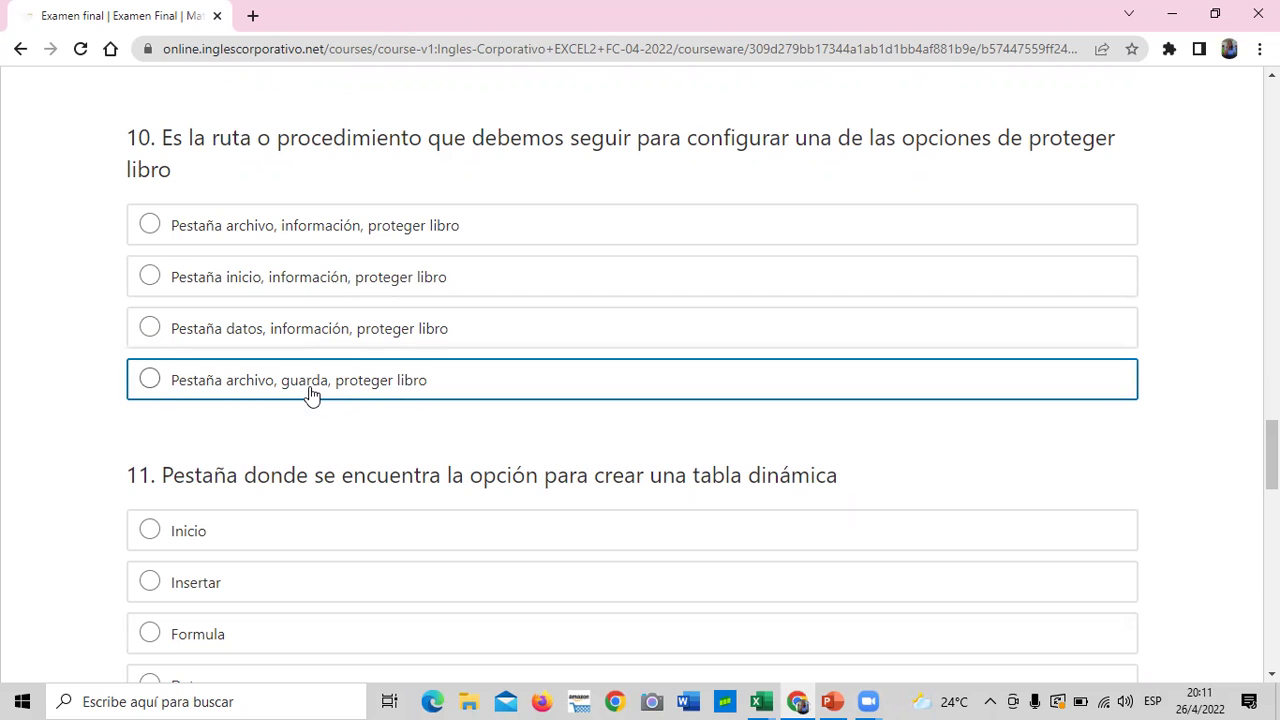
left_click(216, 229)
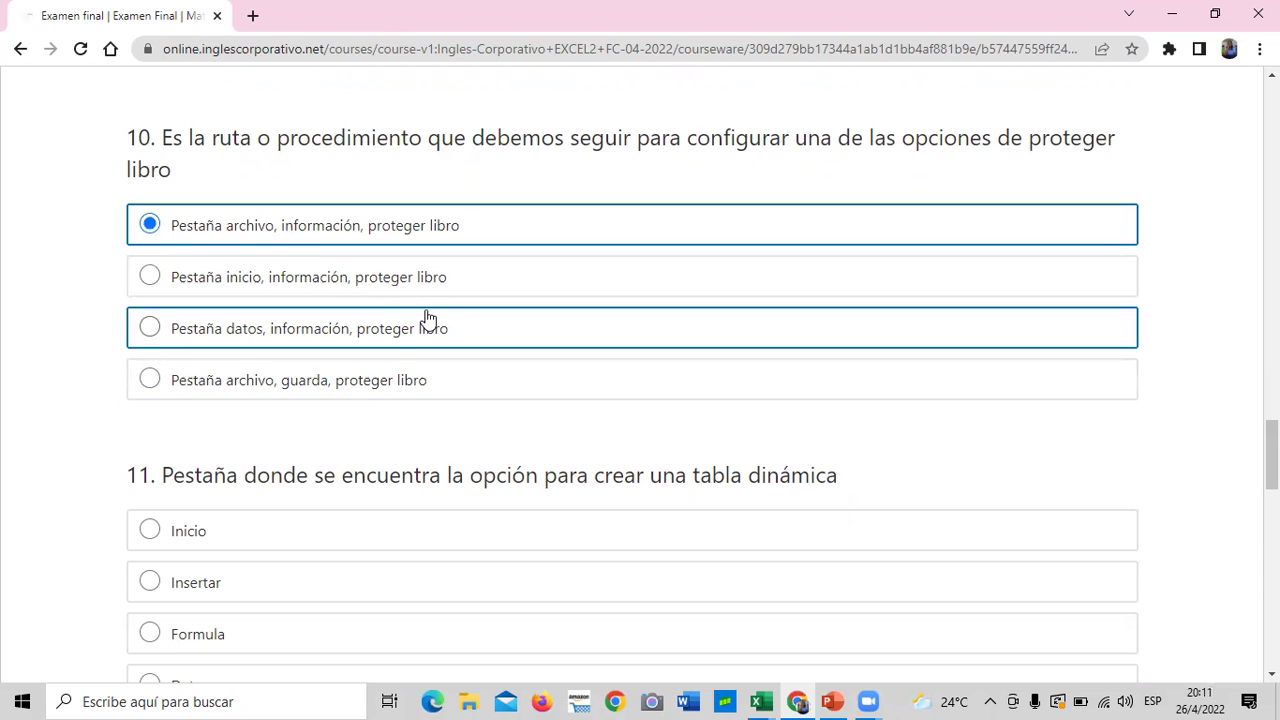
scroll(423, 323, "down", 1)
scroll(426, 314, "down", 2)
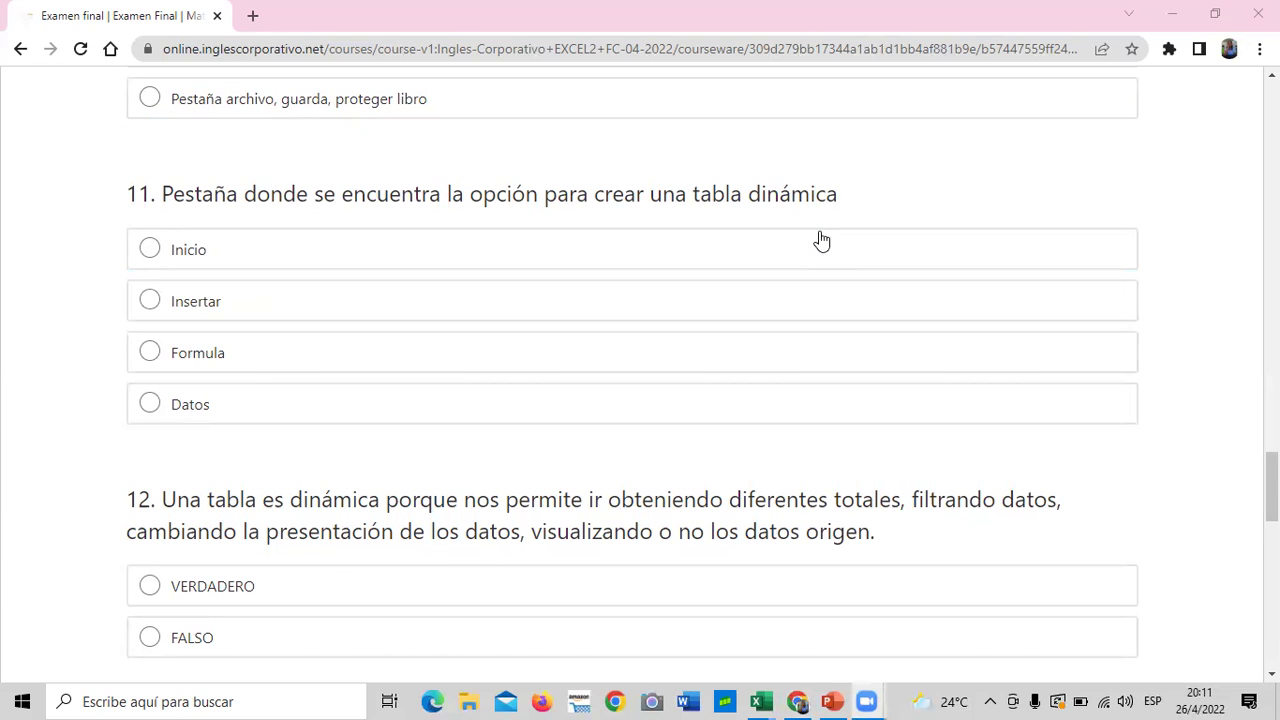
Answer question 11 Insertar, question 12 VERDADERO and question 13 FALSO
left_click(151, 304)
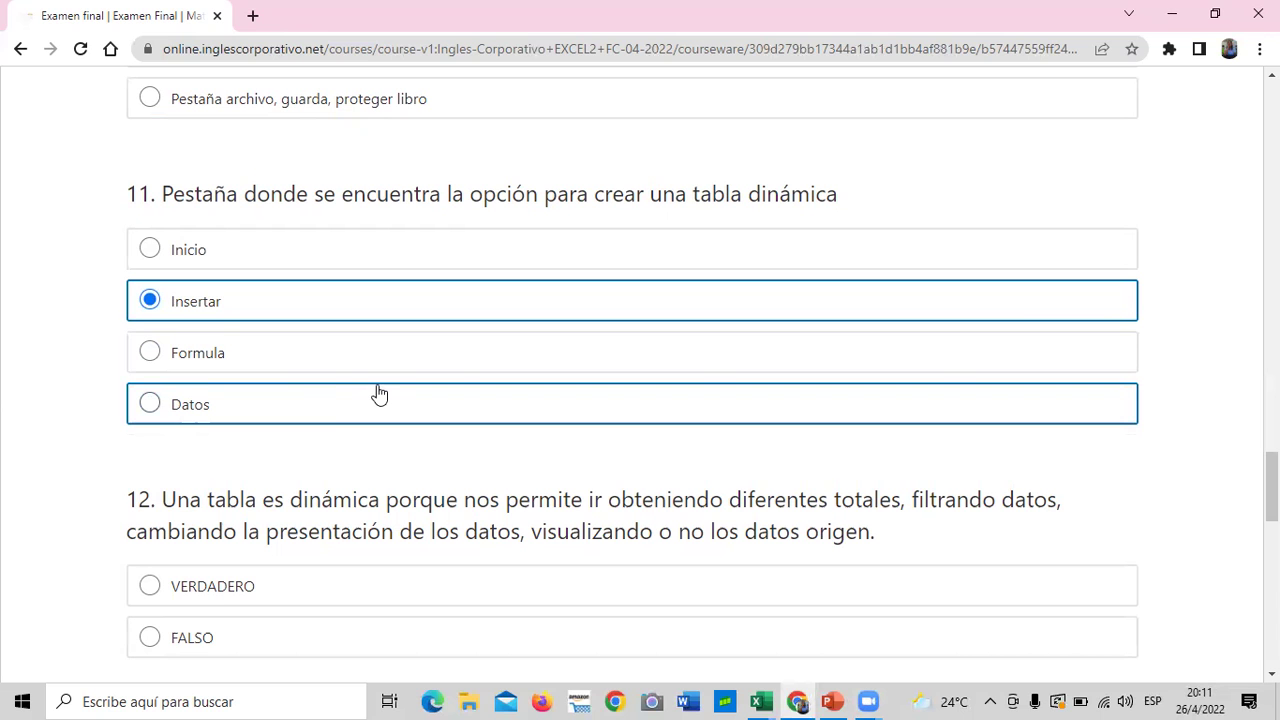
scroll(379, 393, "down", 3)
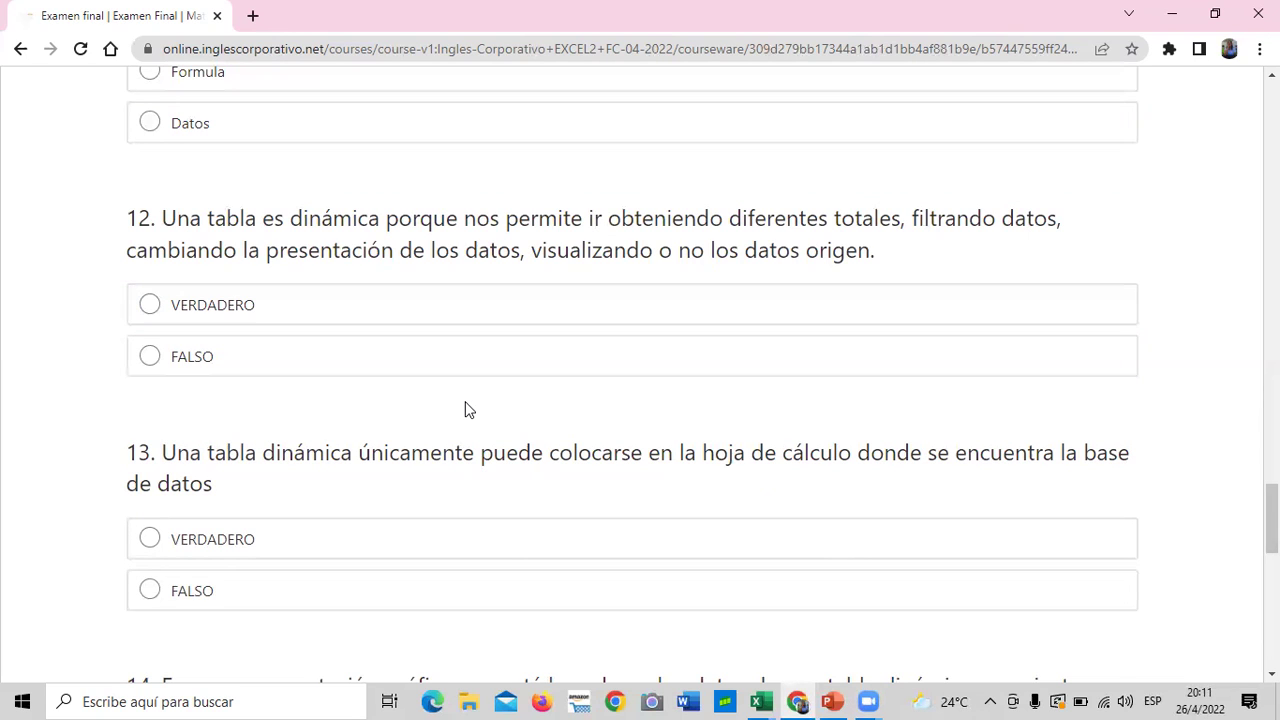
left_click(155, 307)
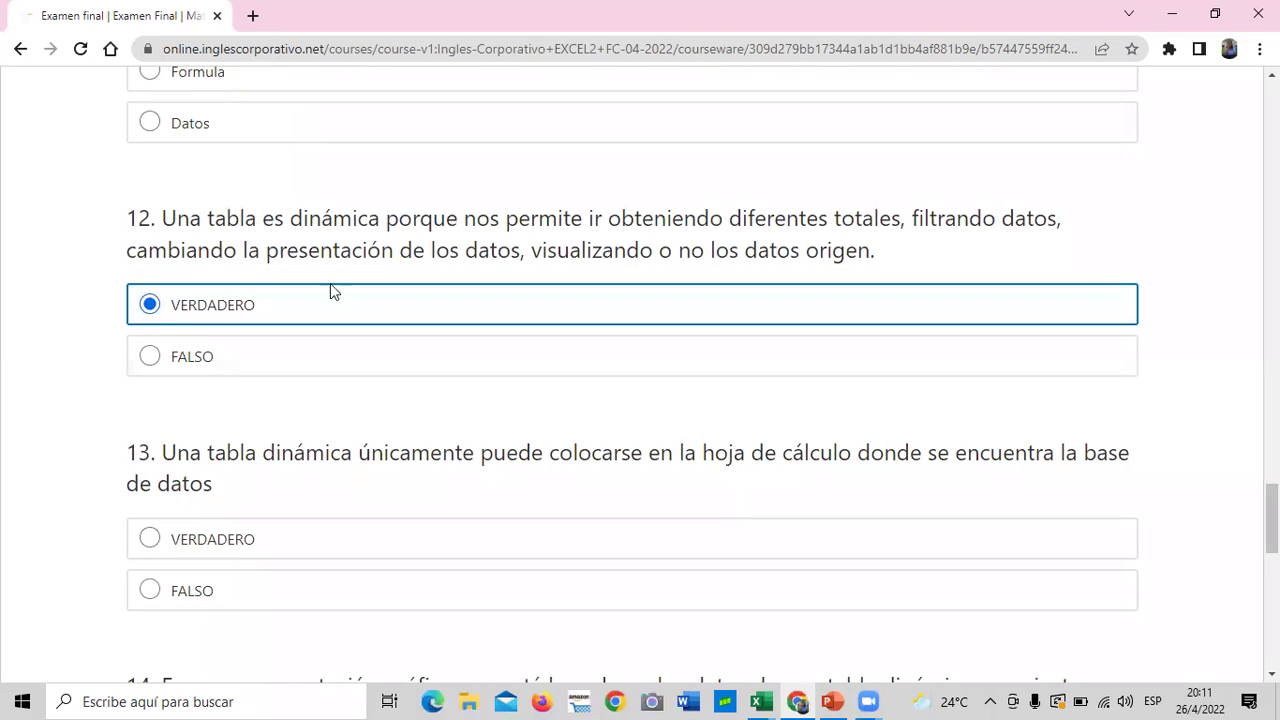
scroll(401, 318, "down", 1)
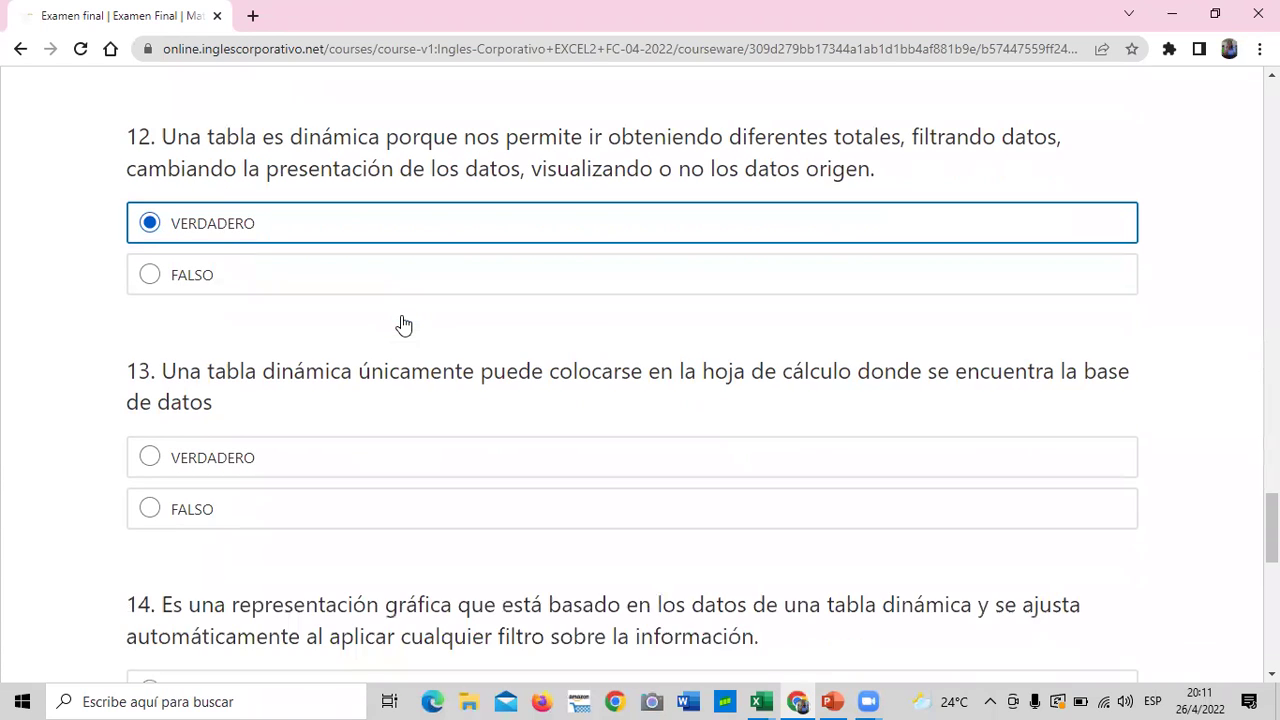
scroll(401, 315, "down", 1)
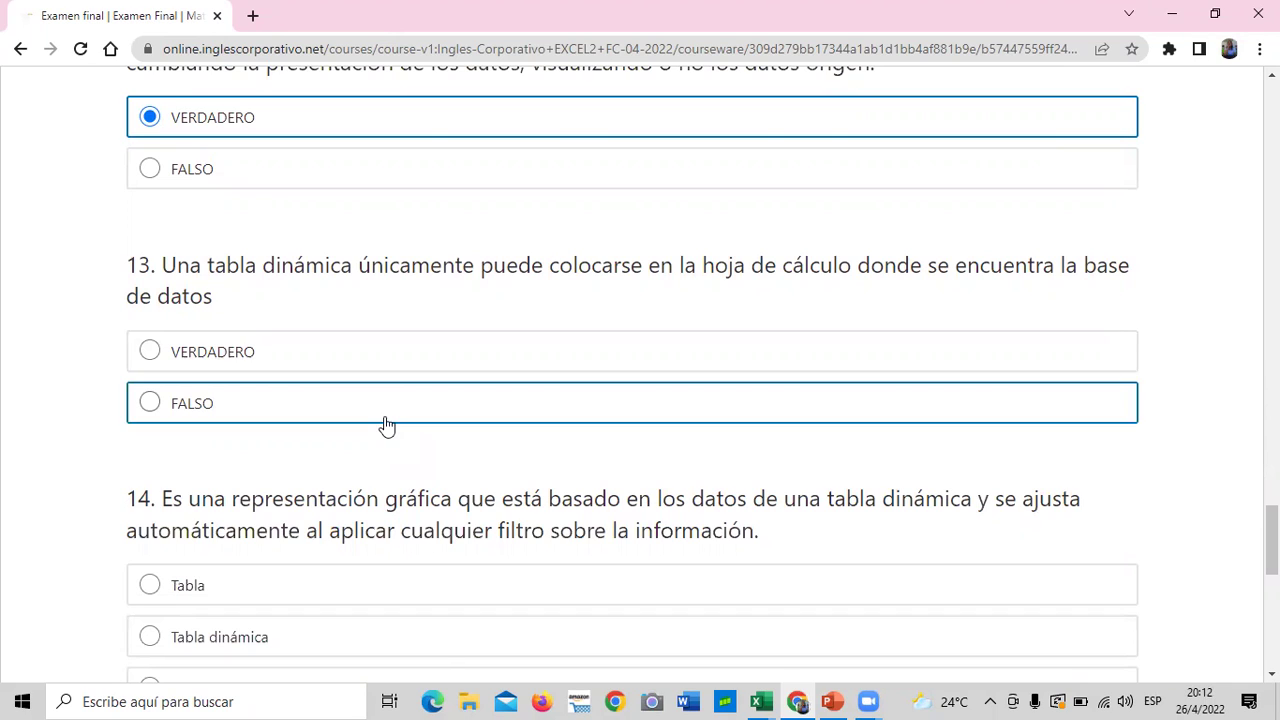
left_click(151, 403)
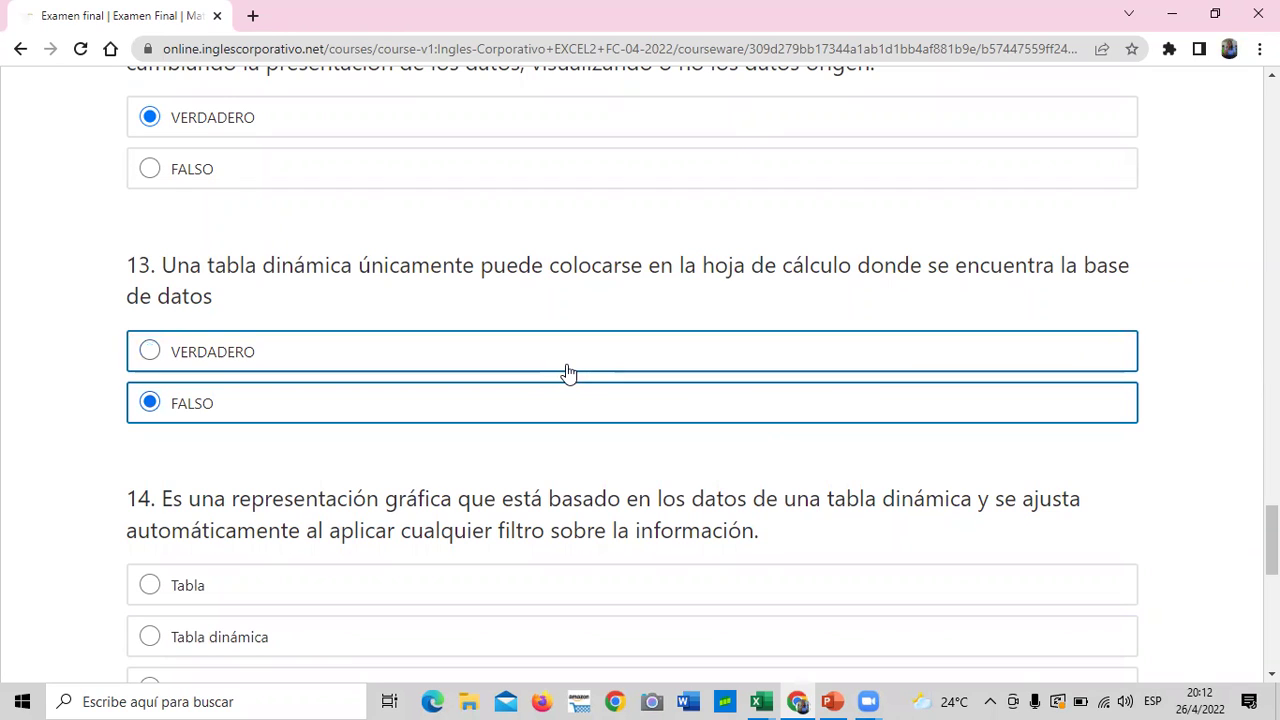
Select Gráfico dinámico as the answer to exam question 14
scroll(567, 372, "down", 1)
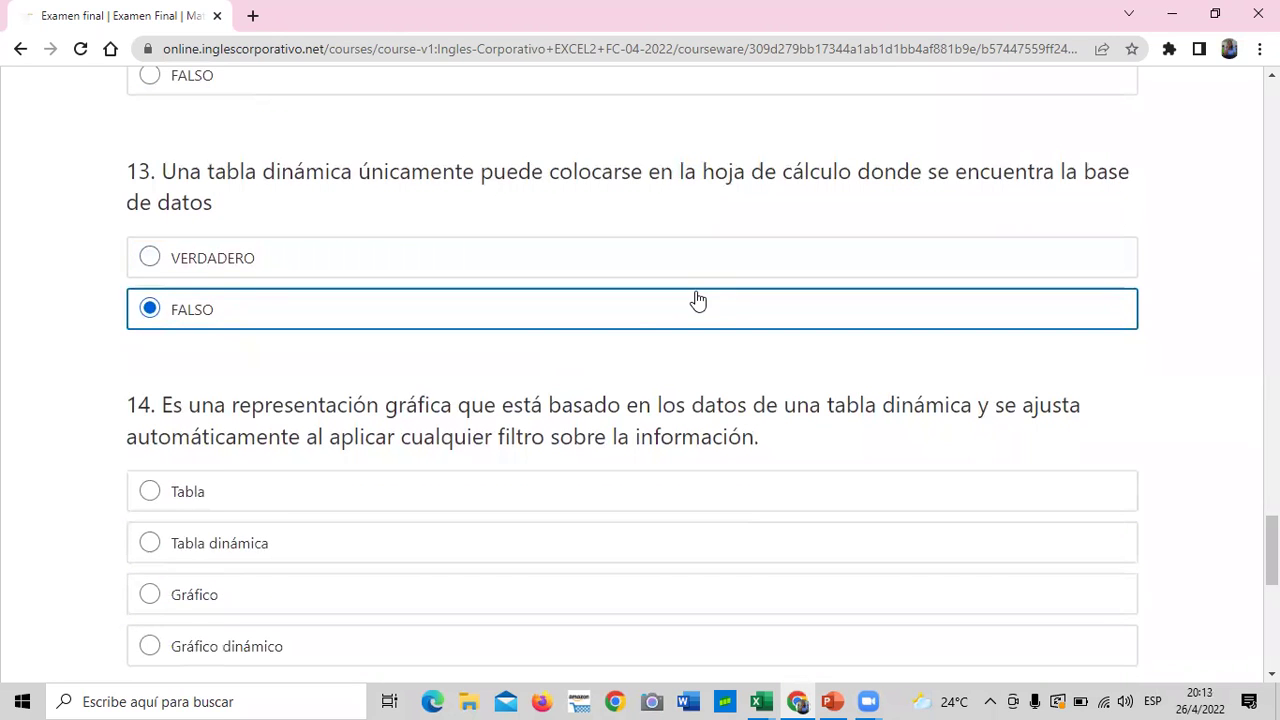
scroll(698, 300, "down", 1)
scroll(694, 292, "down", 1)
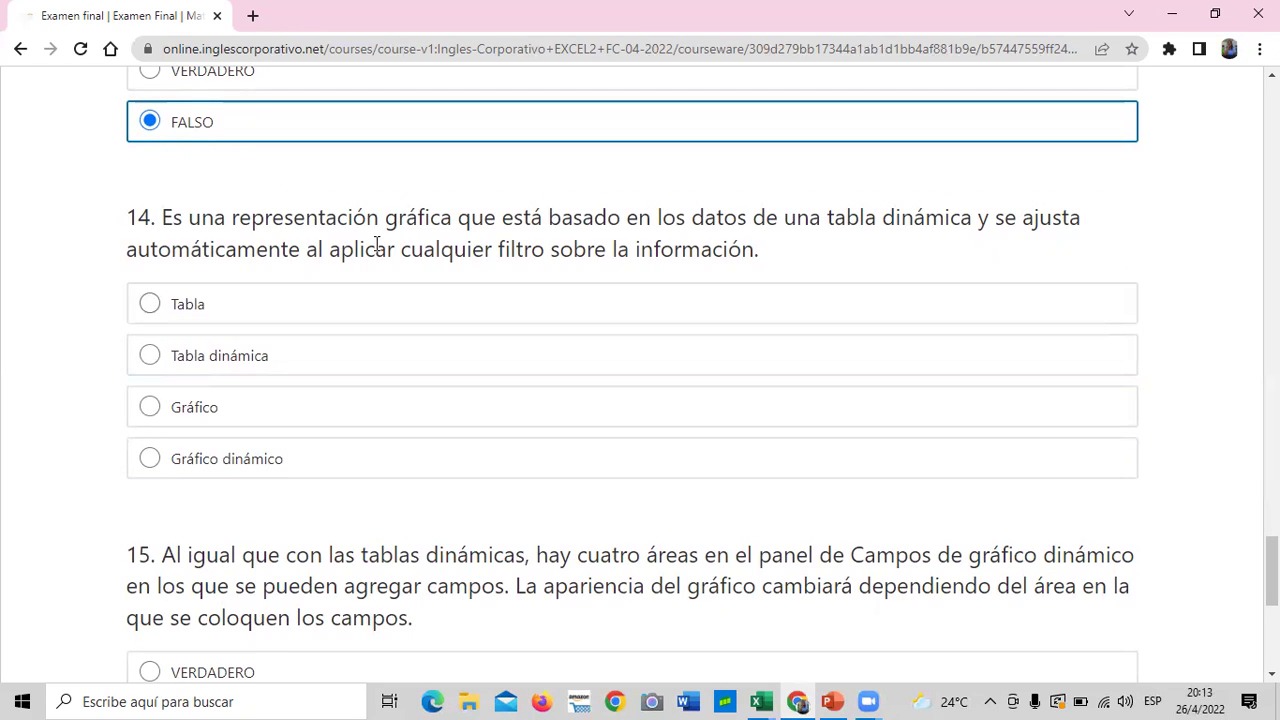
left_click(150, 459)
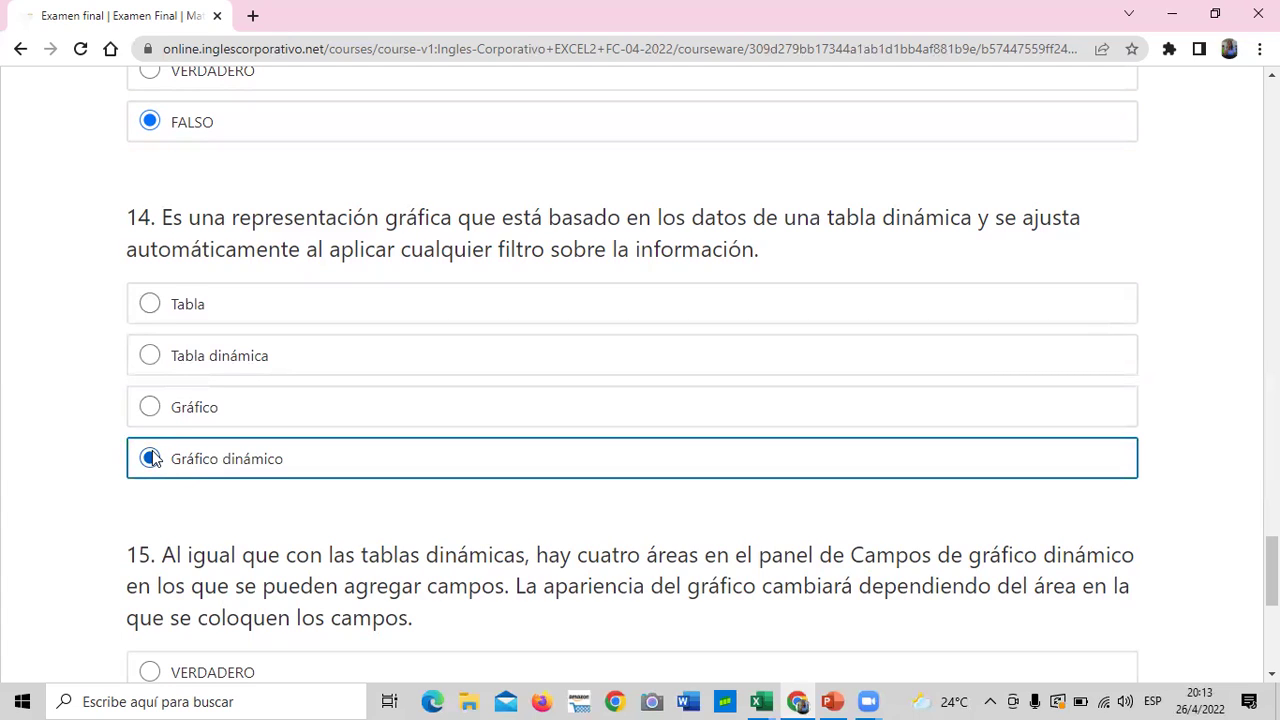
scroll(289, 491, "down", 2)
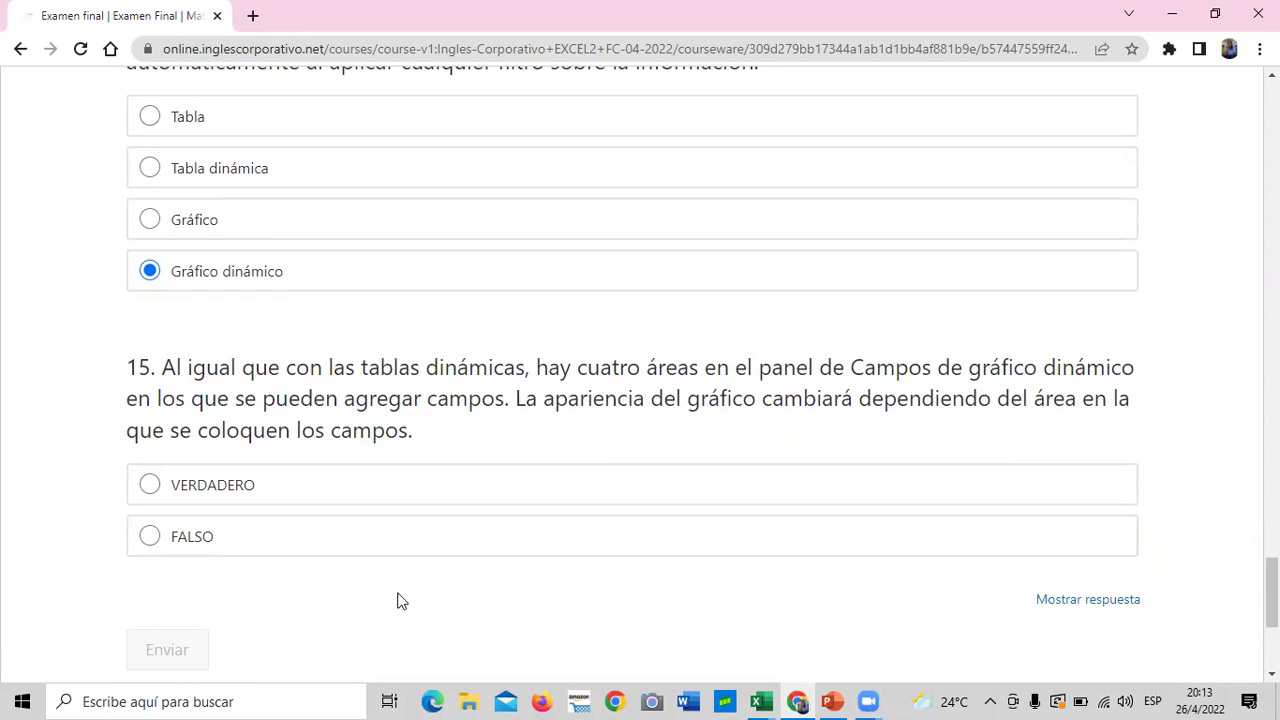
Mark the last exam question, 15, as VERDADERO
scroll(300, 550, "down", 1)
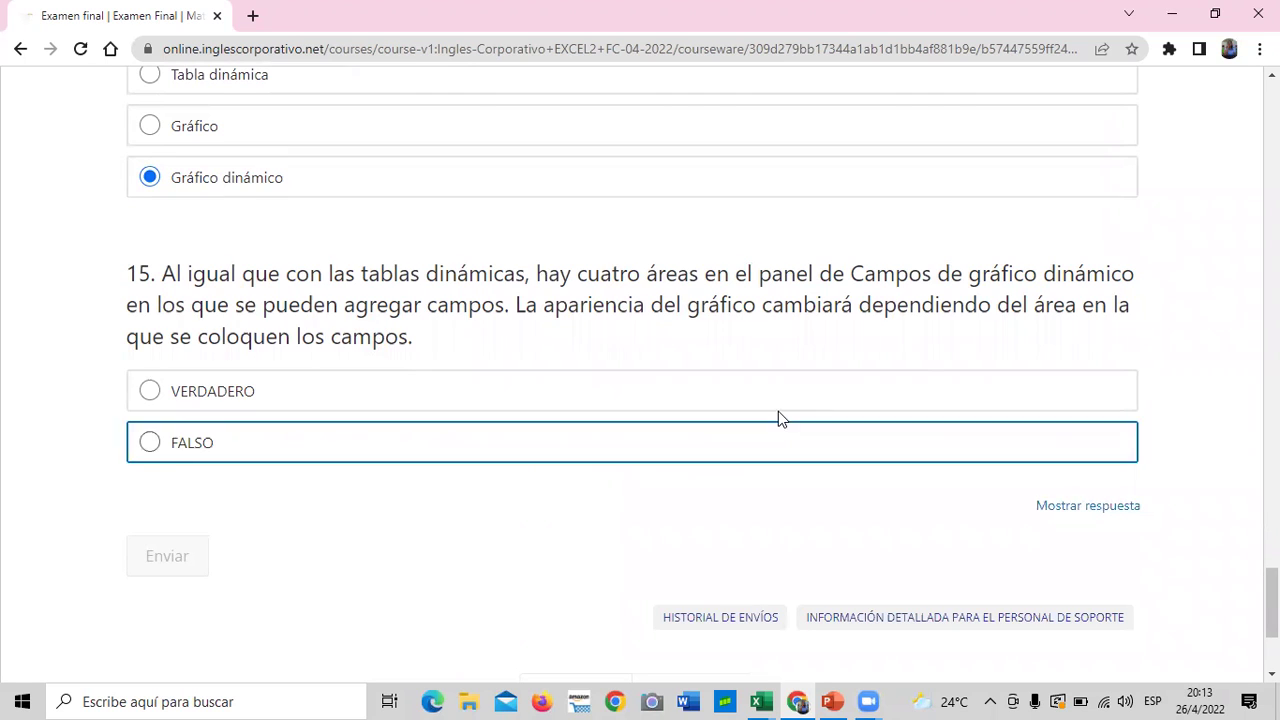
left_click(151, 392)
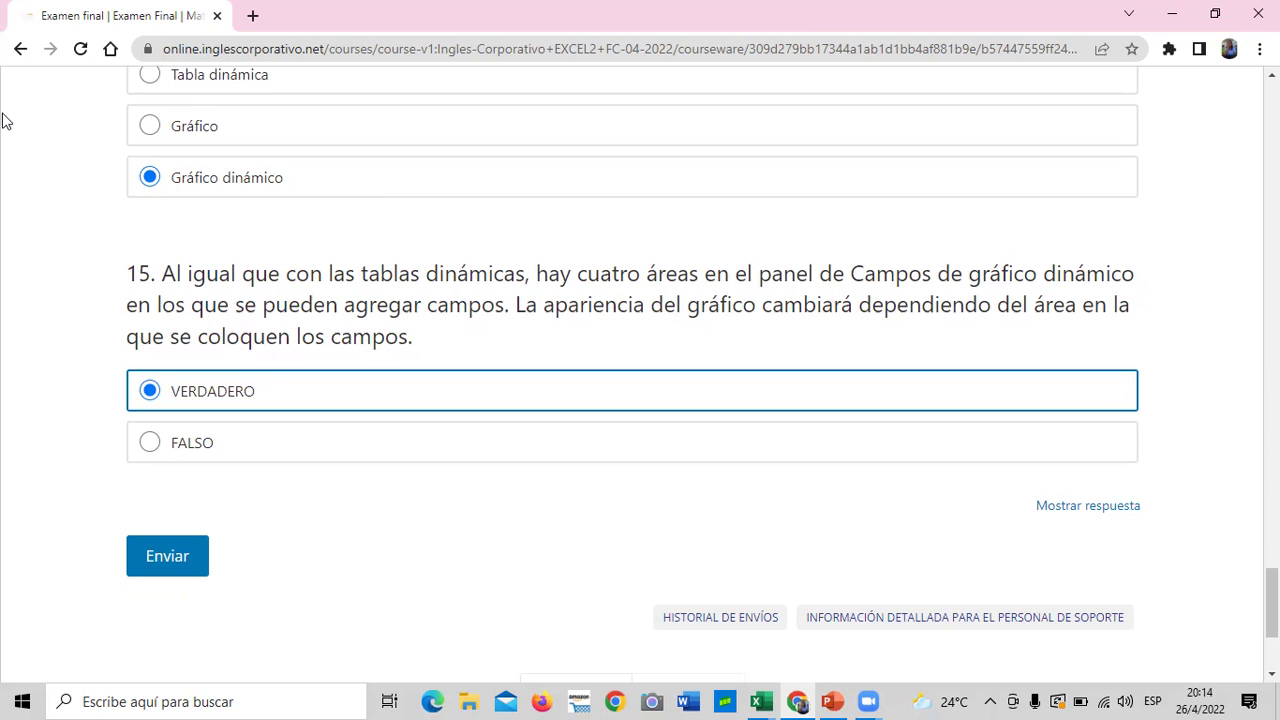
scroll(490, 355, "up", 1)
scroll(460, 445, "up", 10)
scroll(460, 445, "up", 6)
scroll(460, 445, "up", 5)
scroll(460, 450, "up", 3)
scroll(460, 447, "up", 8)
scroll(458, 440, "up", 9)
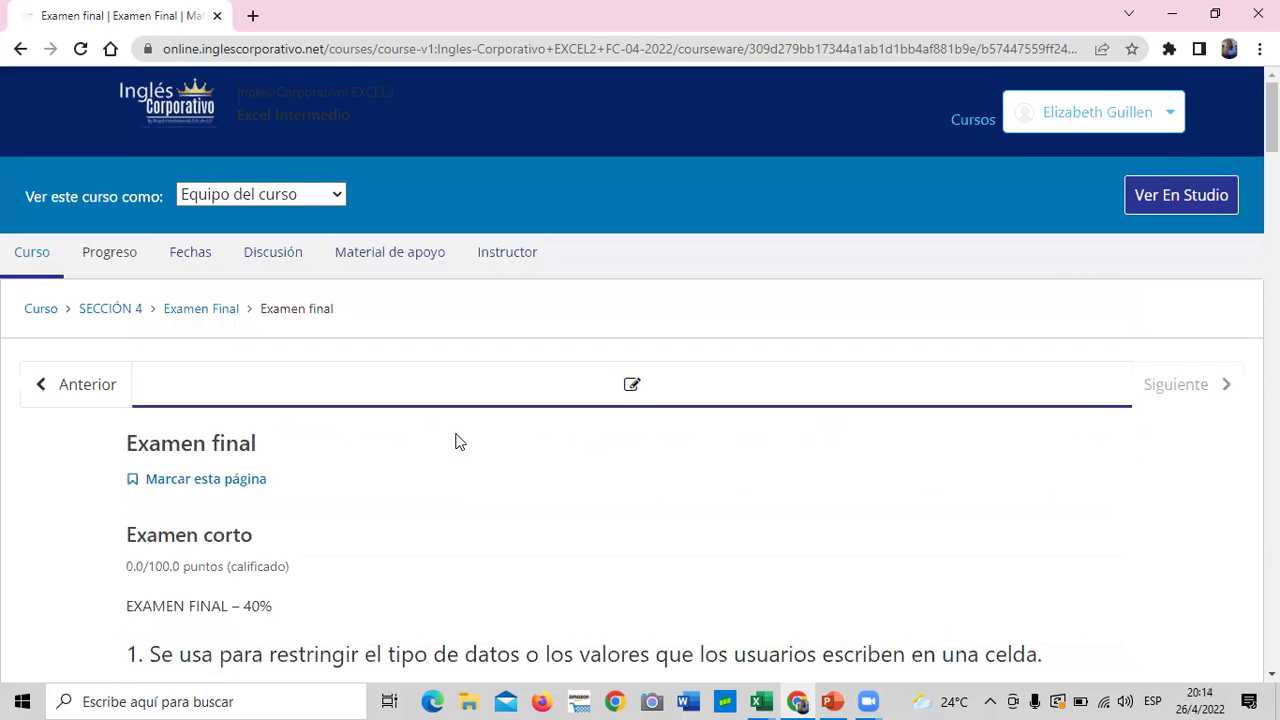
scroll(457, 442, "down", 3)
scroll(470, 437, "down", 4)
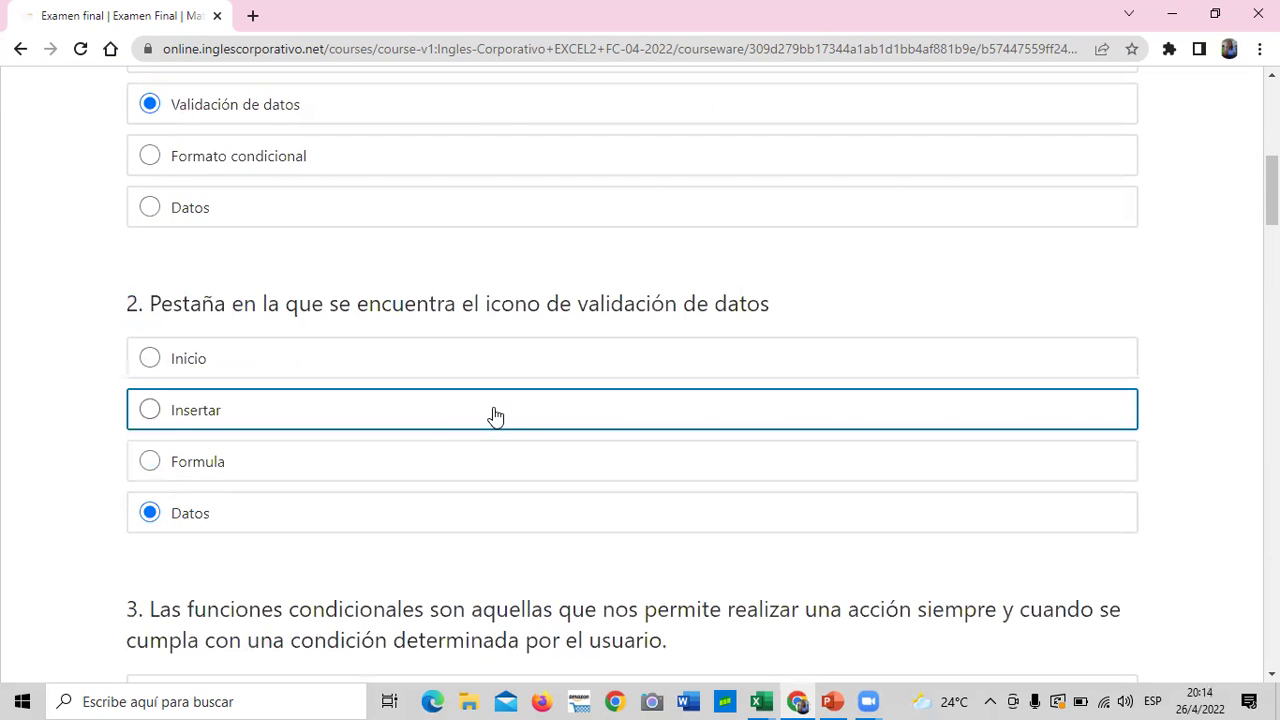
scroll(423, 428, "down", 1)
scroll(423, 428, "down", 1)
scroll(426, 420, "down", 4)
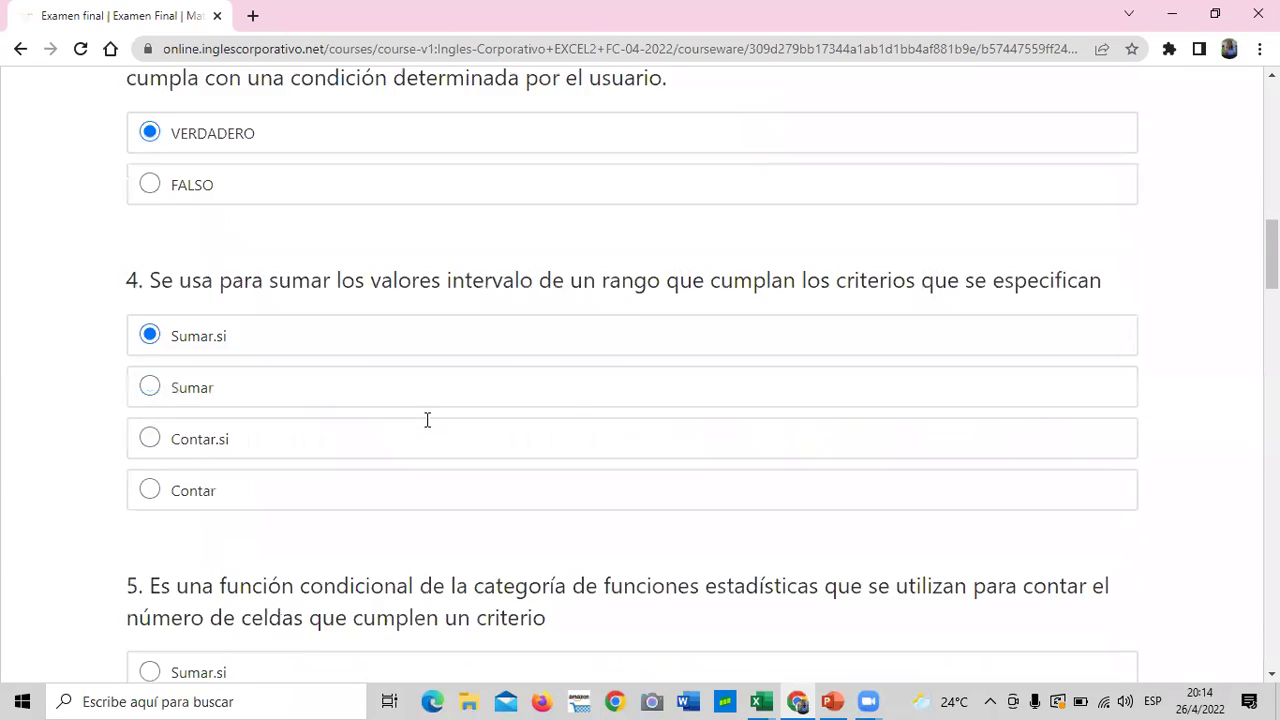
scroll(427, 420, "down", 2)
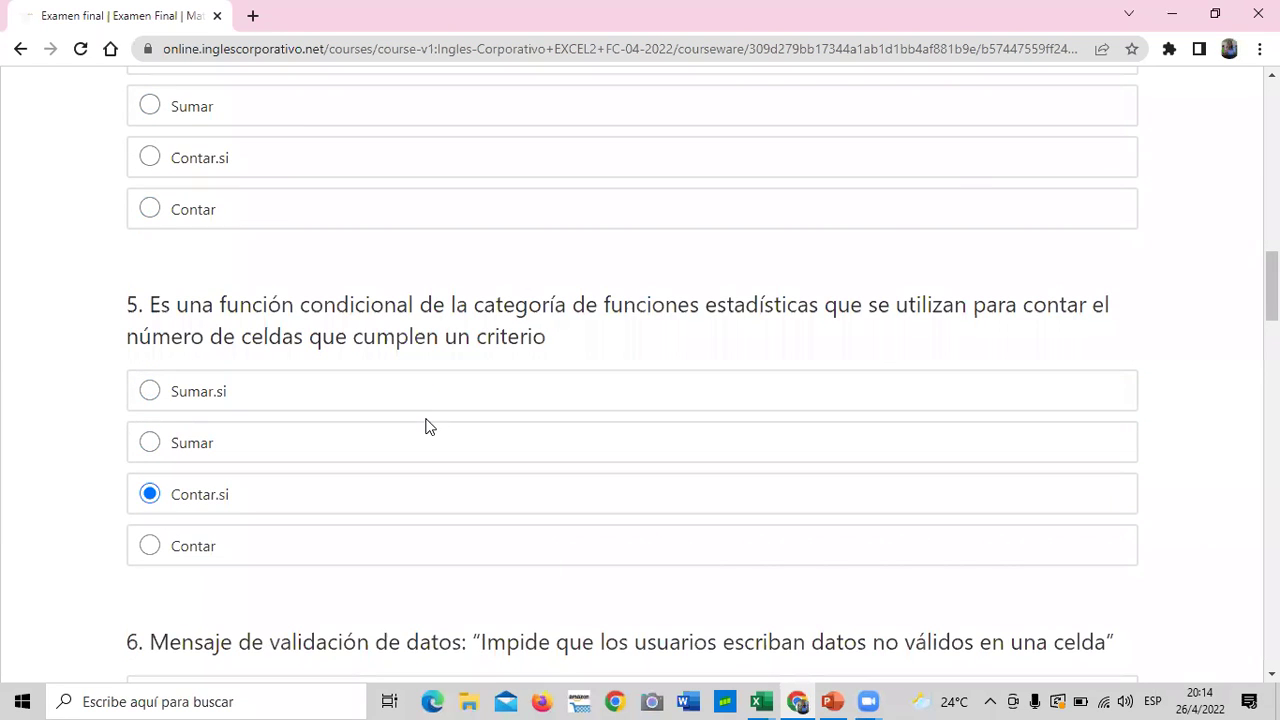
scroll(430, 424, "down", 4)
scroll(437, 420, "down", 4)
scroll(438, 419, "down", 1)
scroll(440, 418, "down", 2)
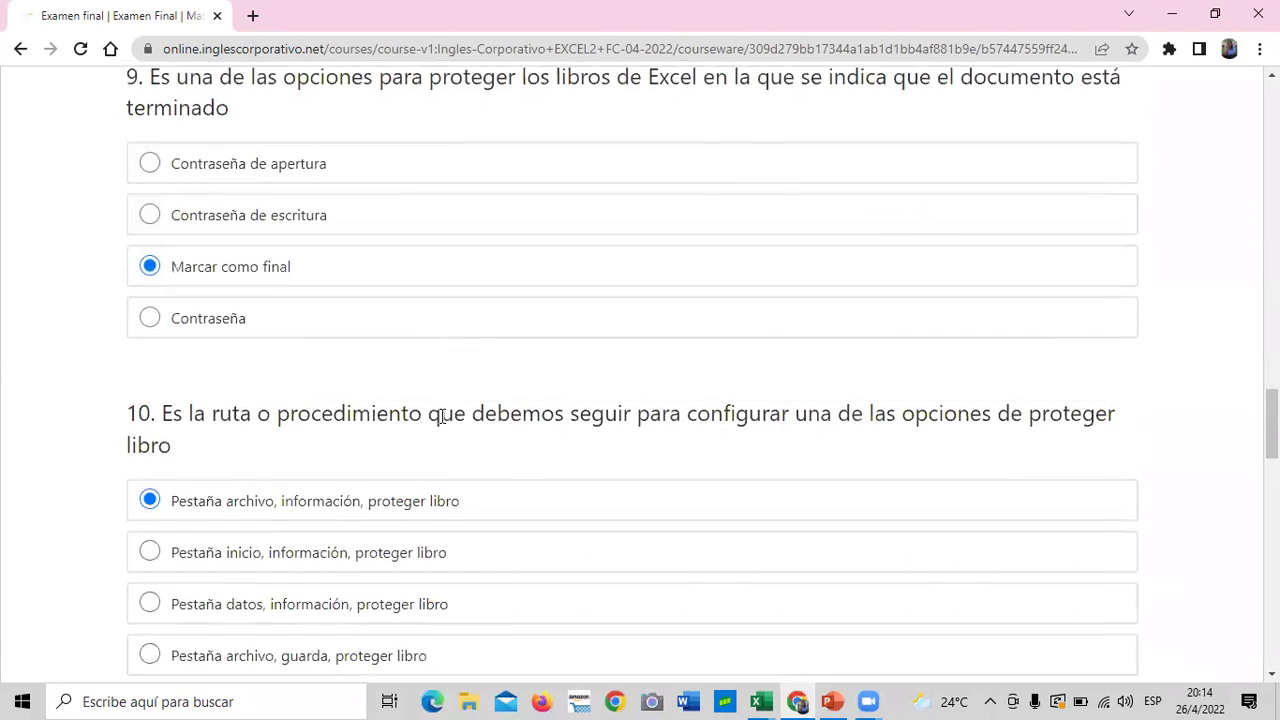
scroll(440, 418, "down", 4)
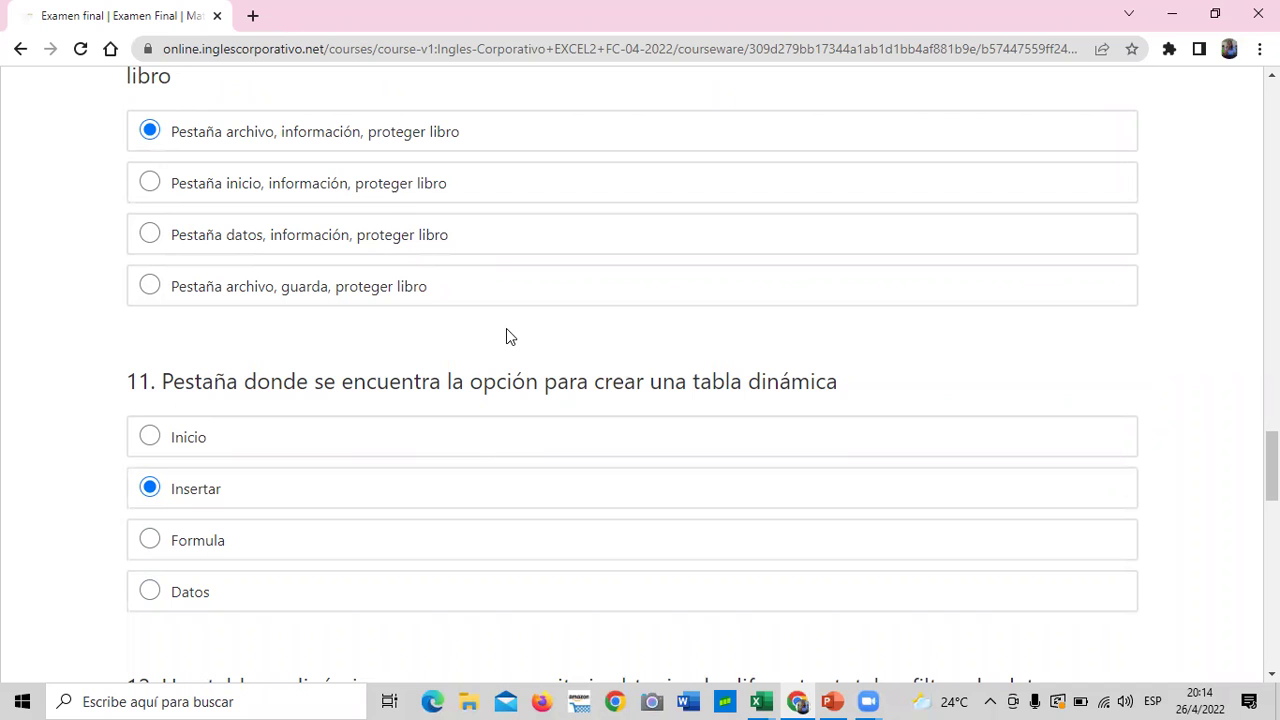
scroll(506, 329, "down", 1)
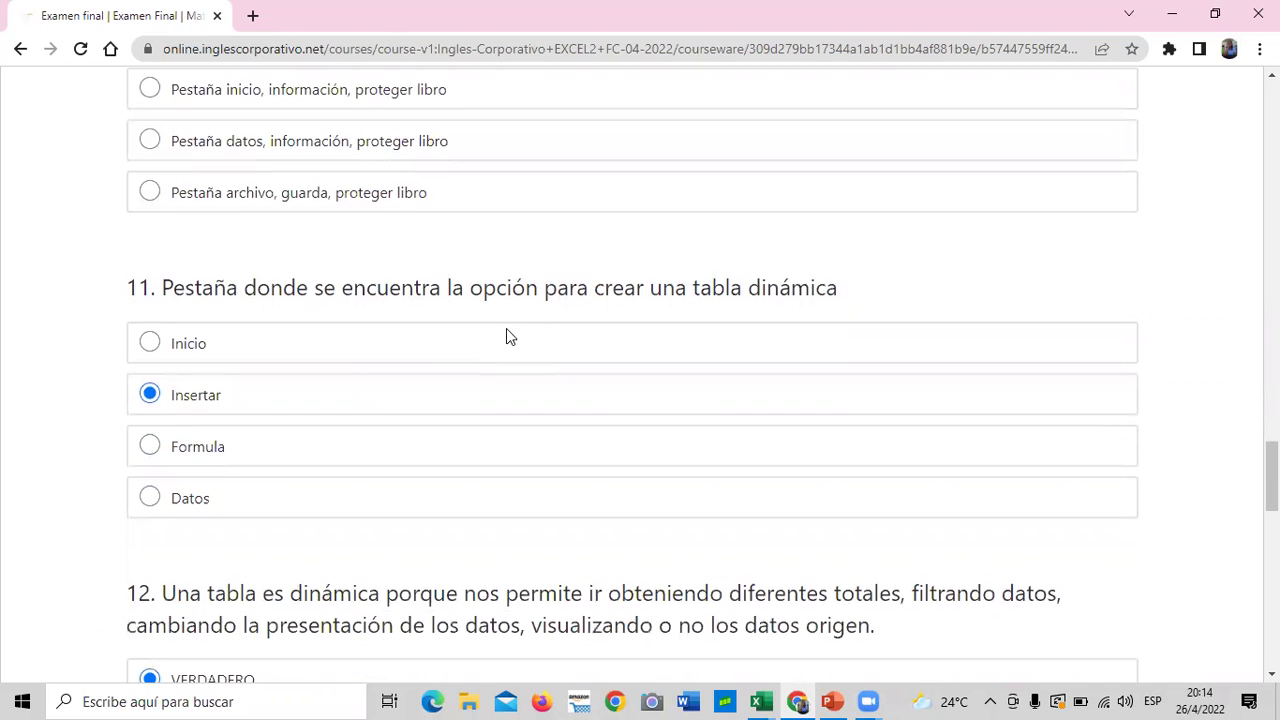
scroll(508, 338, "down", 2)
scroll(508, 338, "down", 3)
scroll(508, 338, "down", 2)
scroll(508, 338, "down", 4)
scroll(508, 338, "down", 3)
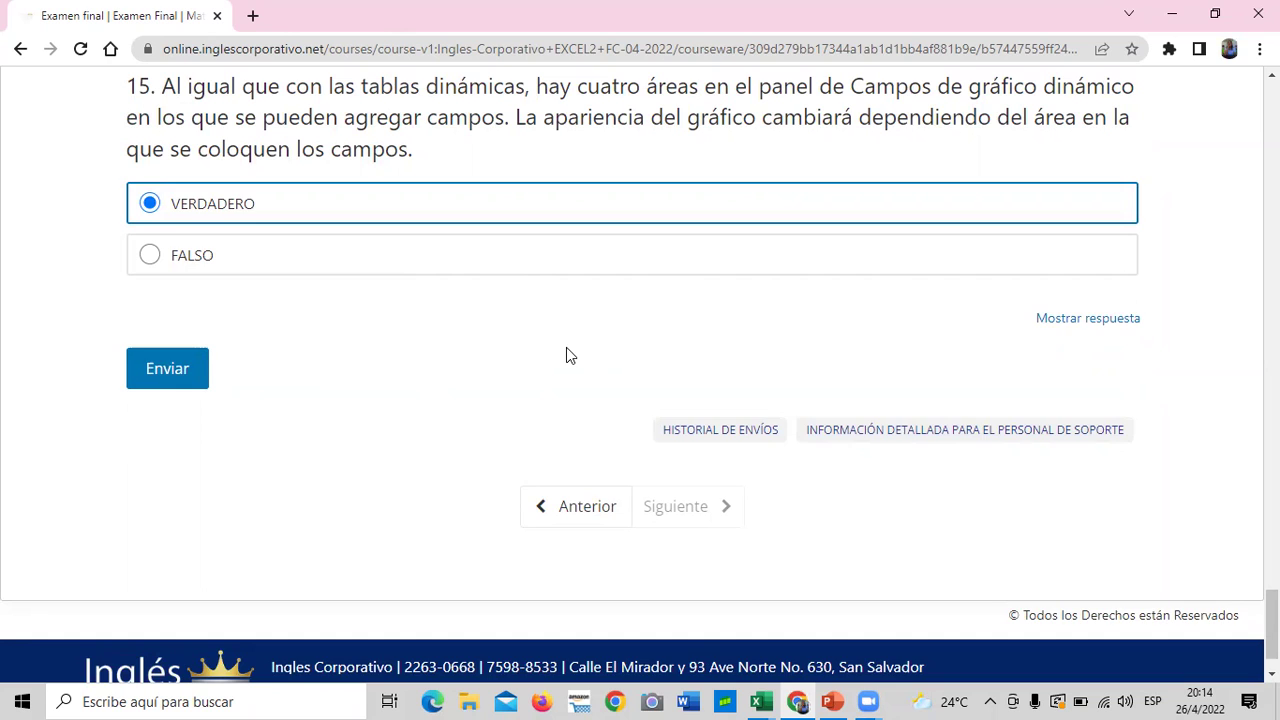
scroll(609, 363, "up", 2)
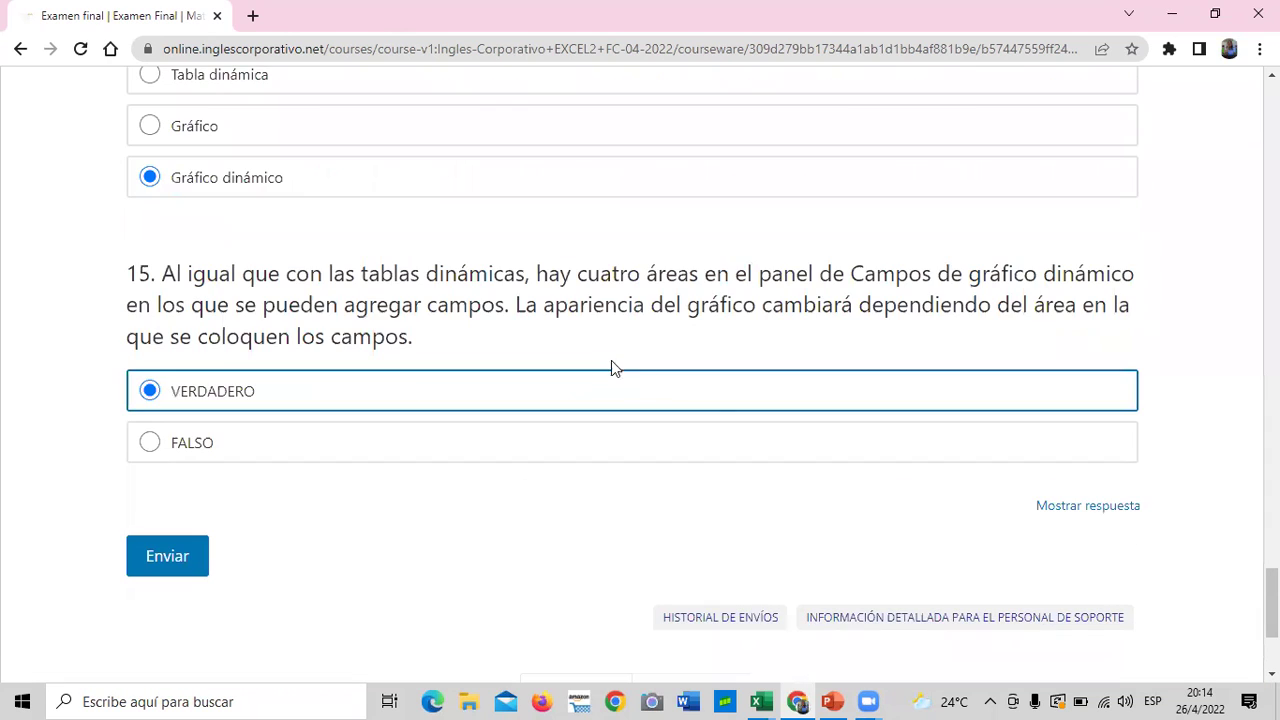
Show the exam's correct answers with Mostrar respuesta and review the checked options
left_click(1054, 516)
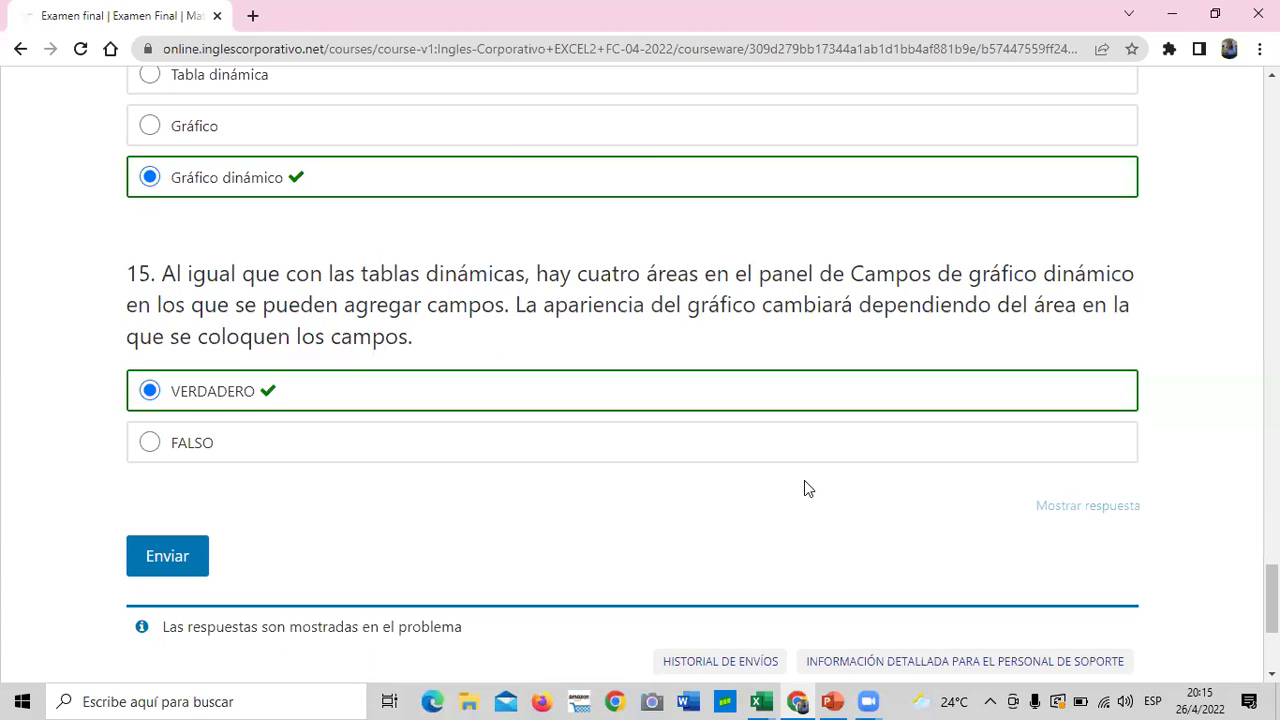
scroll(791, 482, "up", 2)
scroll(791, 482, "up", 3)
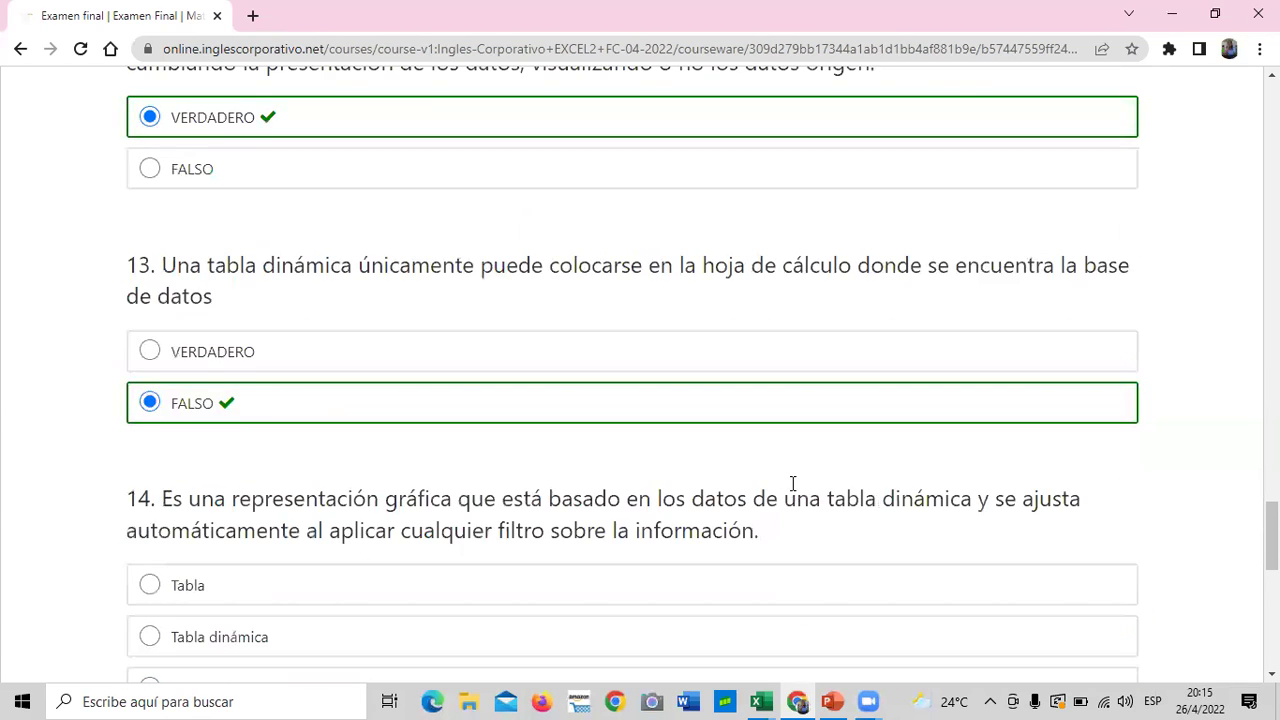
scroll(792, 484, "up", 1)
scroll(792, 484, "up", 2)
scroll(792, 484, "up", 4)
scroll(793, 493, "up", 5)
scroll(791, 486, "up", 5)
scroll(791, 486, "up", 5)
scroll(791, 486, "up", 5)
scroll(791, 486, "up", 4)
scroll(791, 484, "up", 5)
scroll(791, 484, "down", 3)
scroll(791, 484, "down", 8)
scroll(791, 484, "down", 10)
scroll(597, 491, "down", 5)
scroll(434, 491, "down", 5)
scroll(397, 491, "down", 6)
scroll(356, 482, "down", 4)
scroll(356, 482, "down", 3)
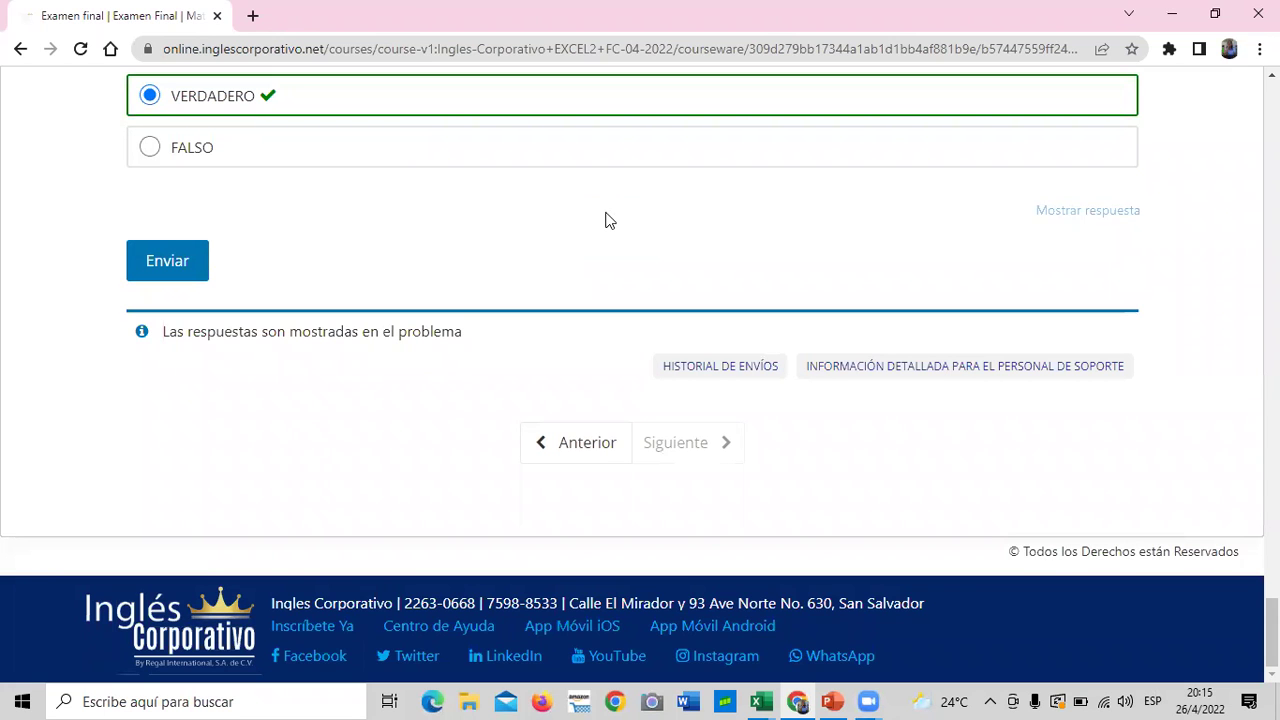
Return to the top of the exam and open the course Progreso page
scroll(700, 240, "up", 10)
scroll(460, 320, "up", 10)
scroll(455, 312, "up", 10)
scroll(453, 300, "up", 7)
scroll(452, 295, "up", 6)
scroll(452, 295, "up", 3)
scroll(452, 295, "down", 2)
scroll(452, 295, "down", 2)
scroll(340, 295, "up", 1)
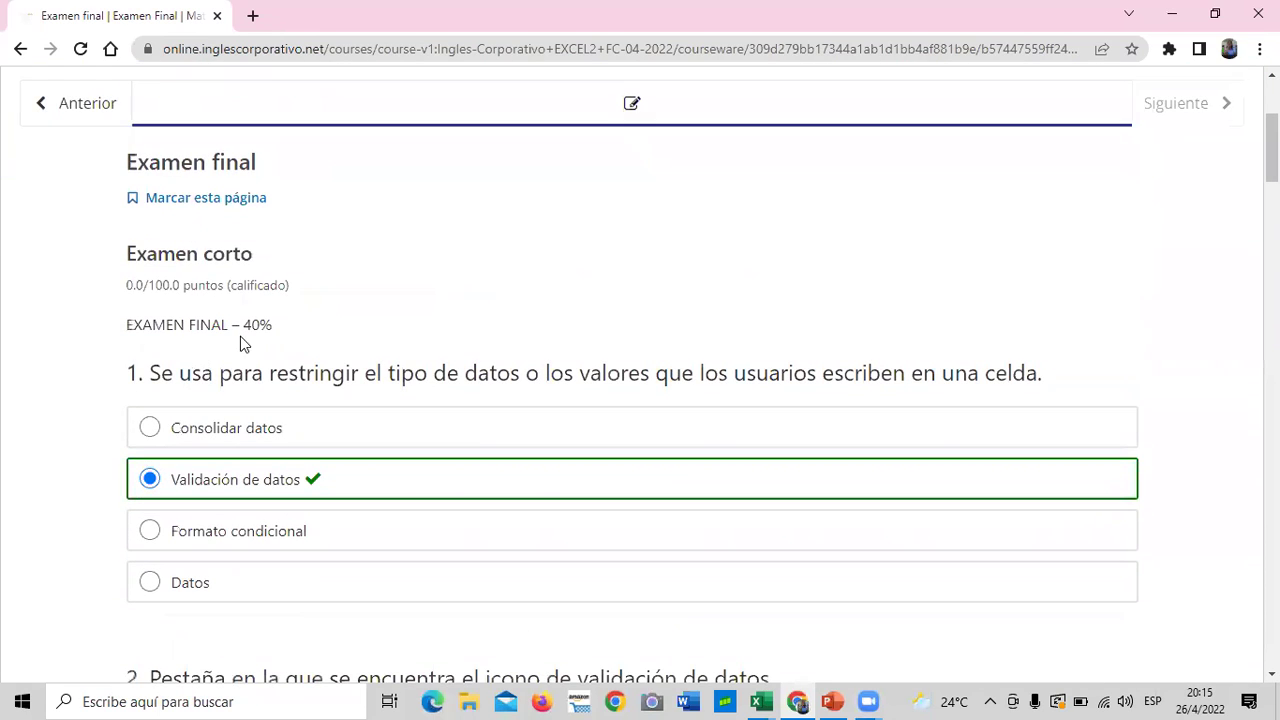
scroll(257, 333, "up", 3)
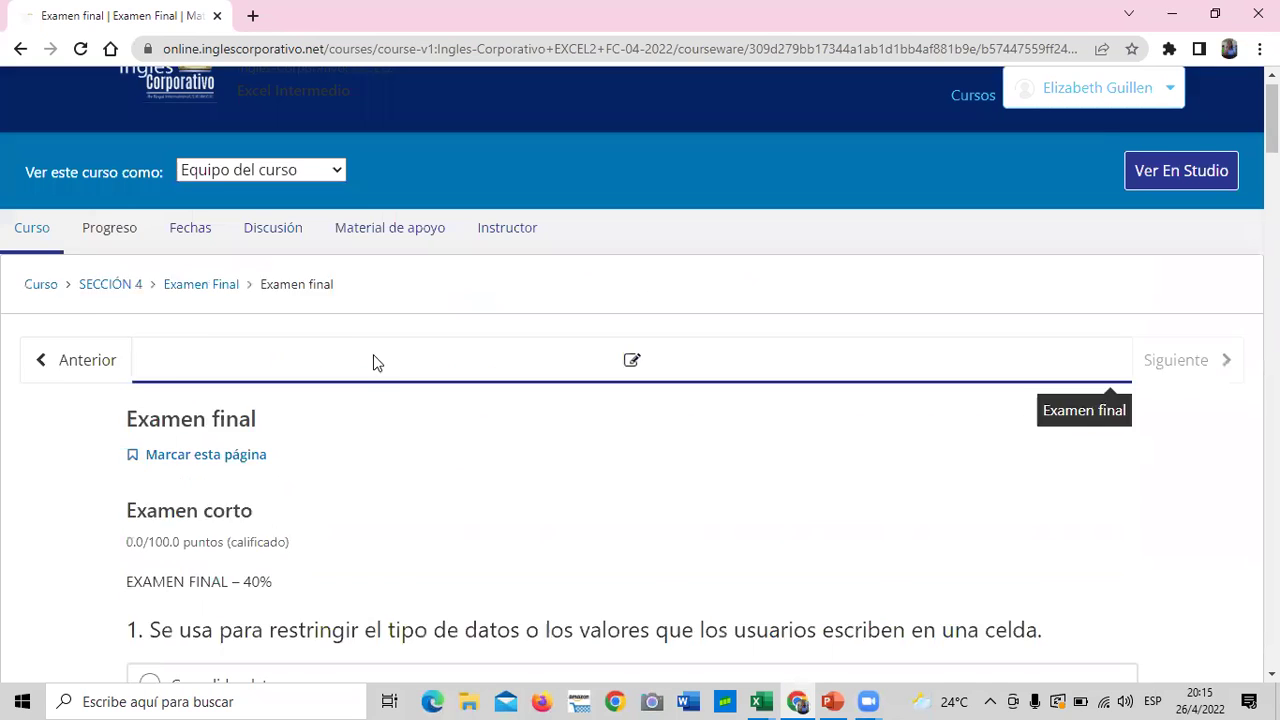
left_click(117, 260)
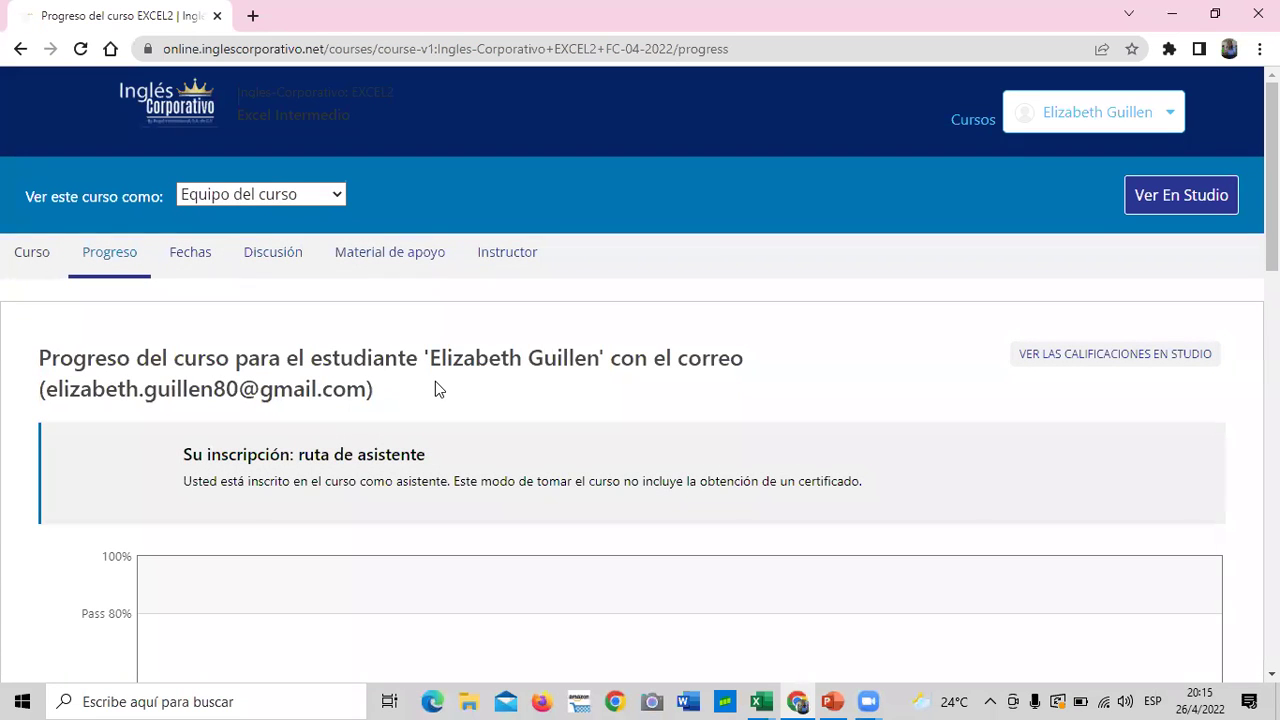
Scroll through the progress page to review the 0% grade chart and section scores
scroll(435, 381, "down", 1)
scroll(435, 379, "down", 1)
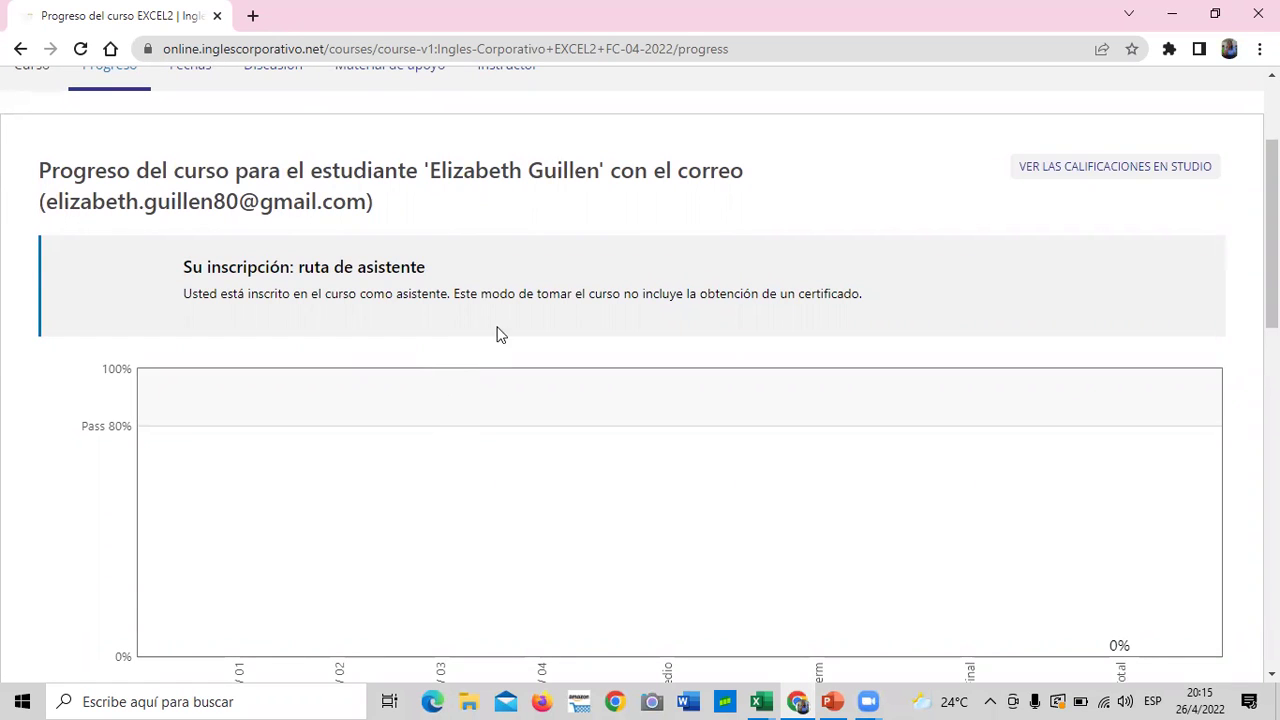
scroll(568, 306, "down", 2)
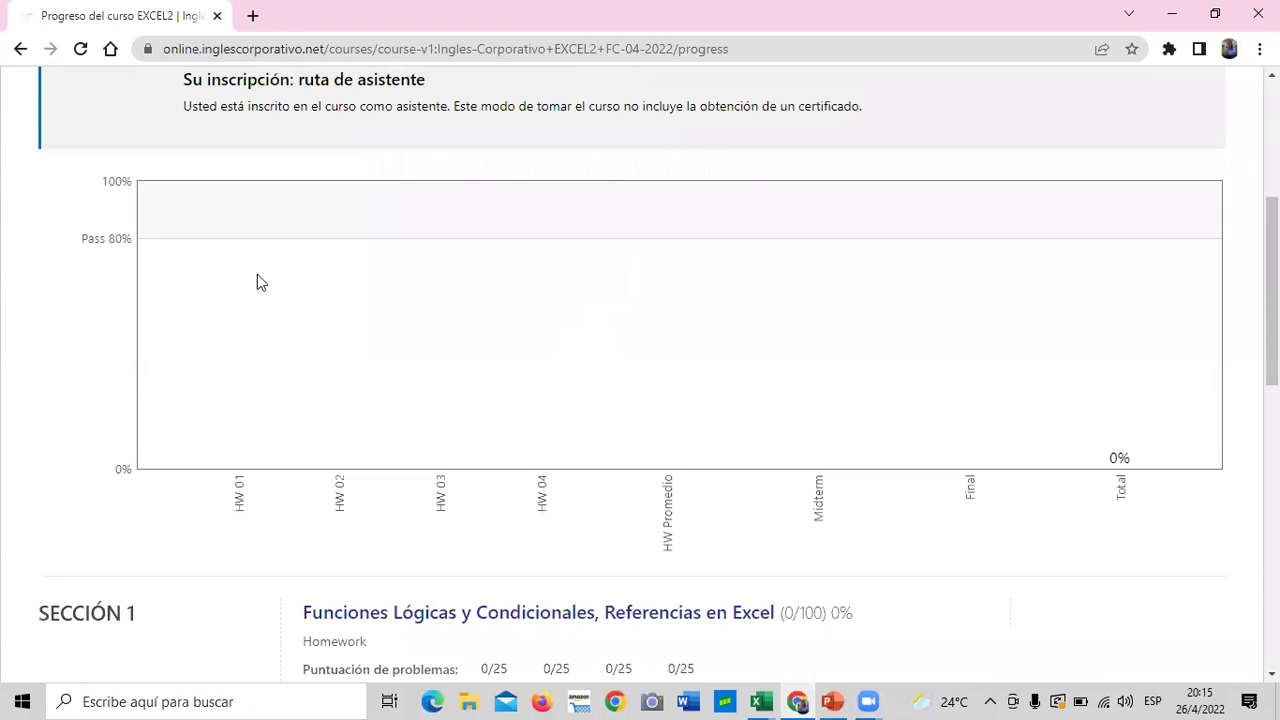
scroll(305, 318, "up", 4)
scroll(373, 377, "down", 3)
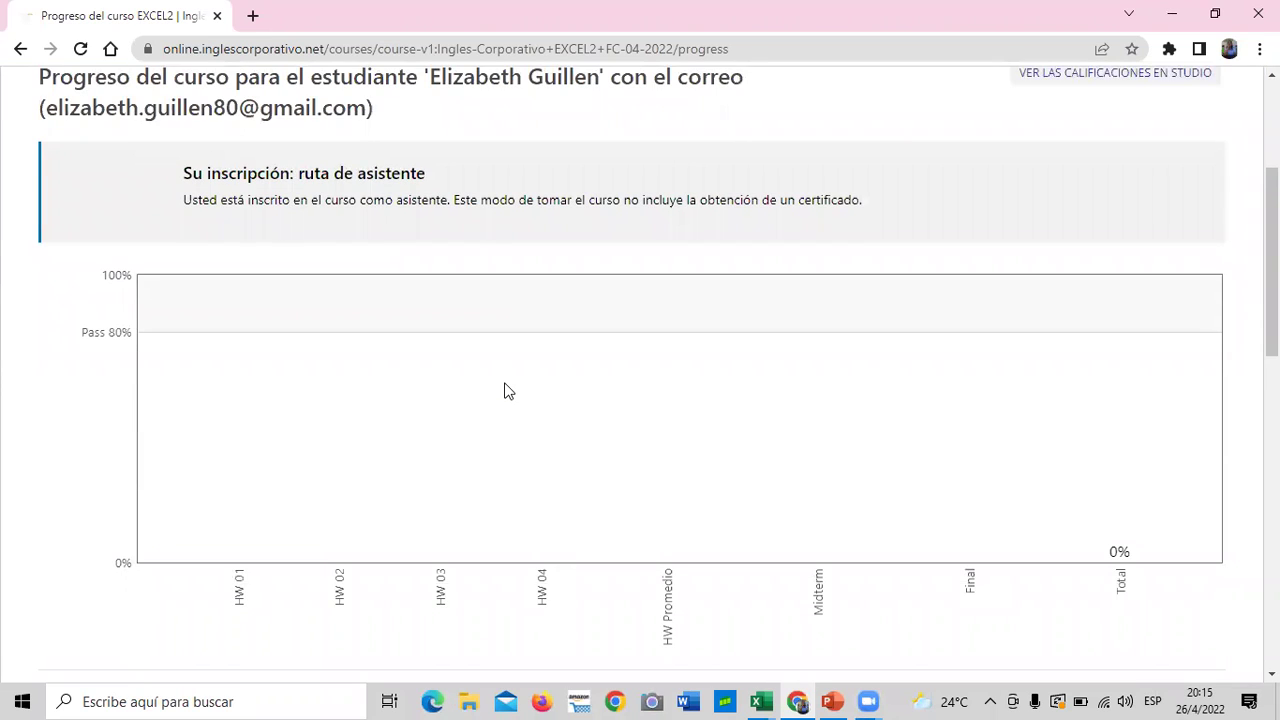
scroll(506, 390, "down", 1)
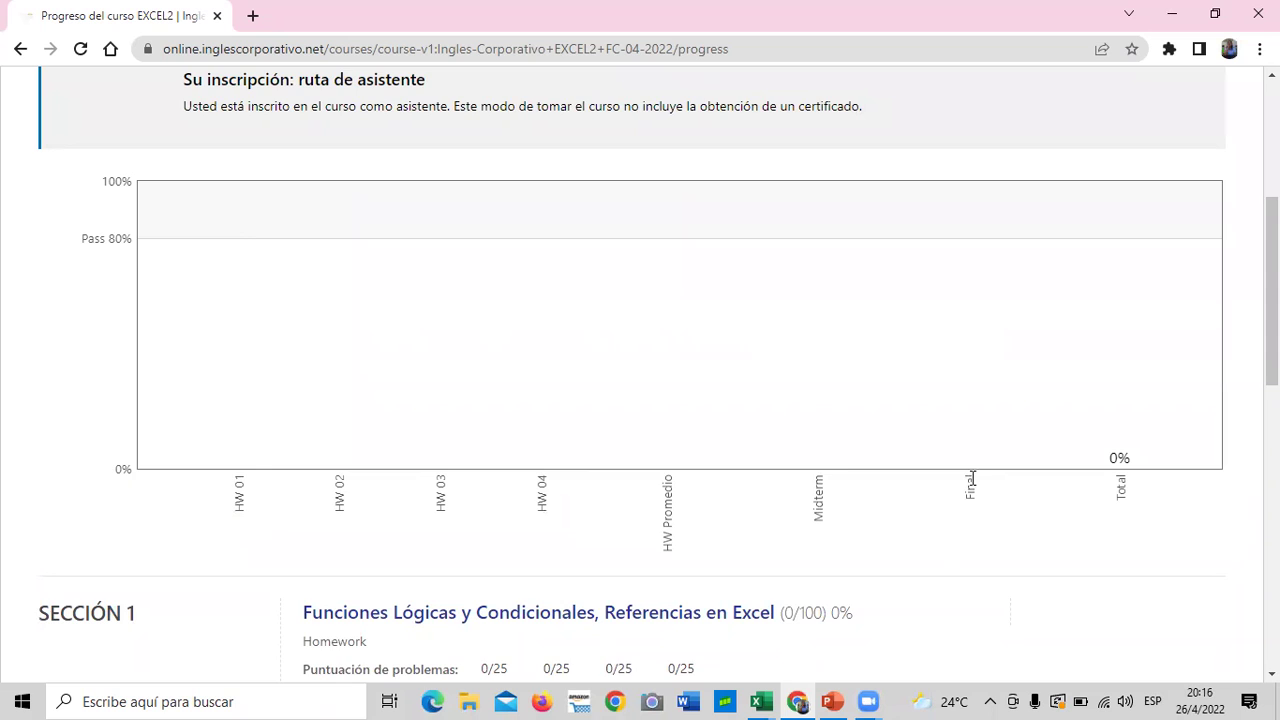
scroll(971, 482, "down", 3)
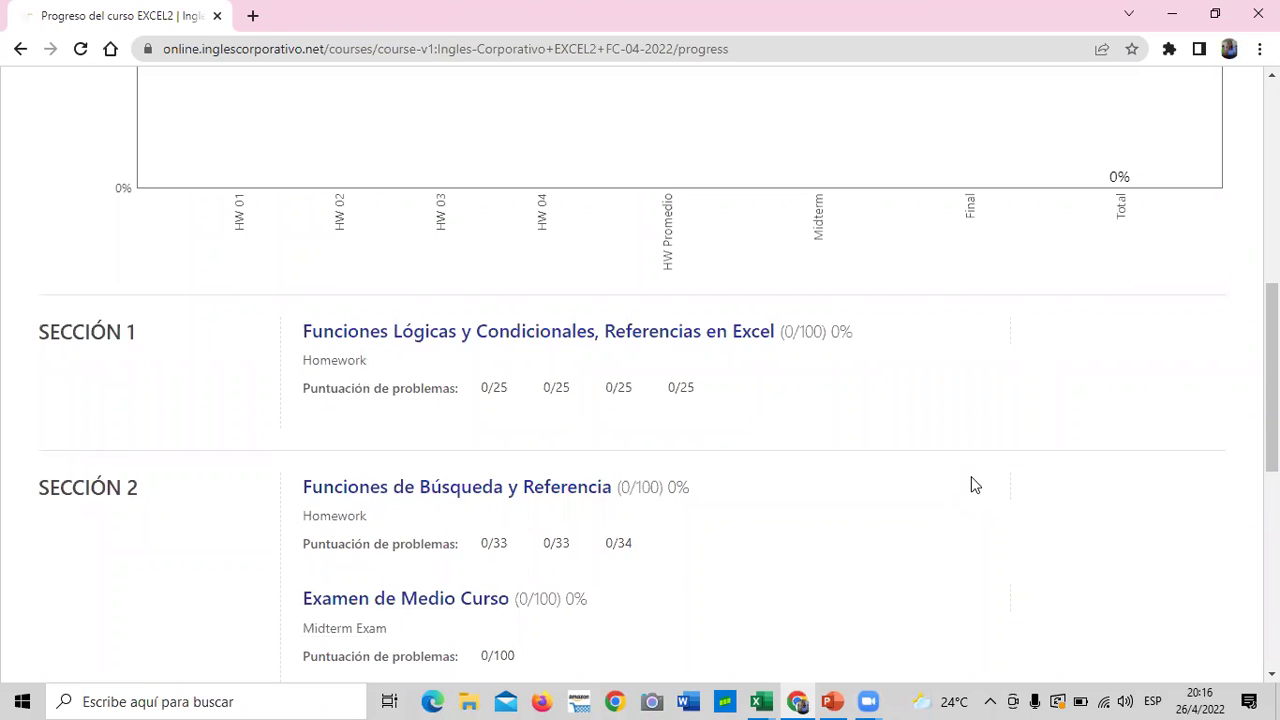
scroll(975, 485, "down", 2)
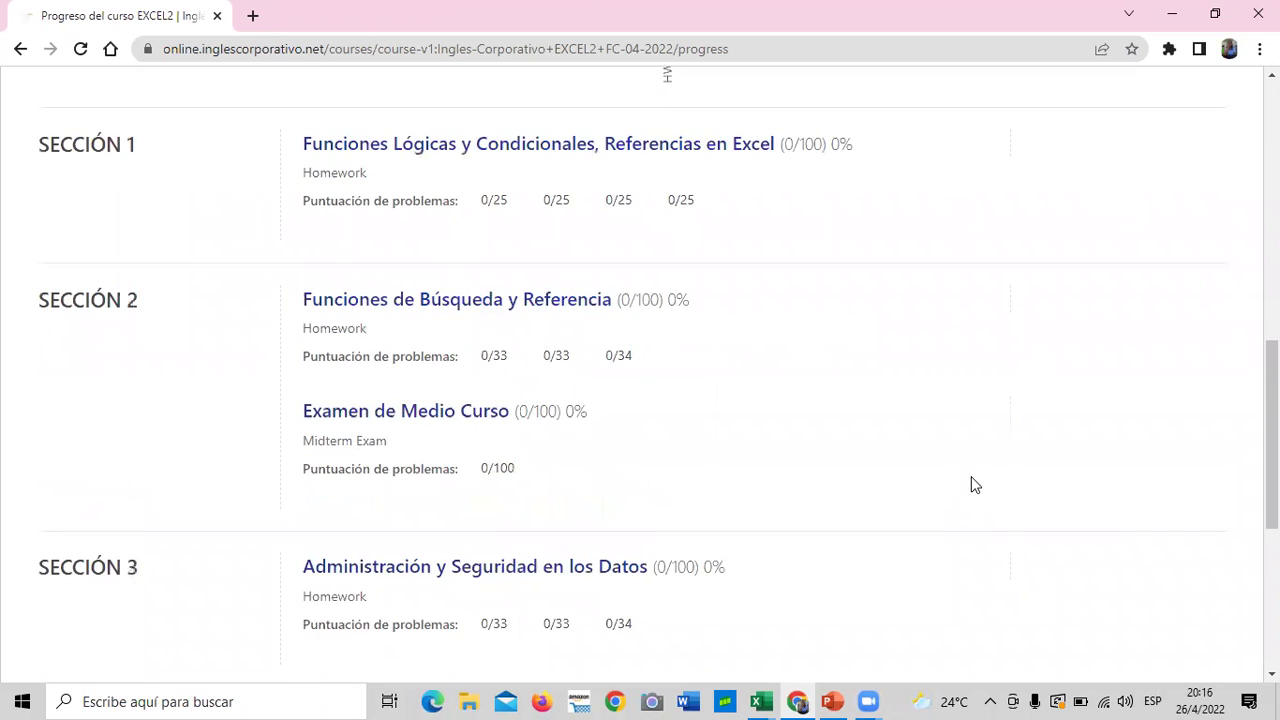
scroll(975, 485, "down", 1)
scroll(975, 485, "down", 2)
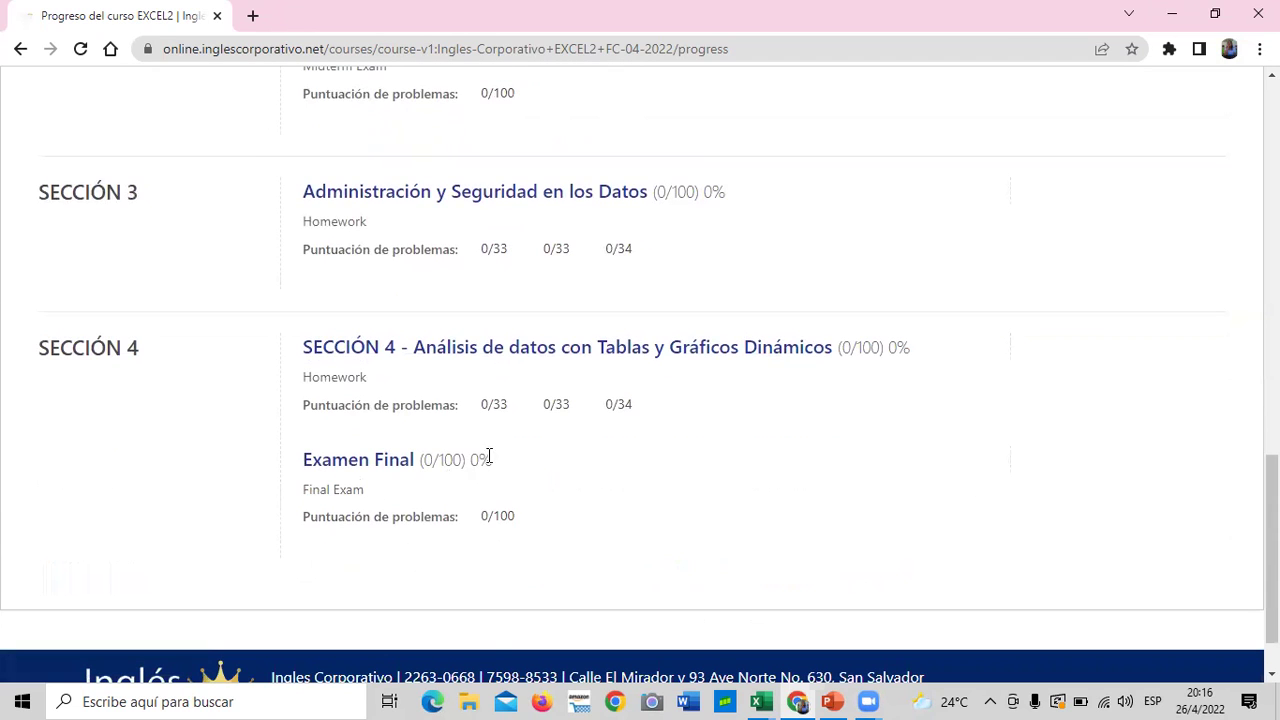
scroll(740, 520, "up", 5)
scroll(733, 531, "up", 5)
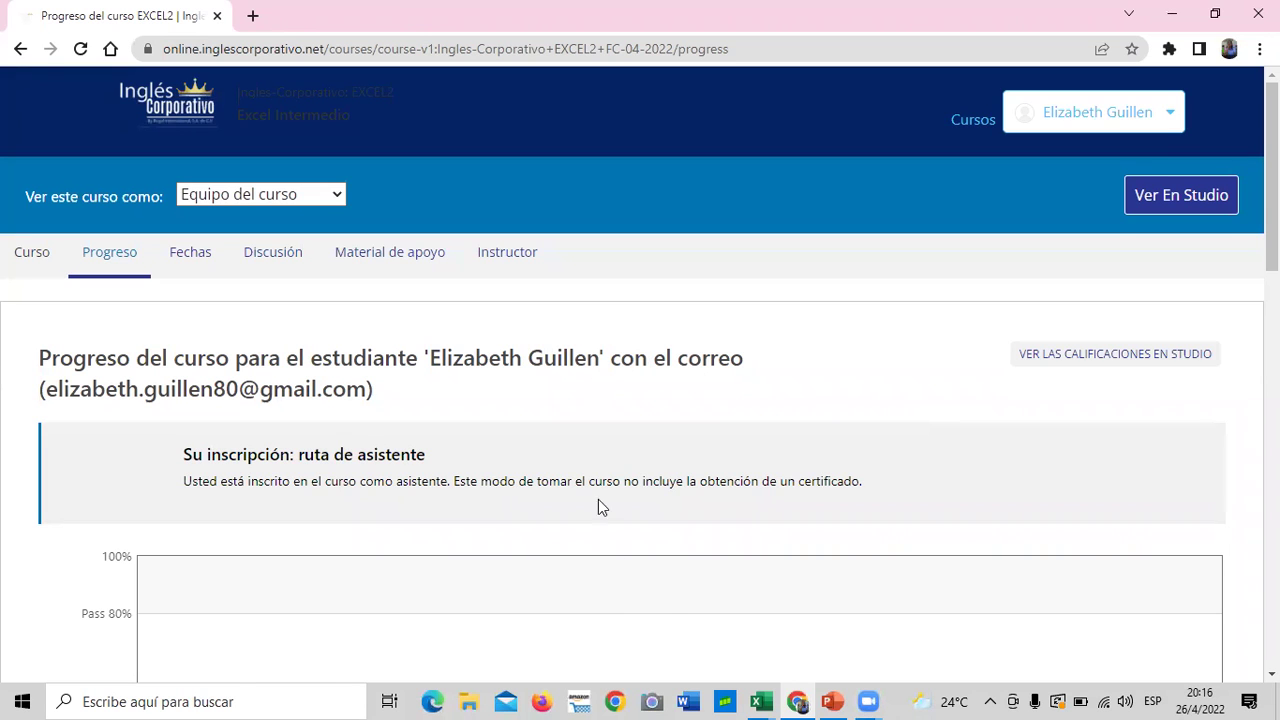
scroll(593, 561, "down", 2)
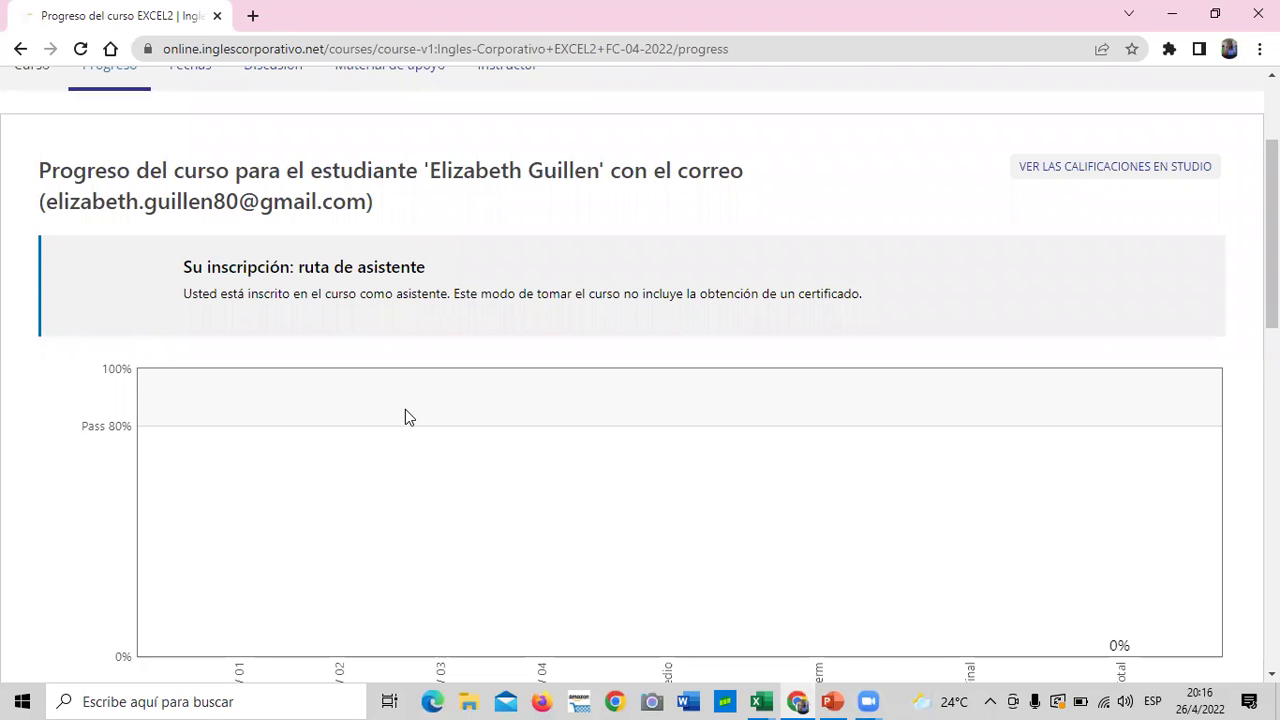
scroll(414, 450, "down", 4)
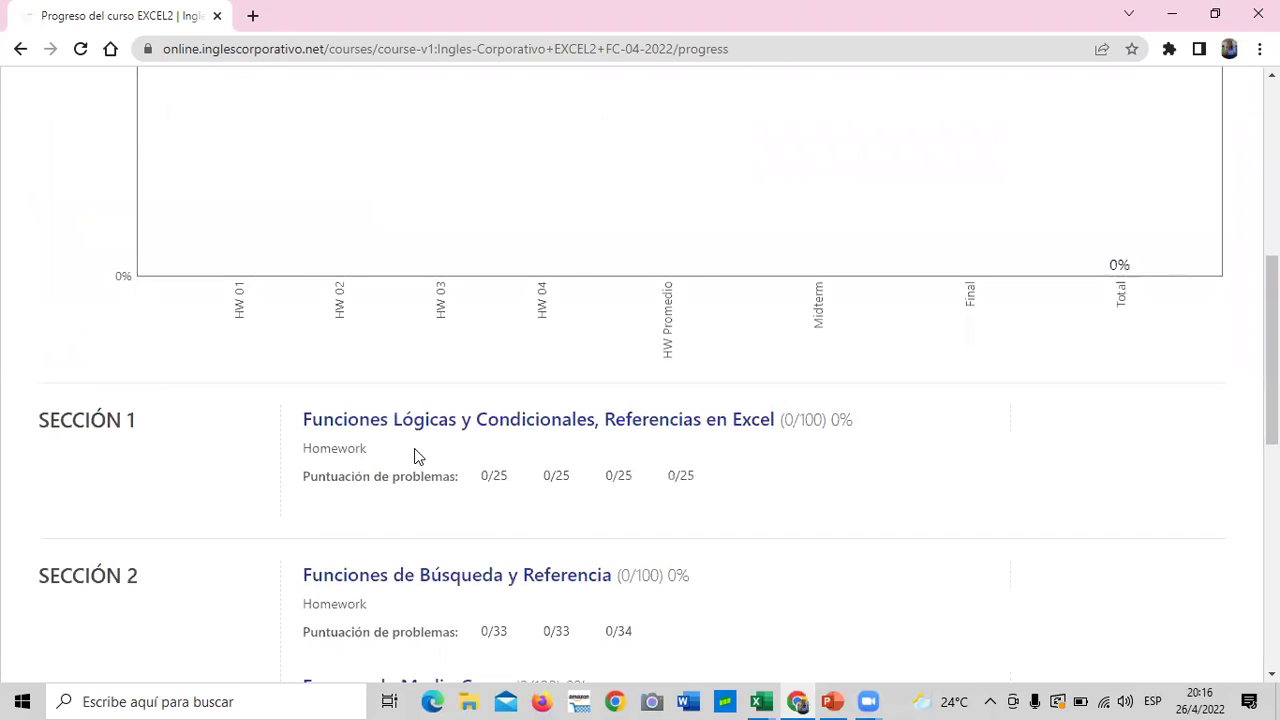
scroll(414, 450, "down", 3)
scroll(414, 450, "up", 7)
scroll(414, 457, "up", 3)
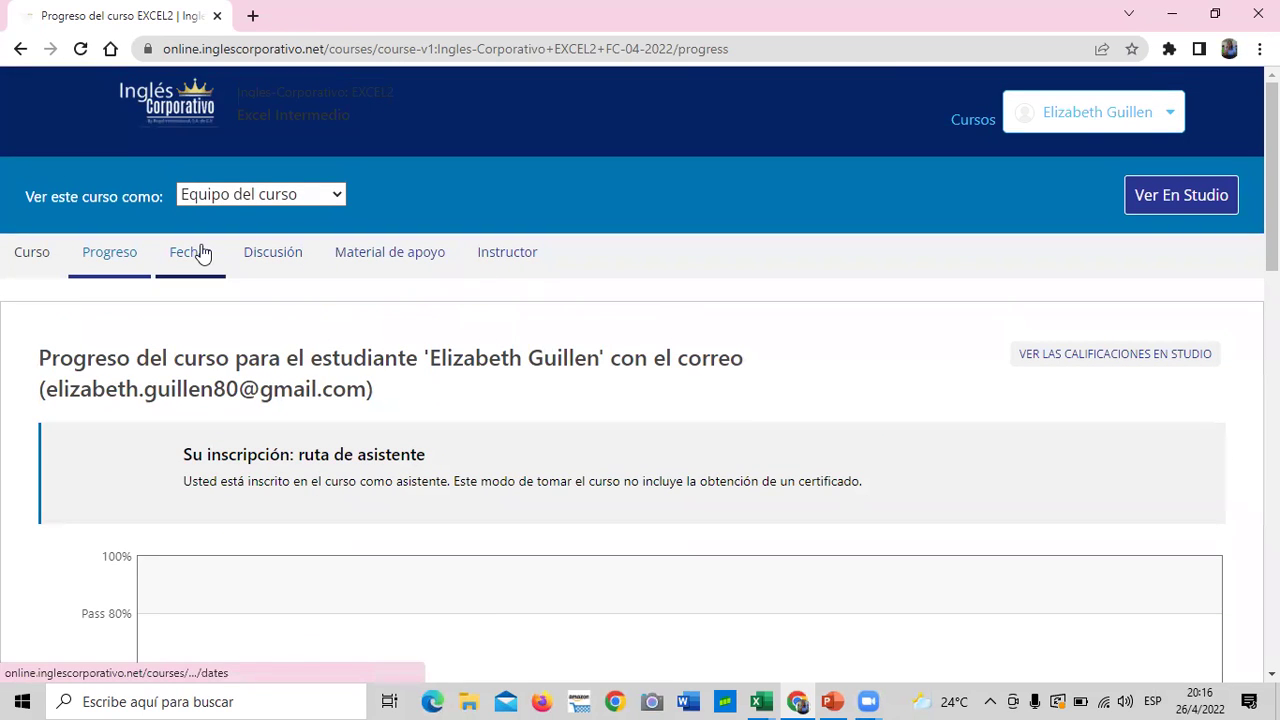
Go back to the Curso outline and open 'SECCIÓN 4 - Análisis de datos con Tablas y Gráficos Dinámicos'
left_click(50, 254)
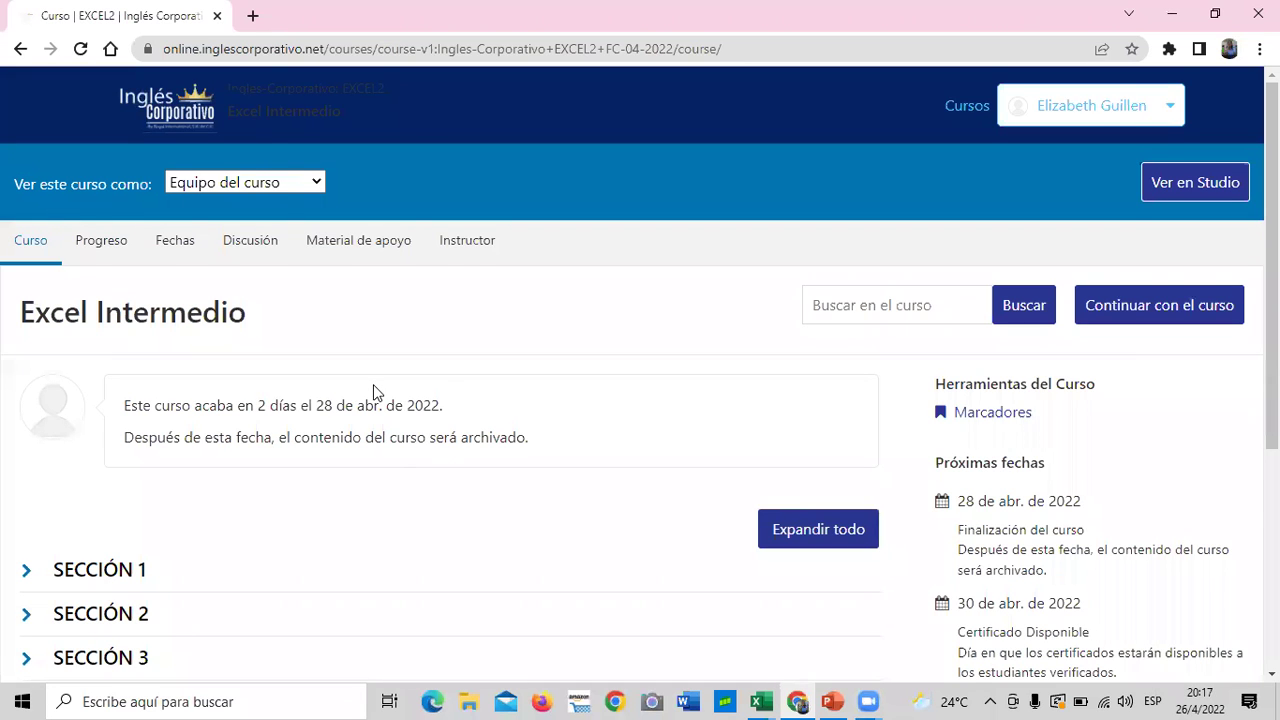
scroll(374, 345, "down", 1)
scroll(374, 346, "down", 1)
scroll(374, 354, "down", 2)
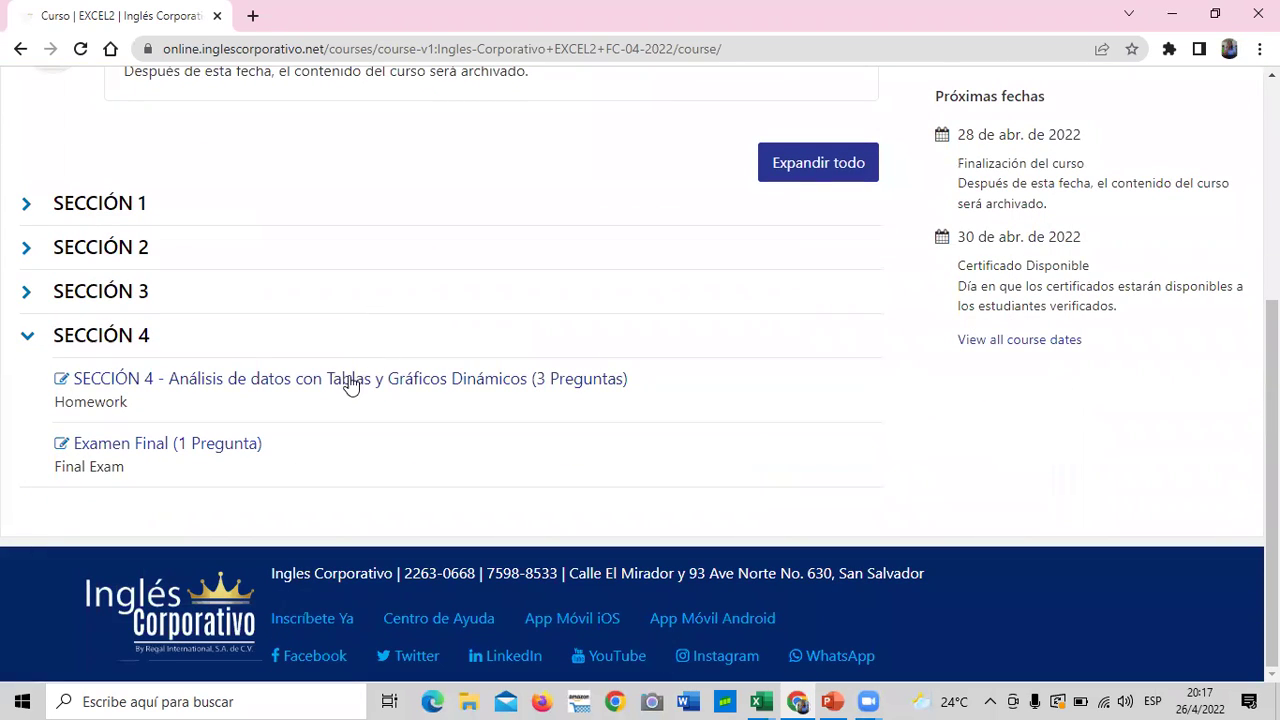
left_click(349, 378)
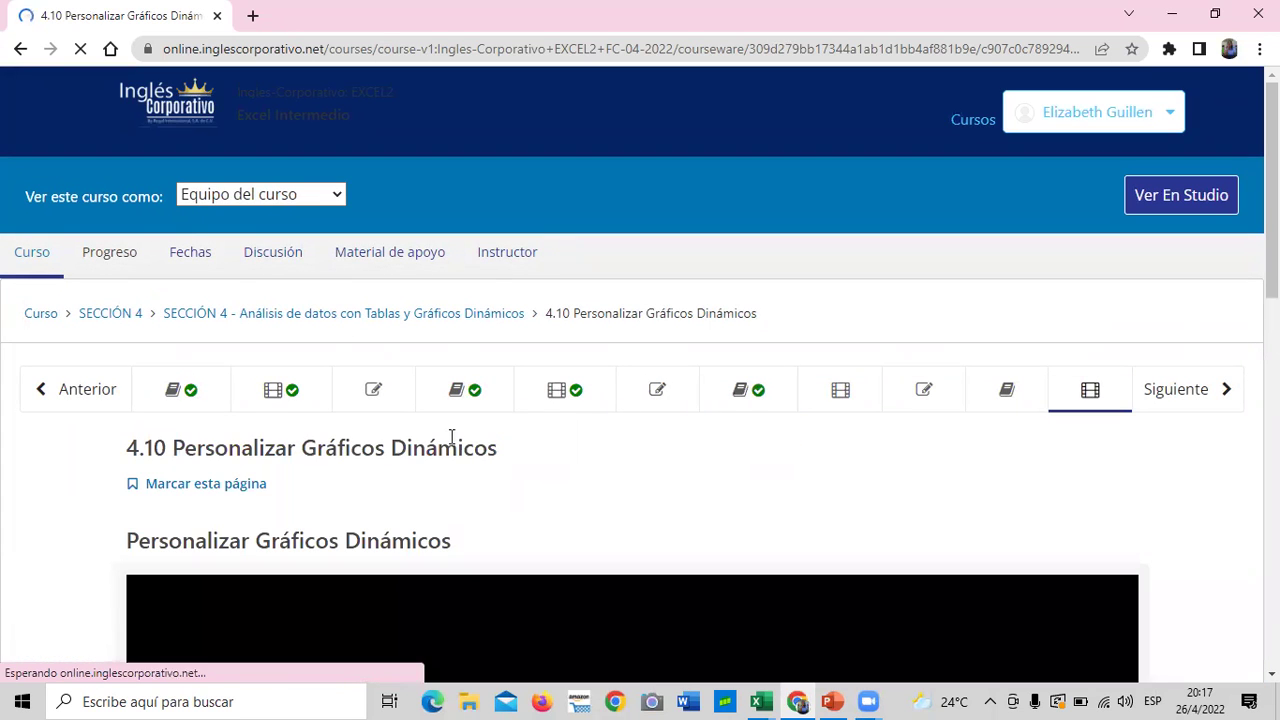
Open lesson 4.6 Objetivo de la lección and read through its pivot-chart explanation
left_click(780, 390)
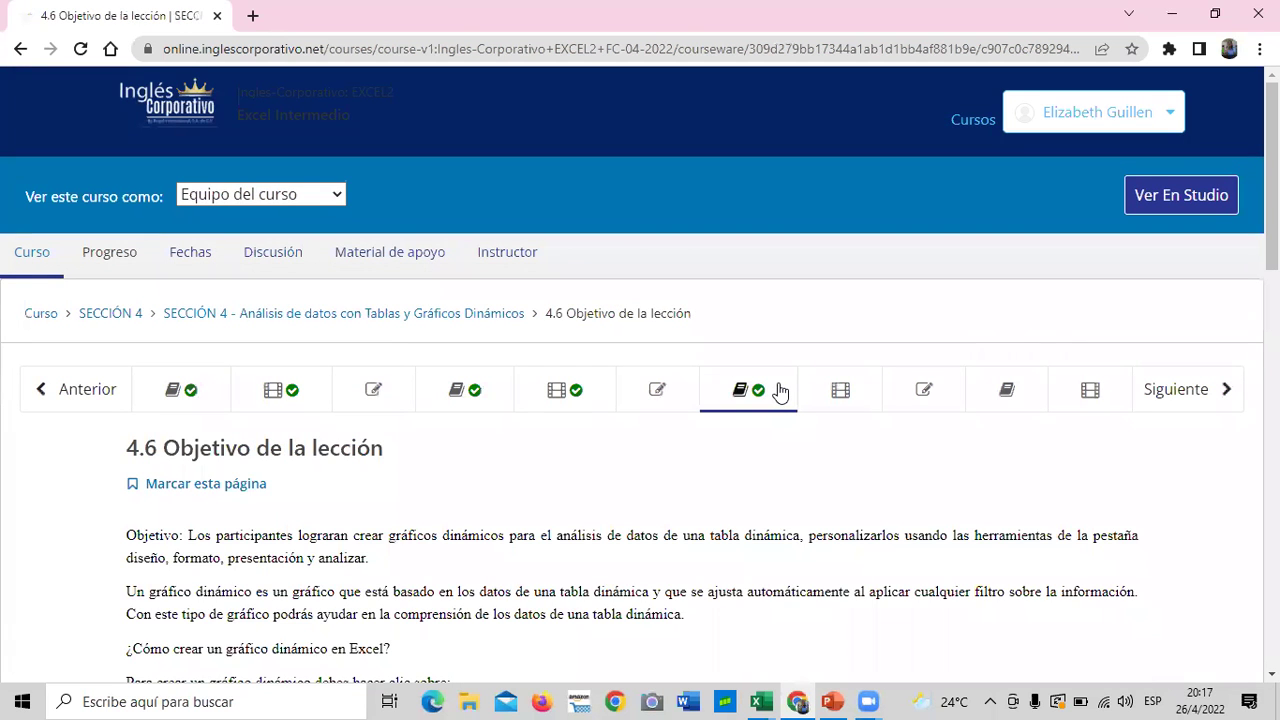
scroll(777, 391, "down", 4)
scroll(775, 388, "down", 2)
scroll(772, 381, "down", 3)
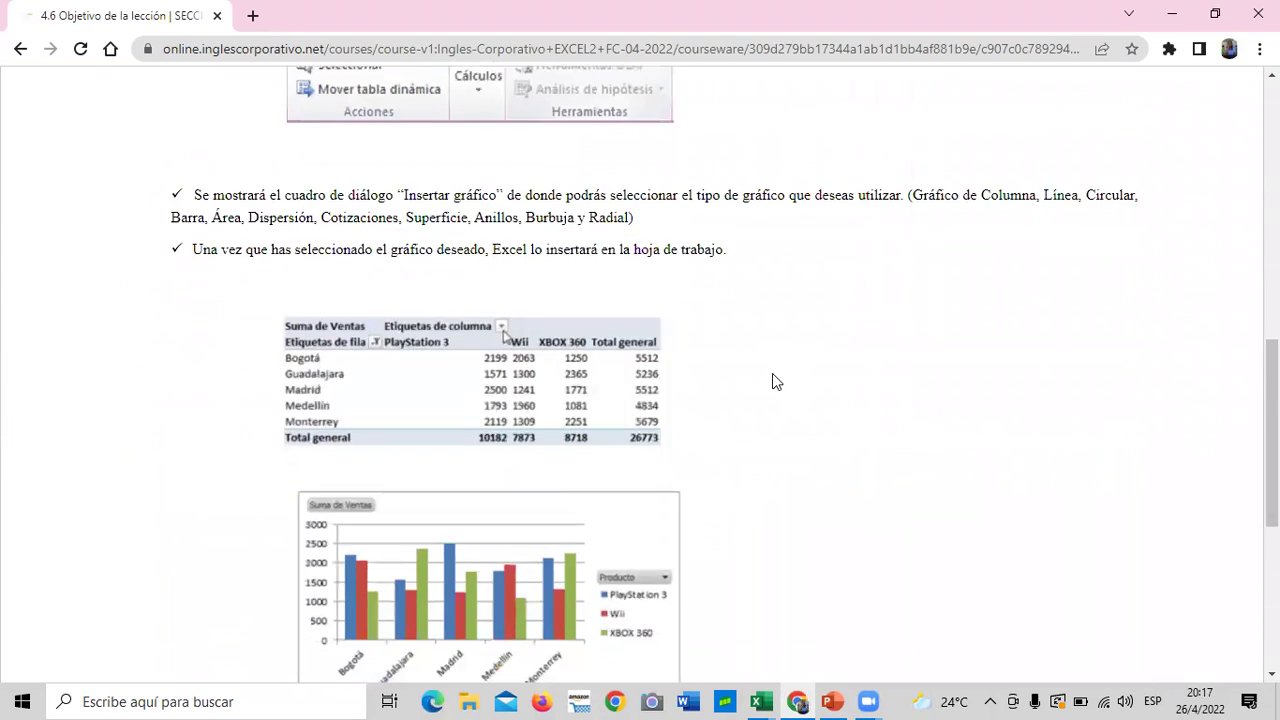
scroll(772, 373, "down", 4)
scroll(751, 426, "up", 5)
scroll(751, 428, "up", 4)
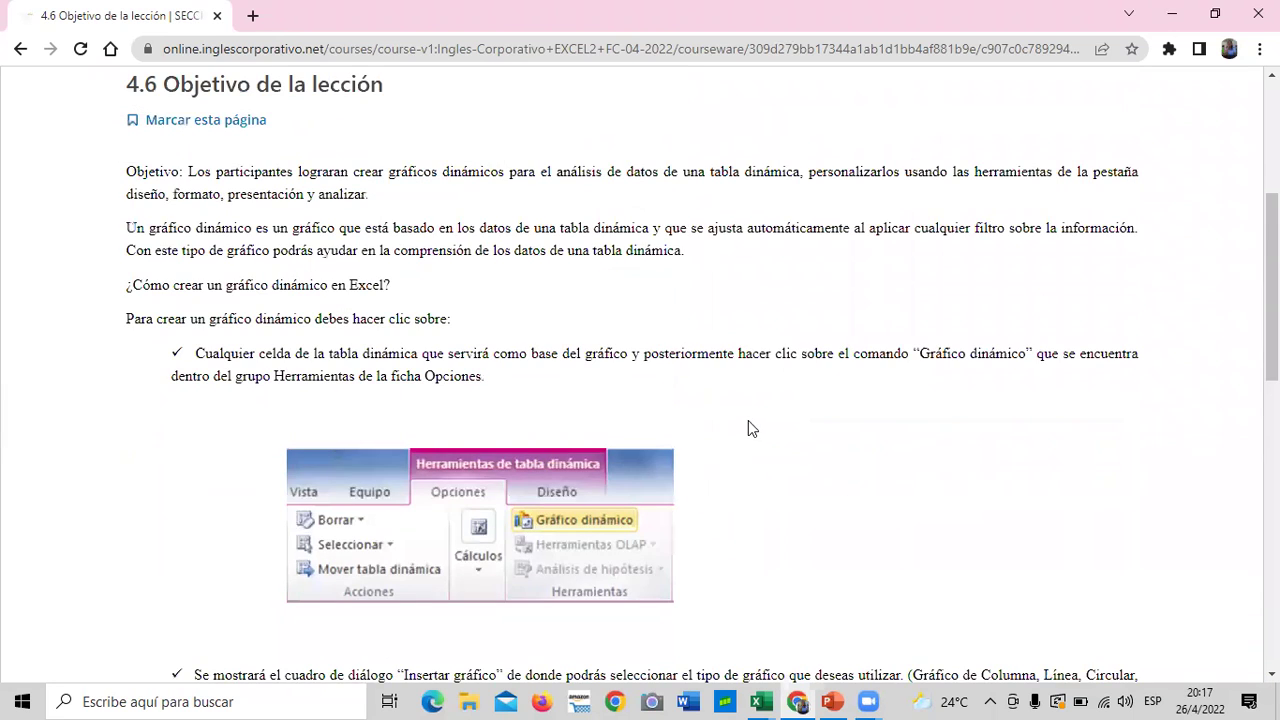
scroll(748, 422, "up", 3)
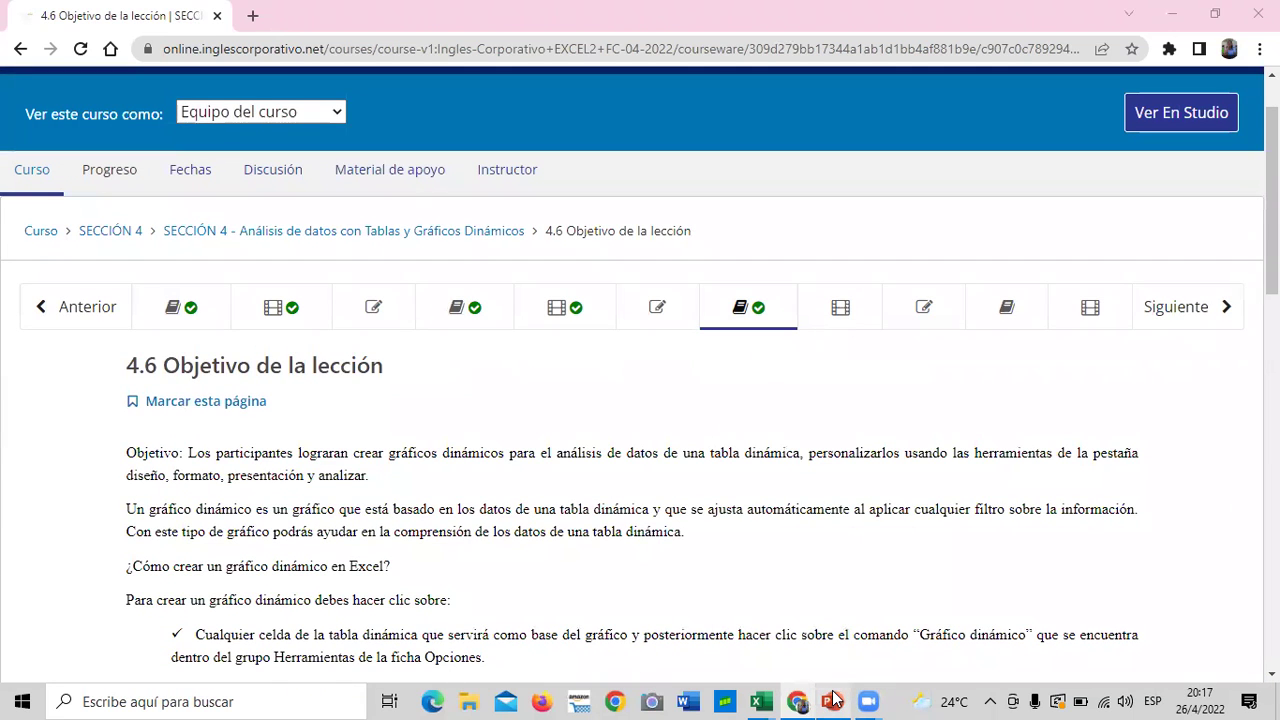
Switch to the Tablas dinámicas presentation and display slide 13, 'Gráficos dinámicos:'
left_click(833, 701)
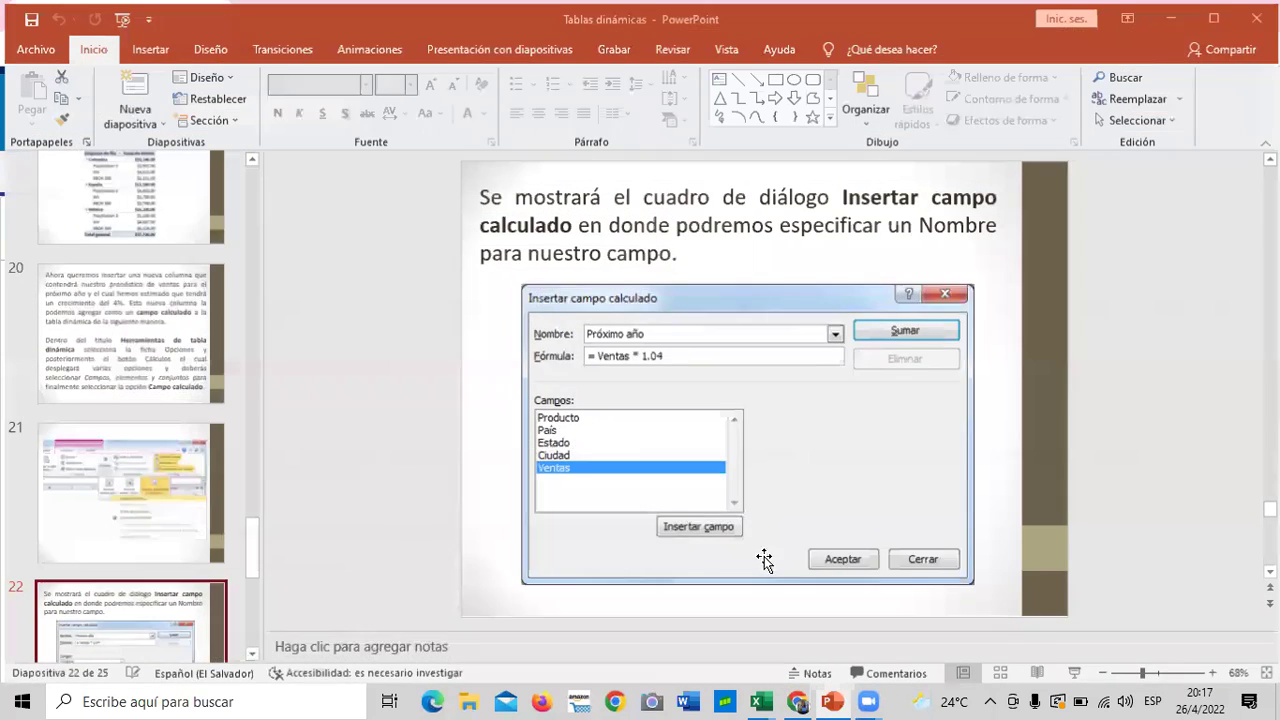
scroll(96, 392, "up", 3)
scroll(96, 392, "up", 3)
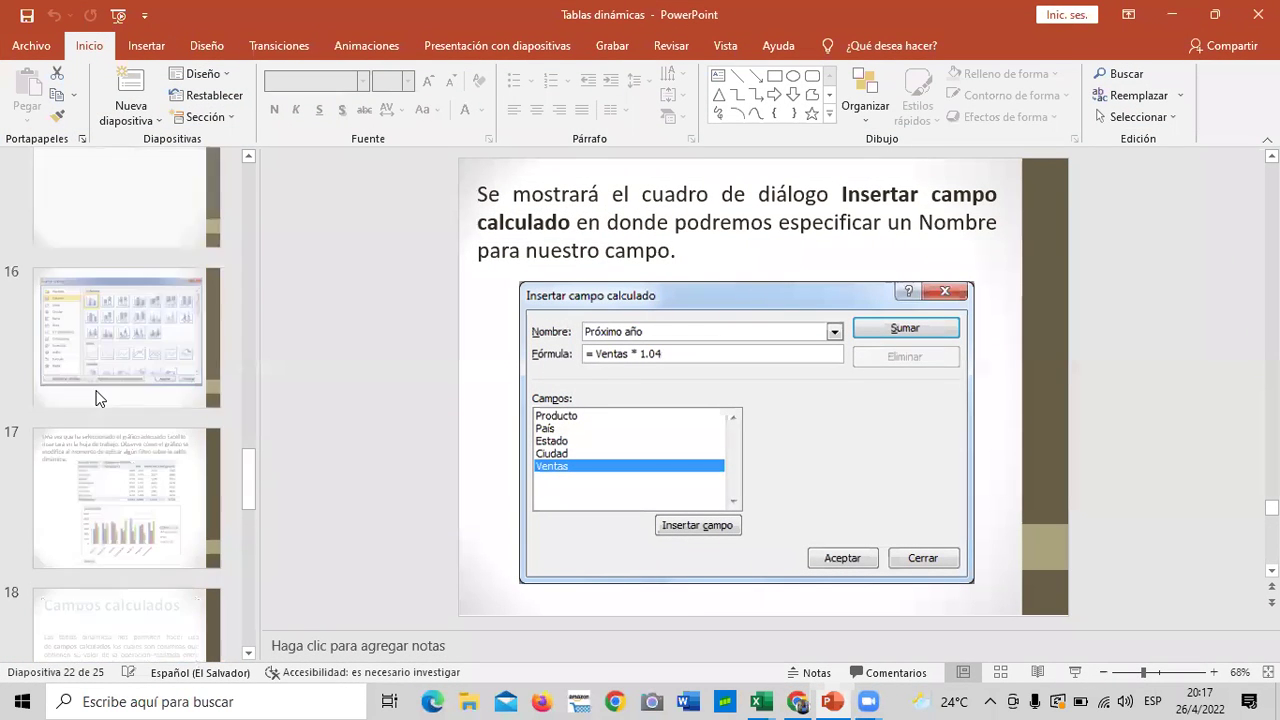
scroll(98, 395, "up", 3)
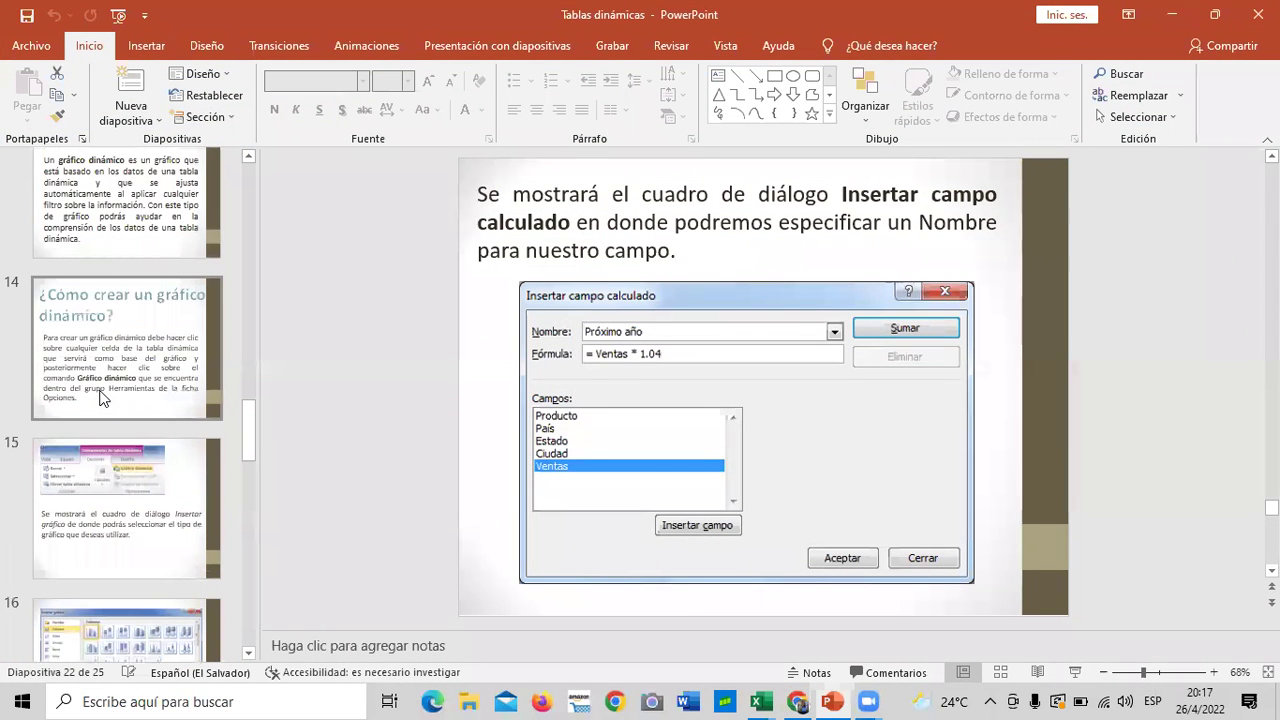
scroll(100, 397, "up", 3)
scroll(104, 397, "down", 2)
left_click(124, 404)
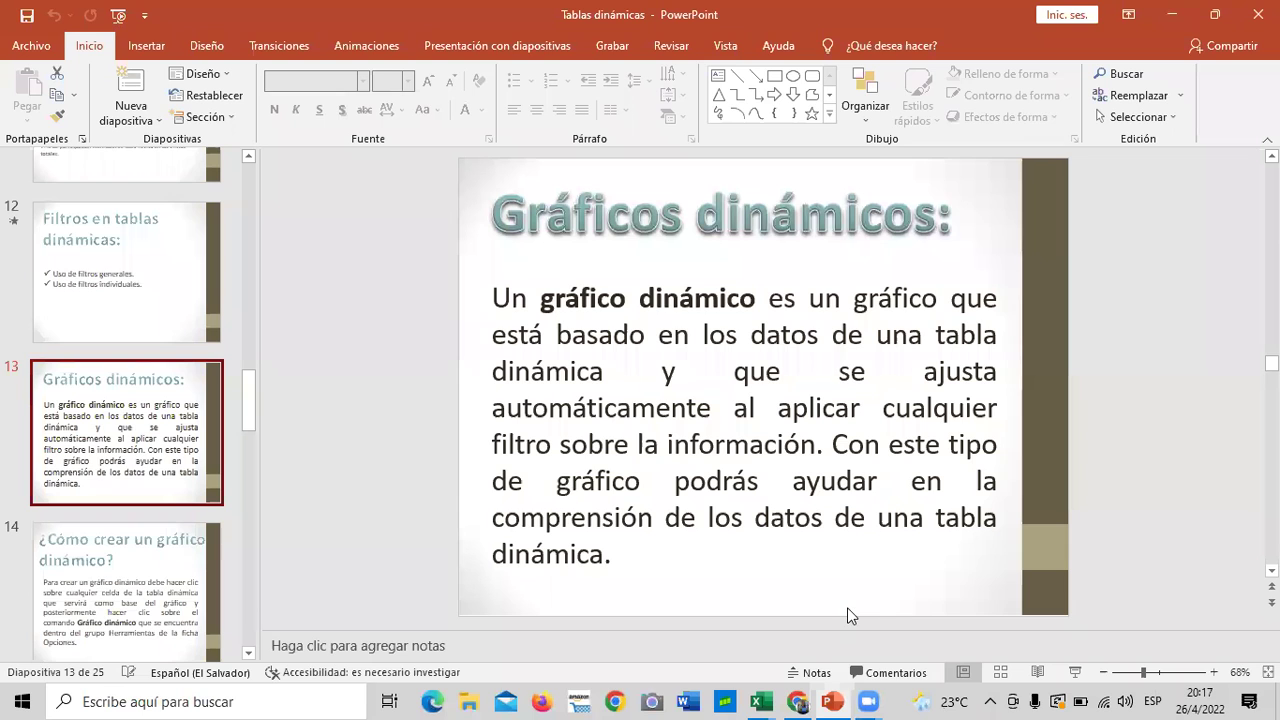
Present slides 13 to 17 full screen, through the Insertar gráfico slide, then exit the slideshow
left_click(1074, 680)
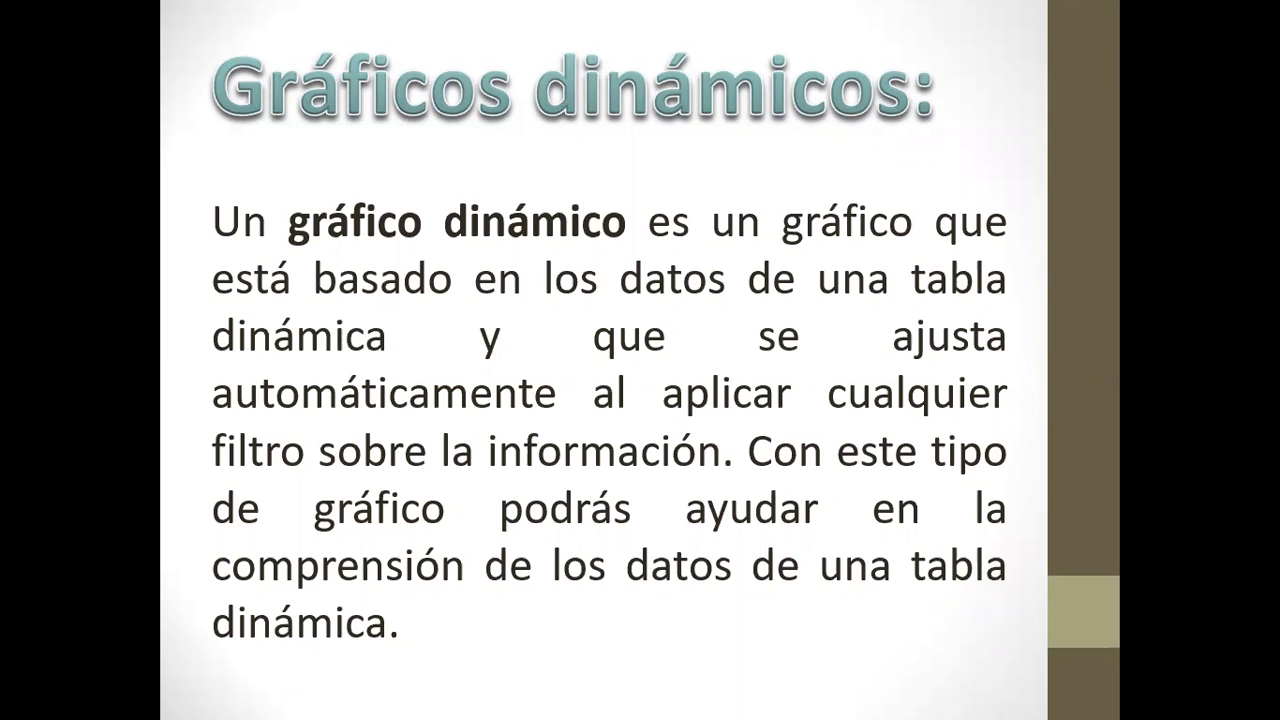
key("Right")
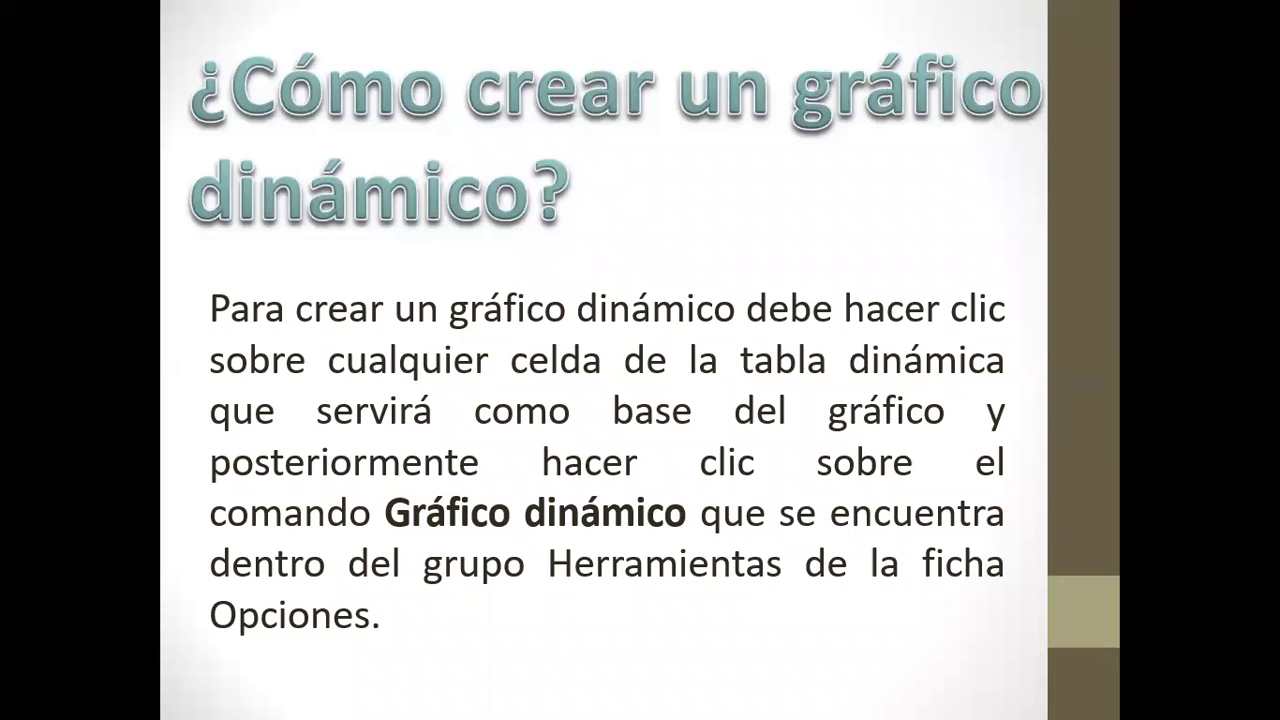
left_click(735, 651)
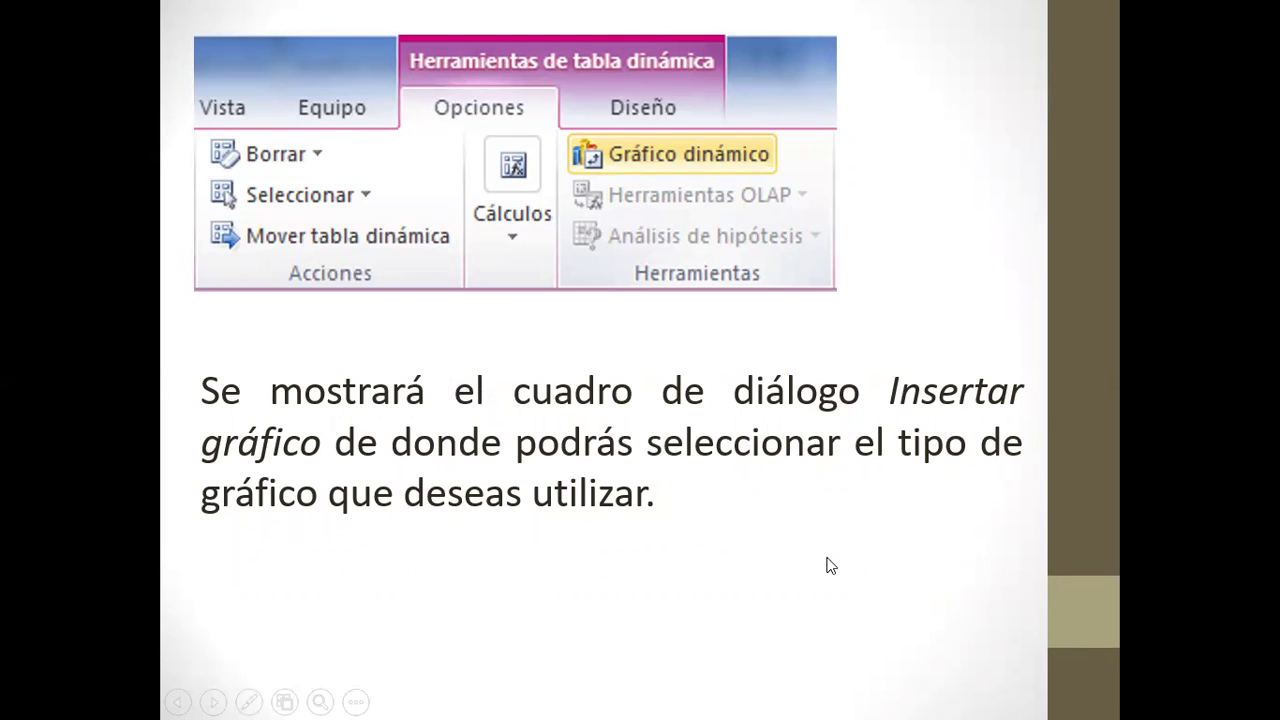
key("Right")
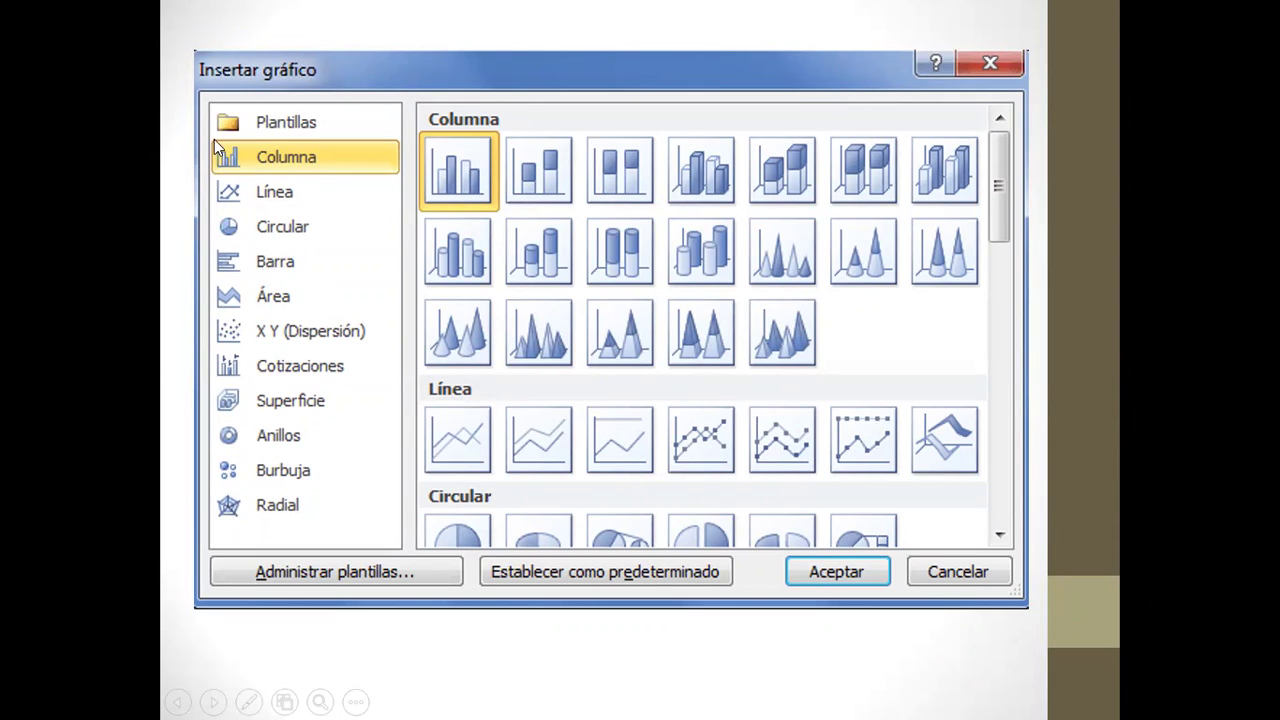
left_click(789, 424)
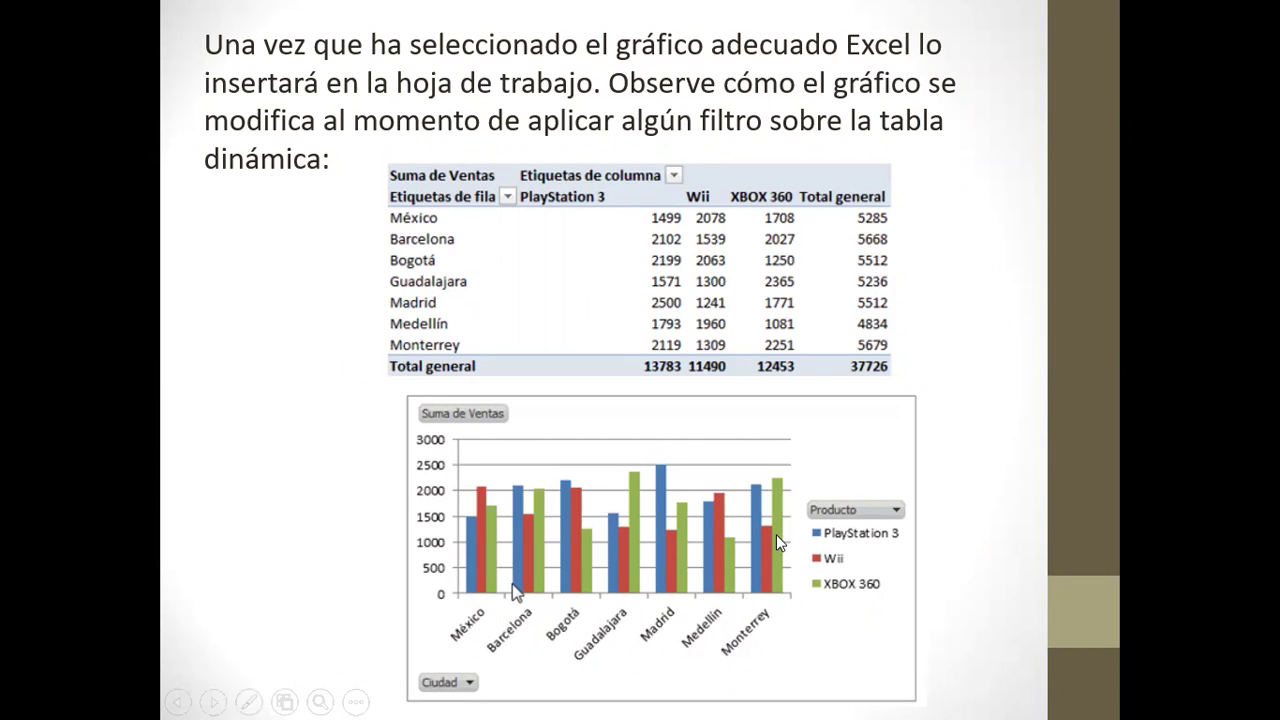
key("Escape")
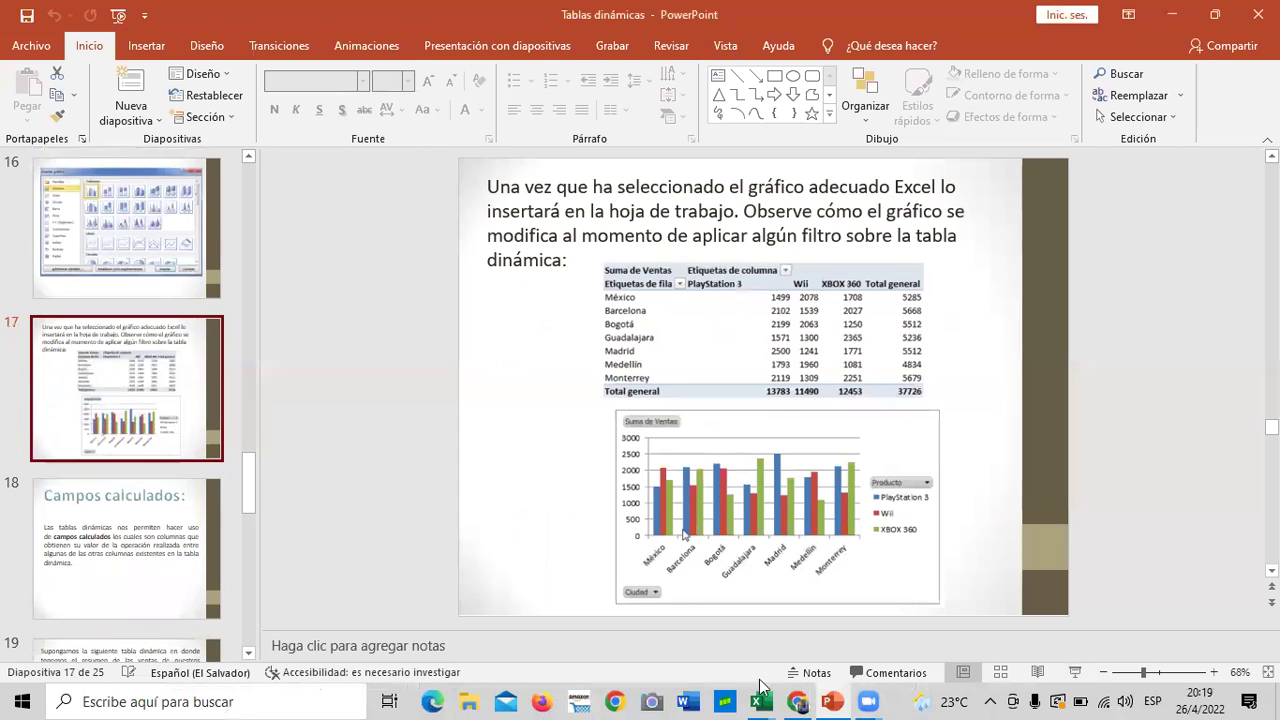
Return to the browser and read lesson 4.6 down to the example pivot chart and filtering bullets
left_click(797, 701)
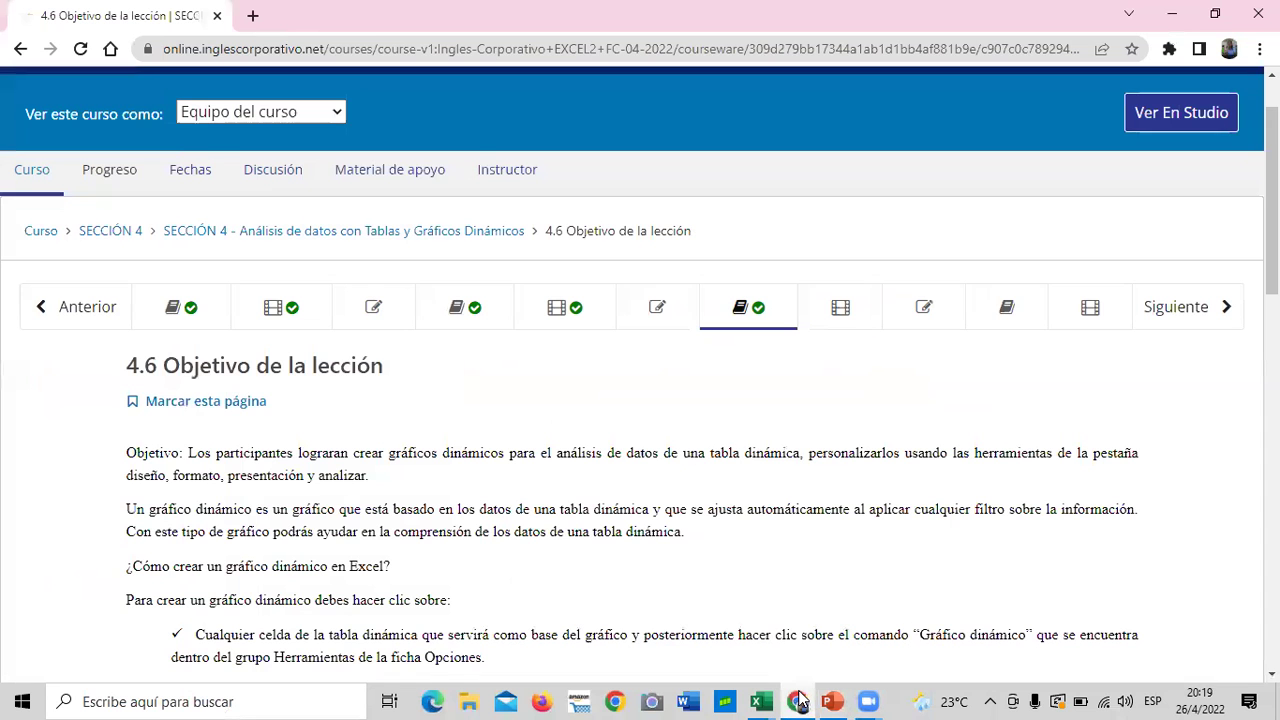
scroll(435, 403, "down", 1)
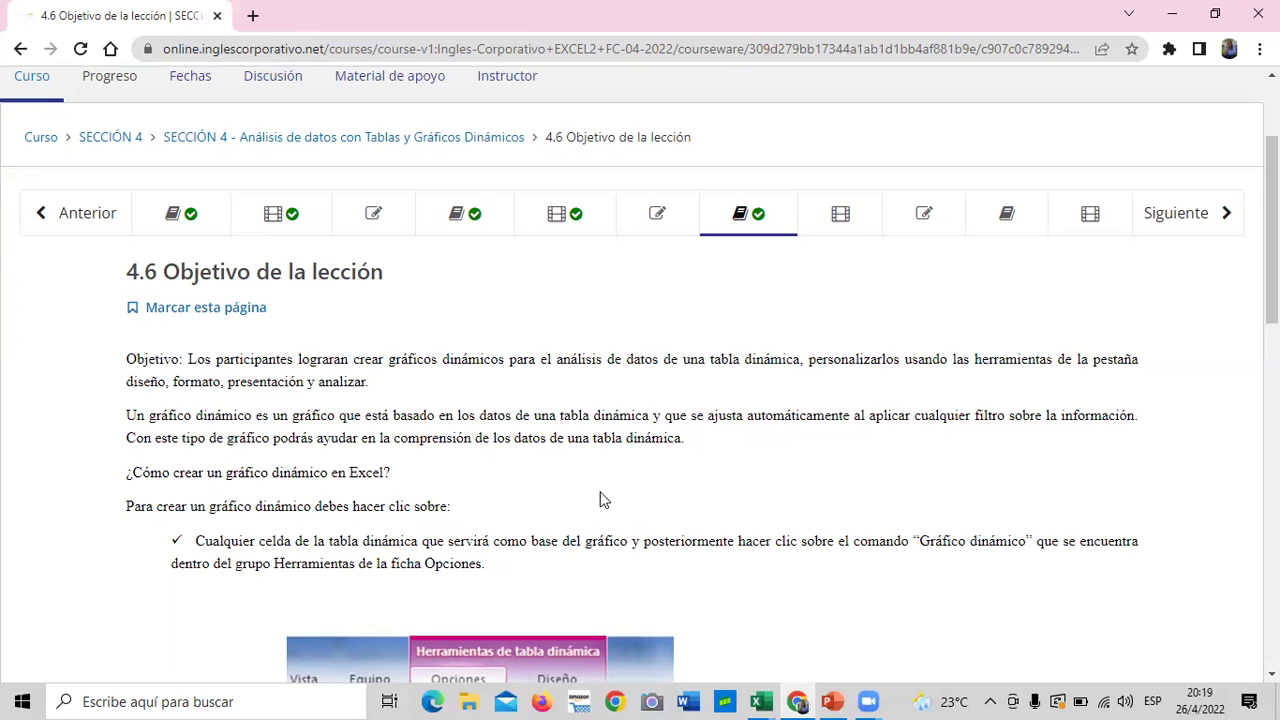
scroll(603, 499, "down", 1)
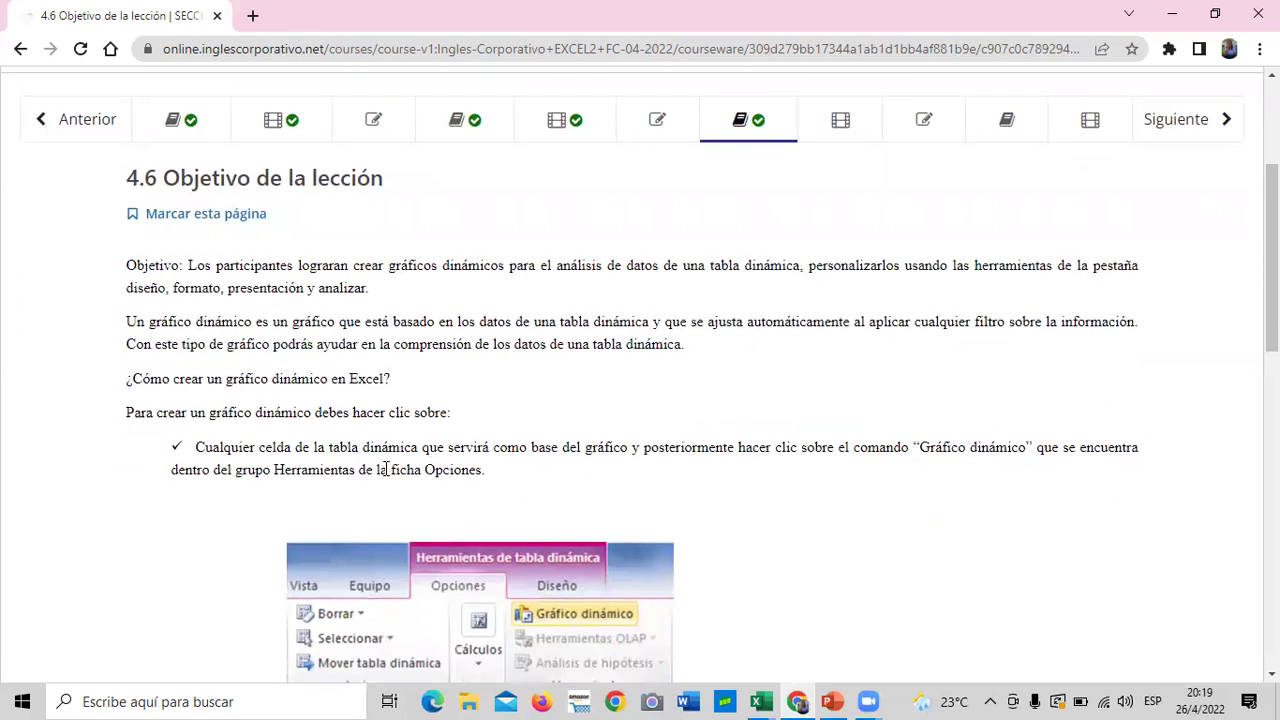
scroll(440, 465, "down", 2)
scroll(430, 435, "down", 4)
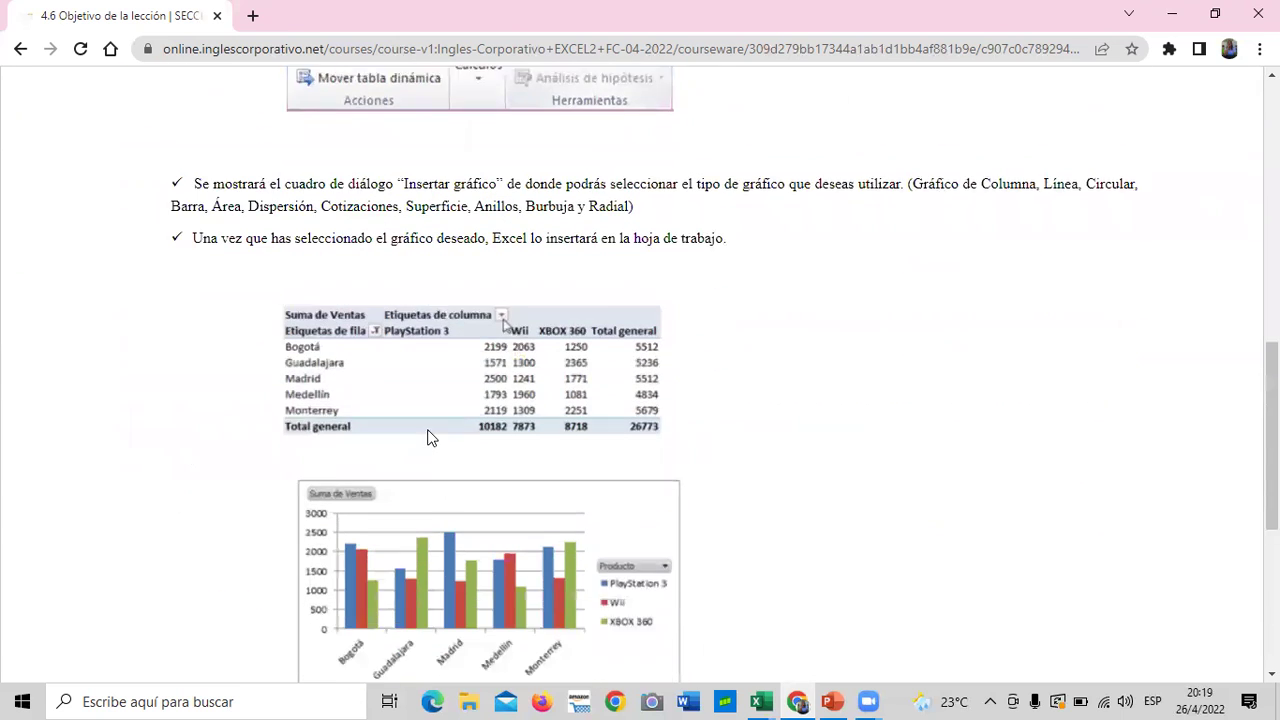
scroll(427, 436, "down", 2)
scroll(427, 436, "up", 3)
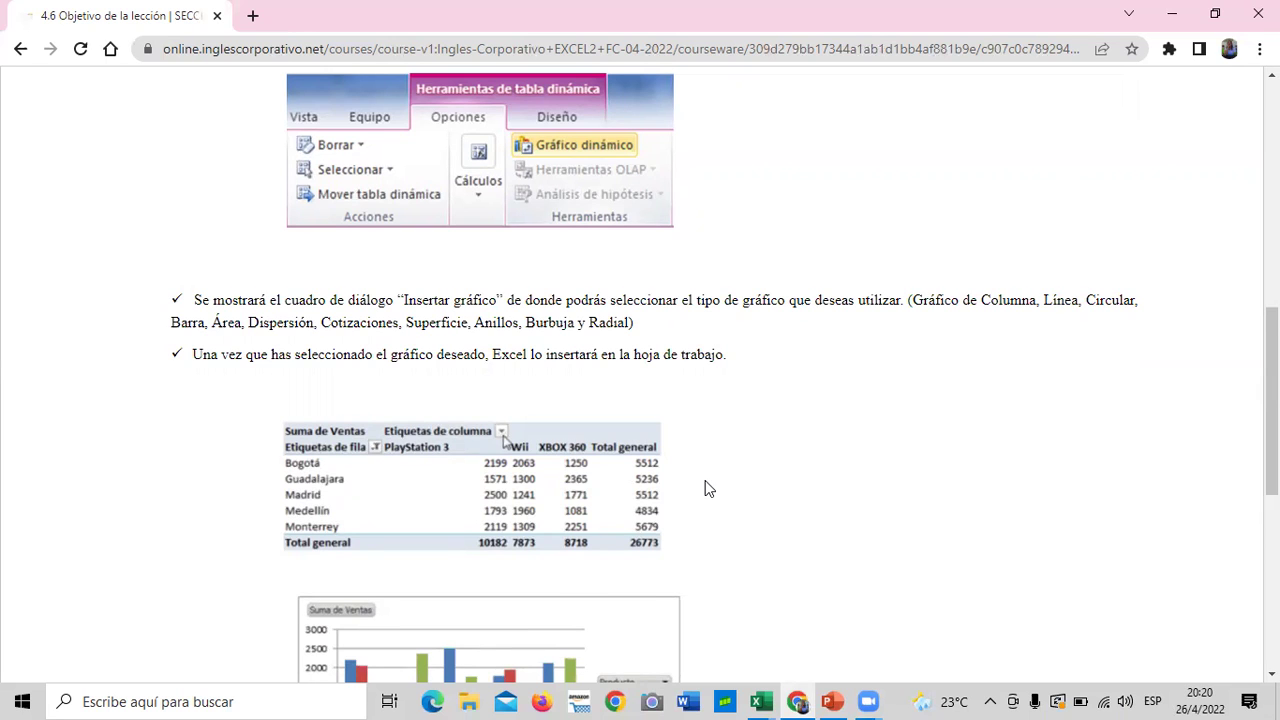
scroll(704, 478, "down", 2)
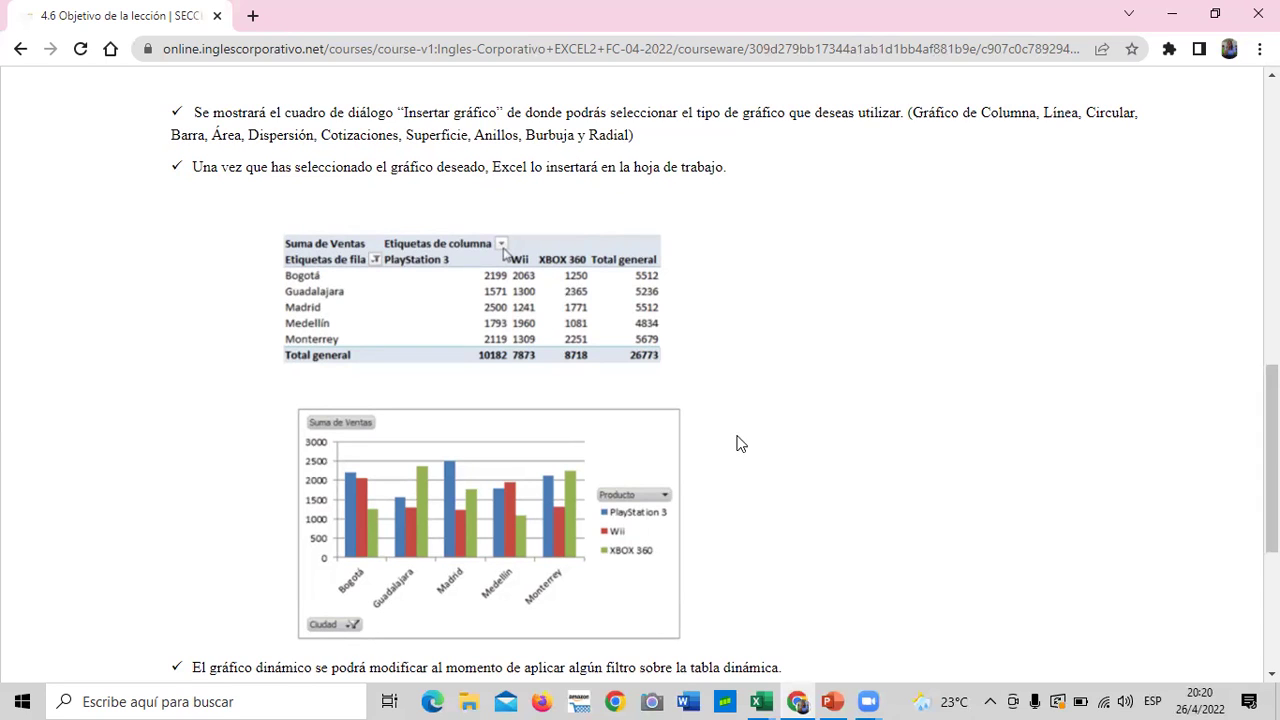
scroll(843, 428, "down", 1)
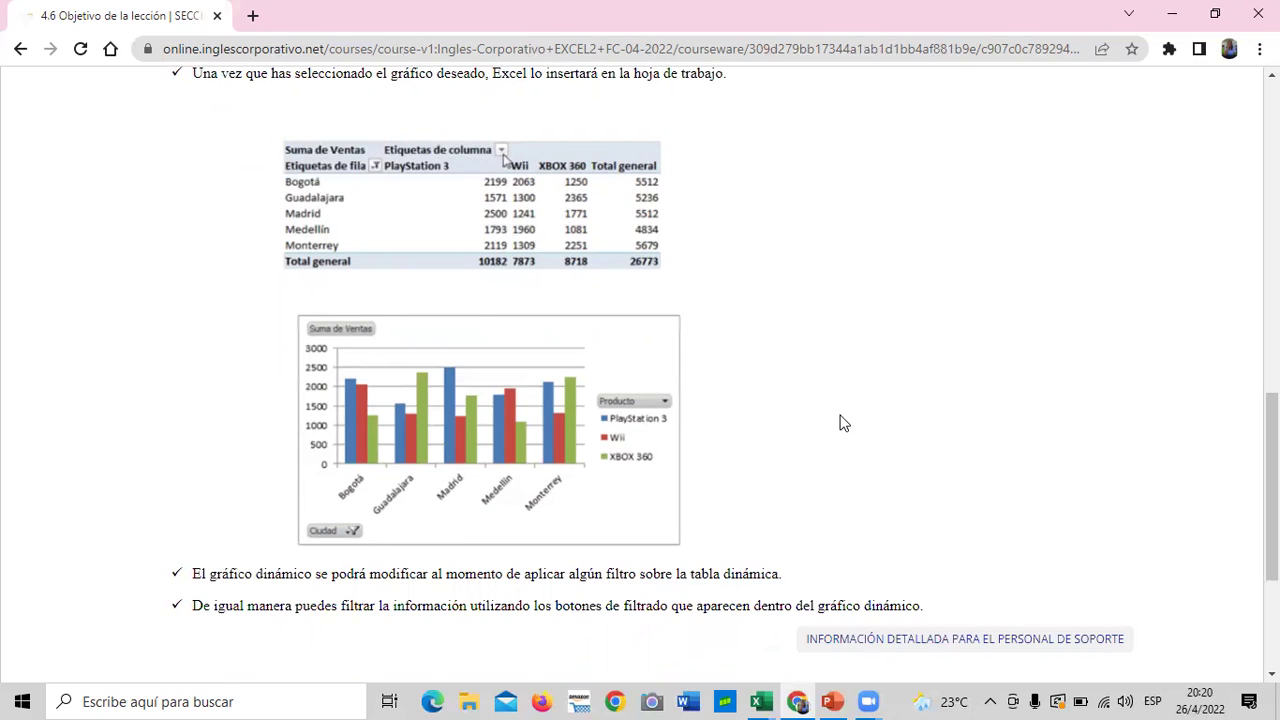
scroll(849, 334, "down", 1)
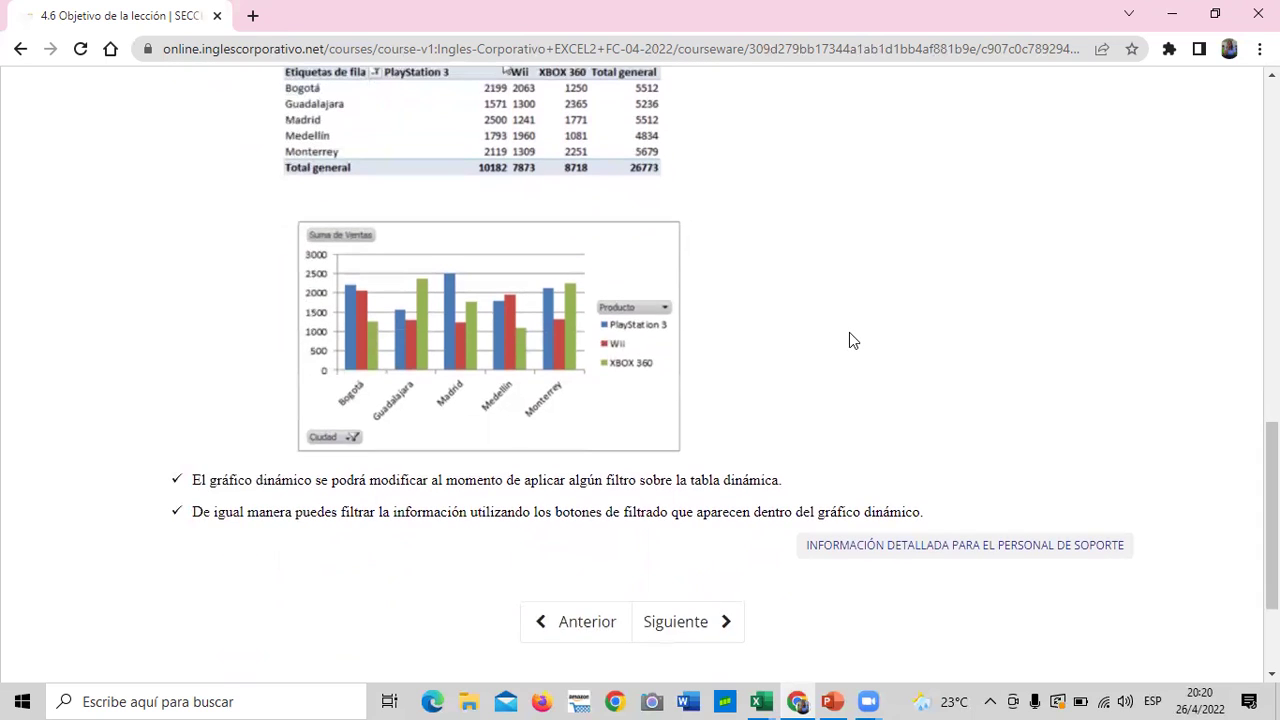
scroll(849, 334, "down", 1)
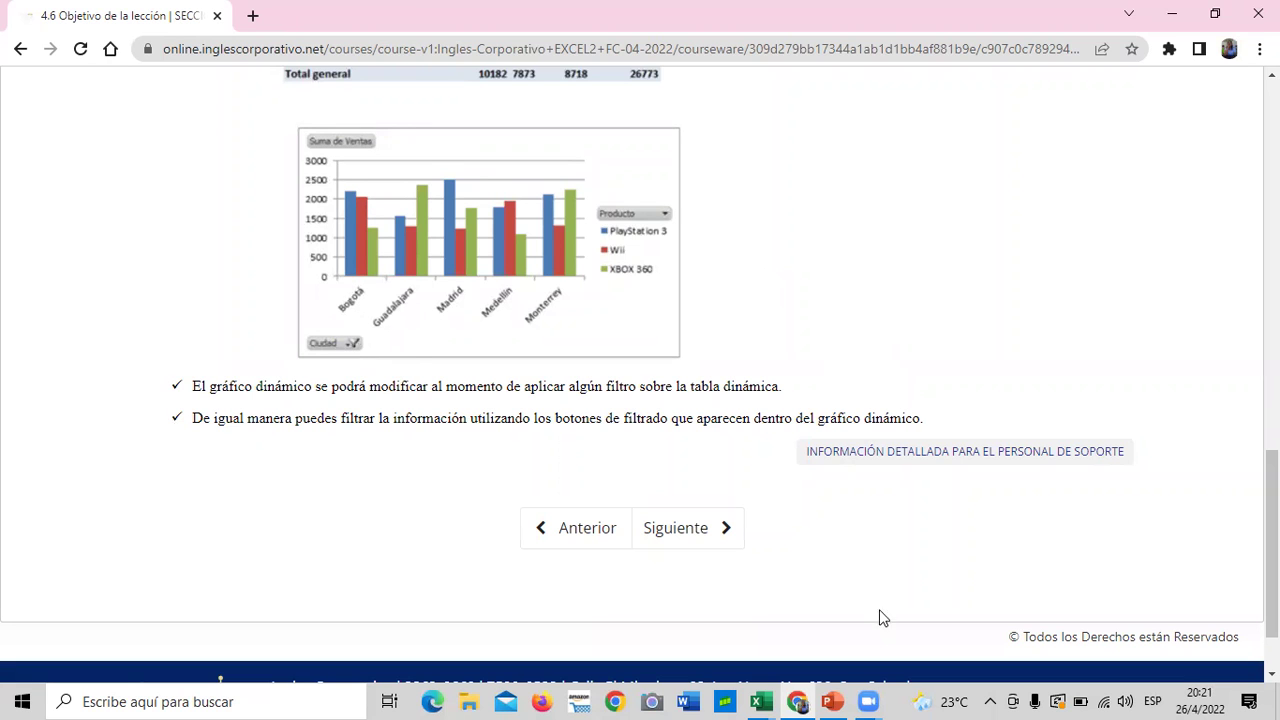
scroll(657, 480, "up", 1)
scroll(640, 550, "down", 1)
Move on to lesson 4.7 Gráficos Dinámicos and view its video and practice-file link
left_click(686, 530)
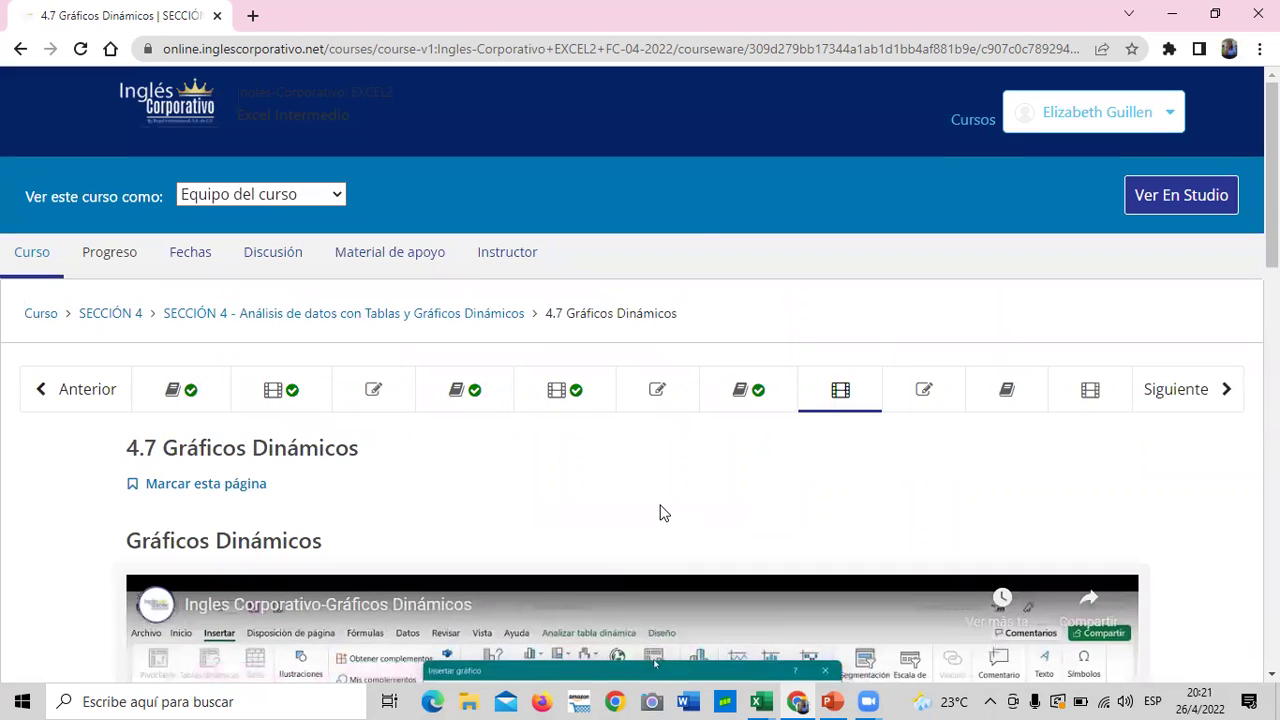
scroll(660, 513, "down", 4)
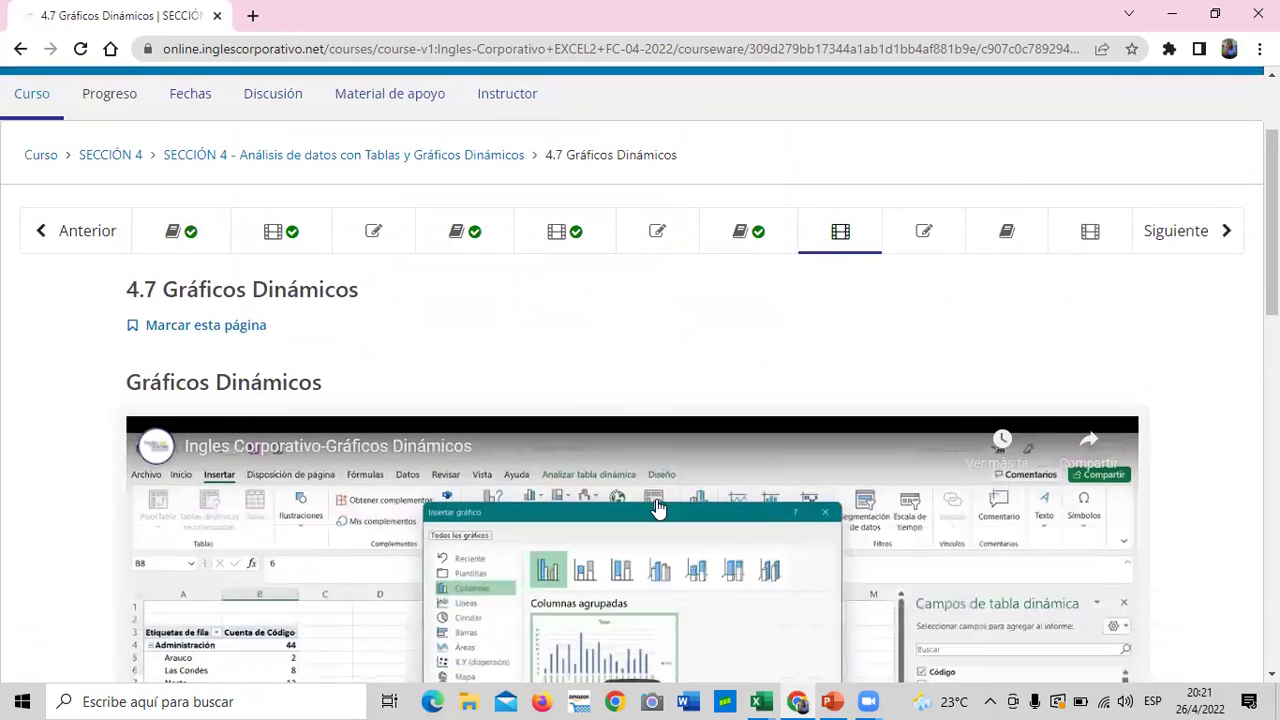
scroll(658, 510, "down", 3)
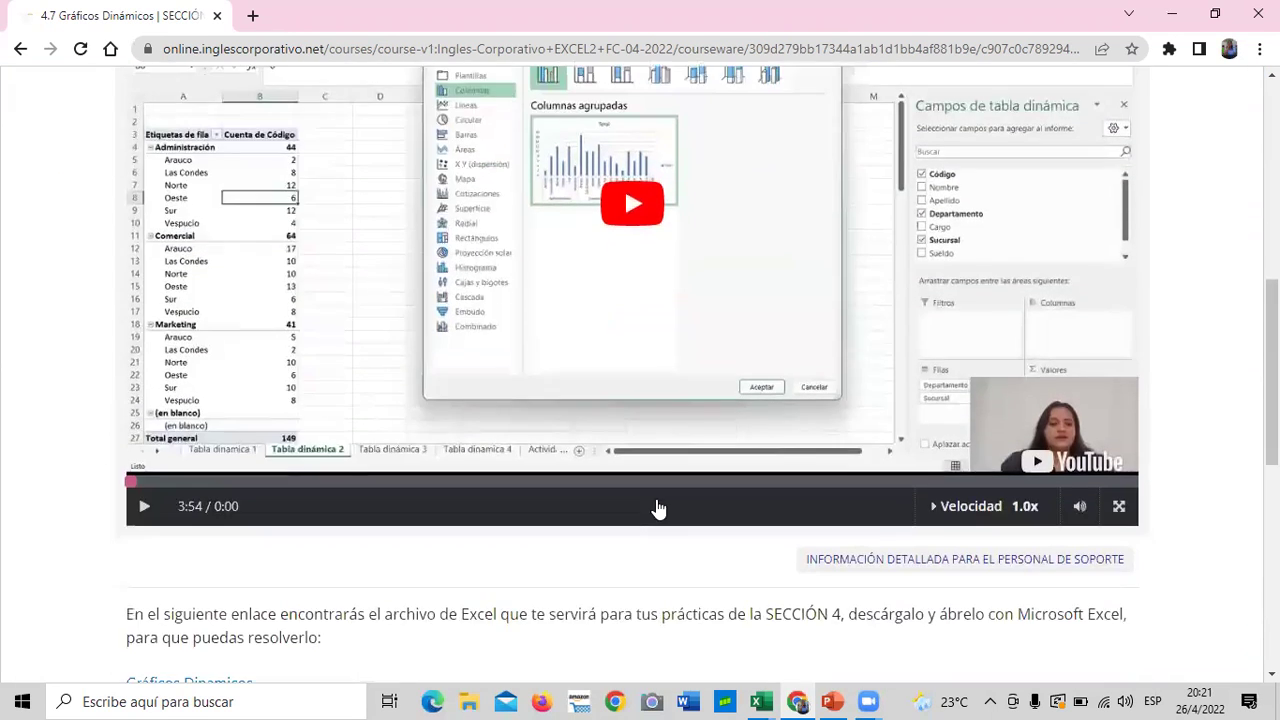
scroll(656, 500, "down", 1)
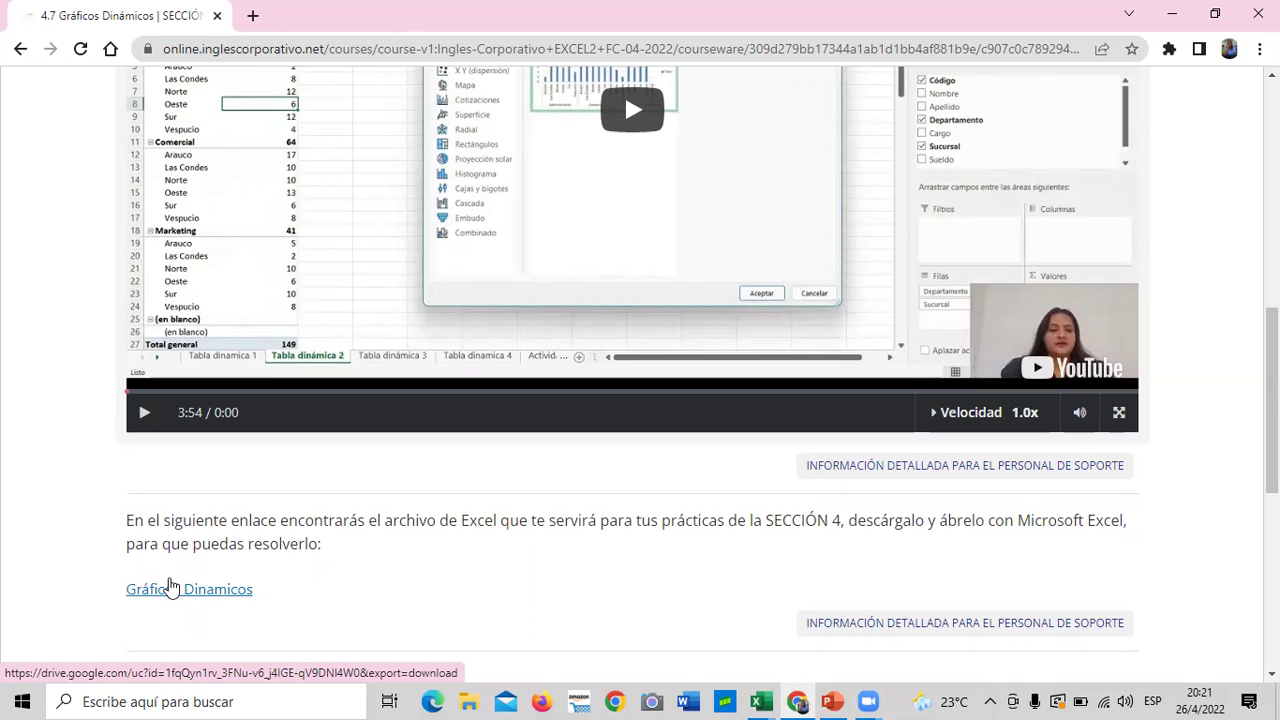
scroll(520, 600, "up", 2)
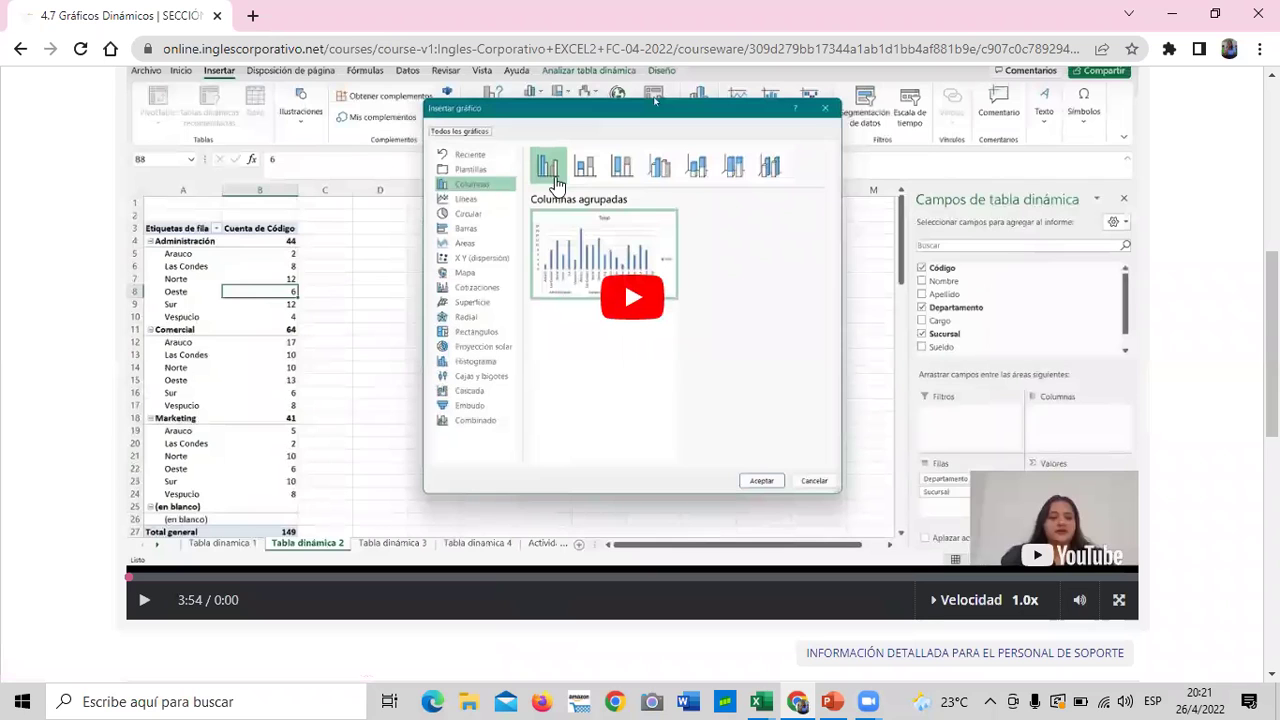
left_click(692, 318)
scroll(630, 289, "up", 1)
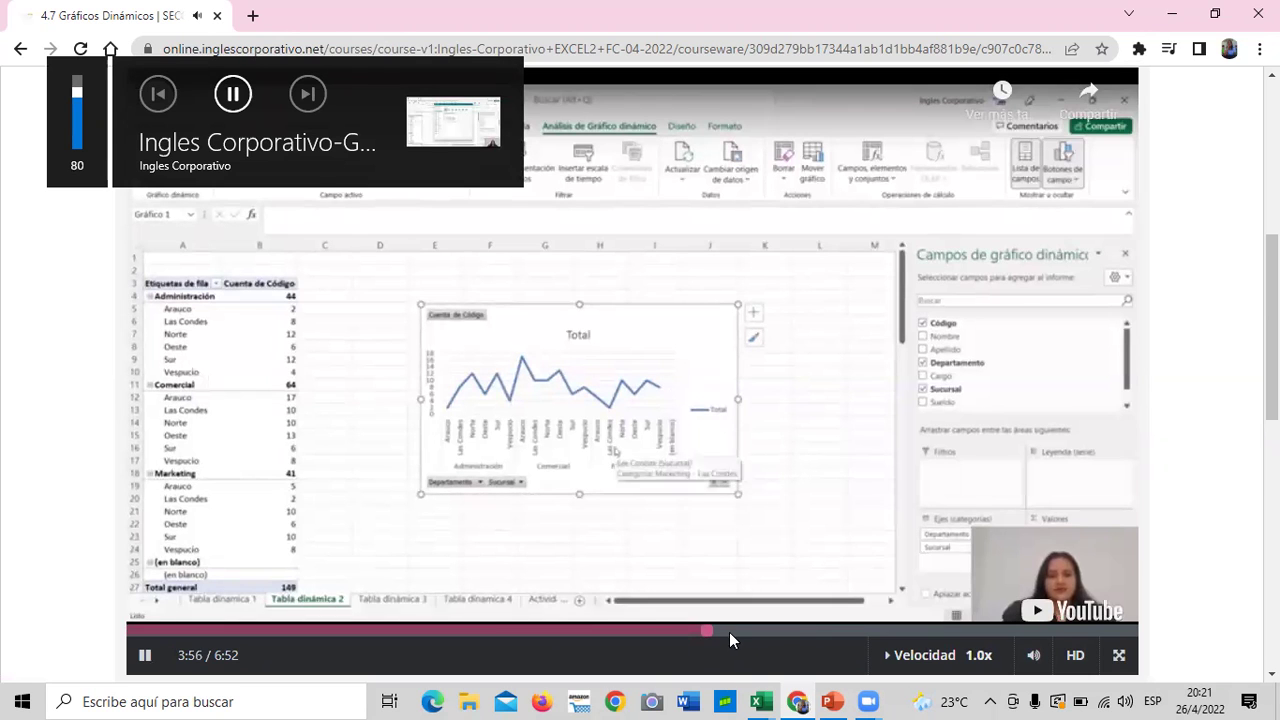
left_click(667, 630)
key("Home")
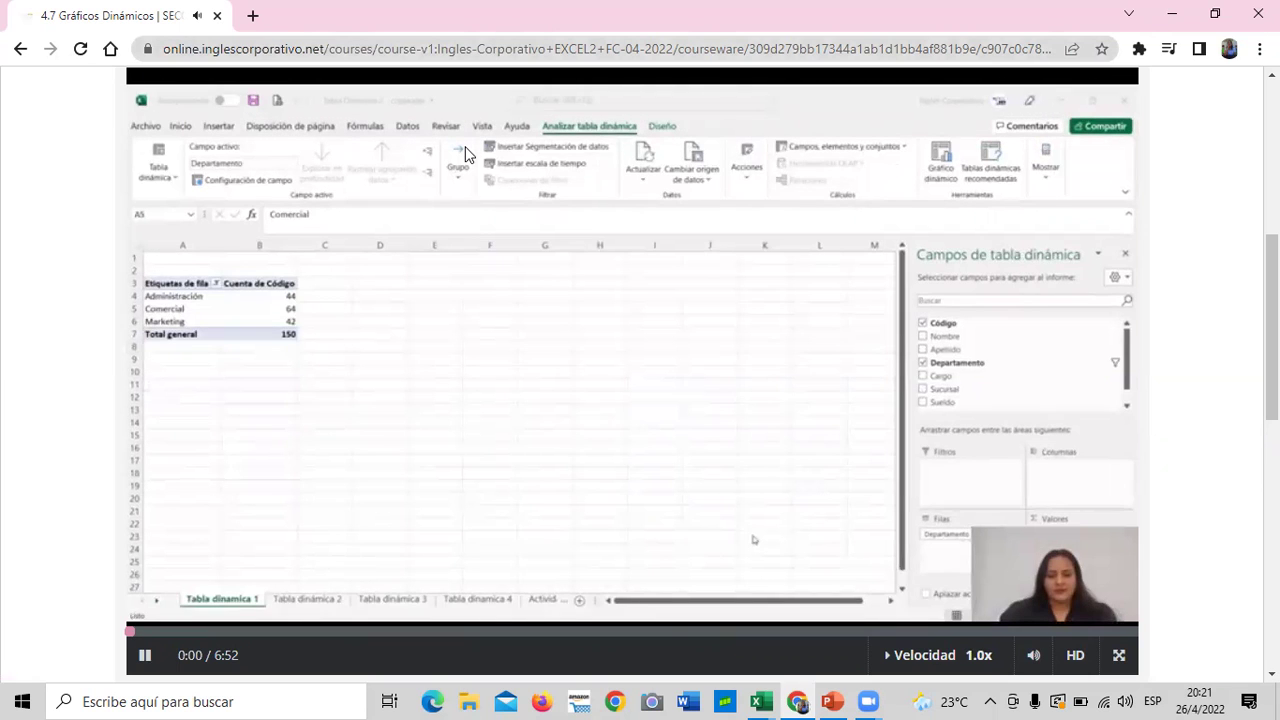
left_click(474, 380)
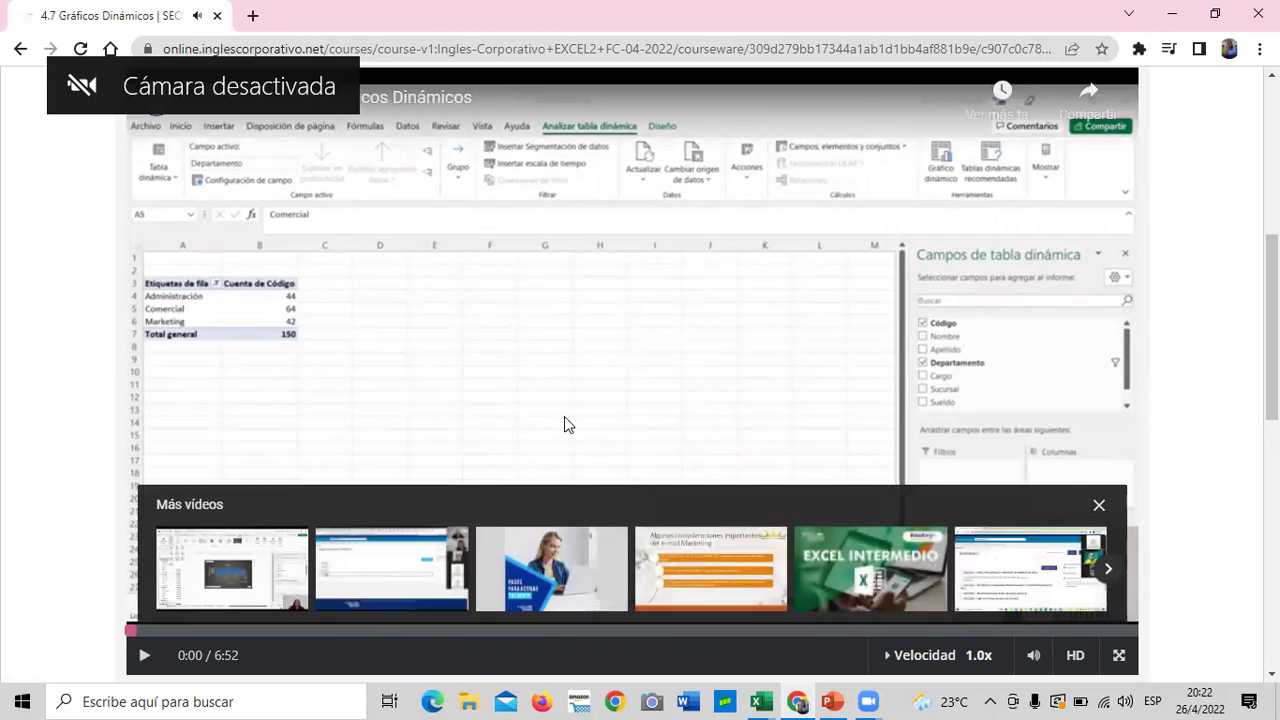
scroll(563, 424, "up", 1)
scroll(562, 424, "up", 3)
scroll(562, 424, "down", 2)
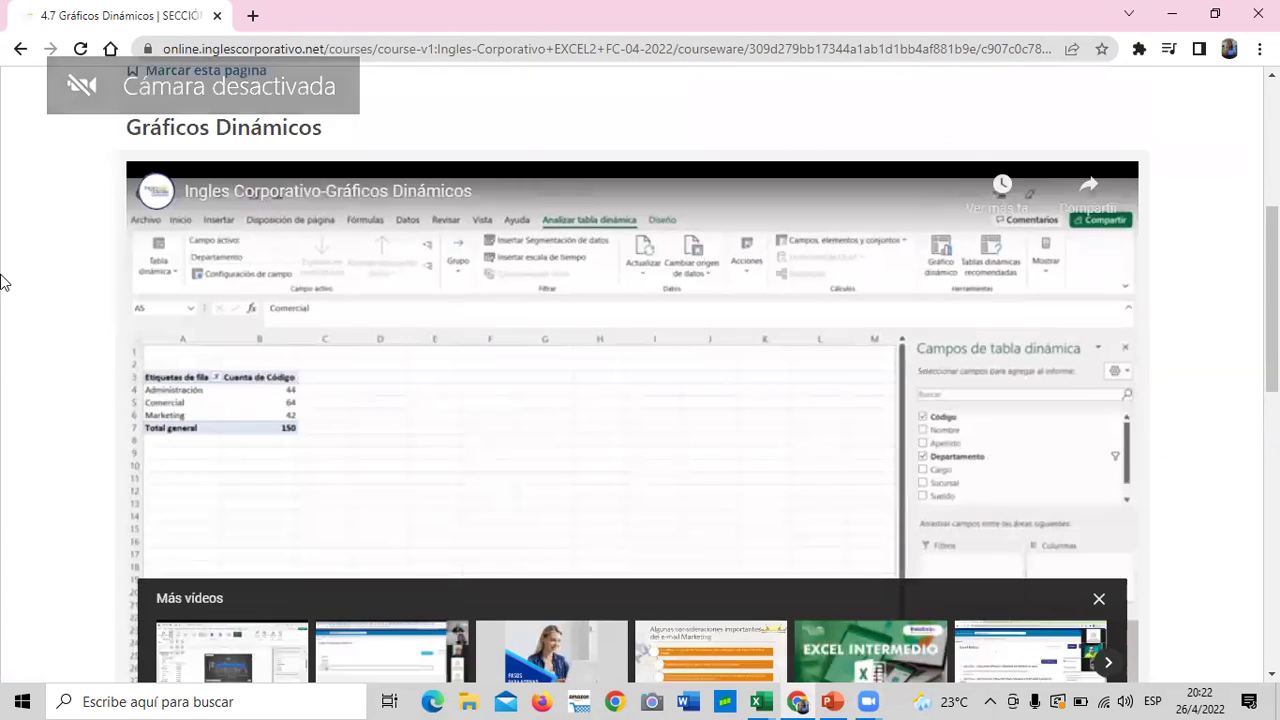
Reload the lesson page and play the 6:52 Gráficos Dinámicos video from the start
left_click(65, 252)
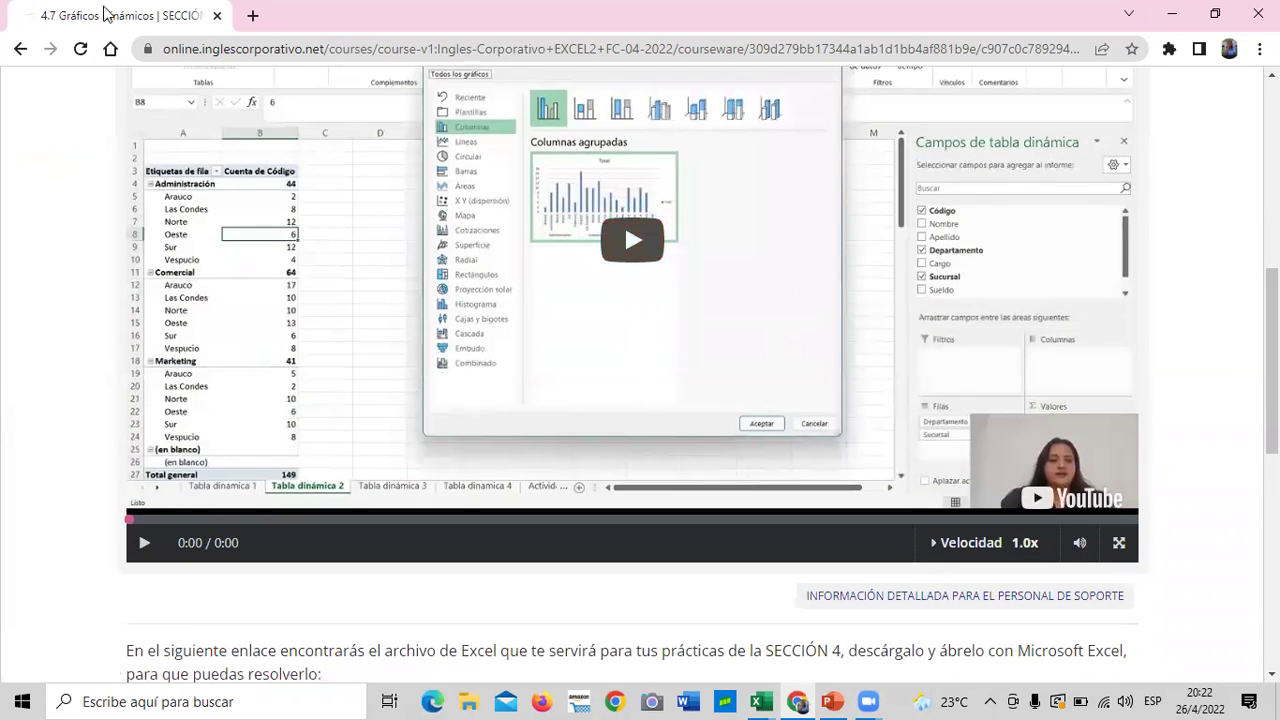
left_click(628, 237)
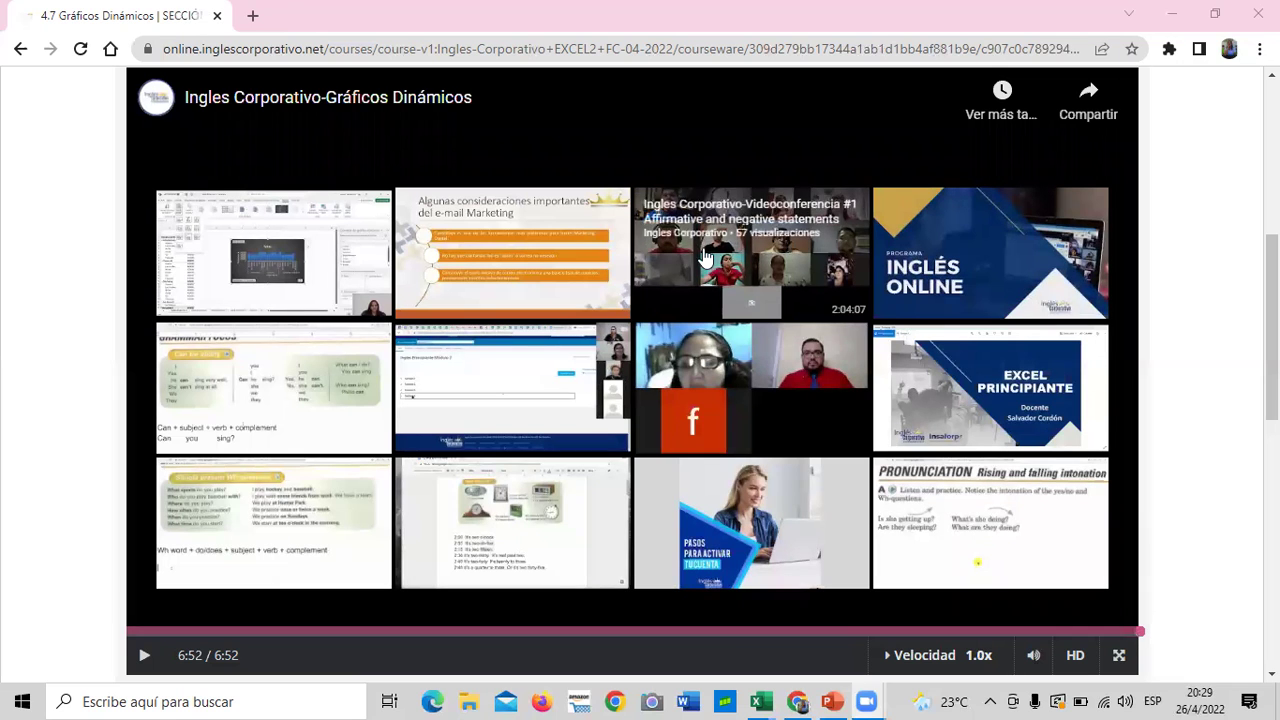
Scroll below the finished video to the Gráficos Dinamicos Excel practice-file link
scroll(631, 449, "down", 2)
scroll(617, 433, "down", 2)
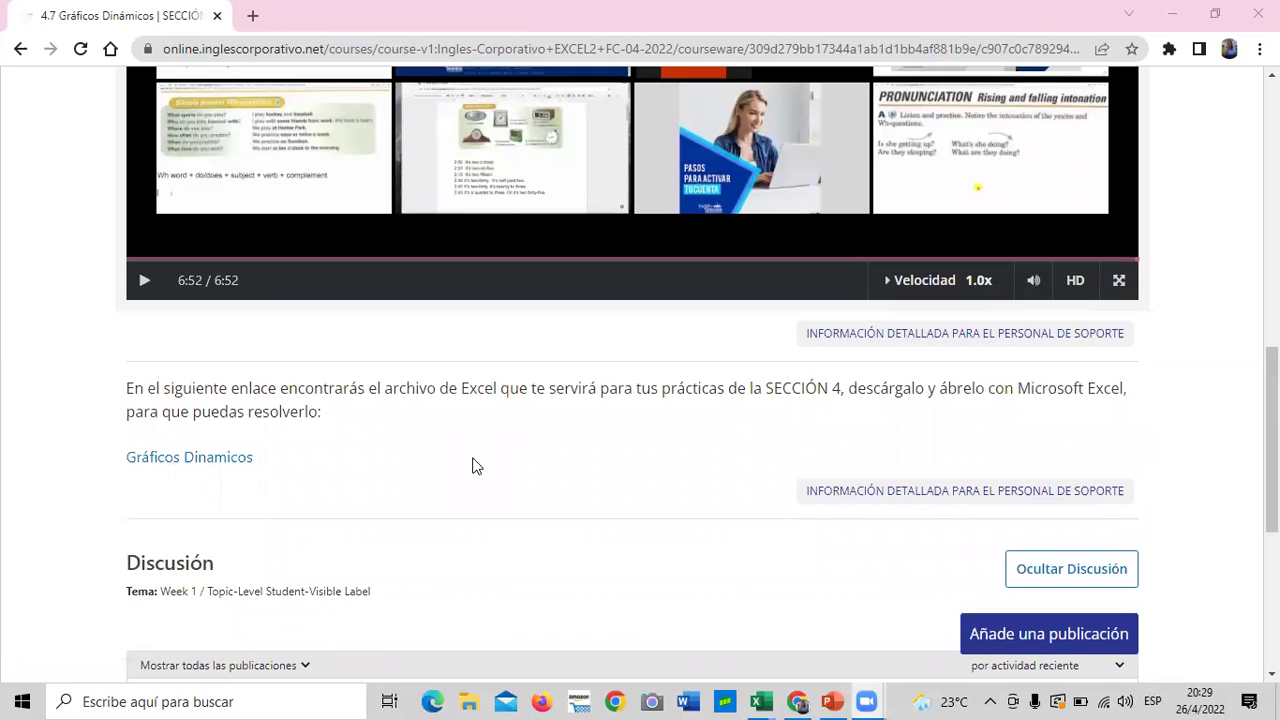
mouse_move(757, 700)
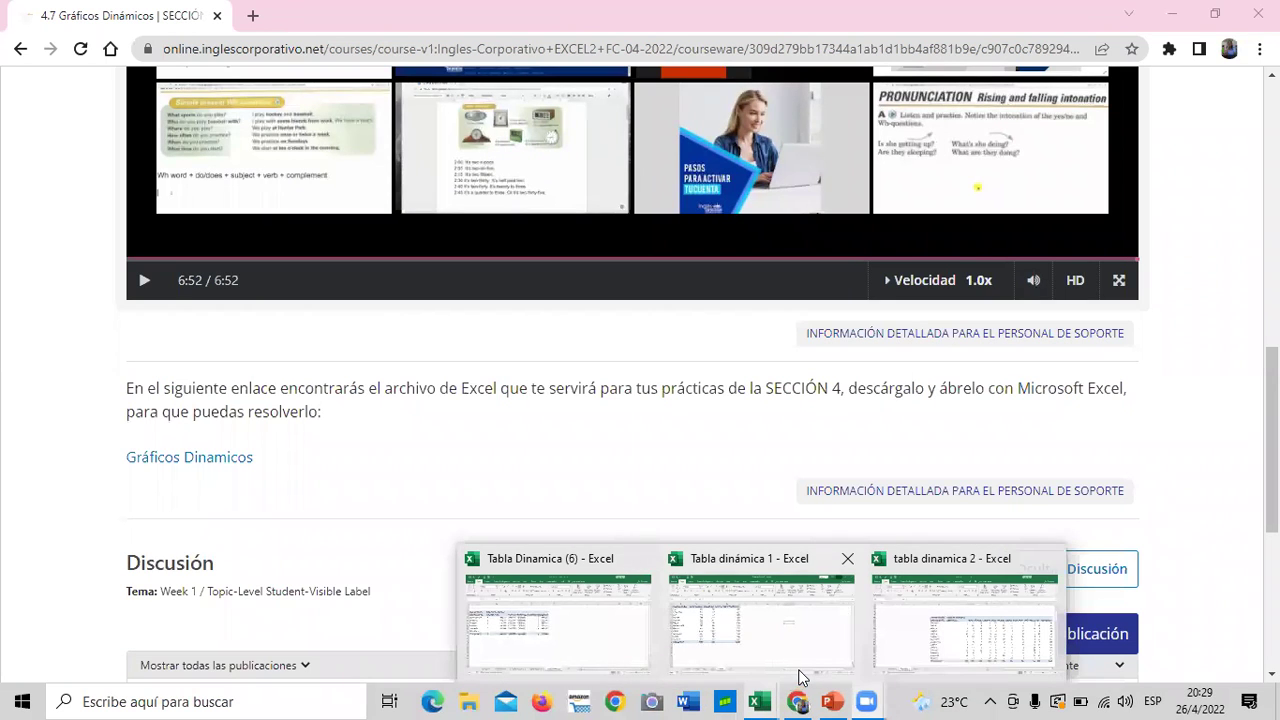
Bring up the Tabla Dinamica (6) workbook and look through sheets Tabla Dinámica 1 to 4
left_click(587, 647)
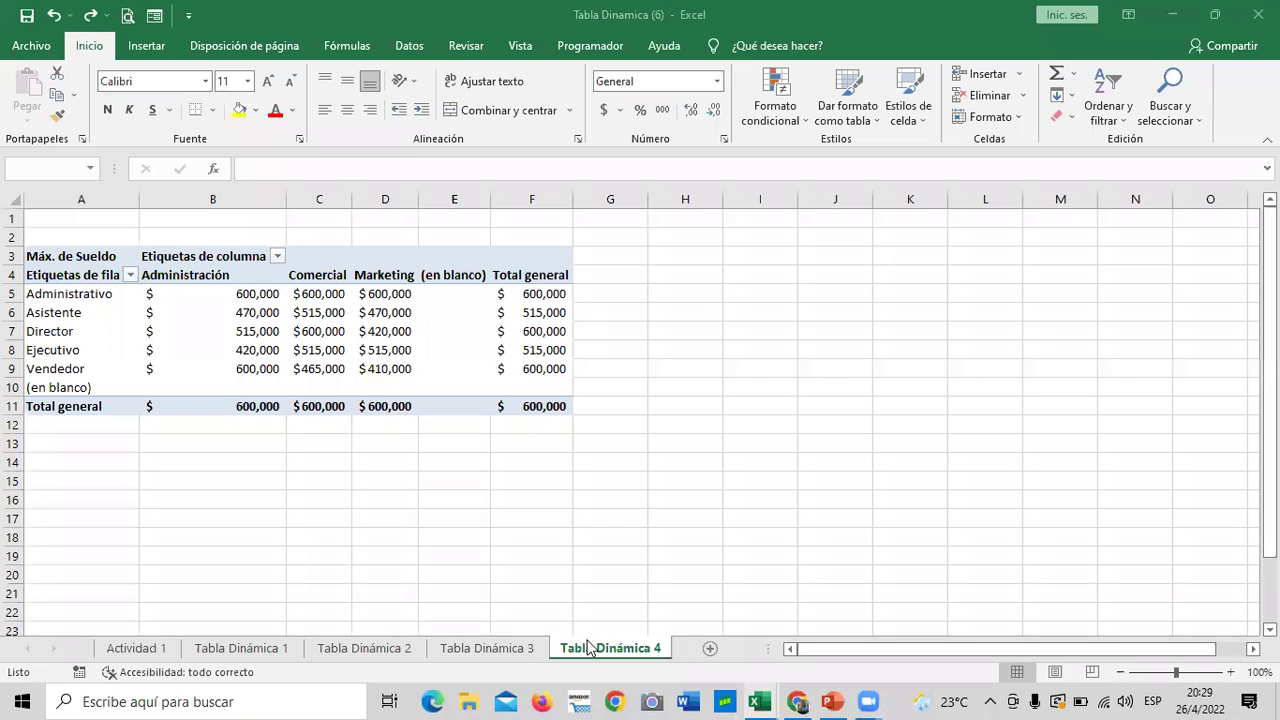
left_click(160, 648)
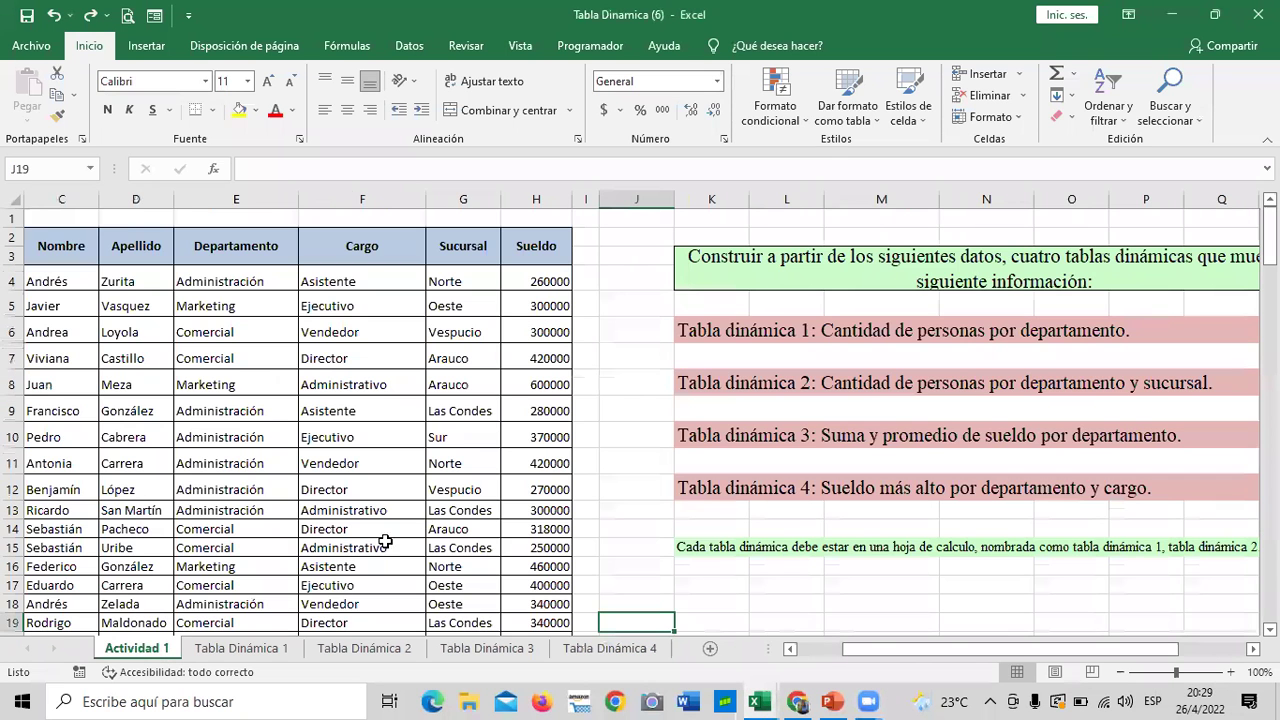
mouse_move(868, 649)
left_mouse_down()
mouse_move(941, 649)
mouse_move(918, 655)
left_mouse_up()
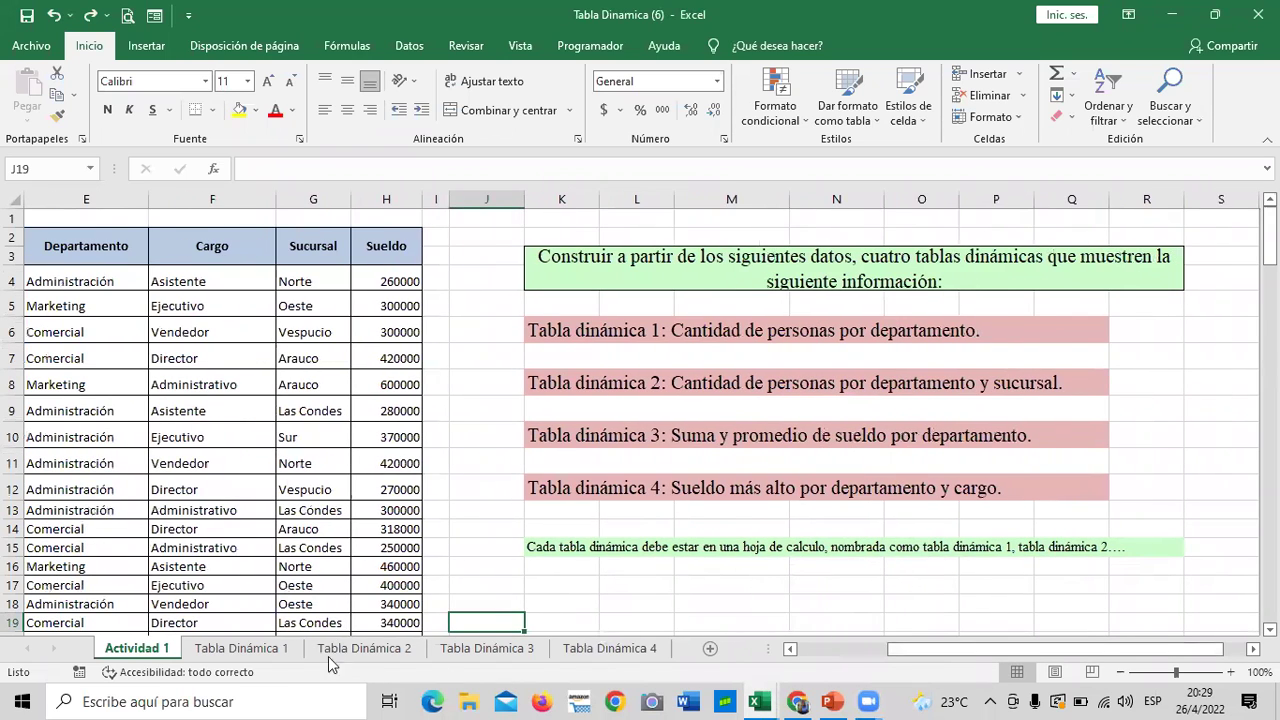
left_click(250, 649)
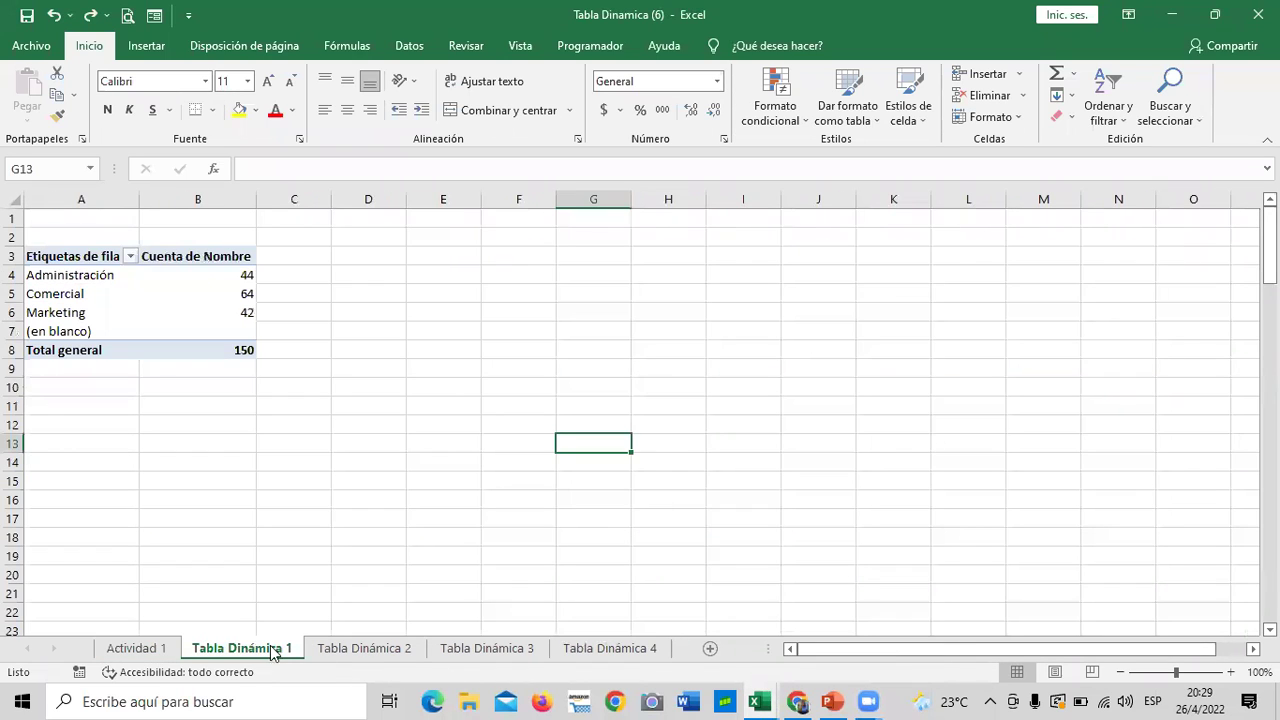
left_click(396, 650)
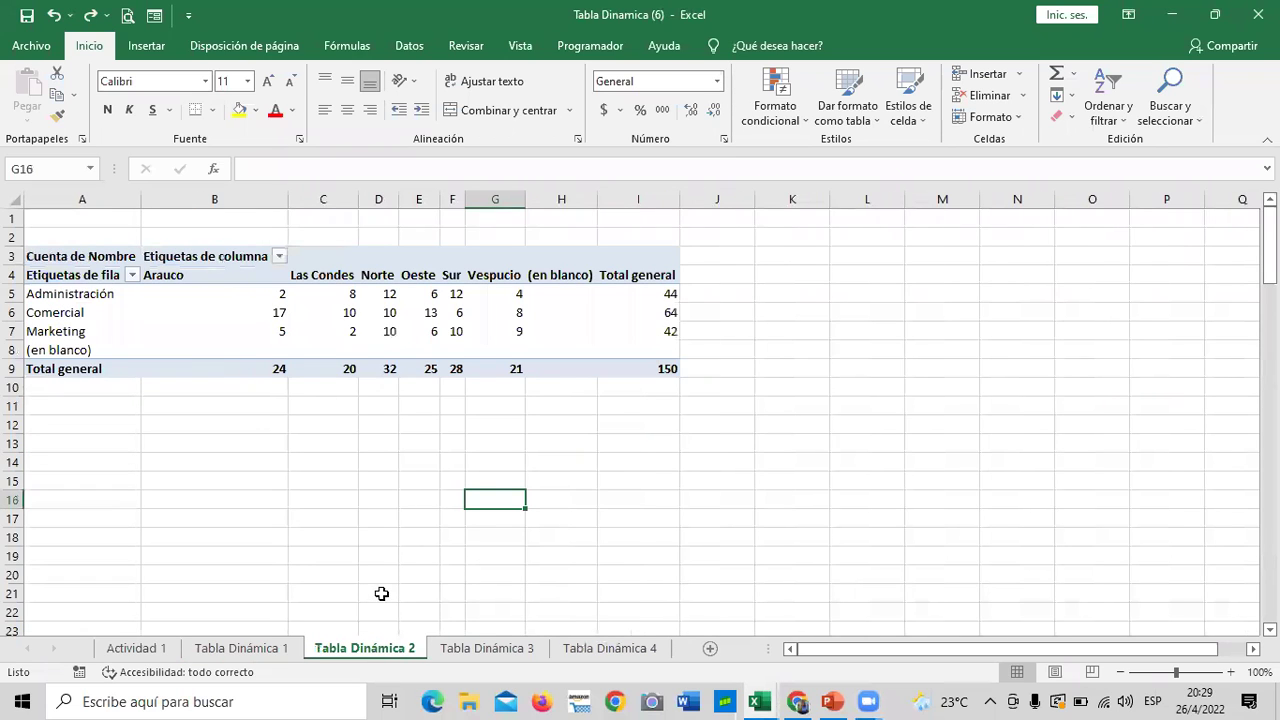
left_click(463, 649)
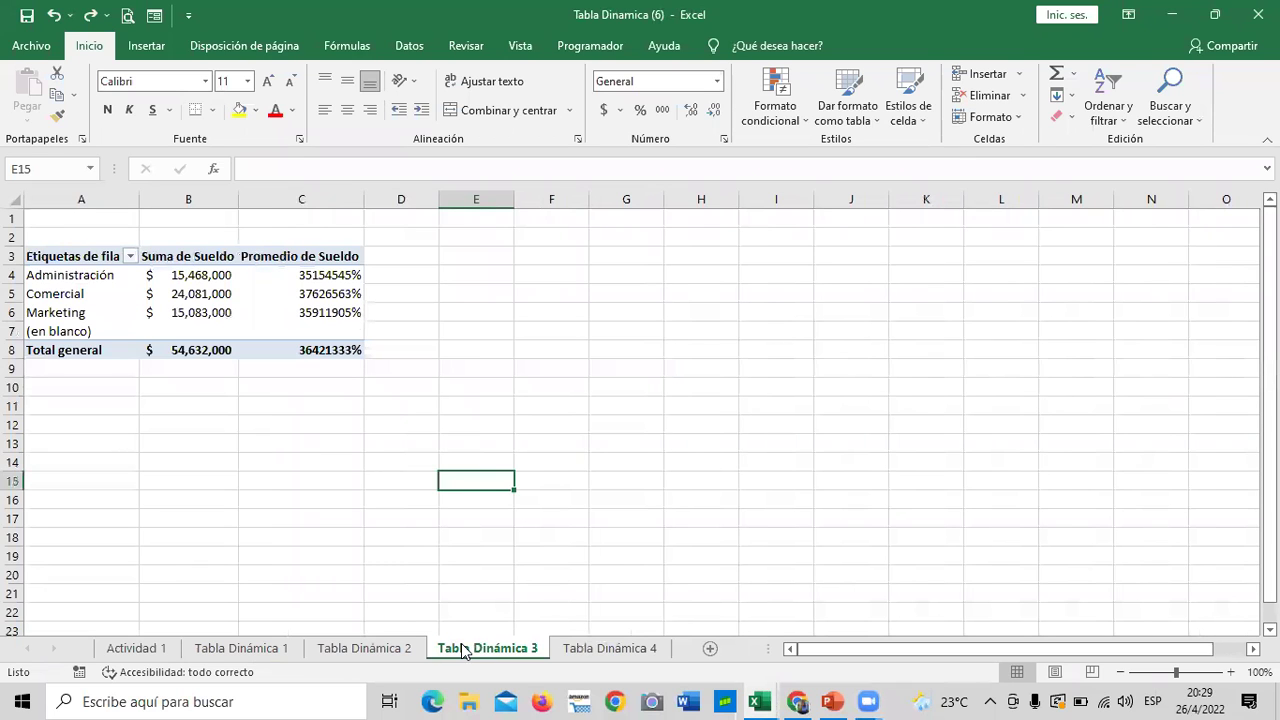
left_click(580, 649)
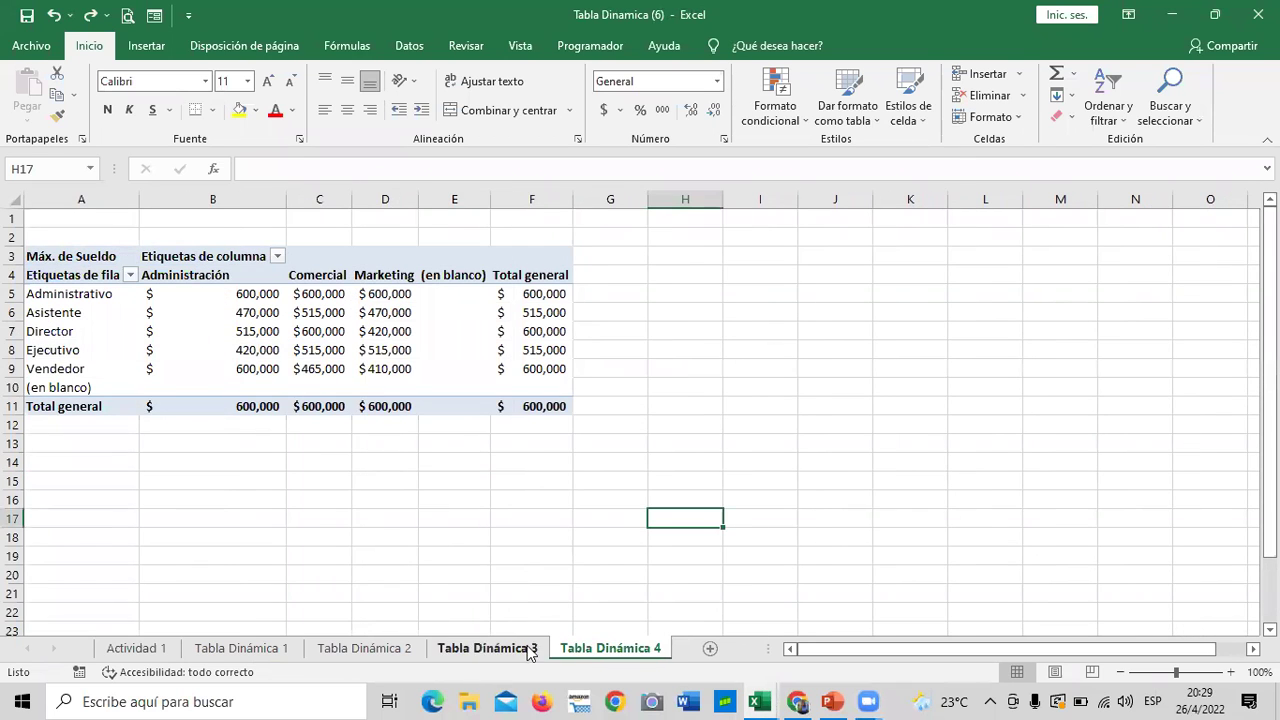
left_click(530, 650)
left_click(395, 651)
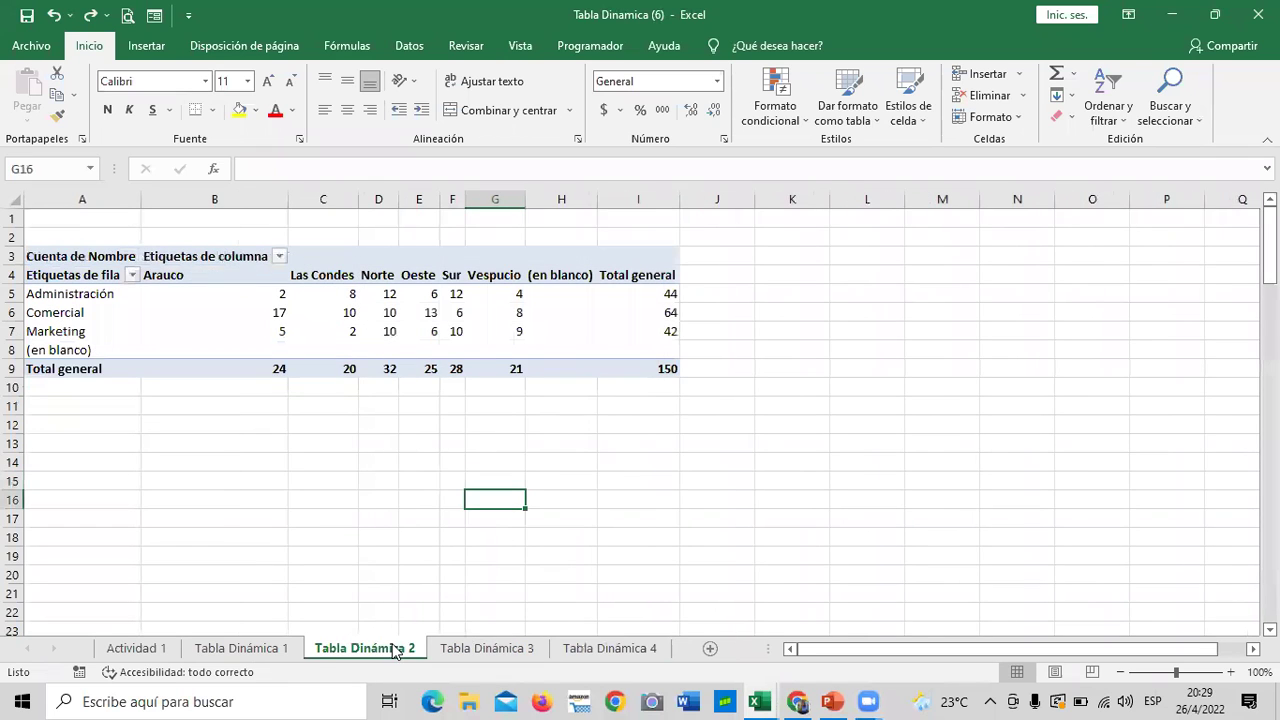
left_click(258, 652)
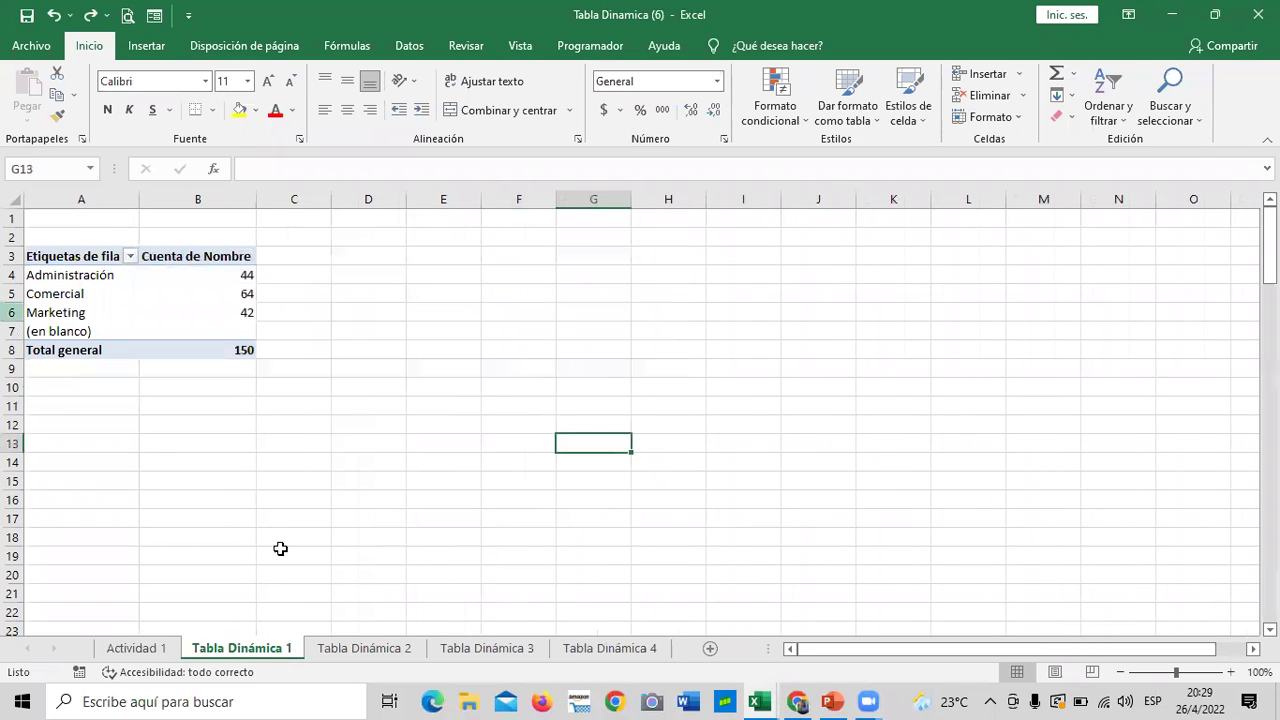
Review the Actividad 1 data and instructions, then return to Tabla Dinámica 1
left_click(128, 644)
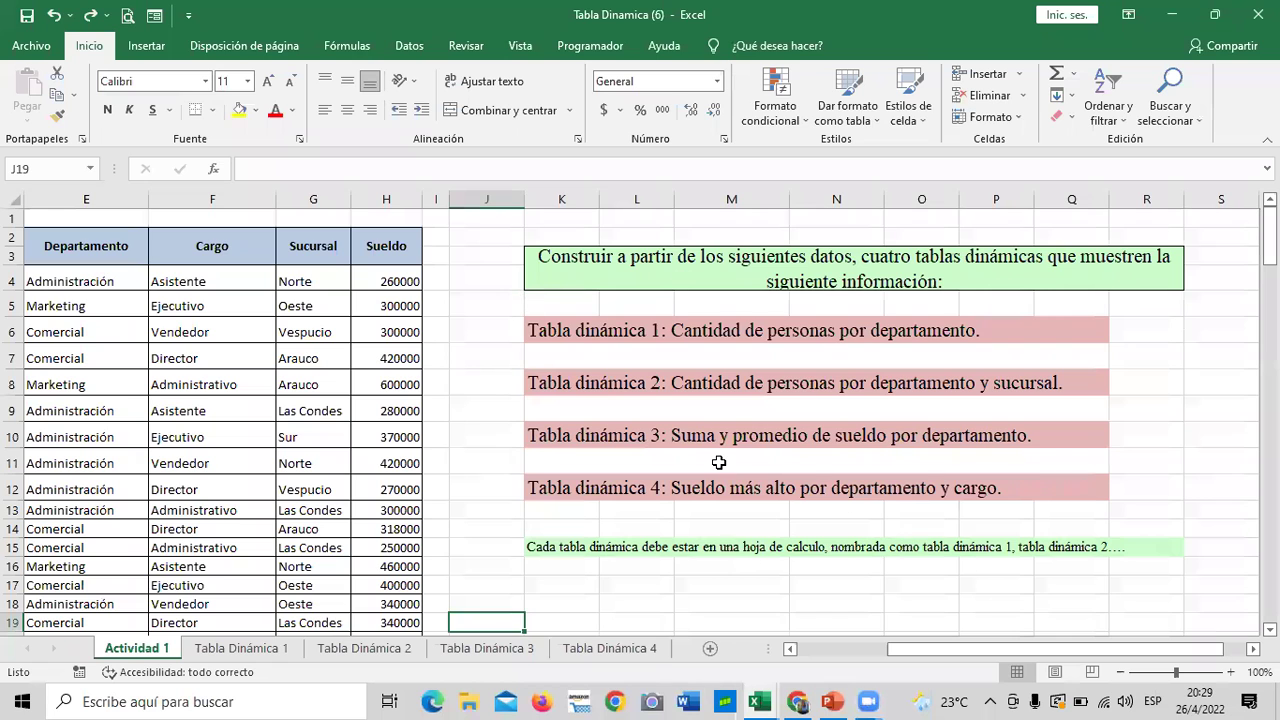
scroll(600, 477, "down", 2)
scroll(600, 477, "up", 2)
left_click(232, 646)
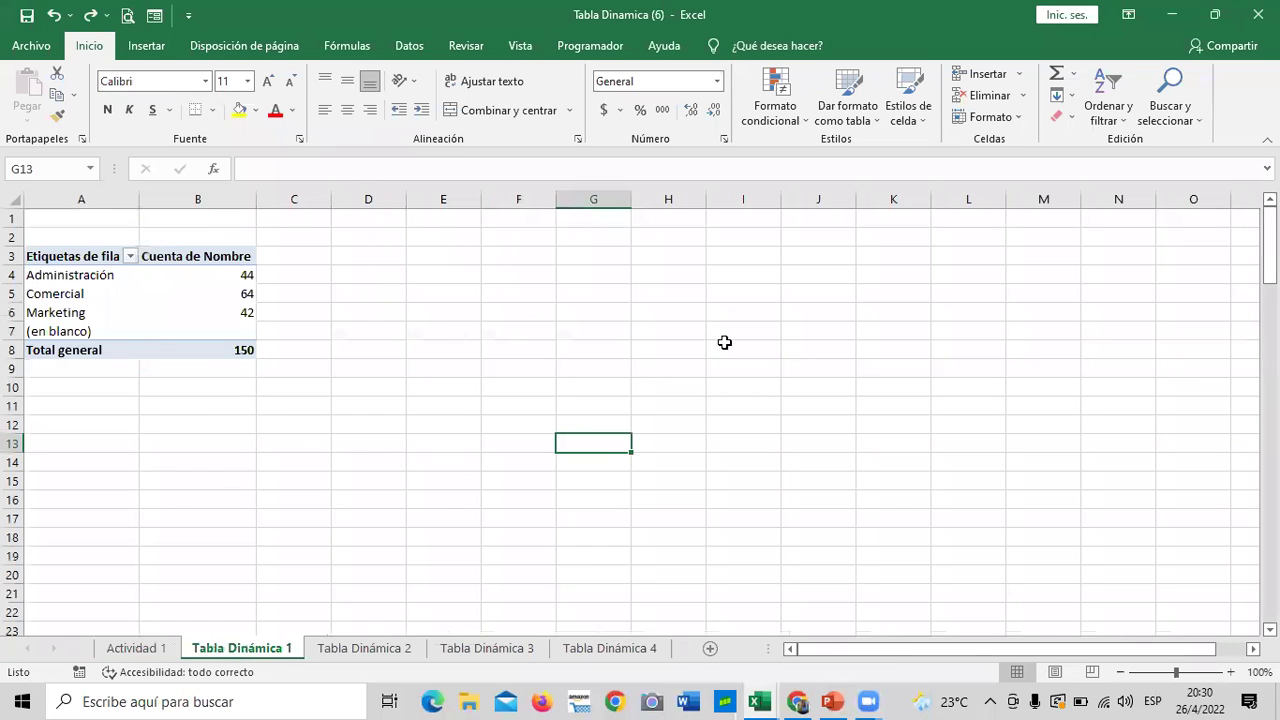
left_click(155, 325)
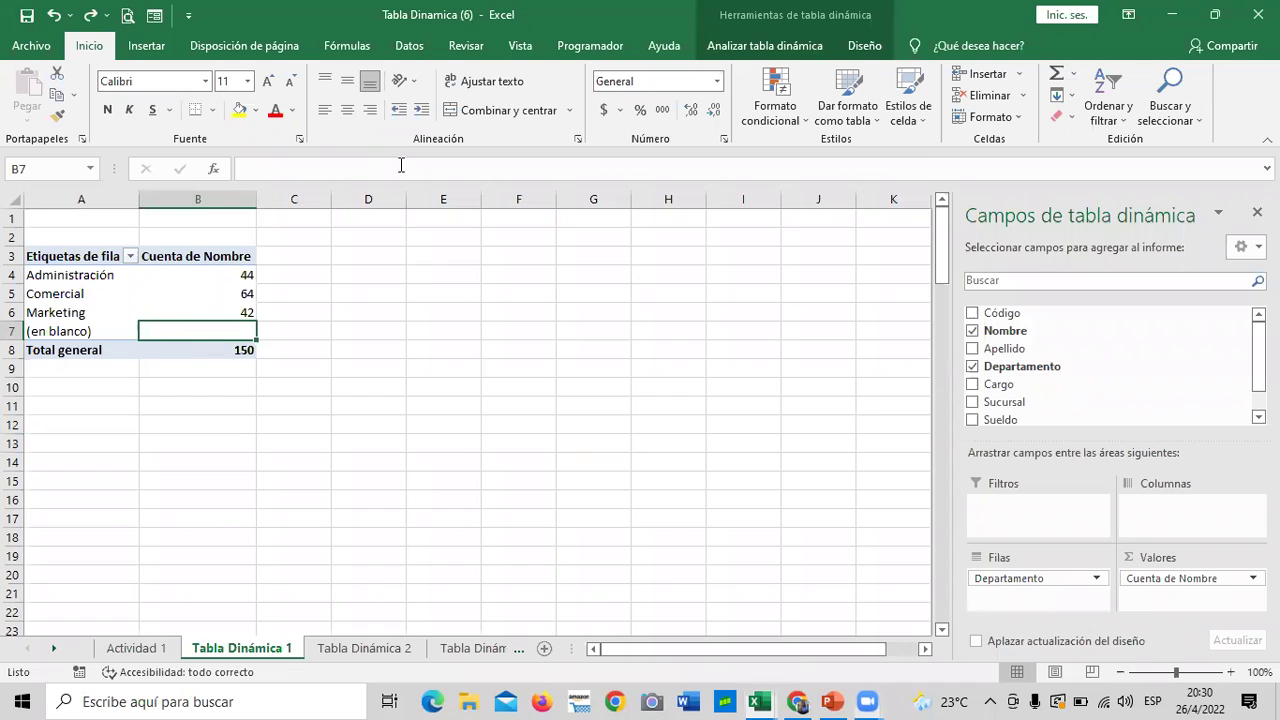
left_click(778, 45)
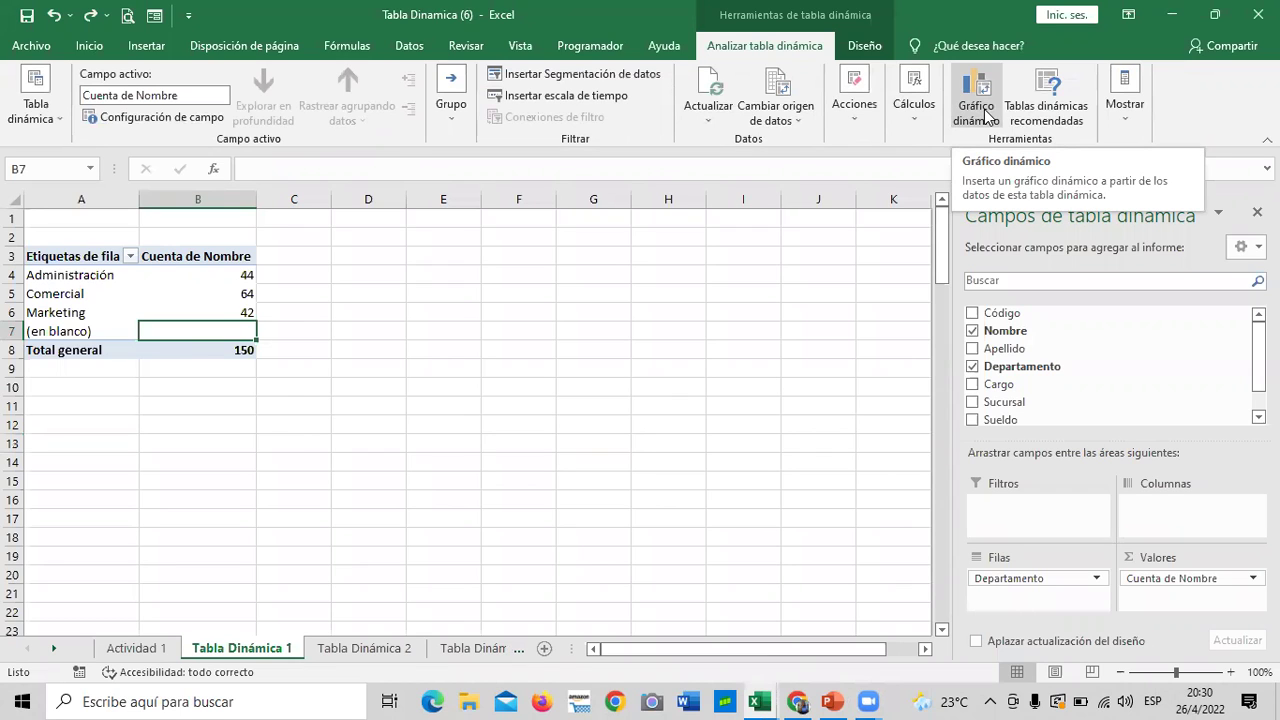
left_click(986, 113)
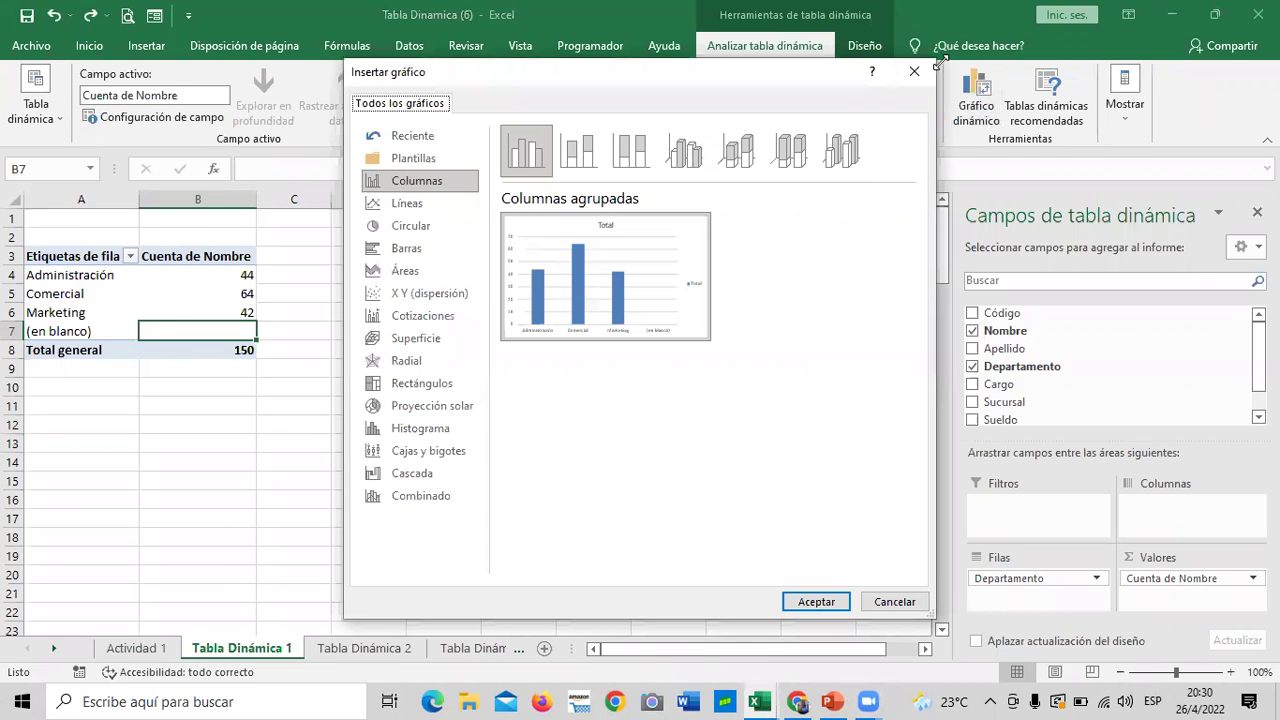
left_click(912, 74)
left_click(425, 365)
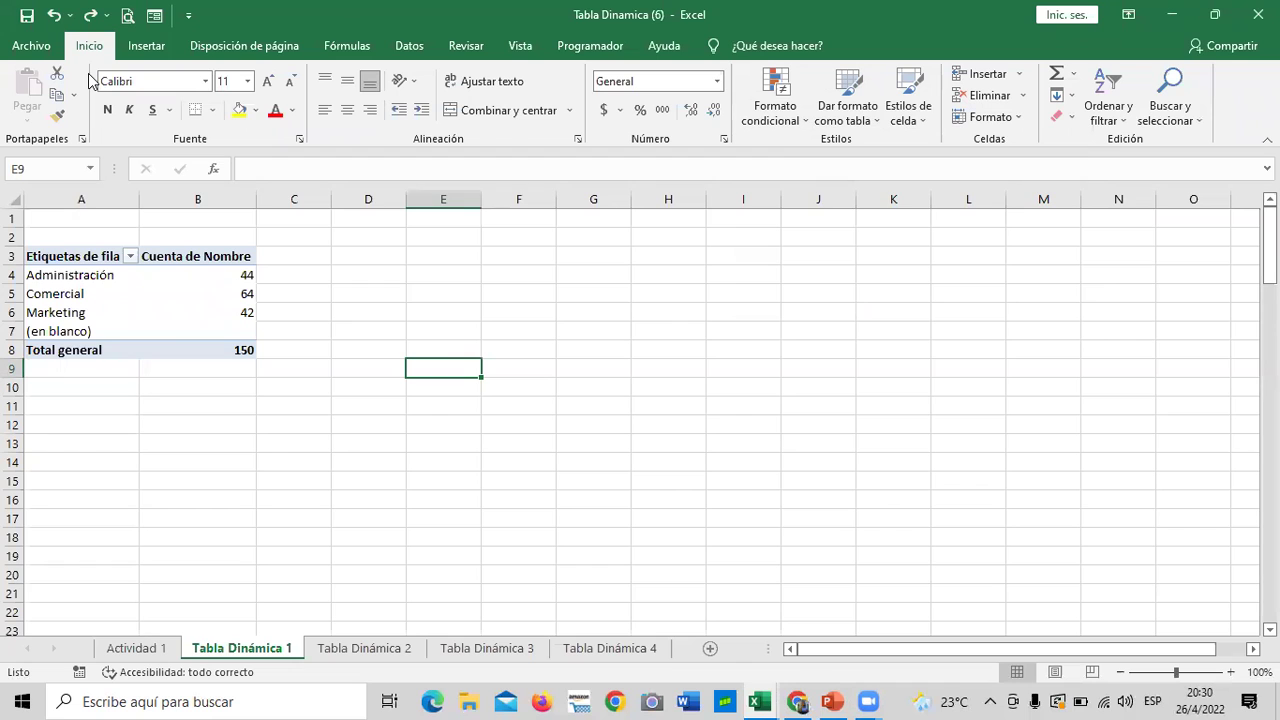
Open the Gráfico dinámico options twice from Insertar and cancel both times without creating a chart
left_click(160, 48)
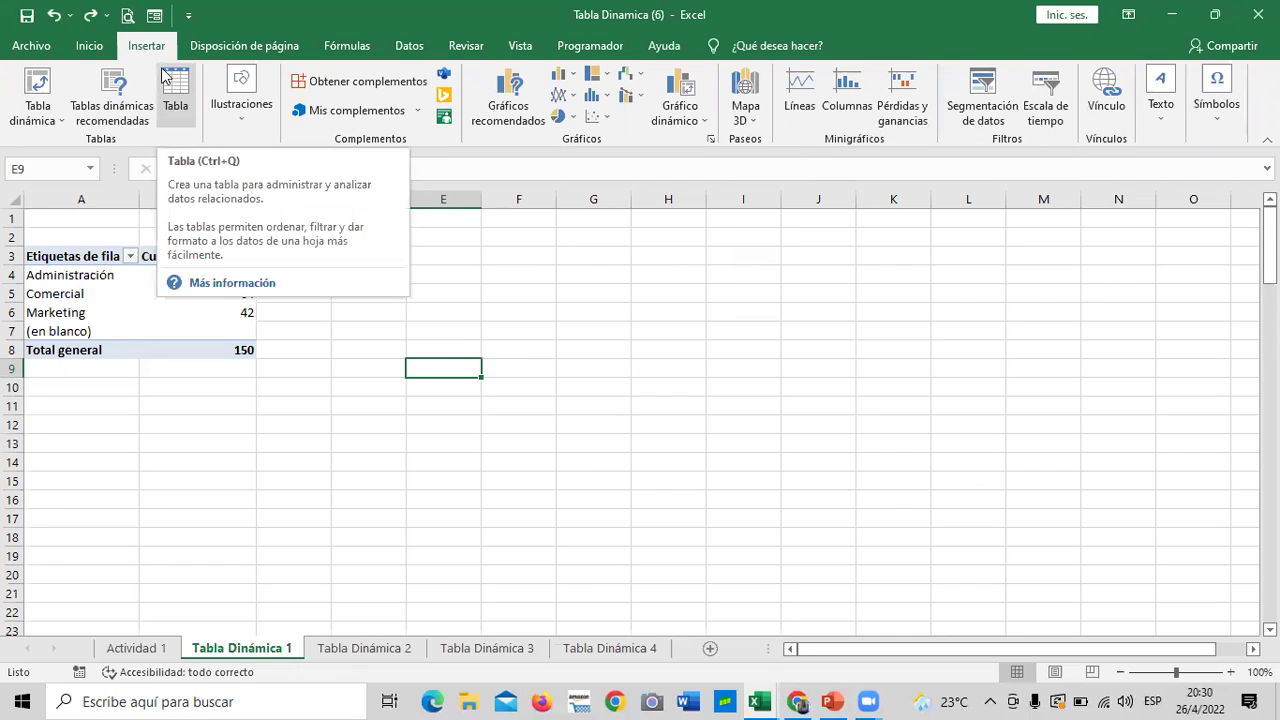
left_click(700, 120)
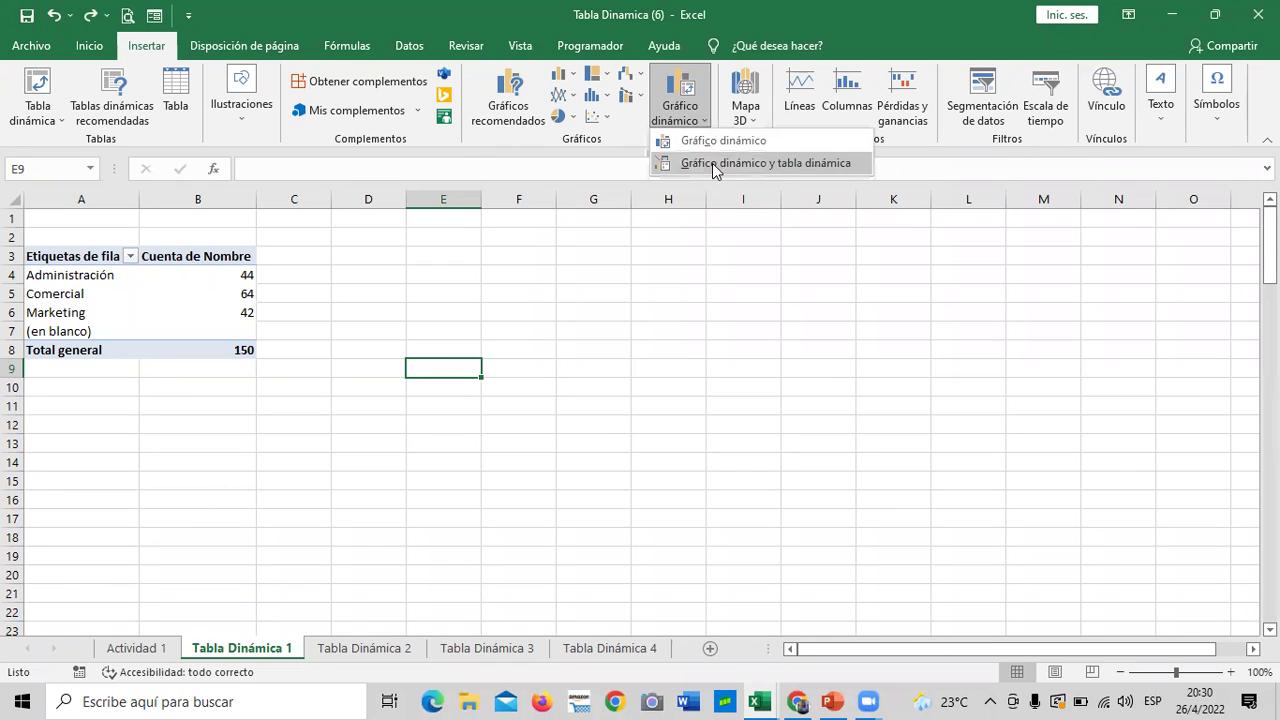
left_click(688, 85)
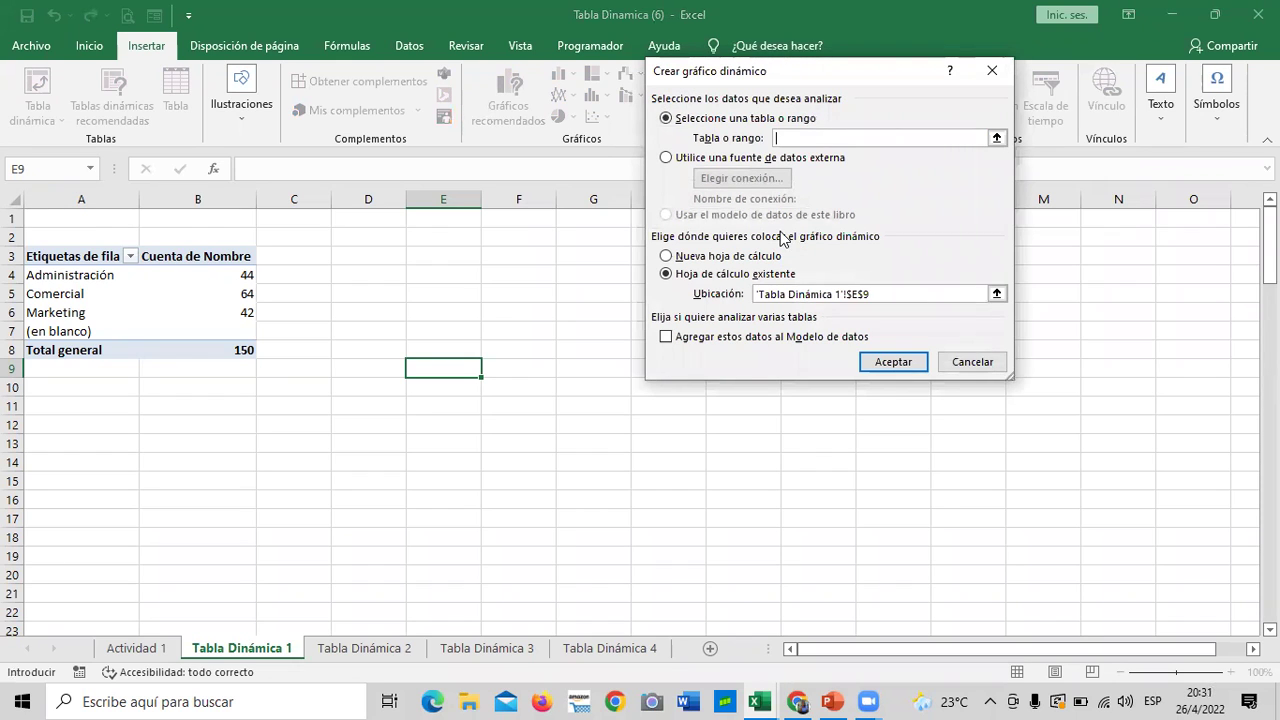
left_click(985, 366)
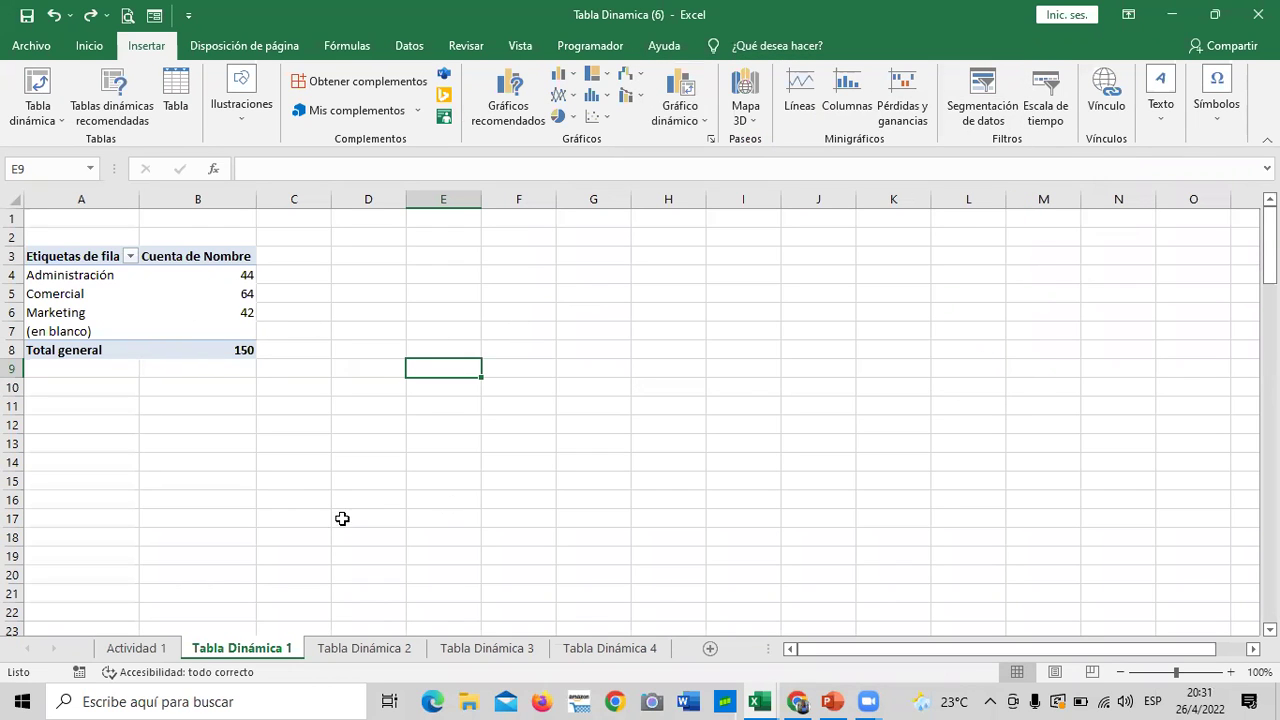
left_click(705, 122)
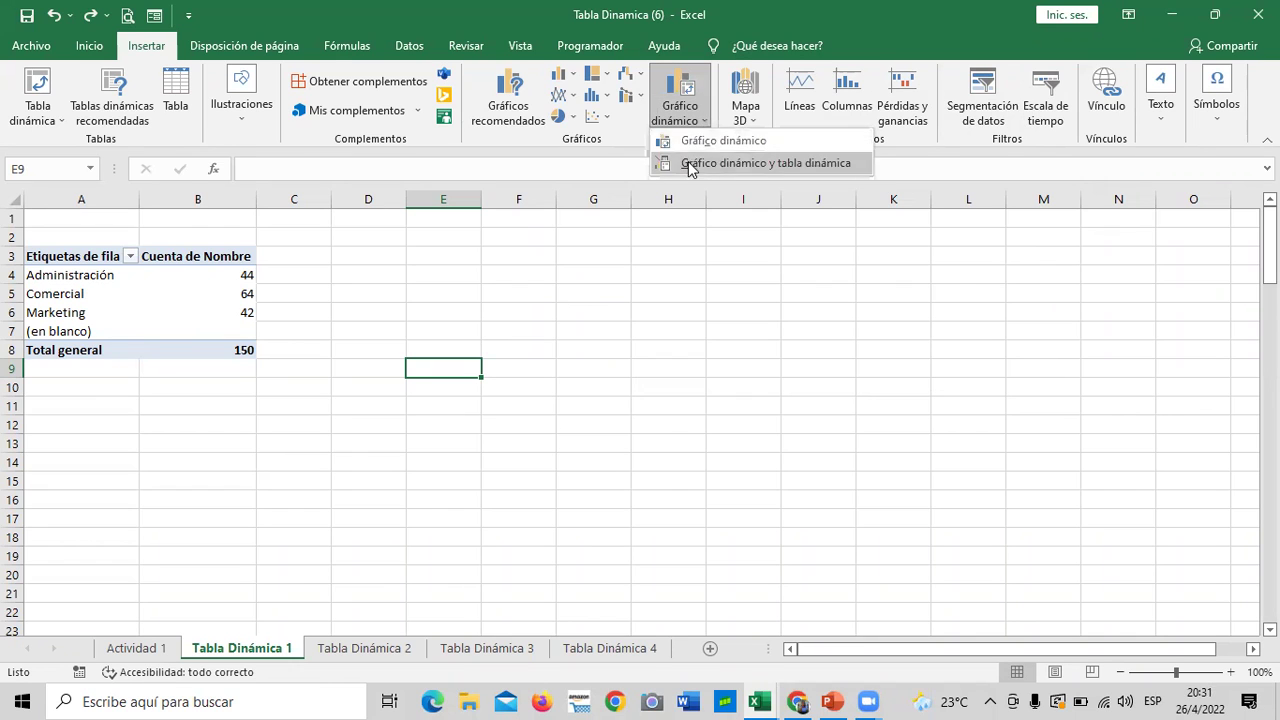
left_click(683, 142)
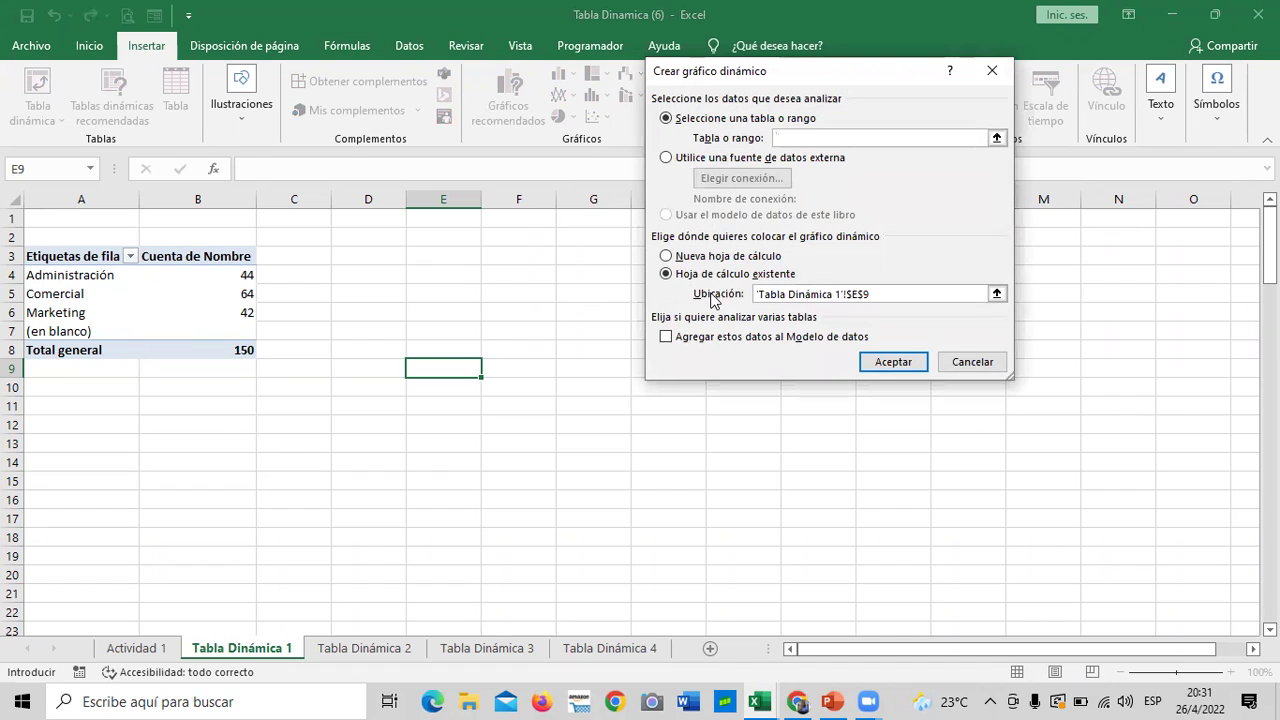
left_click(990, 69)
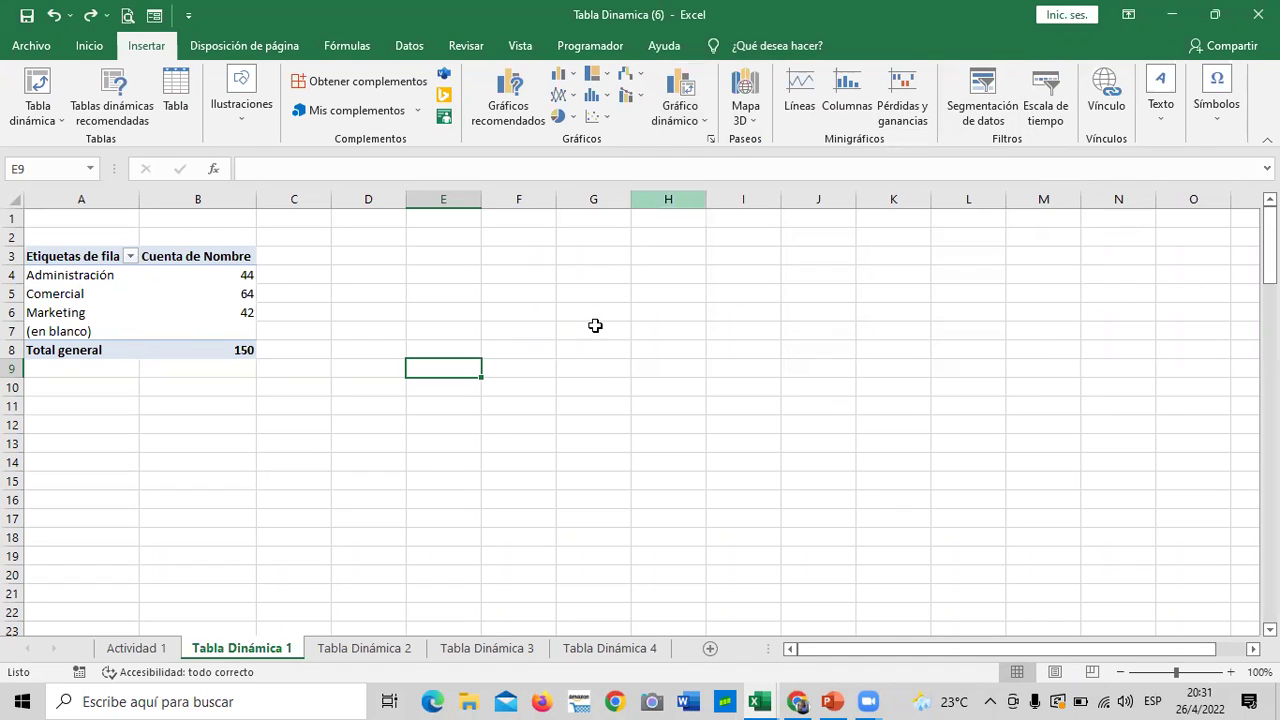
From a value in Tabla Dinámica 1, start a pivot chart, cancel it, and select cell E7
left_click(178, 292)
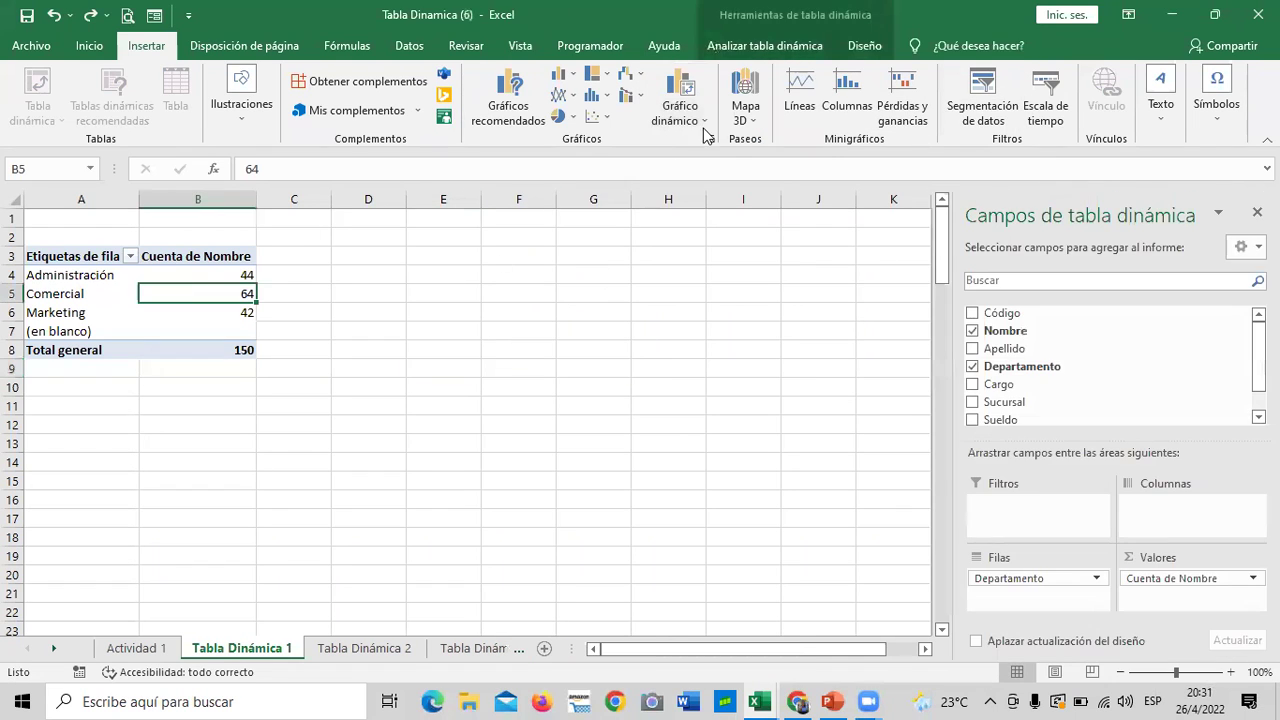
left_click(680, 88)
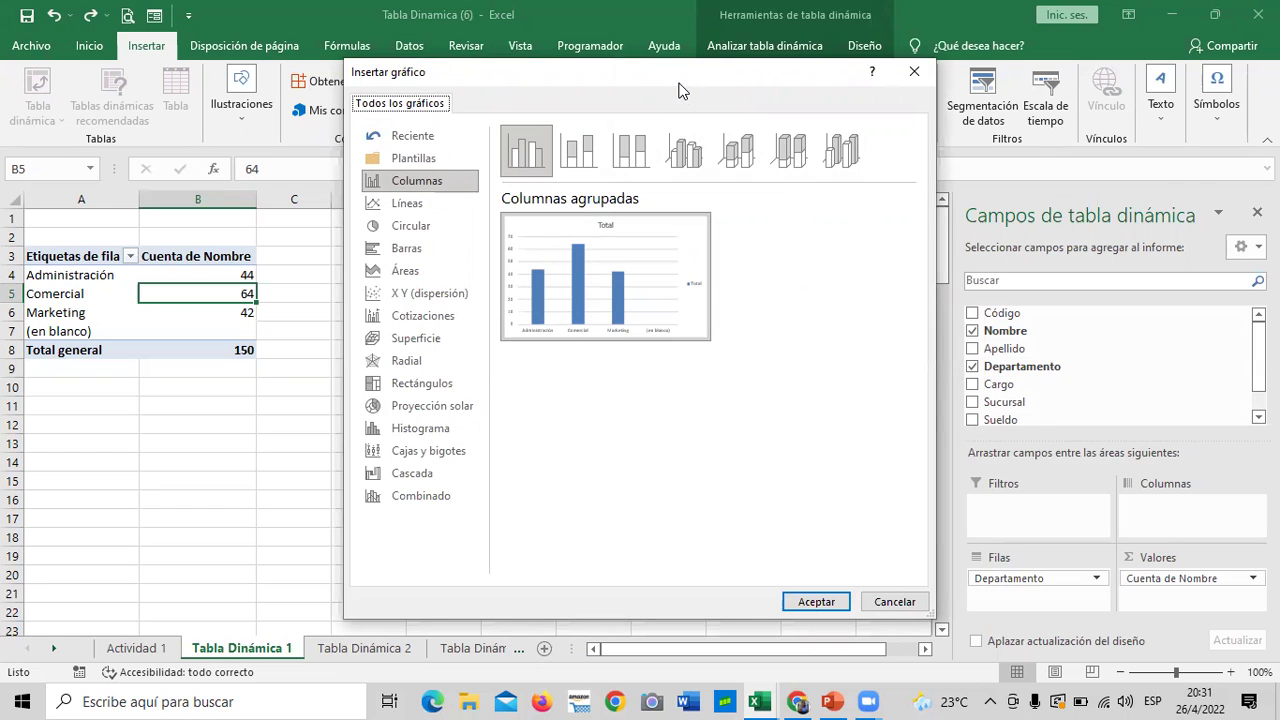
left_click(913, 77)
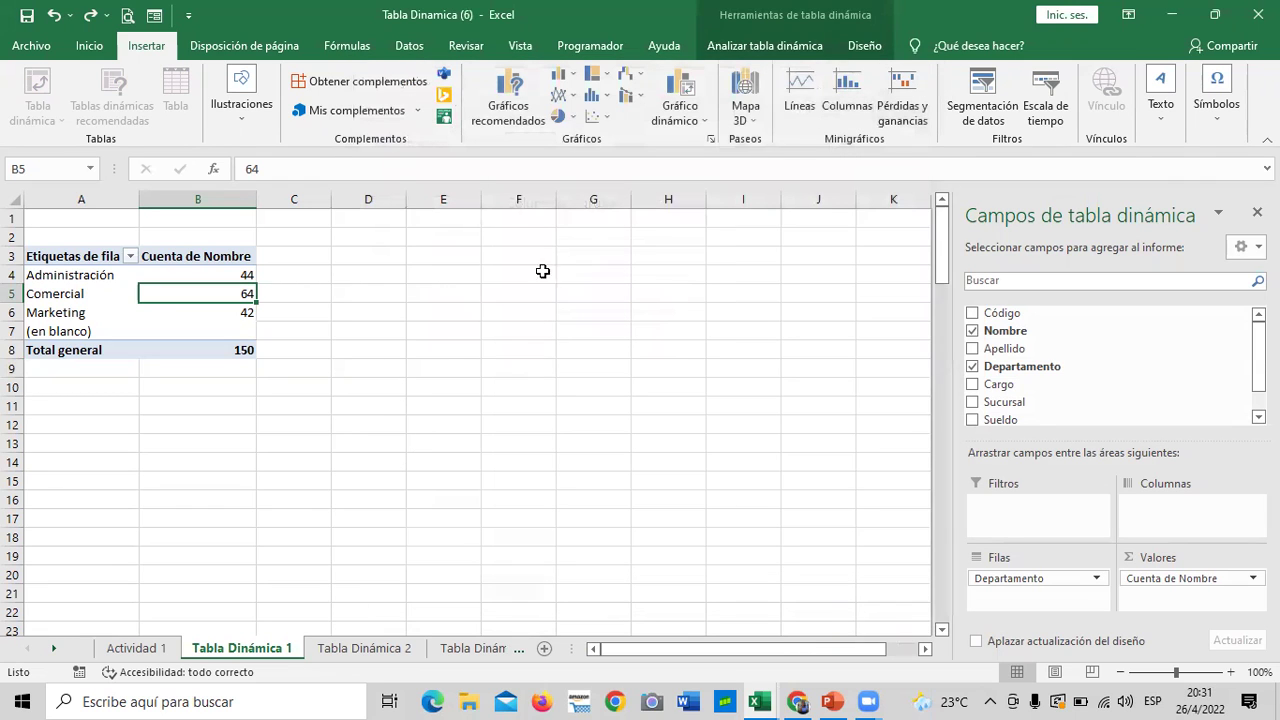
left_click(443, 330)
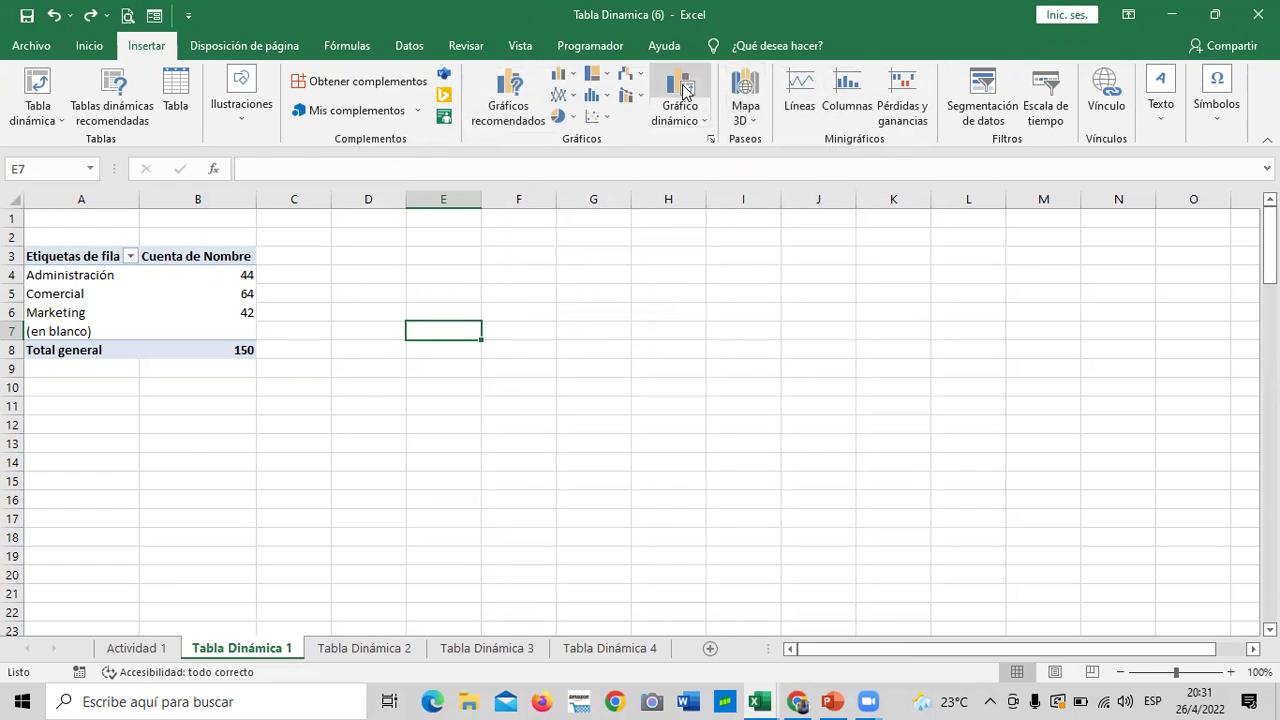
left_click(682, 92)
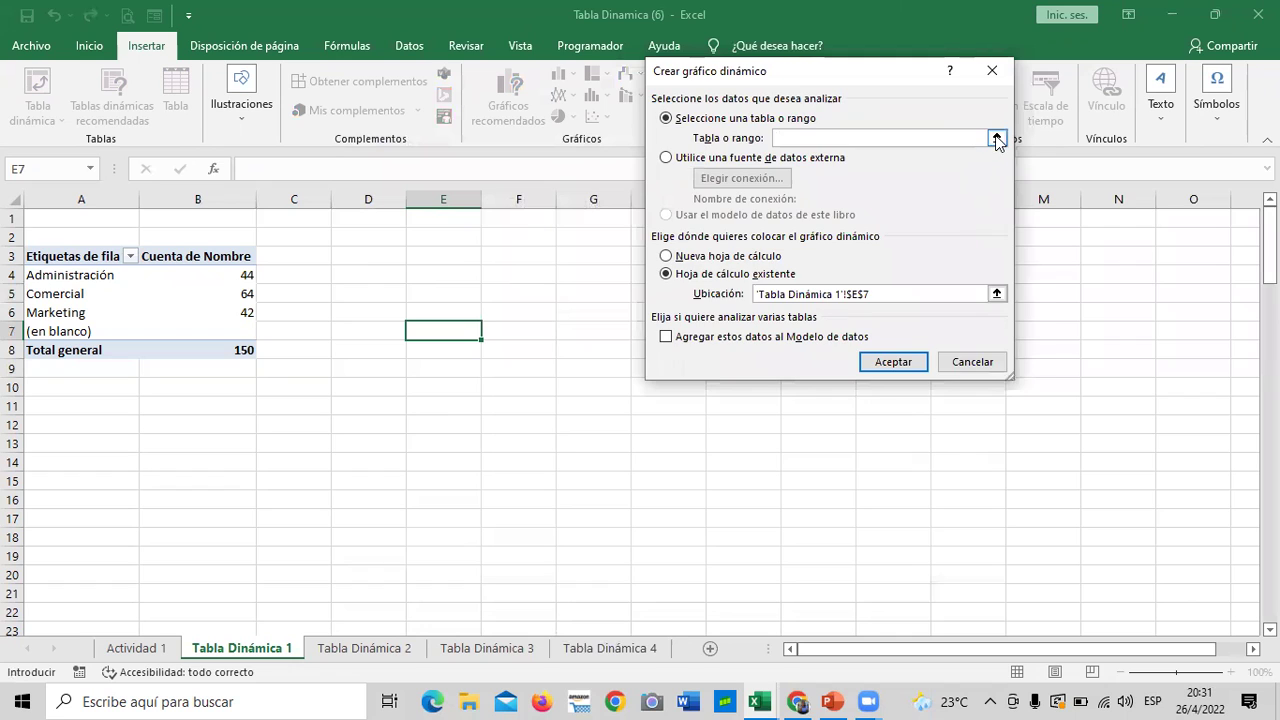
left_click(996, 138)
left_click_drag(77, 256, 245, 350)
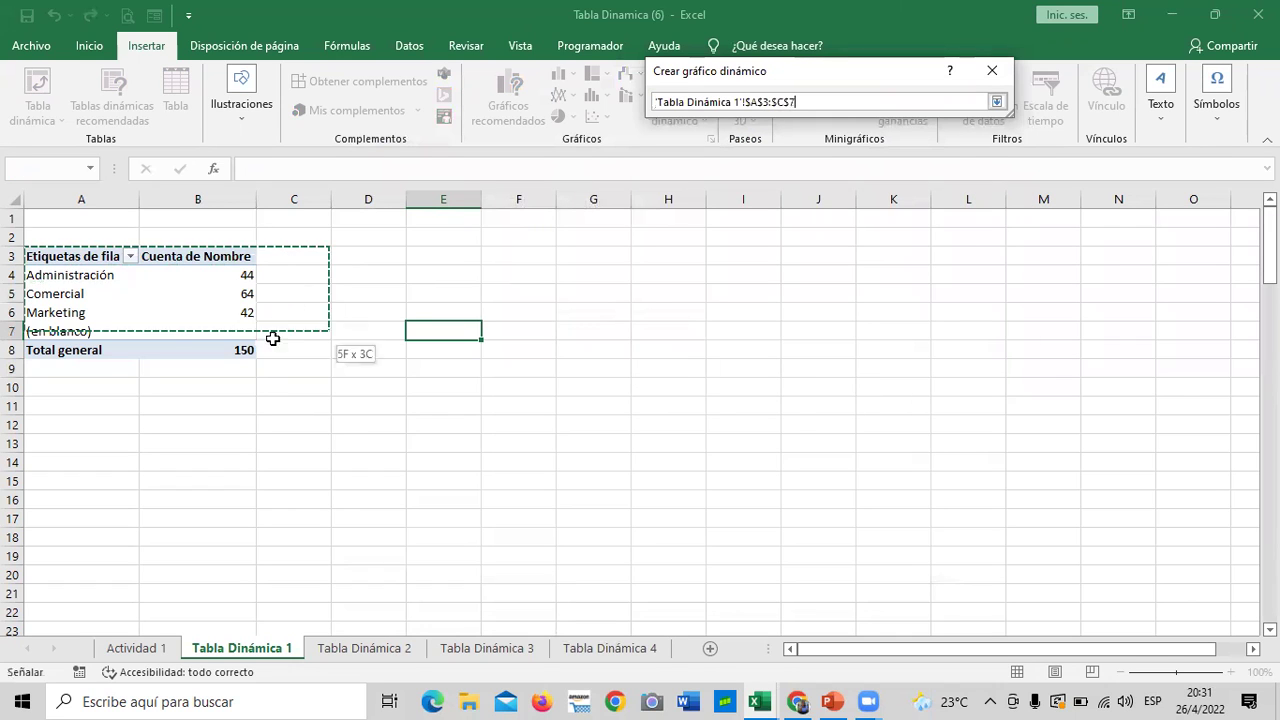
left_click(996, 101)
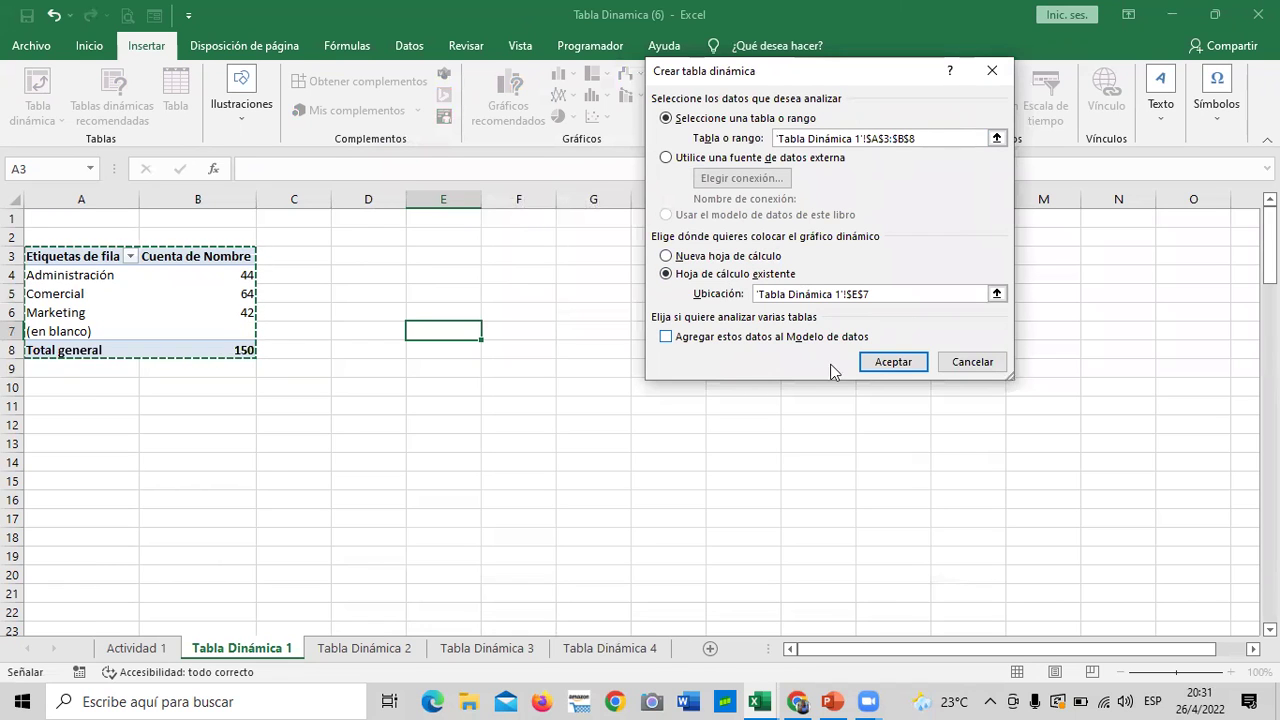
left_click(882, 366)
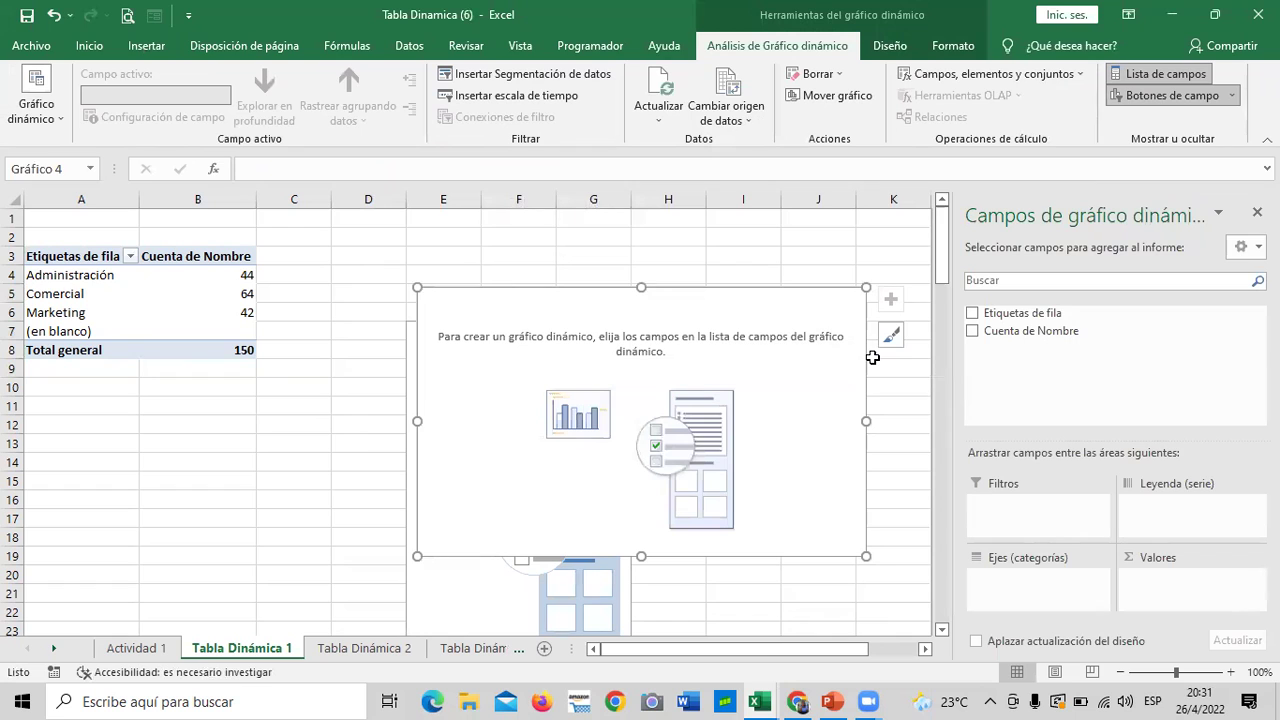
mouse_move(781, 291)
left_mouse_down()
mouse_move(818, 226)
mouse_move(846, 230)
left_mouse_up()
left_click(464, 575)
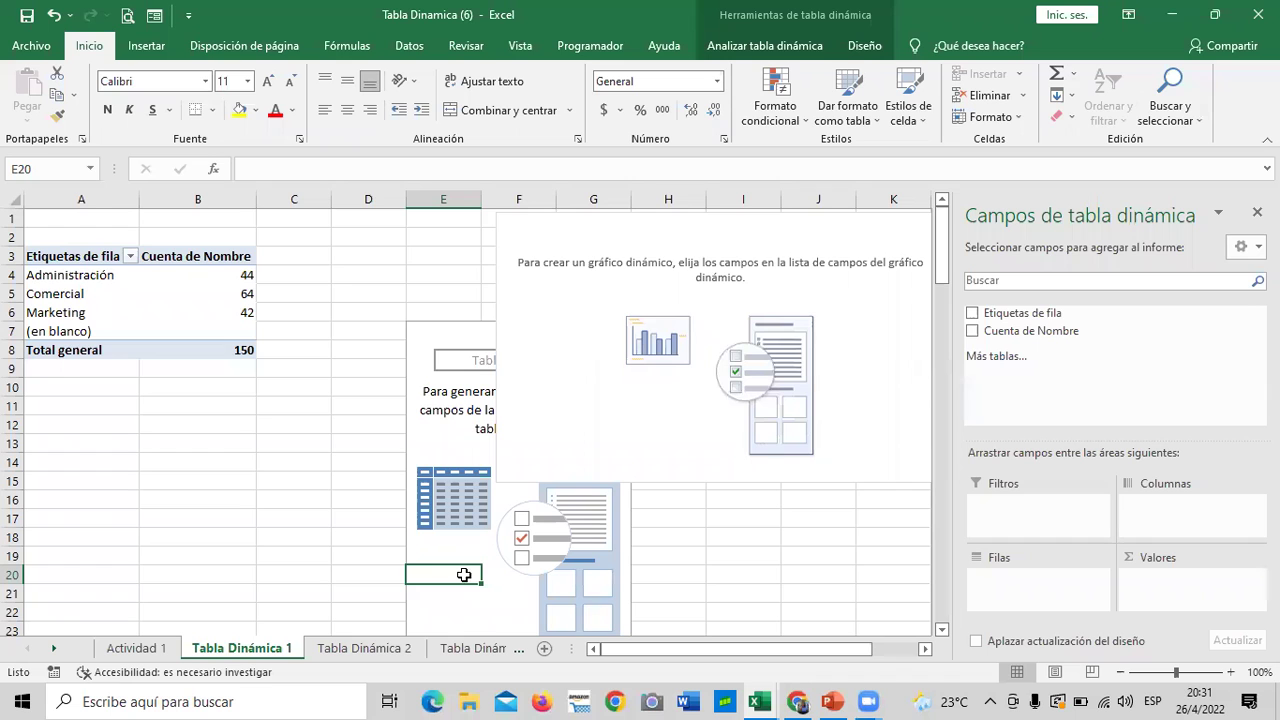
left_click(54, 15)
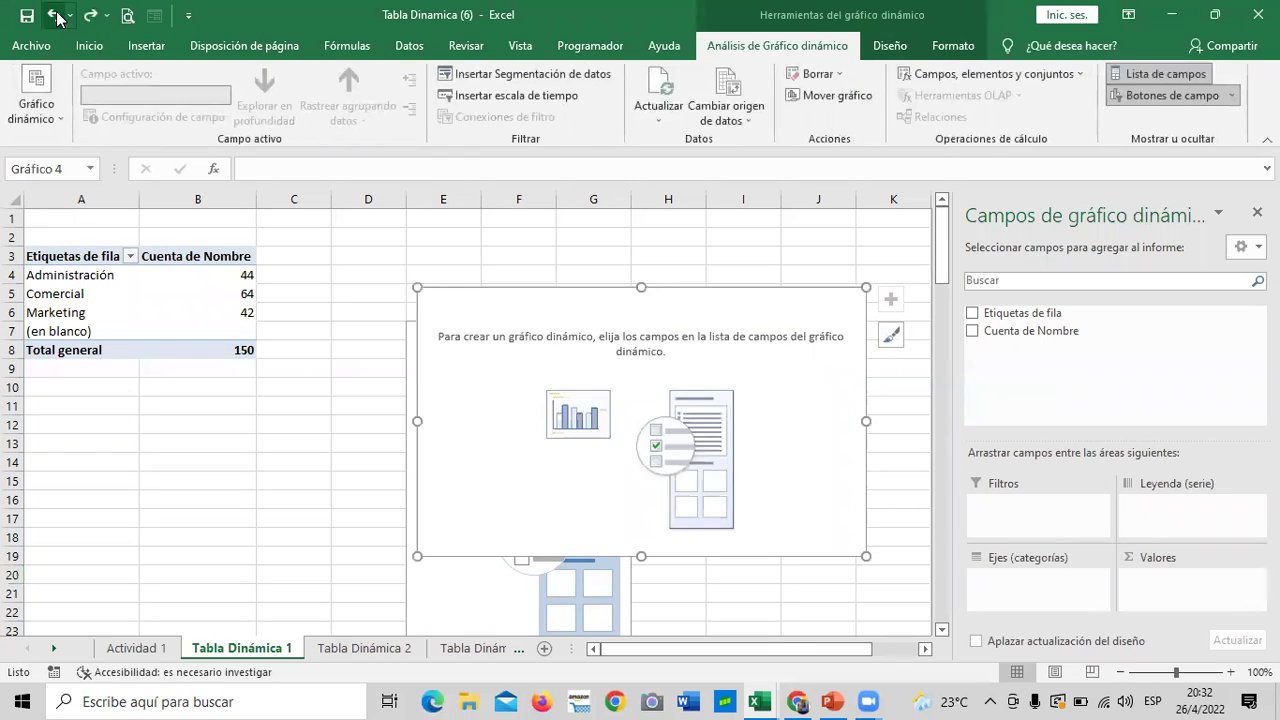
left_click(54, 15)
Select the Comercial count in B5 and open Insertar gráfico through Insertar > Gráfico dinámico
left_click(699, 348)
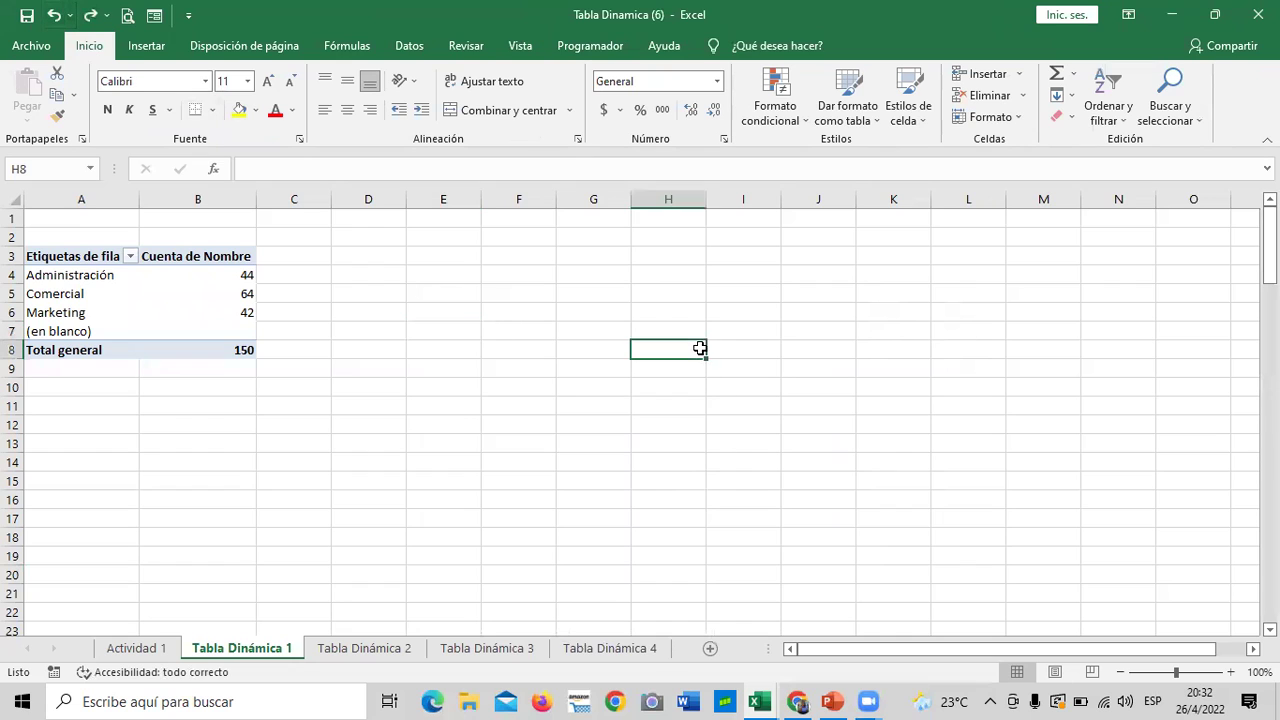
left_click(186, 316)
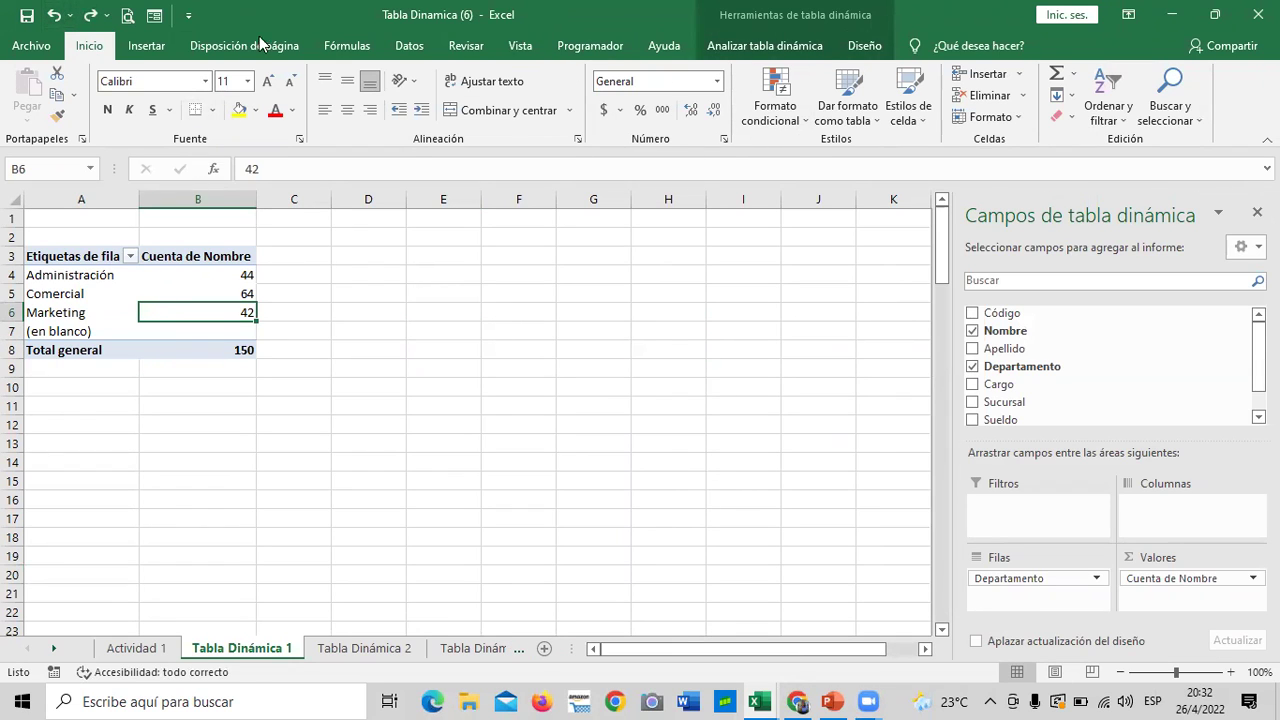
left_click(185, 293)
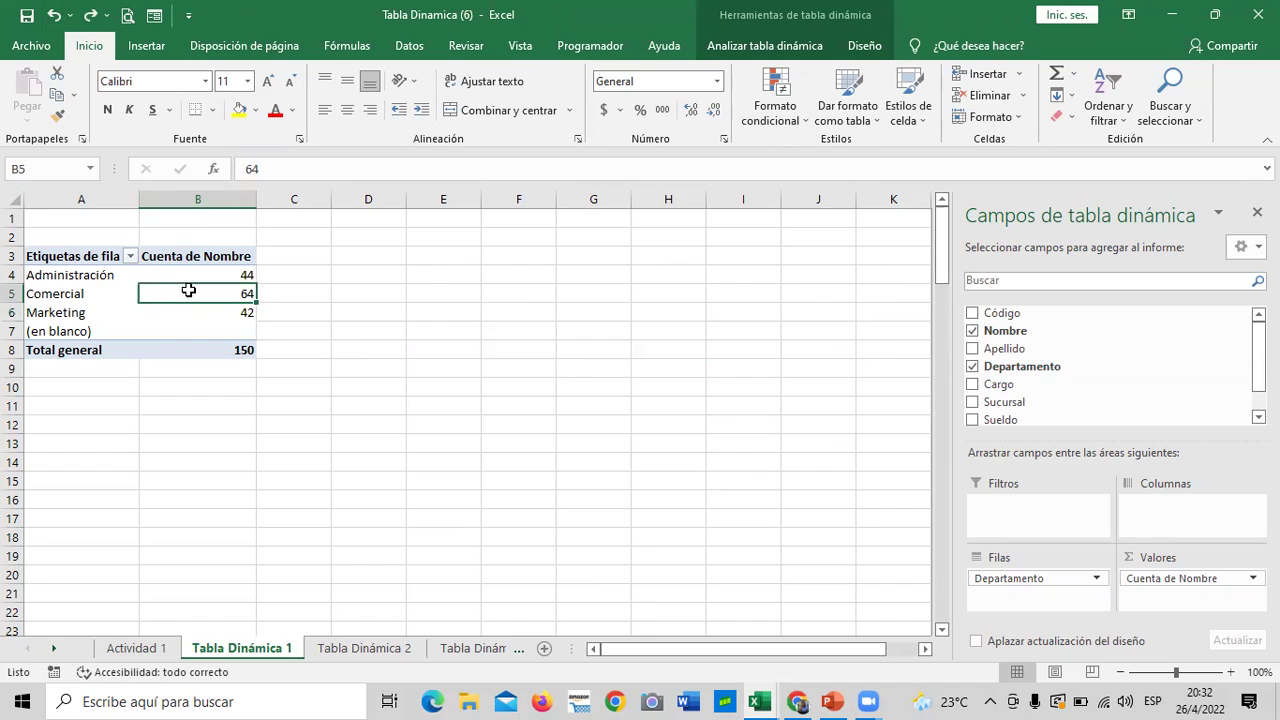
left_click(148, 45)
left_click(704, 120)
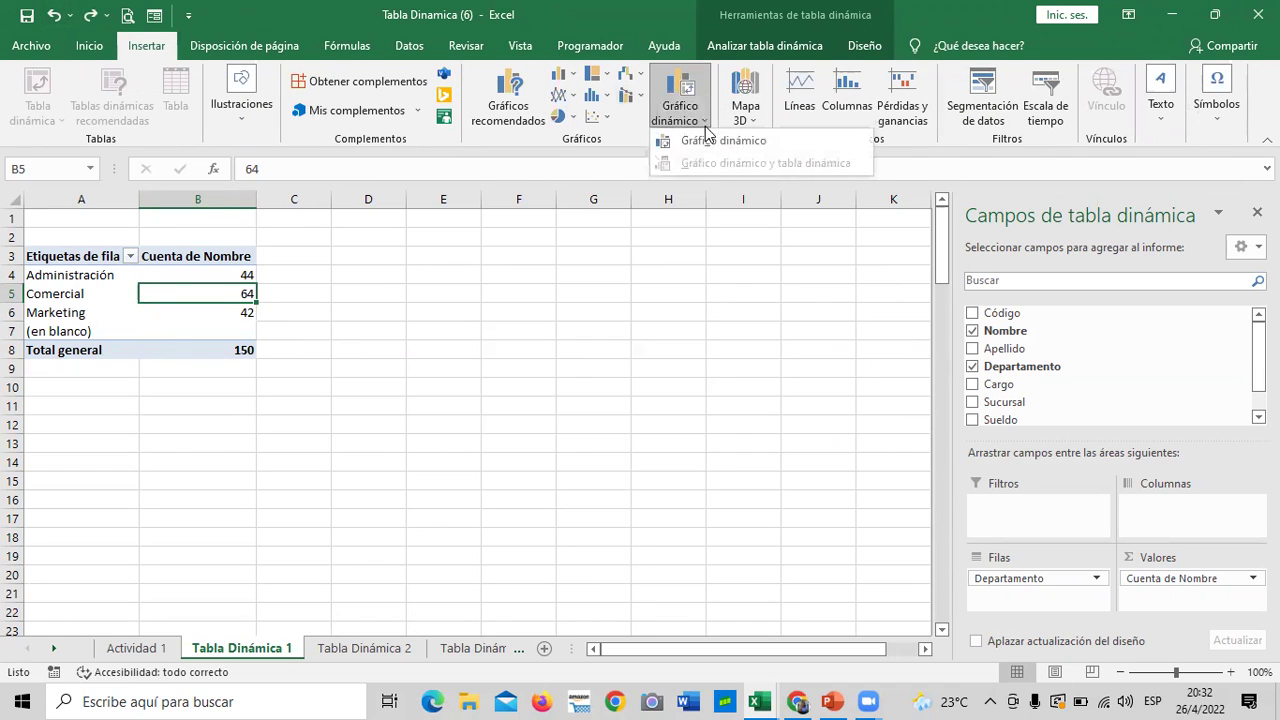
left_click(714, 141)
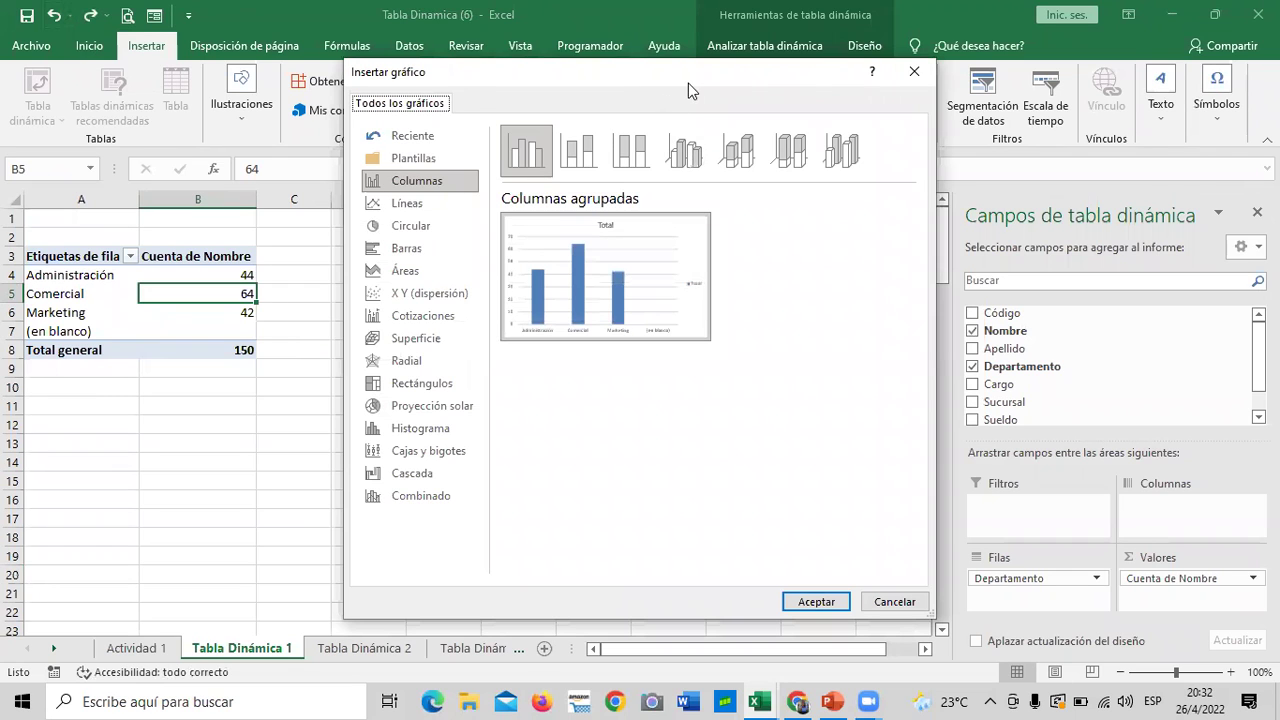
left_click_drag(689, 85, 706, 64)
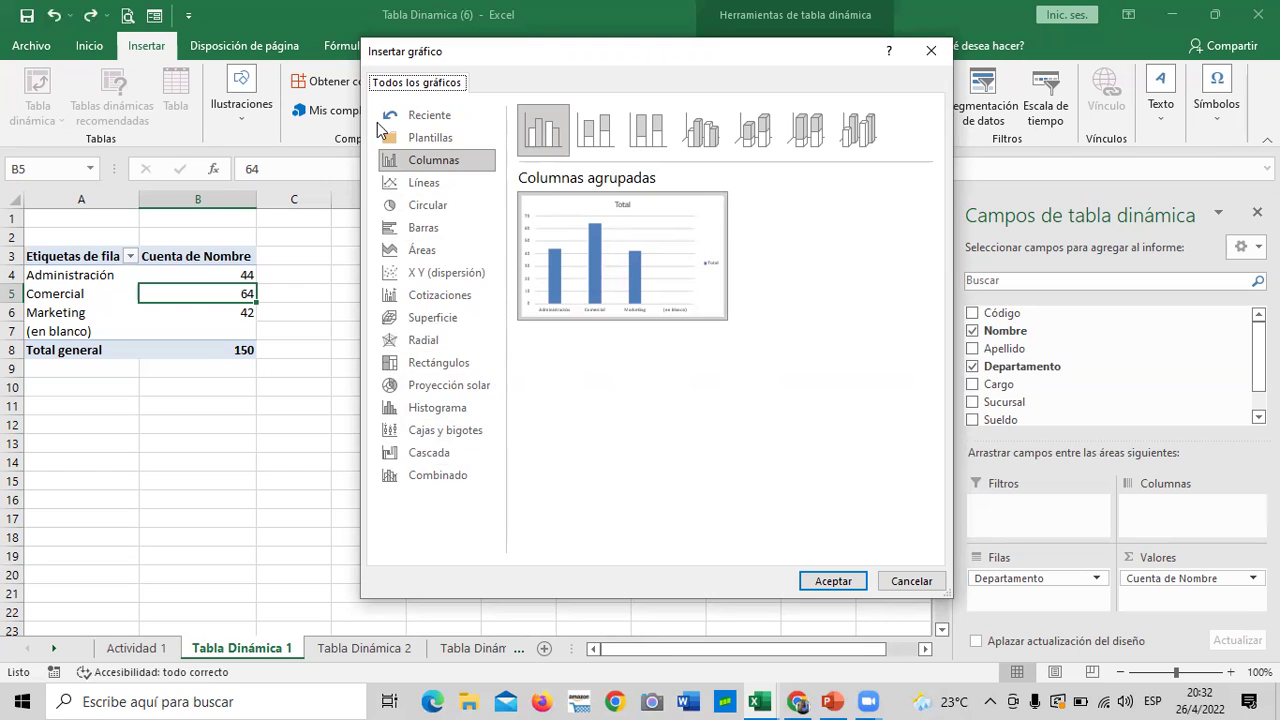
mouse_move(602, 242)
Preview Combinado, Cascada, Cajas y bigotes, Histograma, Proyección solar and Rectángulos, ending on Radial
left_click(416, 482)
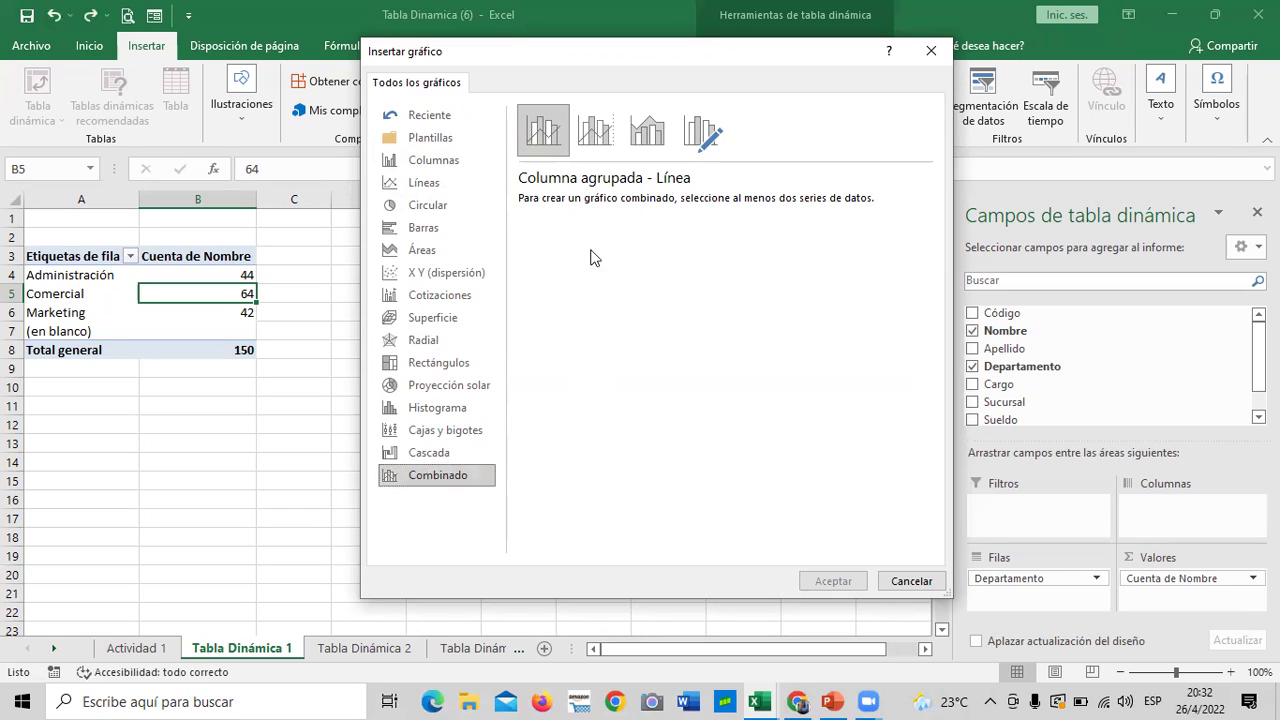
left_click(418, 456)
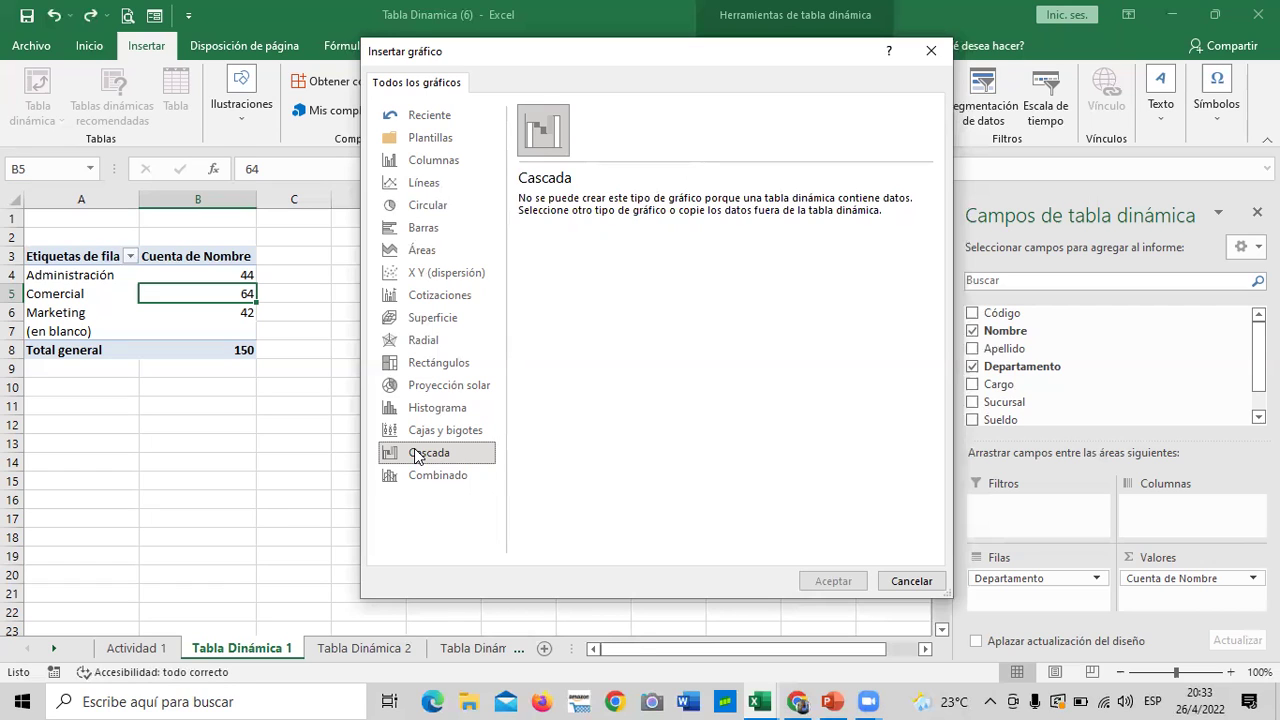
left_click(415, 432)
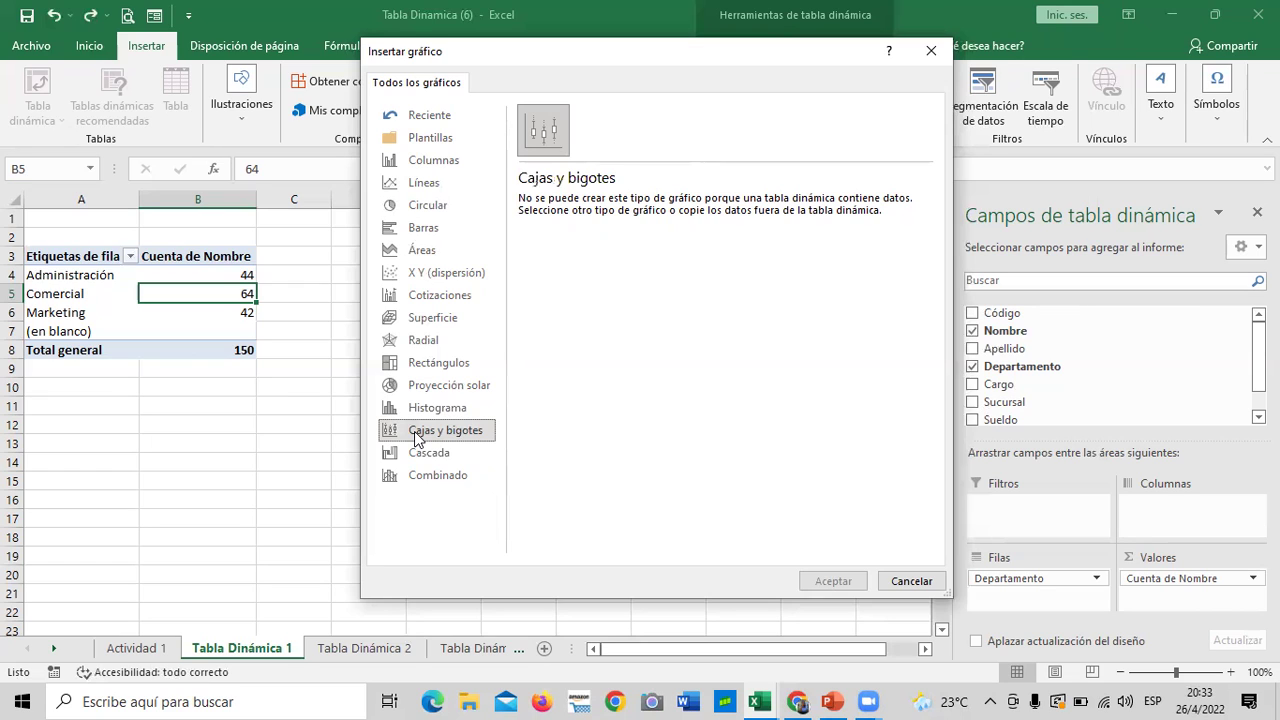
left_click(418, 408)
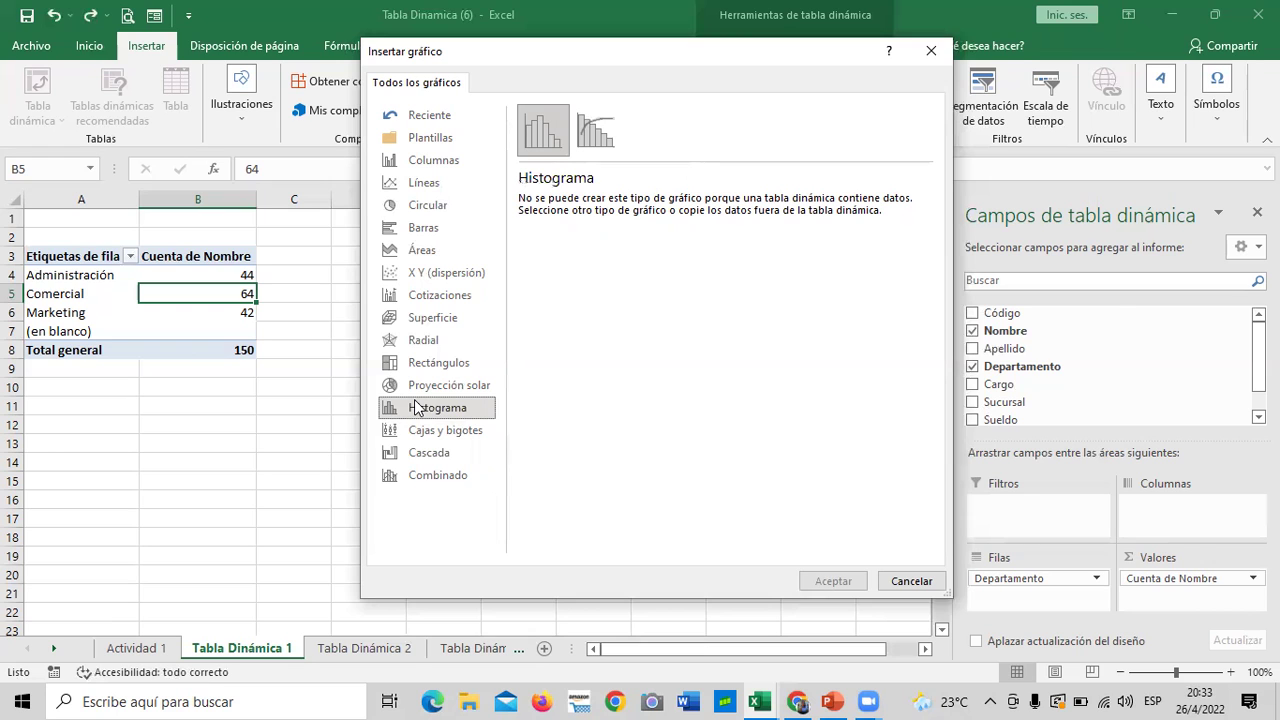
left_click(420, 388)
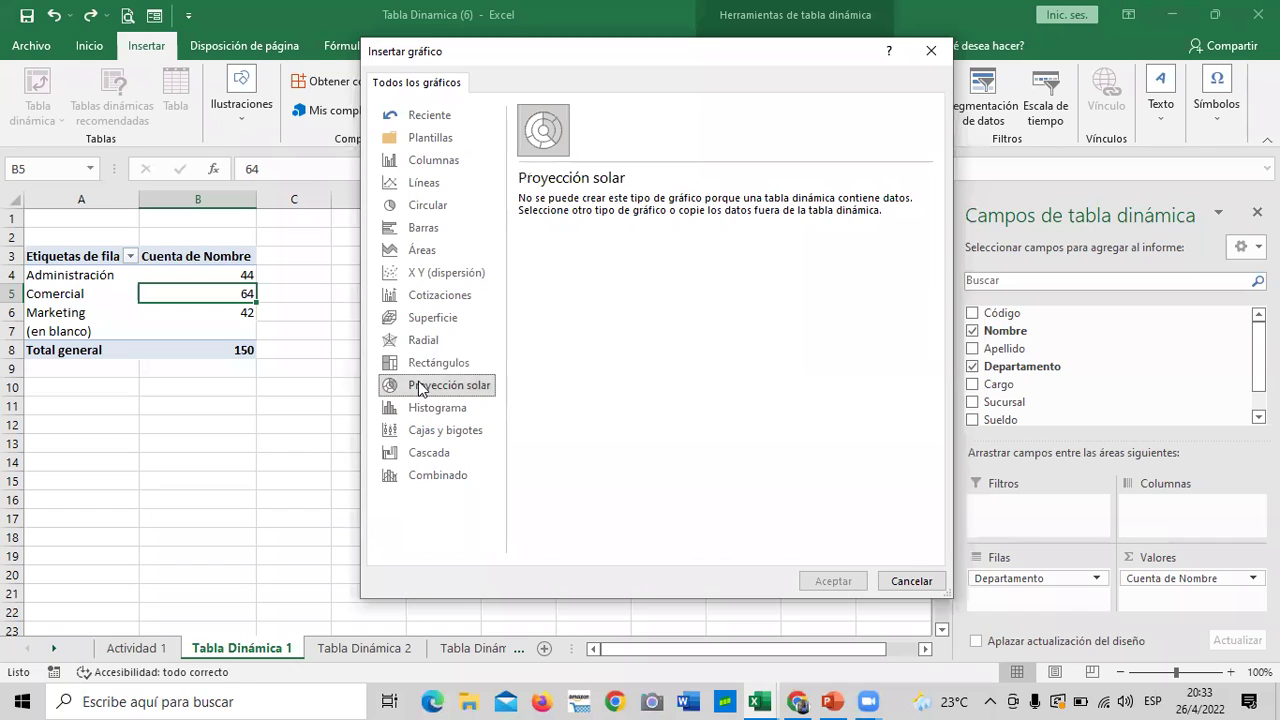
left_click(419, 368)
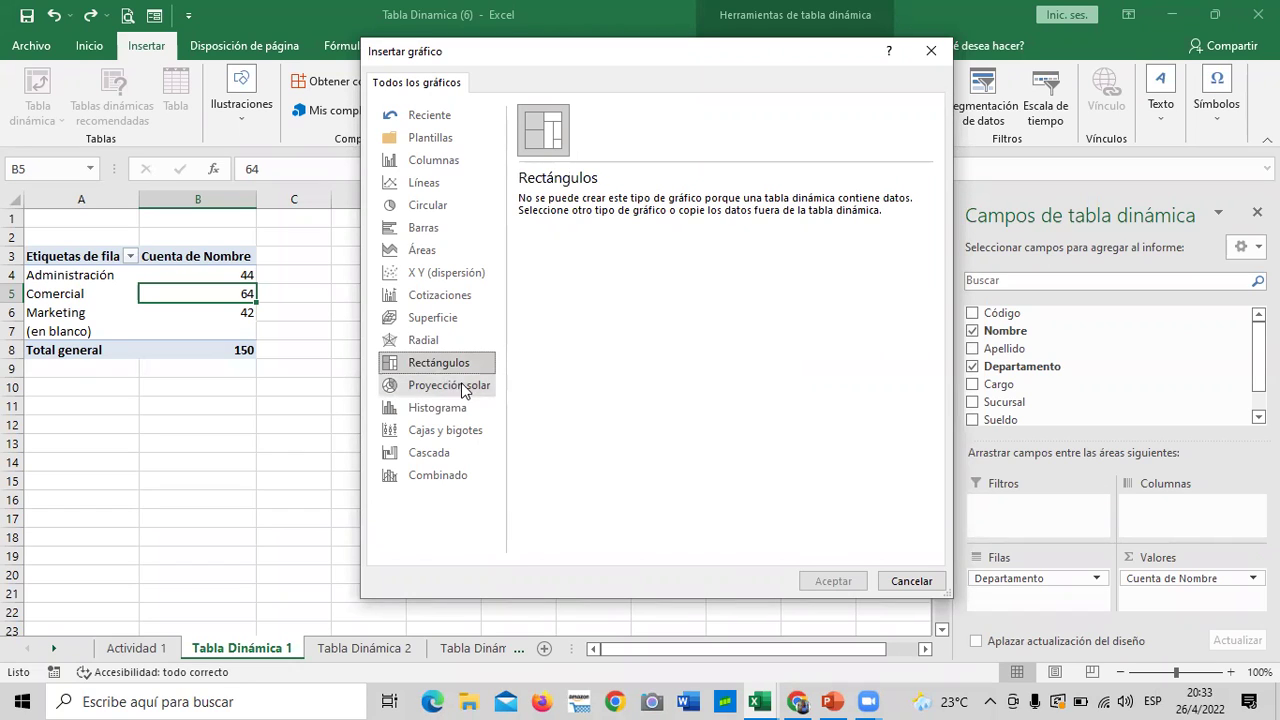
left_click(418, 345)
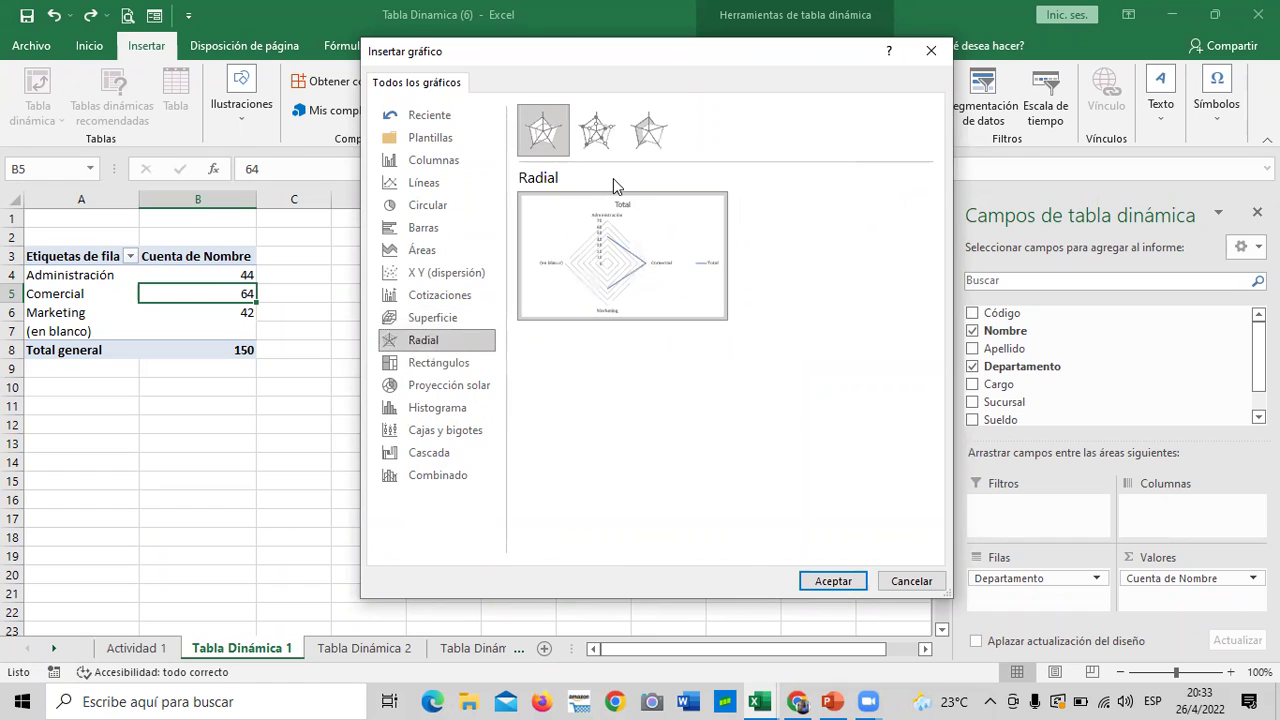
Preview the Radial con marcadores and Radial relleno subtypes, then the Superficie category
mouse_move(643, 287)
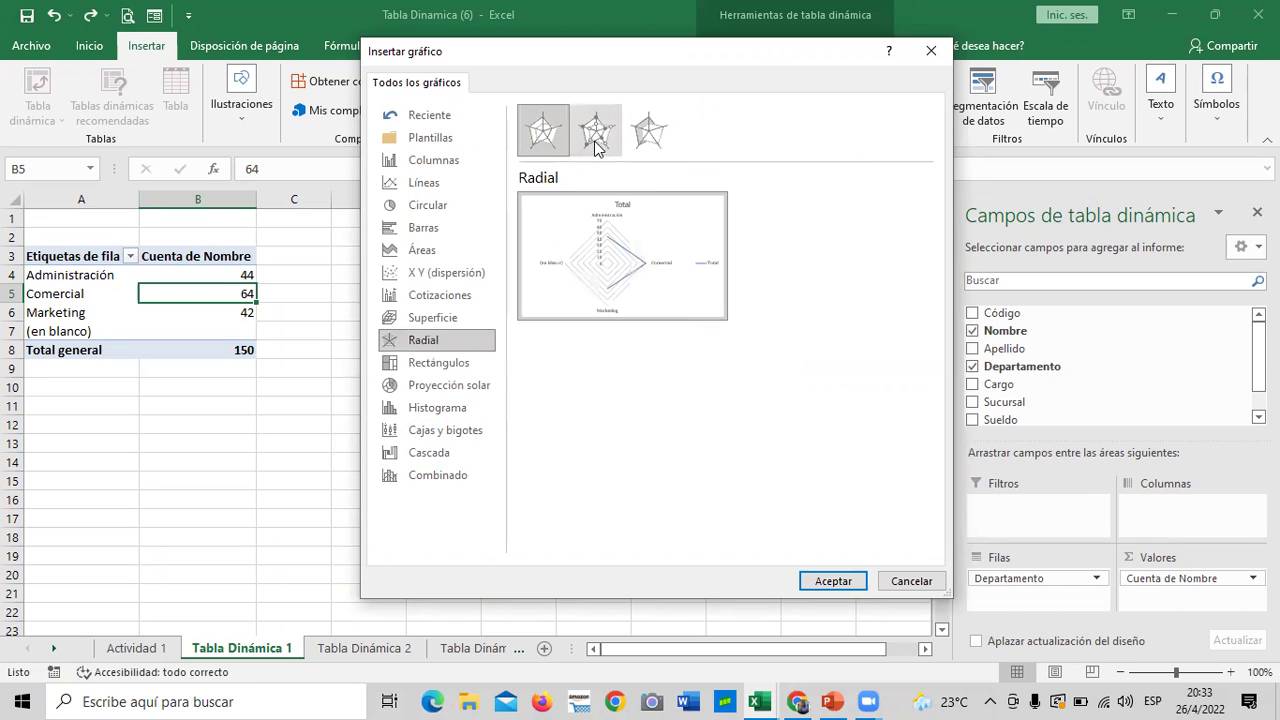
left_click(605, 132)
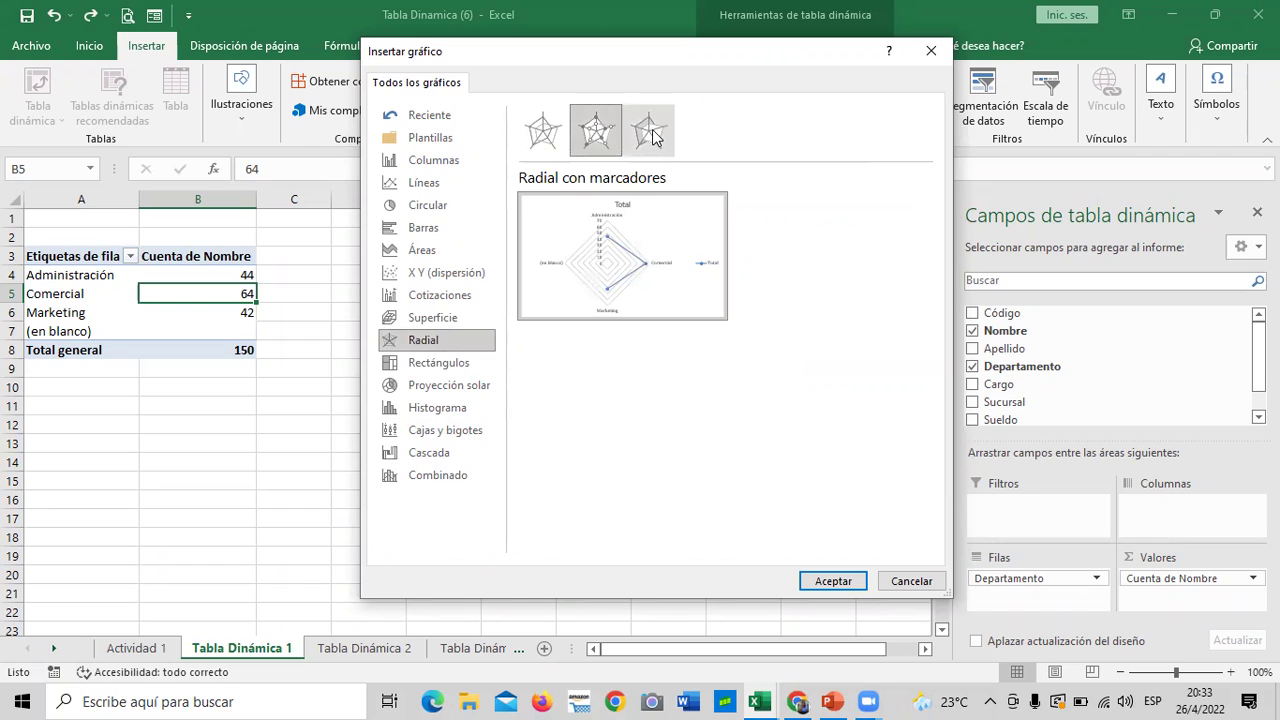
left_click(651, 134)
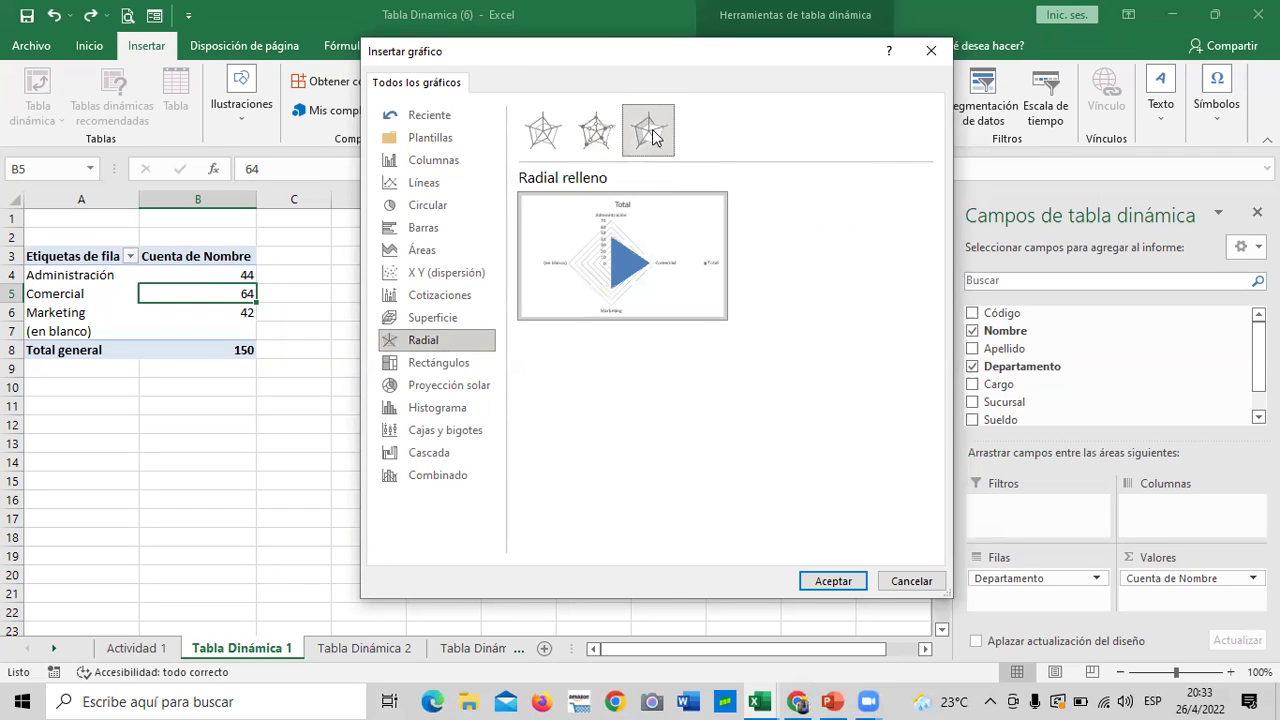
mouse_move(657, 241)
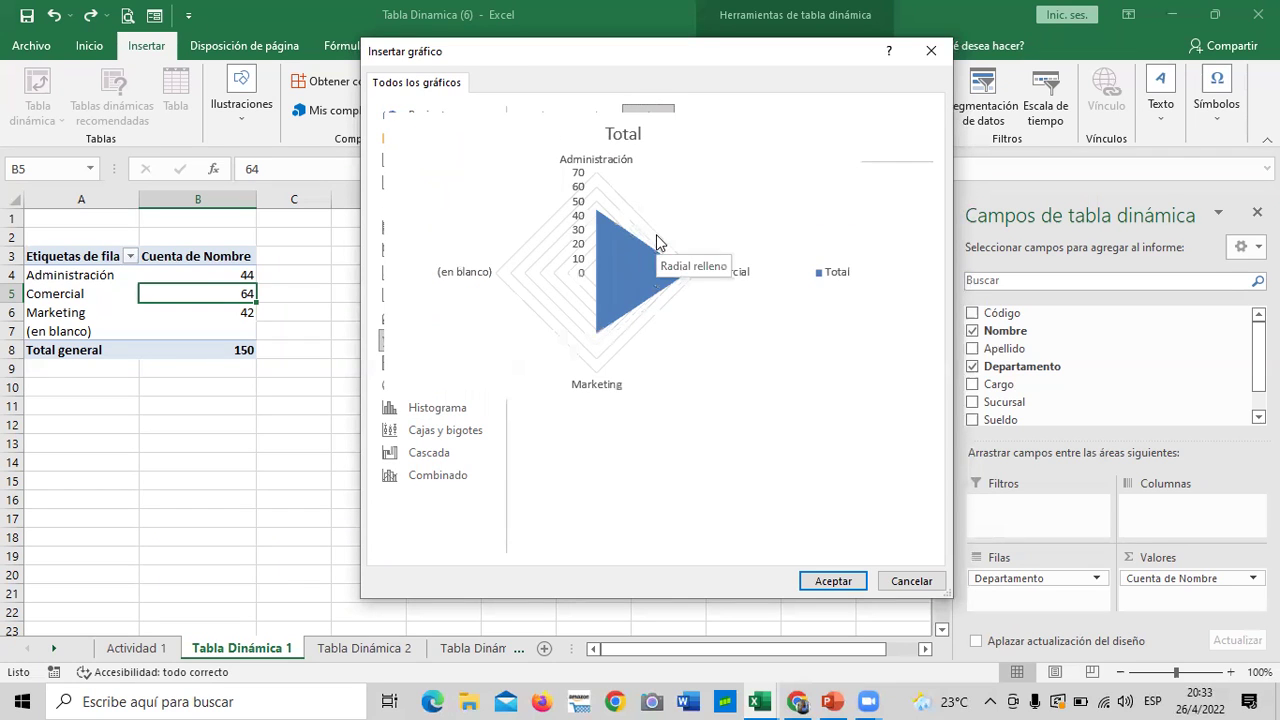
left_click(429, 318)
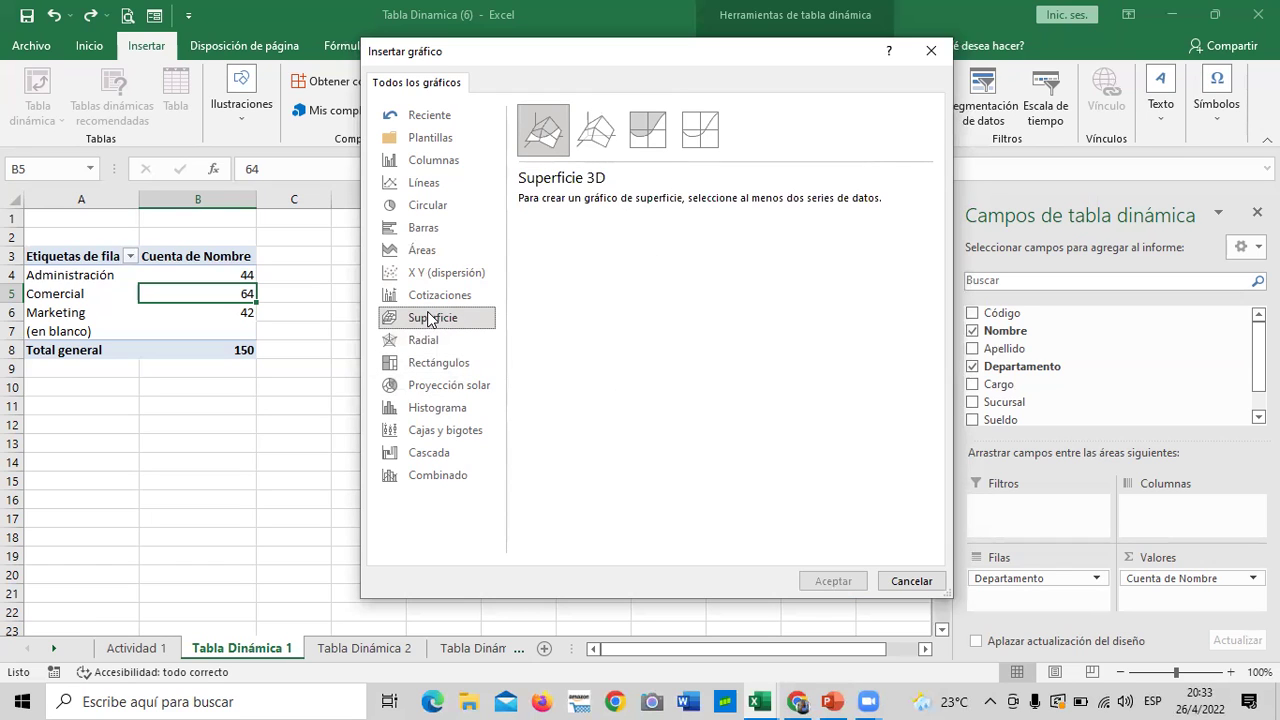
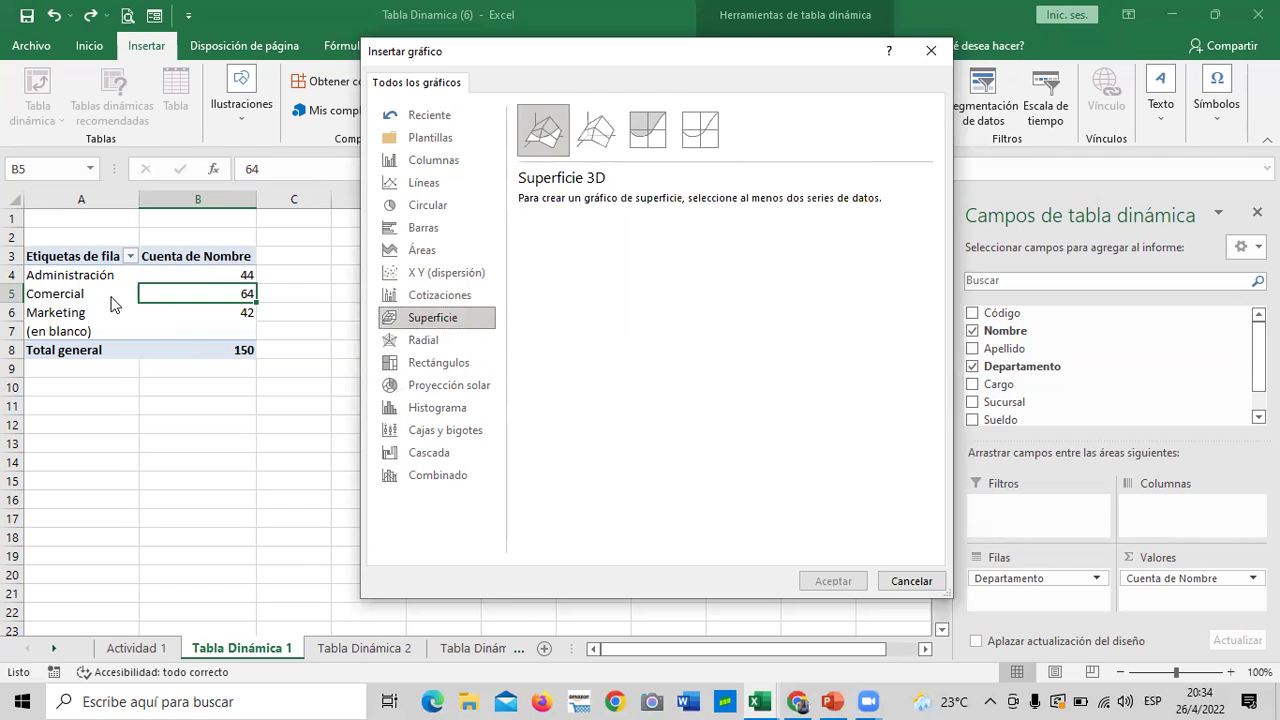
Preview the Cotizaciones and Áreas chart types in the Insertar gráfico dialog
left_click(450, 298)
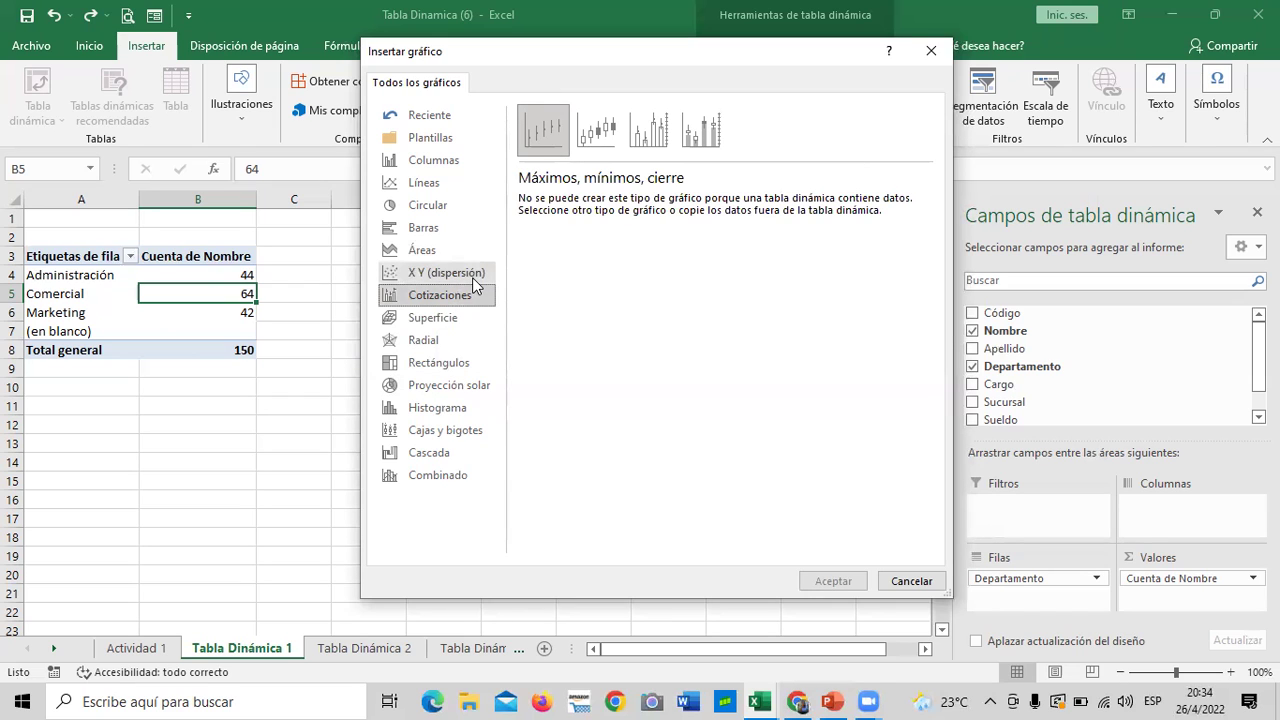
left_click(420, 252)
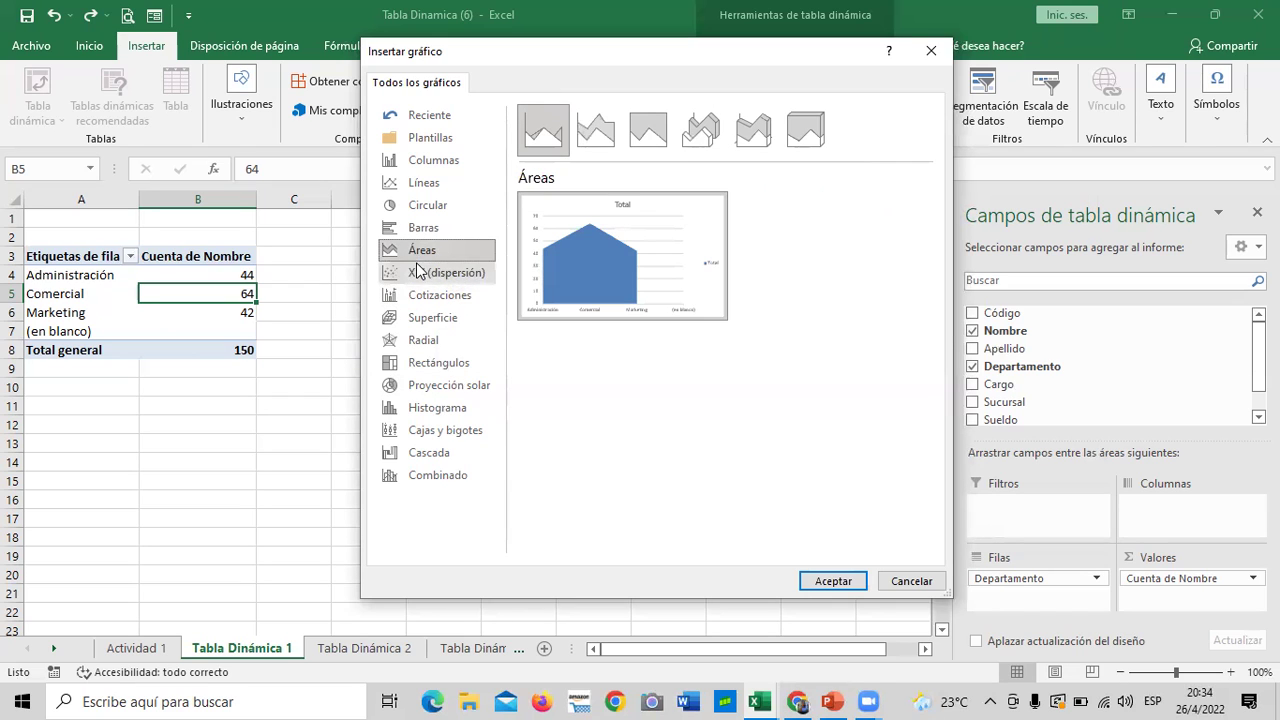
Close the chart chooser without inserting and switch to the Tabla Dinámica 2 sheet
left_click(931, 51)
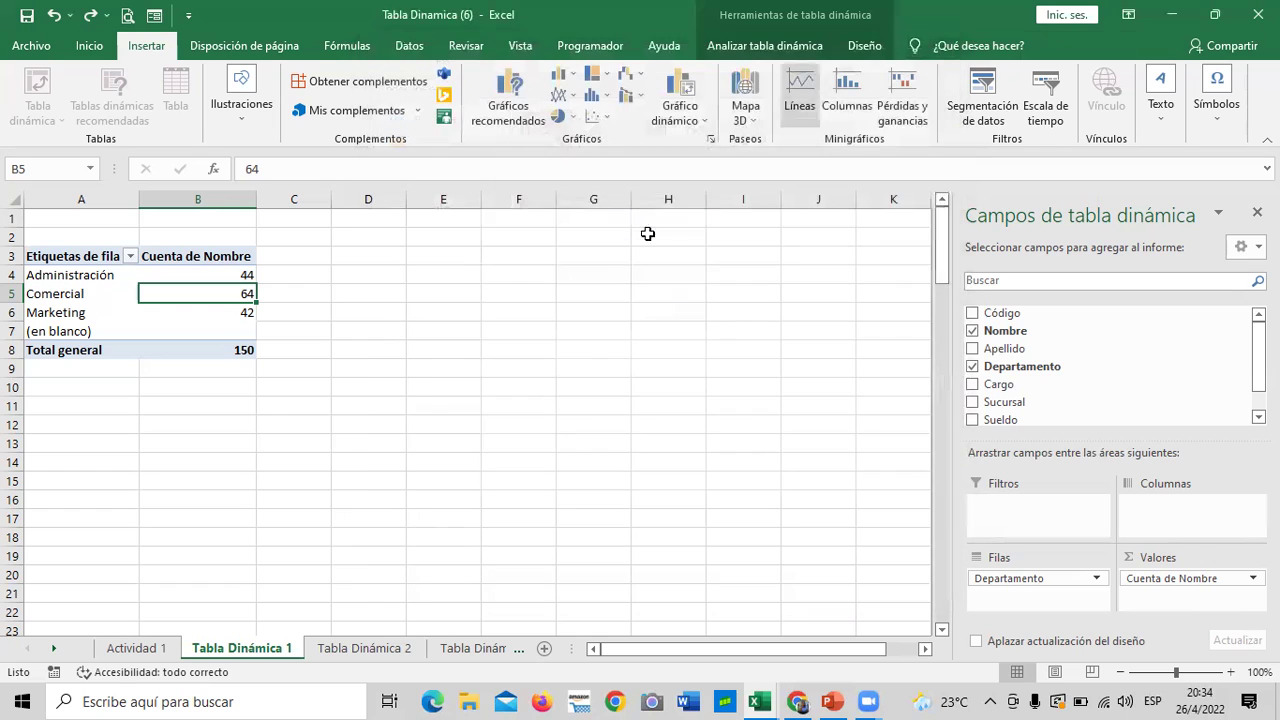
left_click(583, 352)
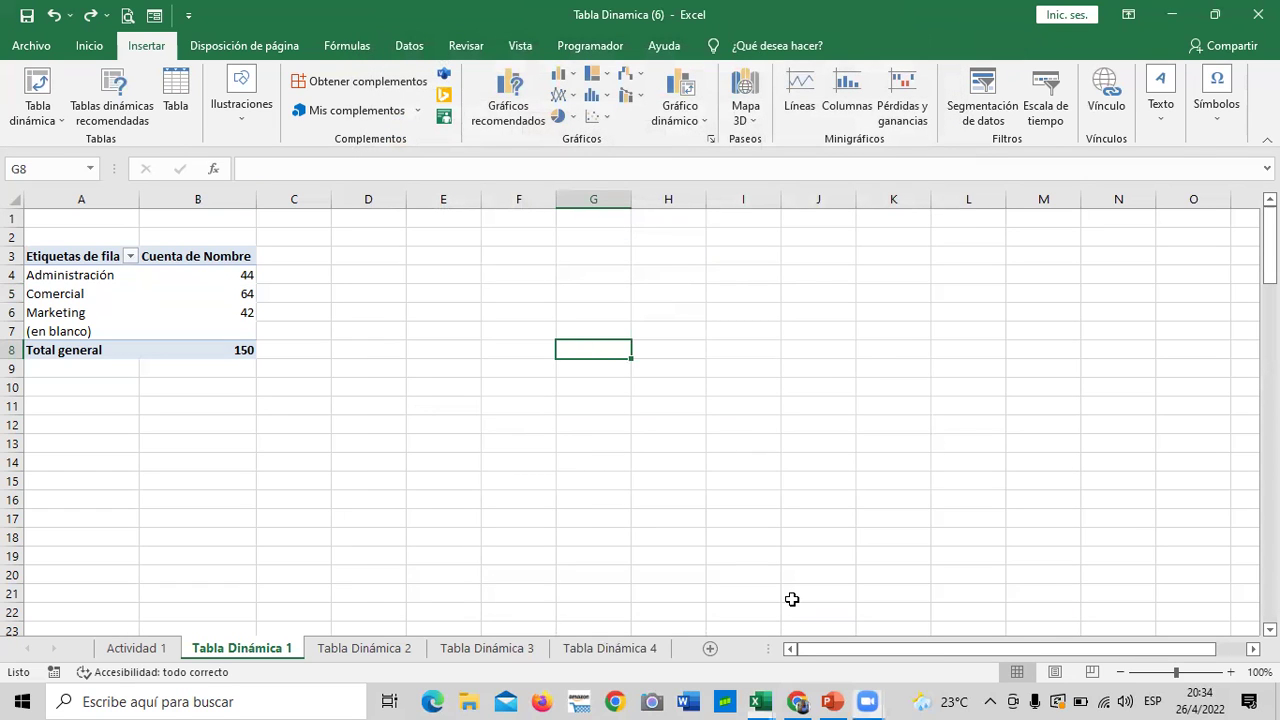
left_click(388, 652)
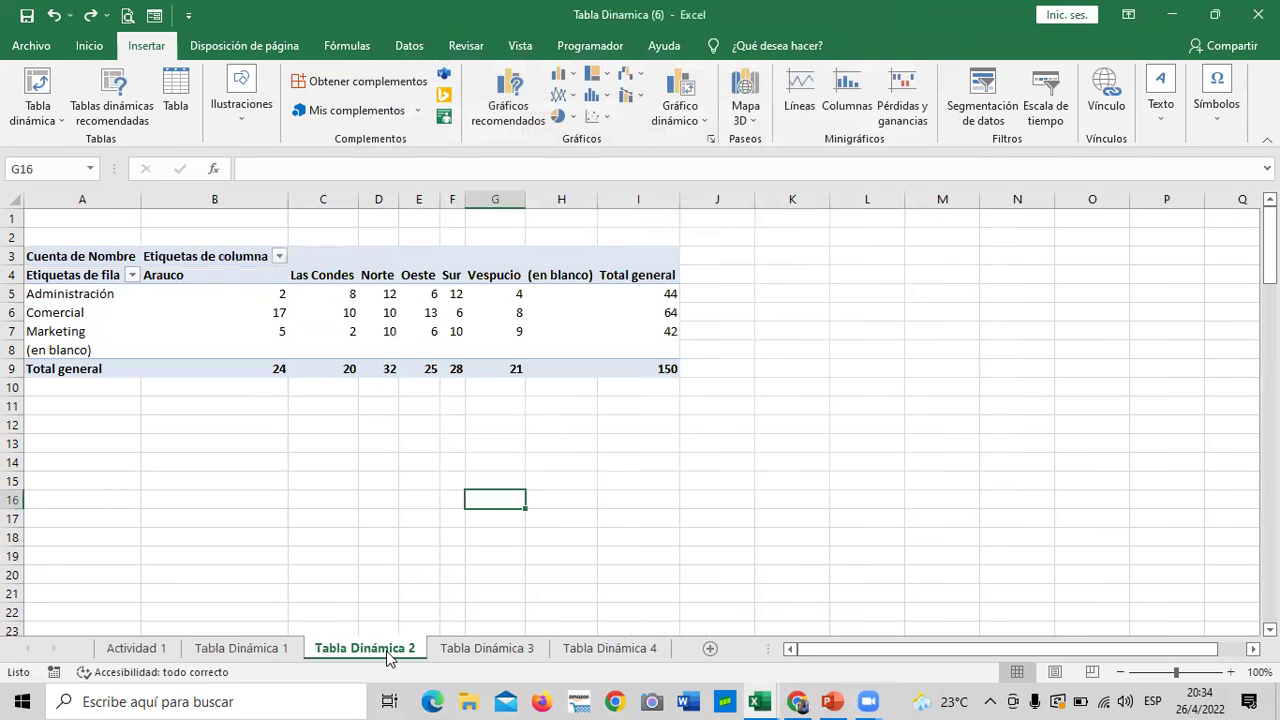
Select cell C5 in the pivot table, then open and dismiss the Gráfico dinámico options
left_click(343, 517)
left_click(333, 293)
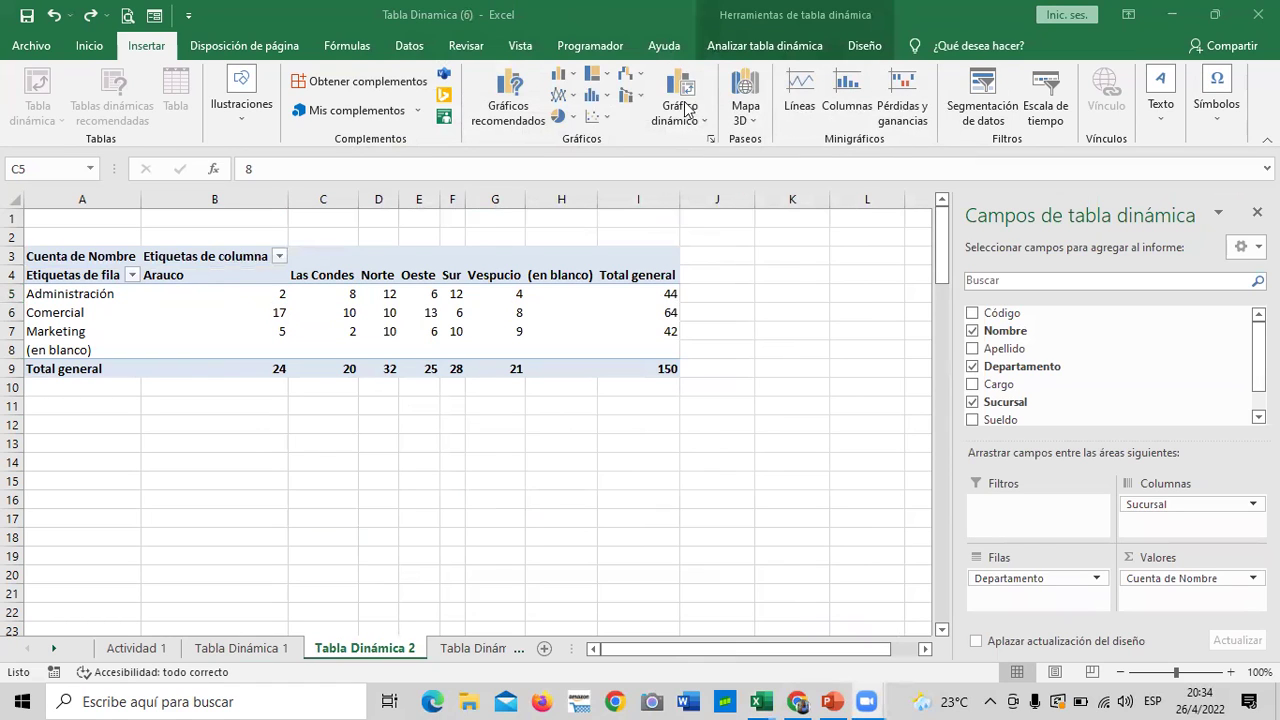
left_click(692, 92)
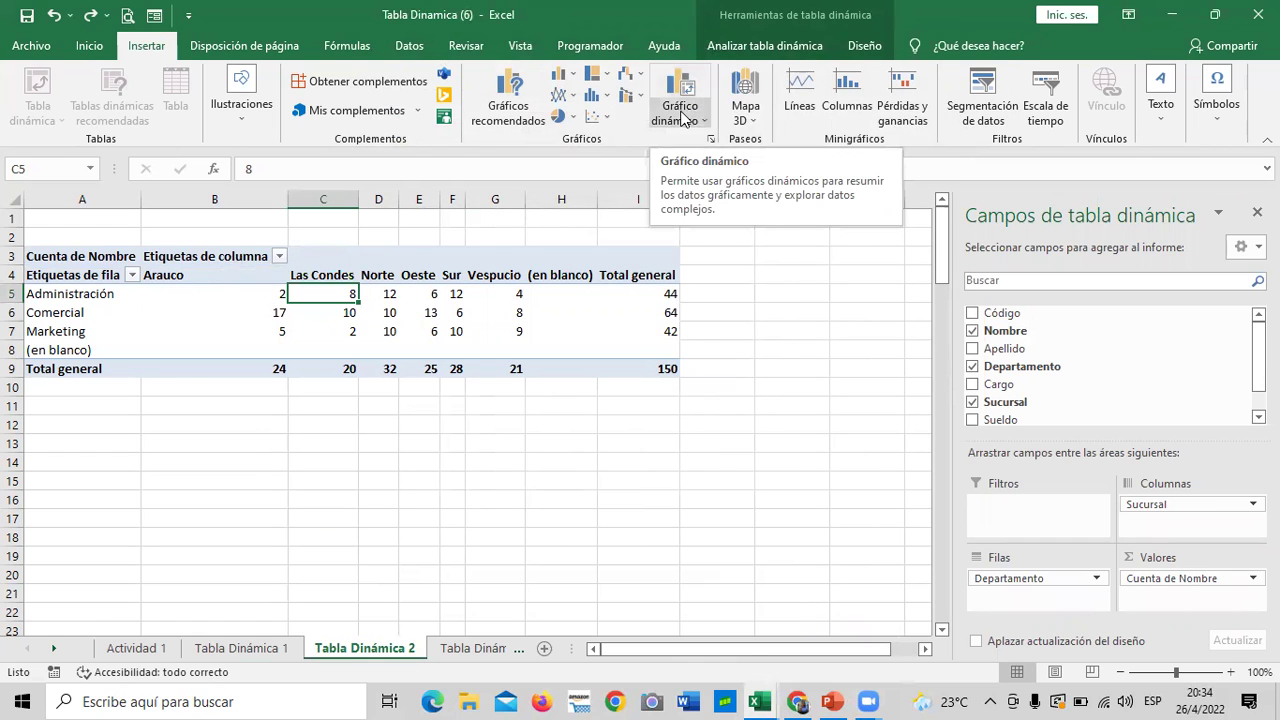
left_click(679, 118)
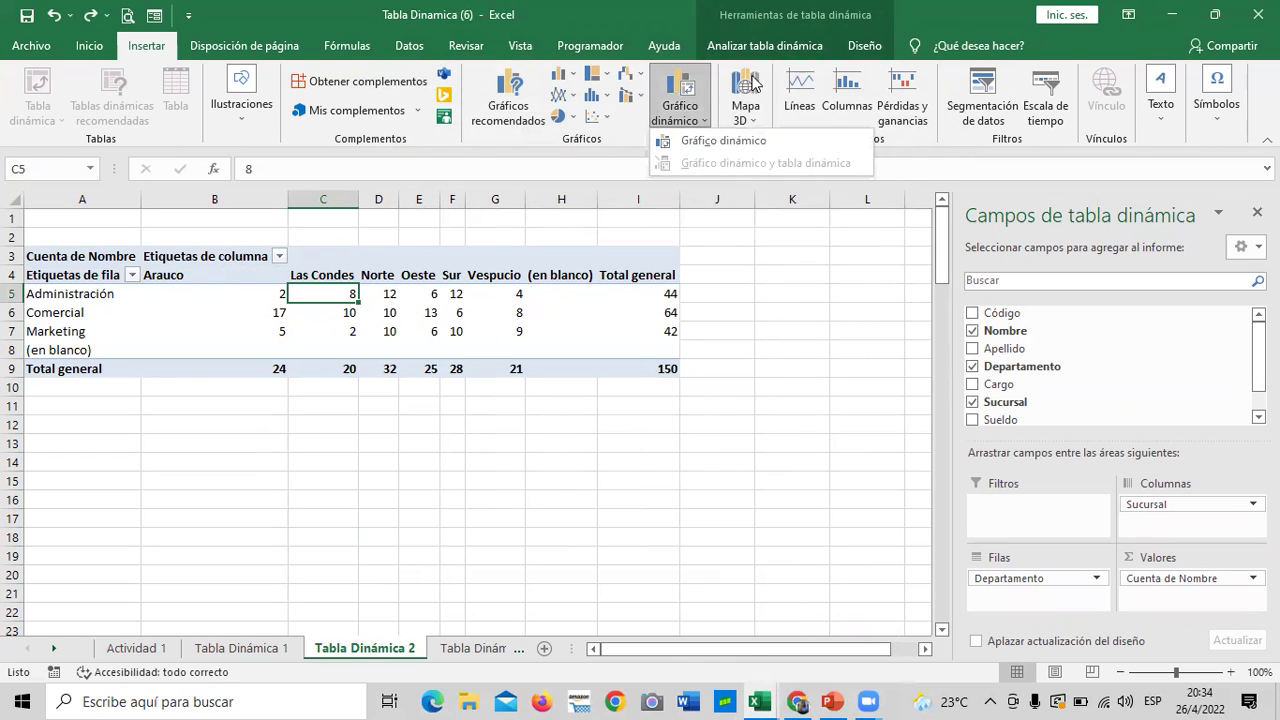
left_click(780, 47)
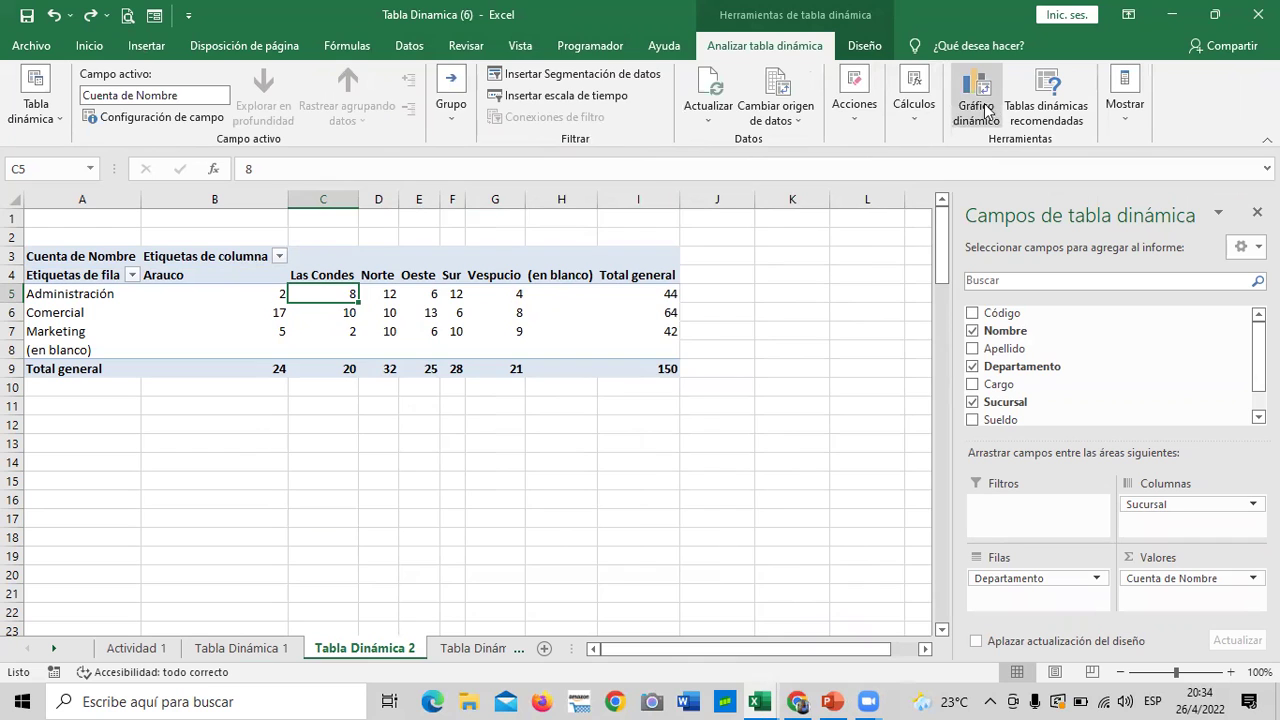
Start a pivot chart and preview Líneas, Circular, Columnas, Barras, Áreas and X Y types
left_click(984, 108)
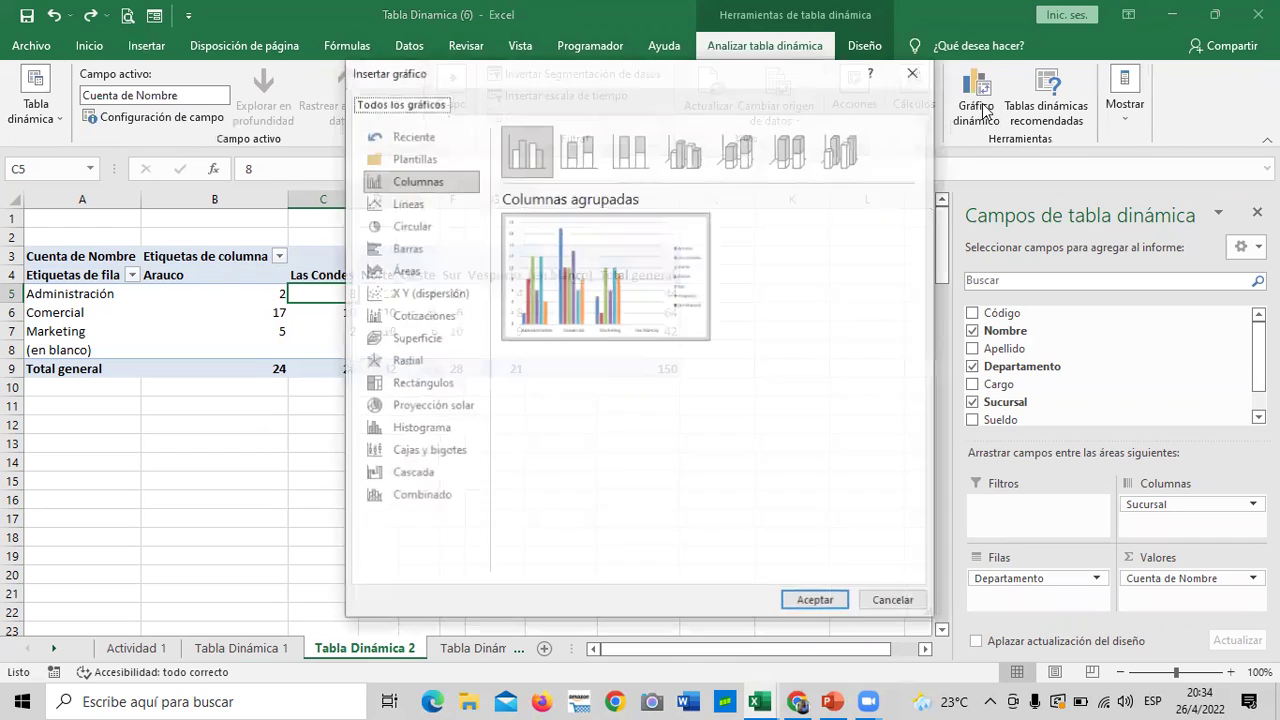
left_click(423, 205)
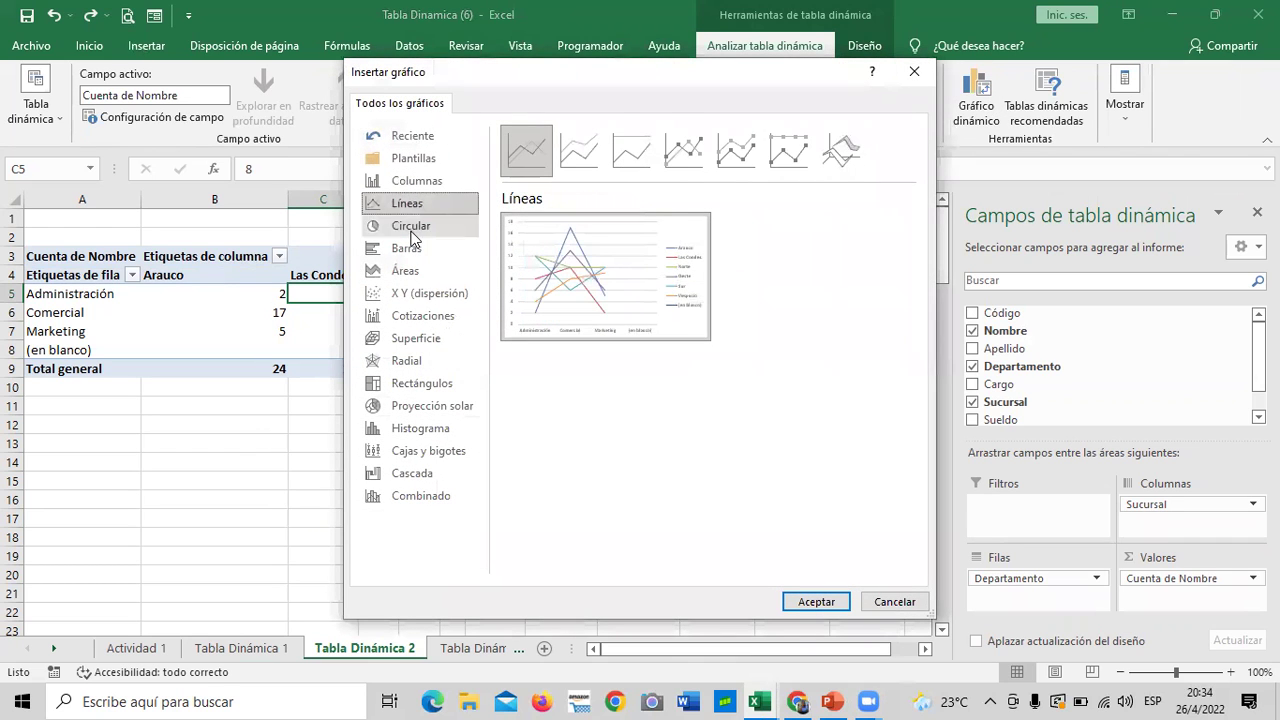
left_click(412, 230)
left_click(413, 185)
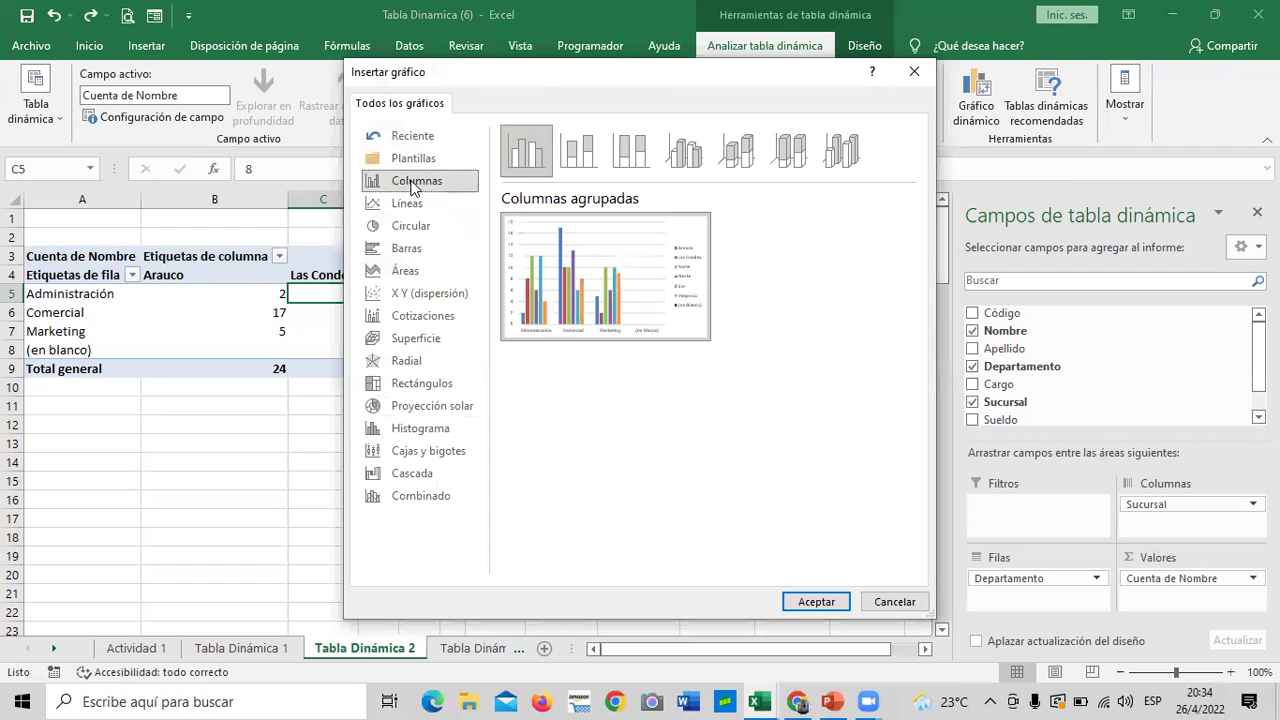
left_click(405, 201)
left_click(408, 225)
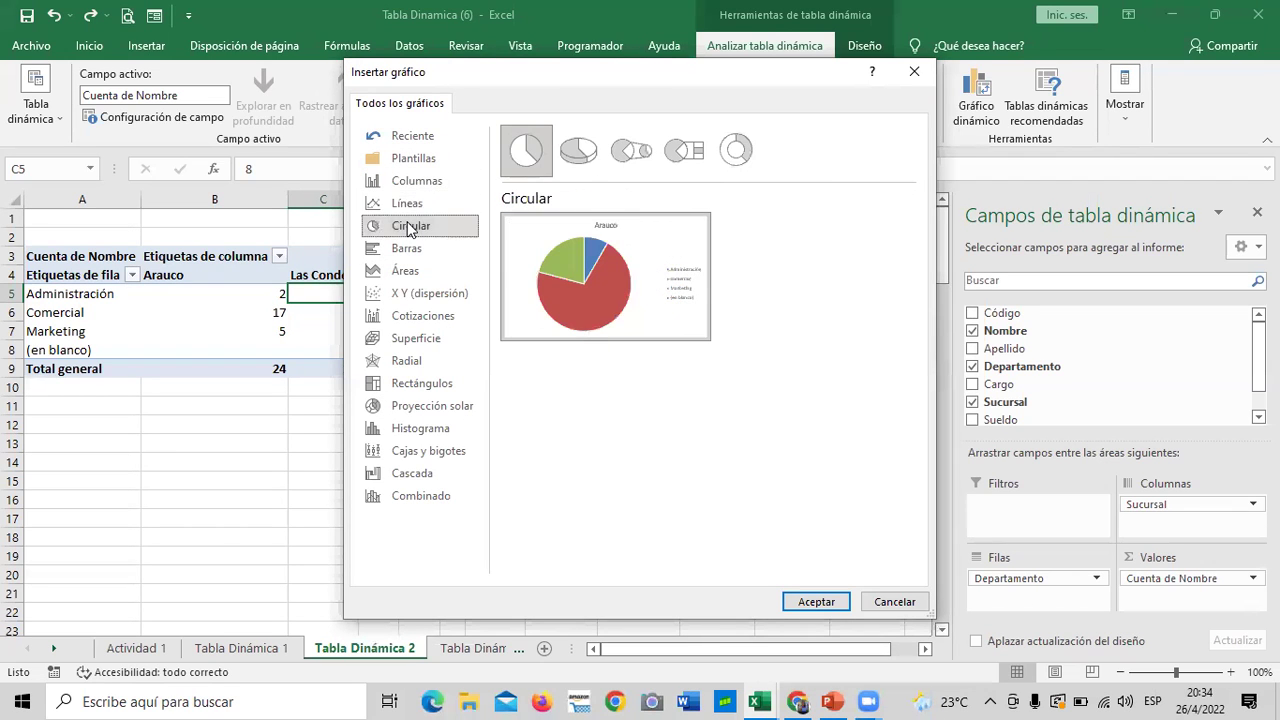
left_click(422, 250)
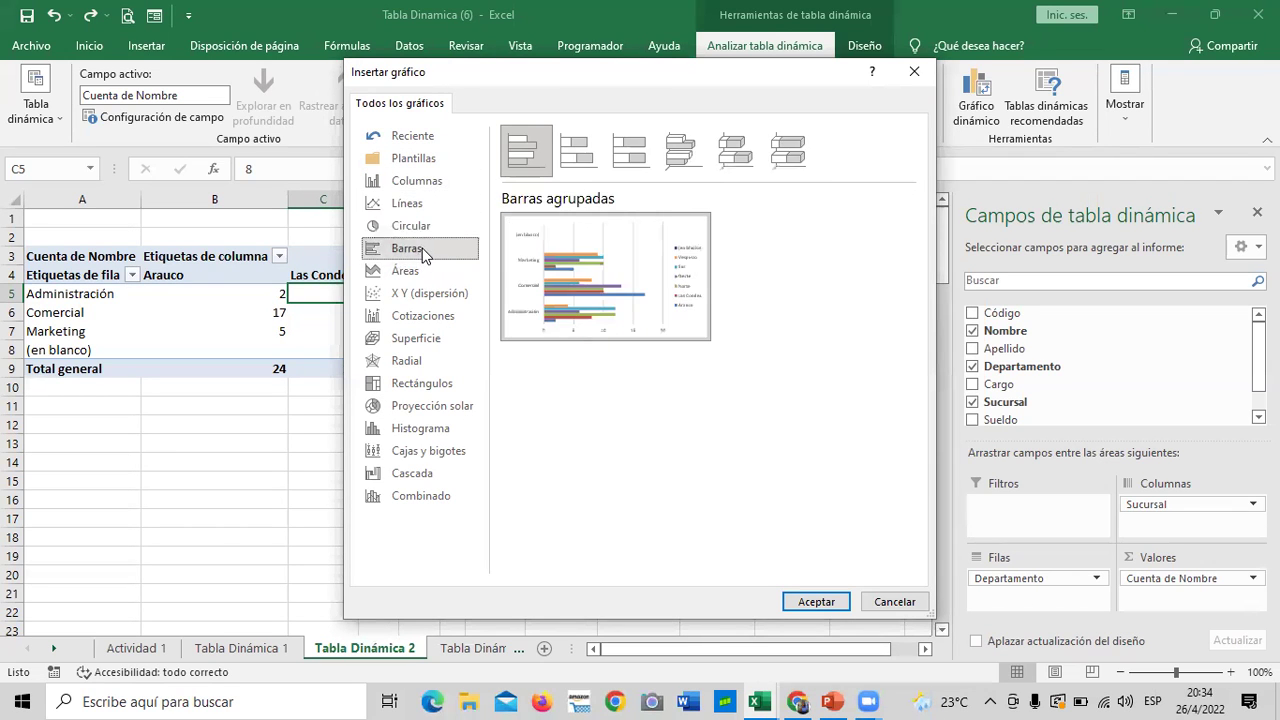
left_click(406, 271)
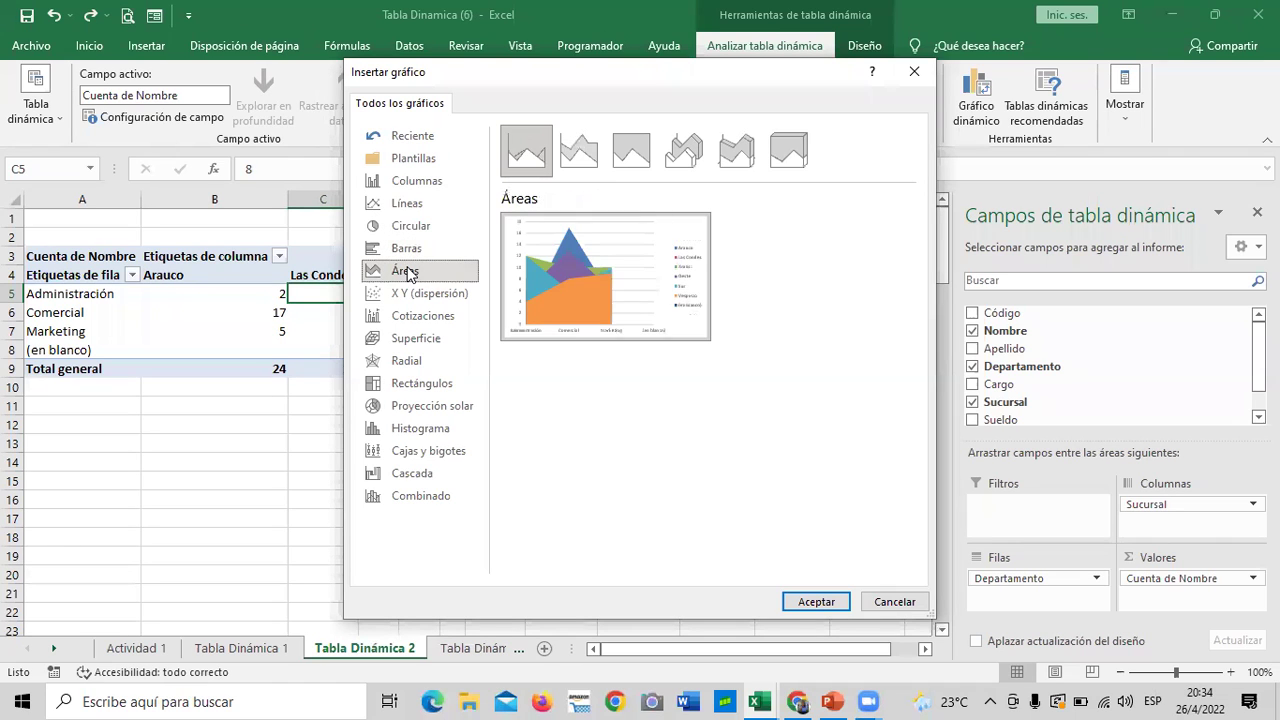
left_click(421, 296)
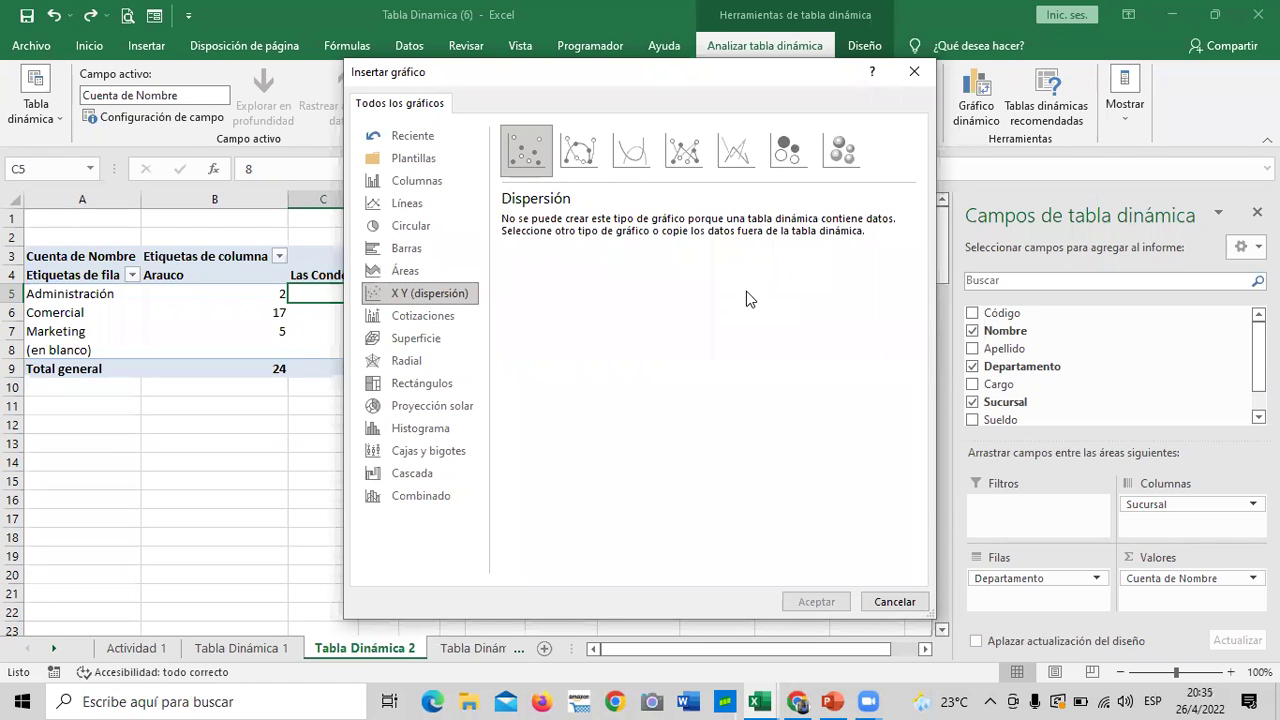
Preview Cotizaciones, Superficie, Radial, Rectángulos, Proyección solar, Histograma, Cascada and Combinado chart types
left_click(439, 320)
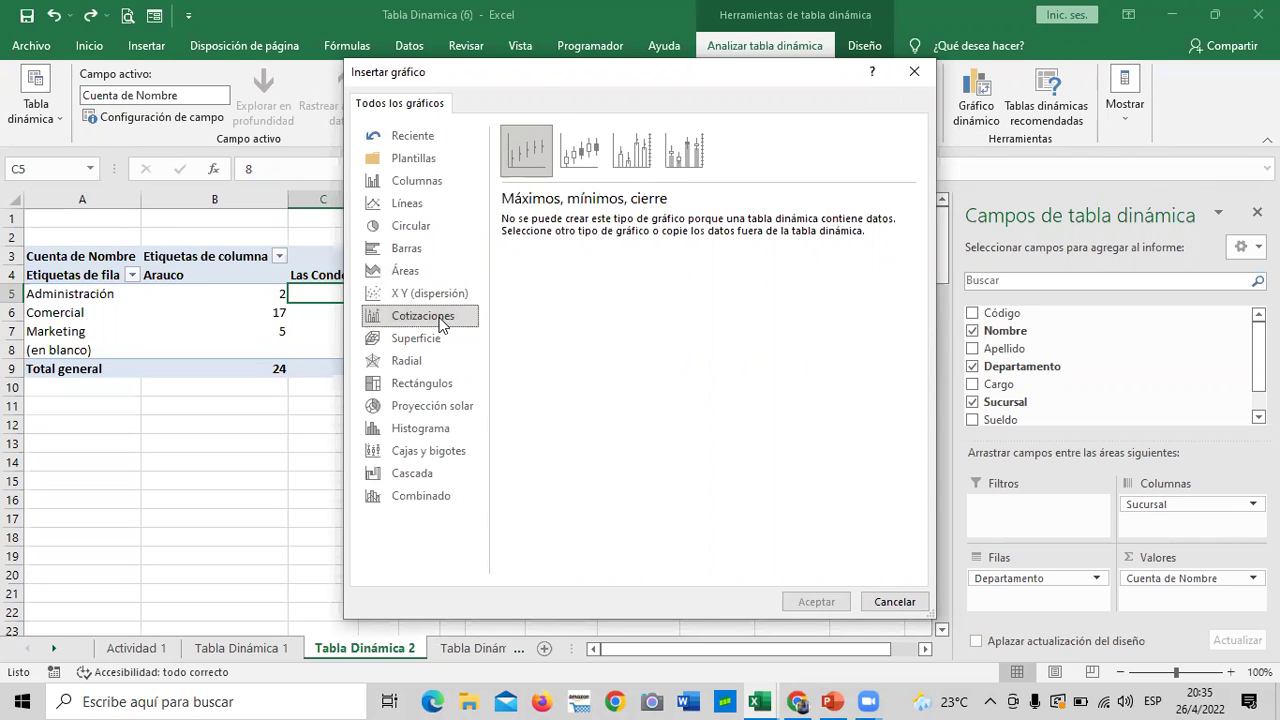
left_click(424, 343)
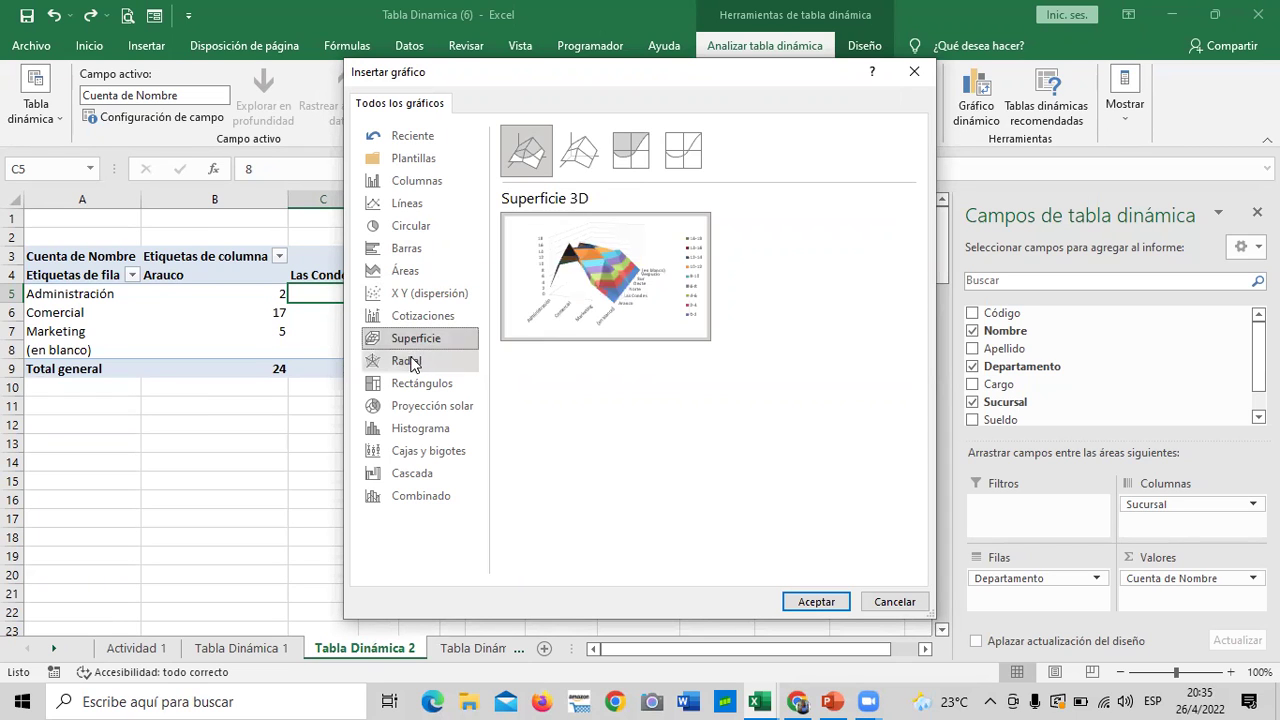
left_click(412, 364)
left_click(413, 388)
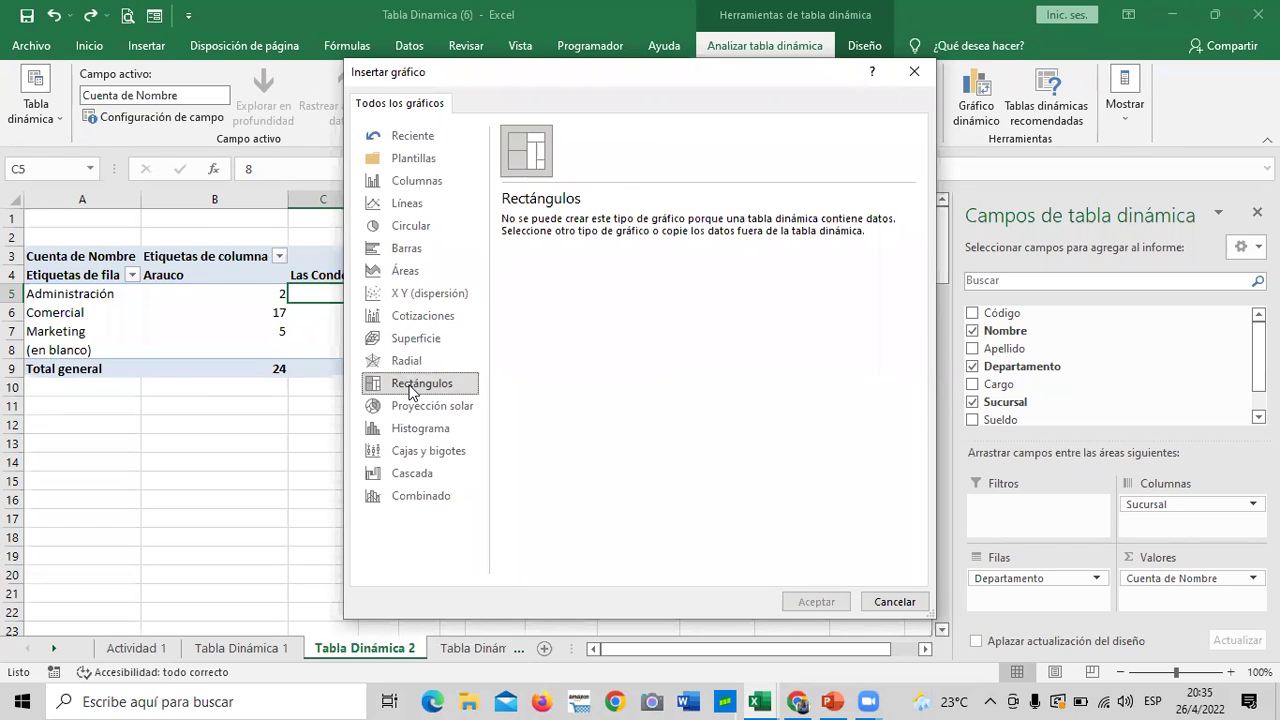
left_click(410, 408)
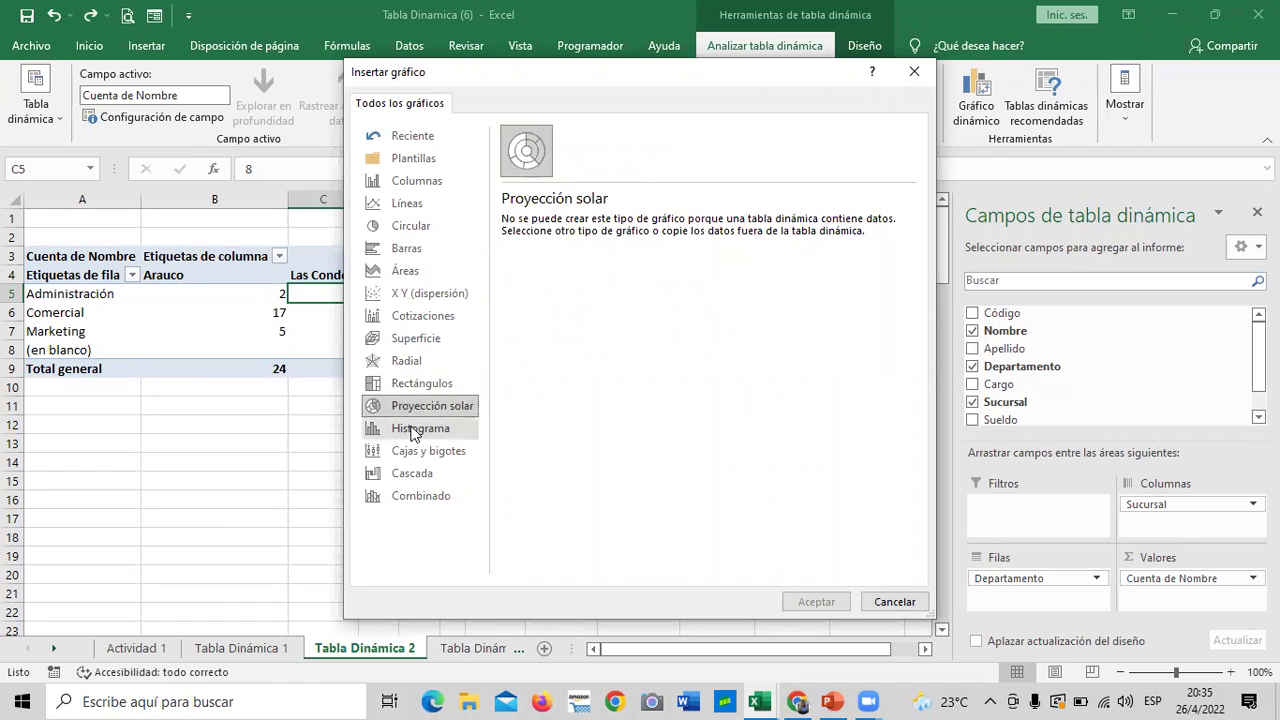
left_click(412, 432)
left_click(412, 474)
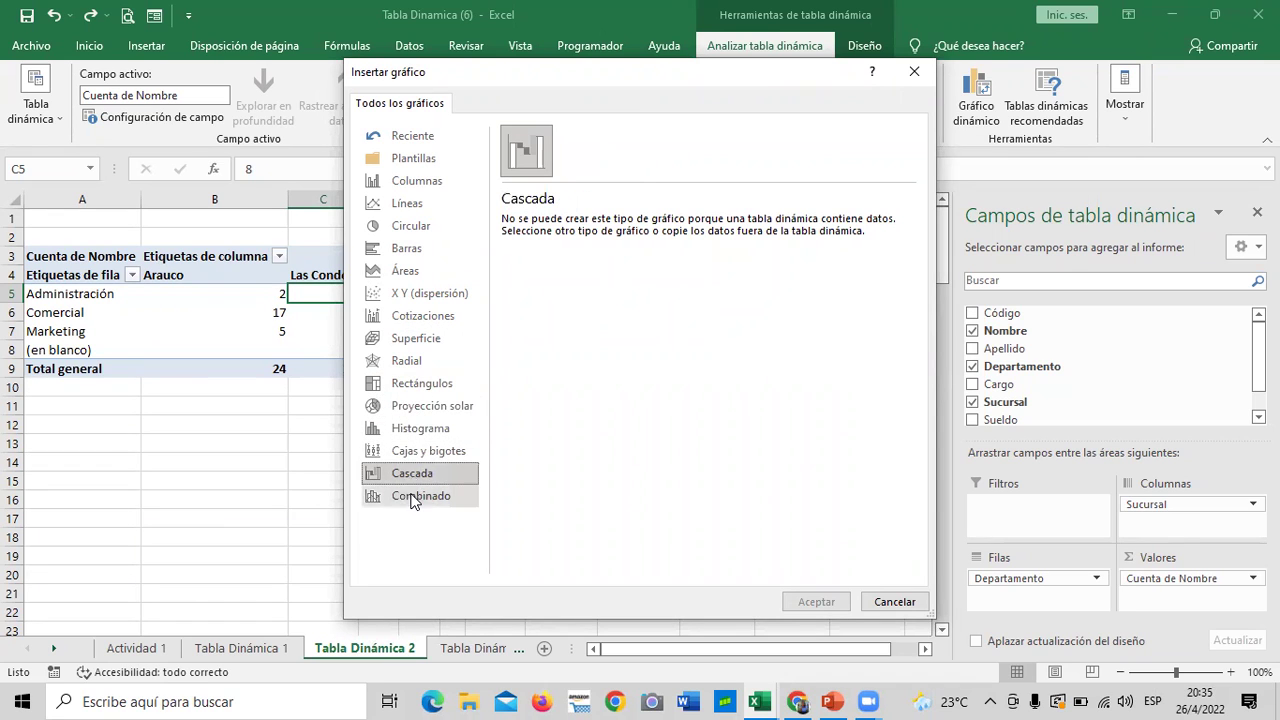
left_click(414, 503)
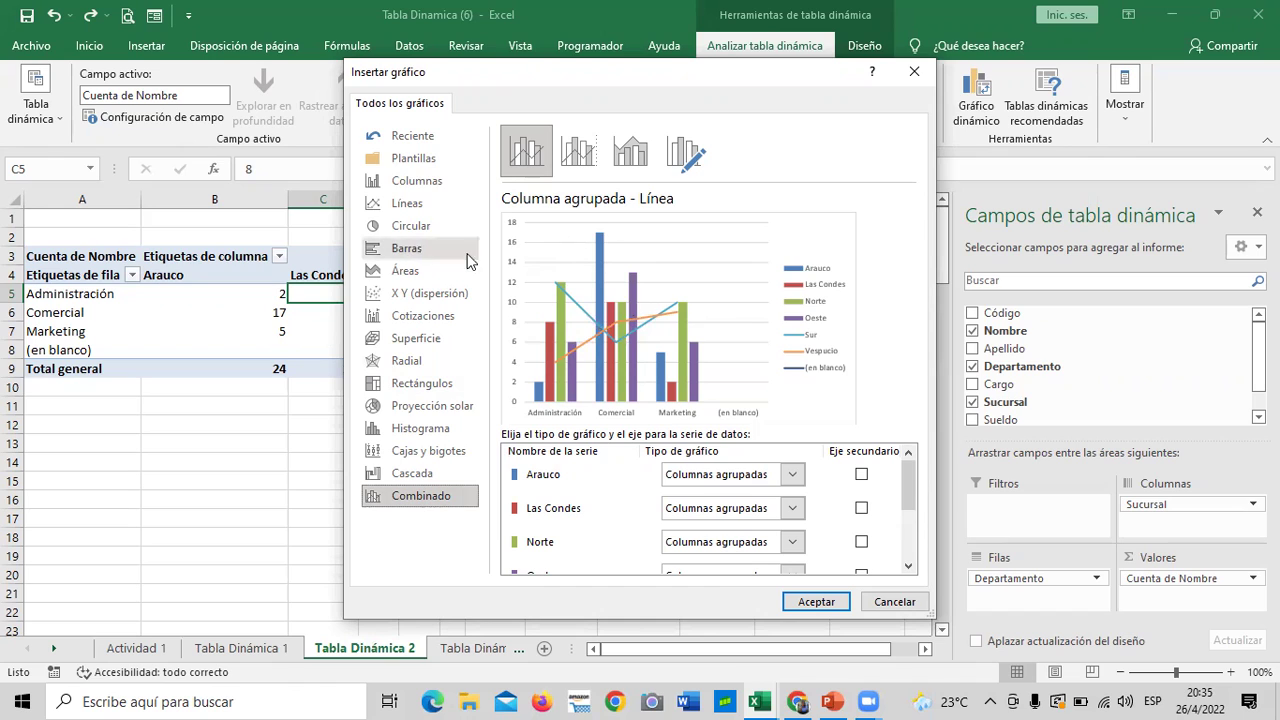
Compare the Columnas variants: stacked, 100% stacked, 3D, clustered 3D and stacked 3D
left_click(423, 183)
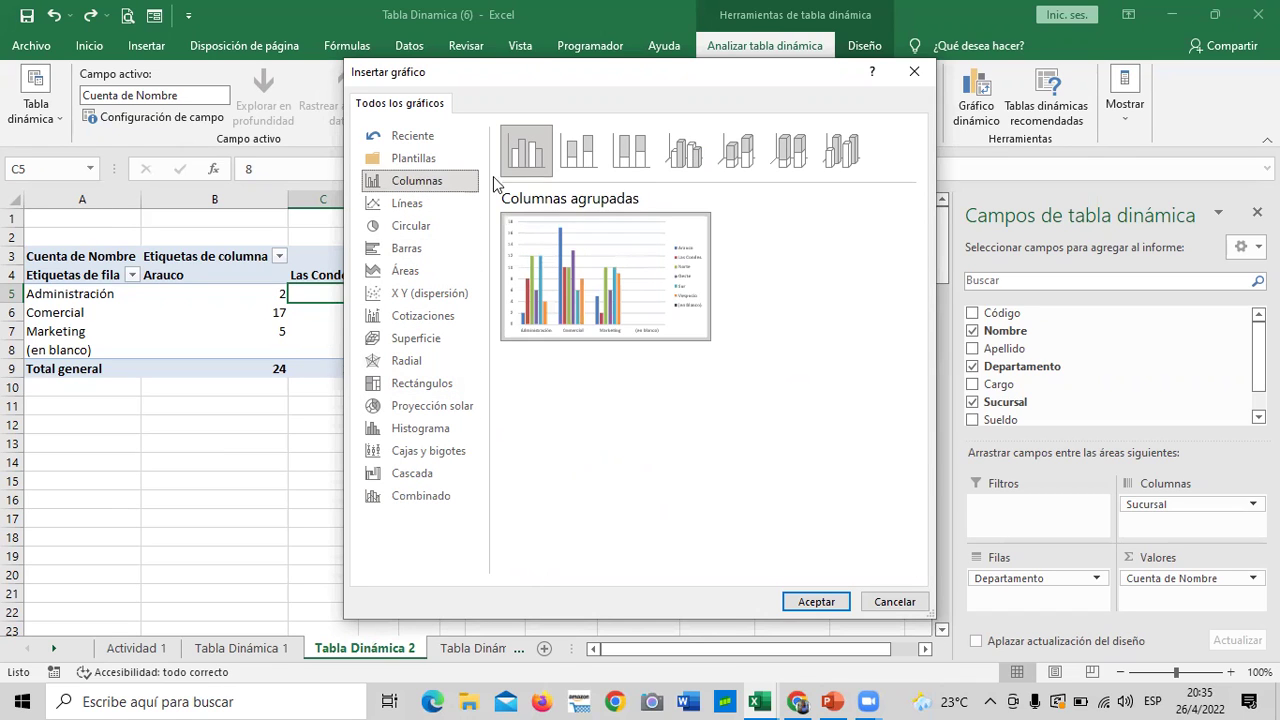
left_click(571, 155)
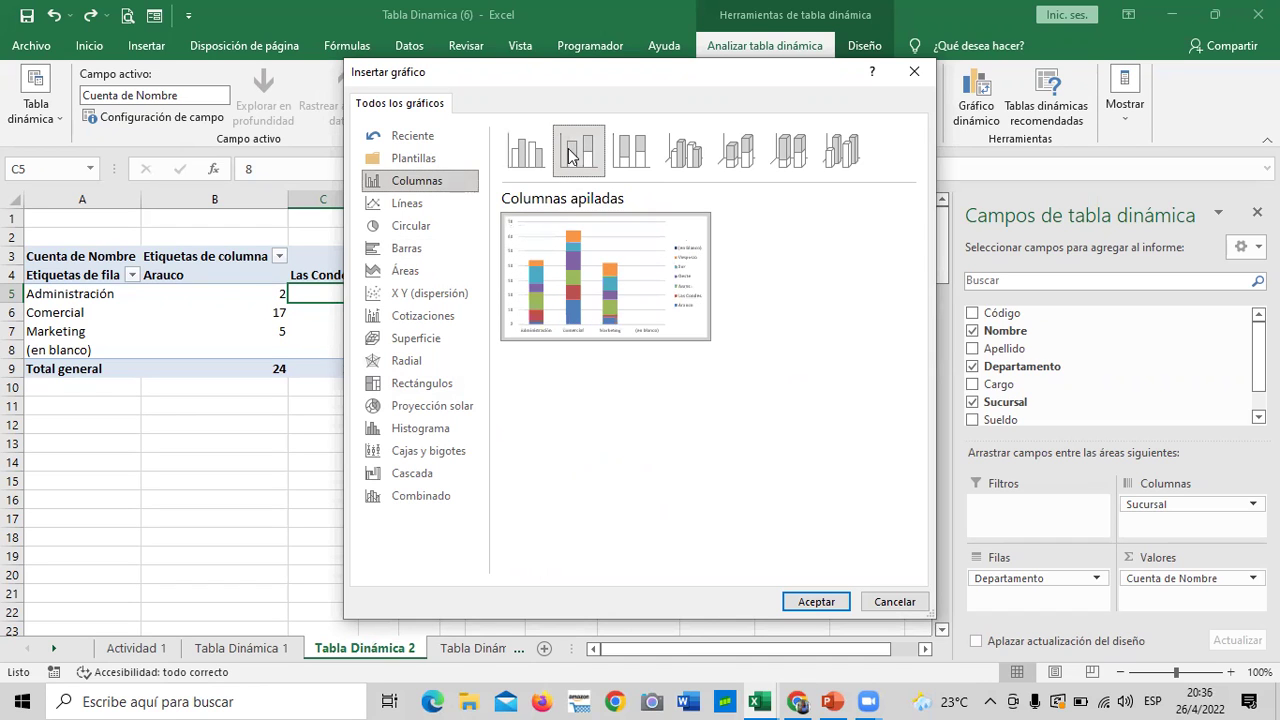
left_click(641, 155)
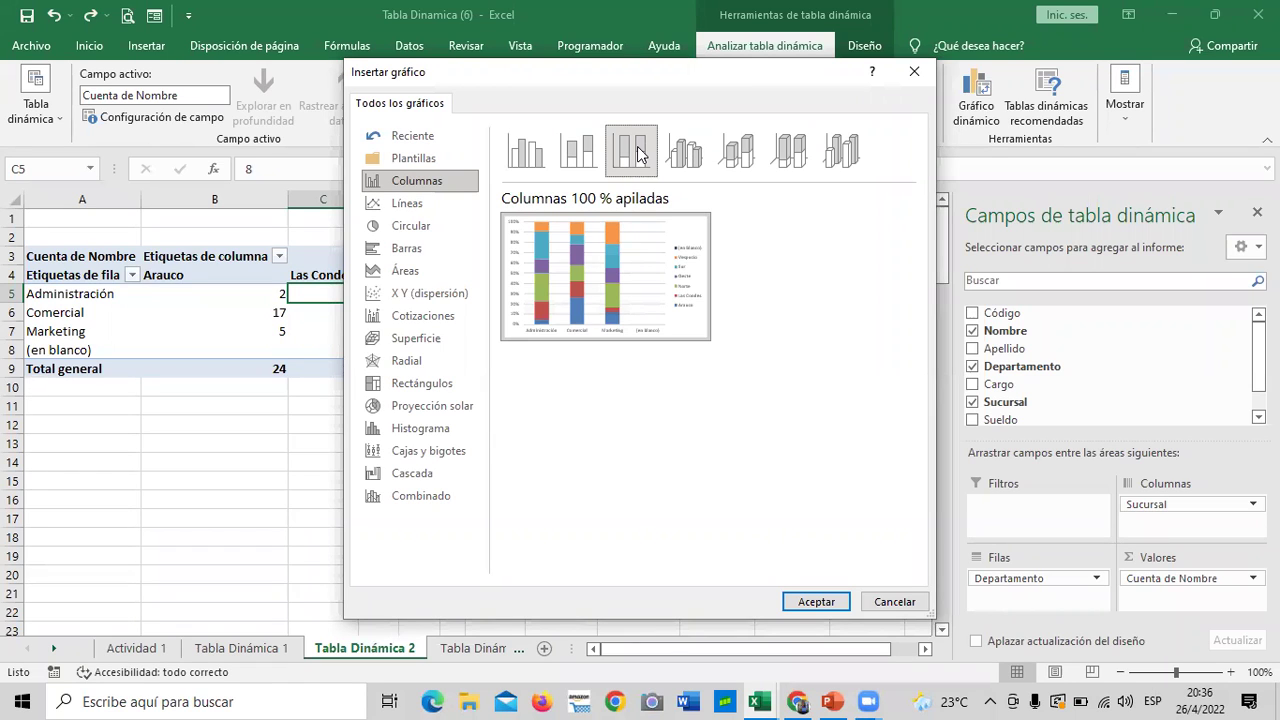
left_click(856, 155)
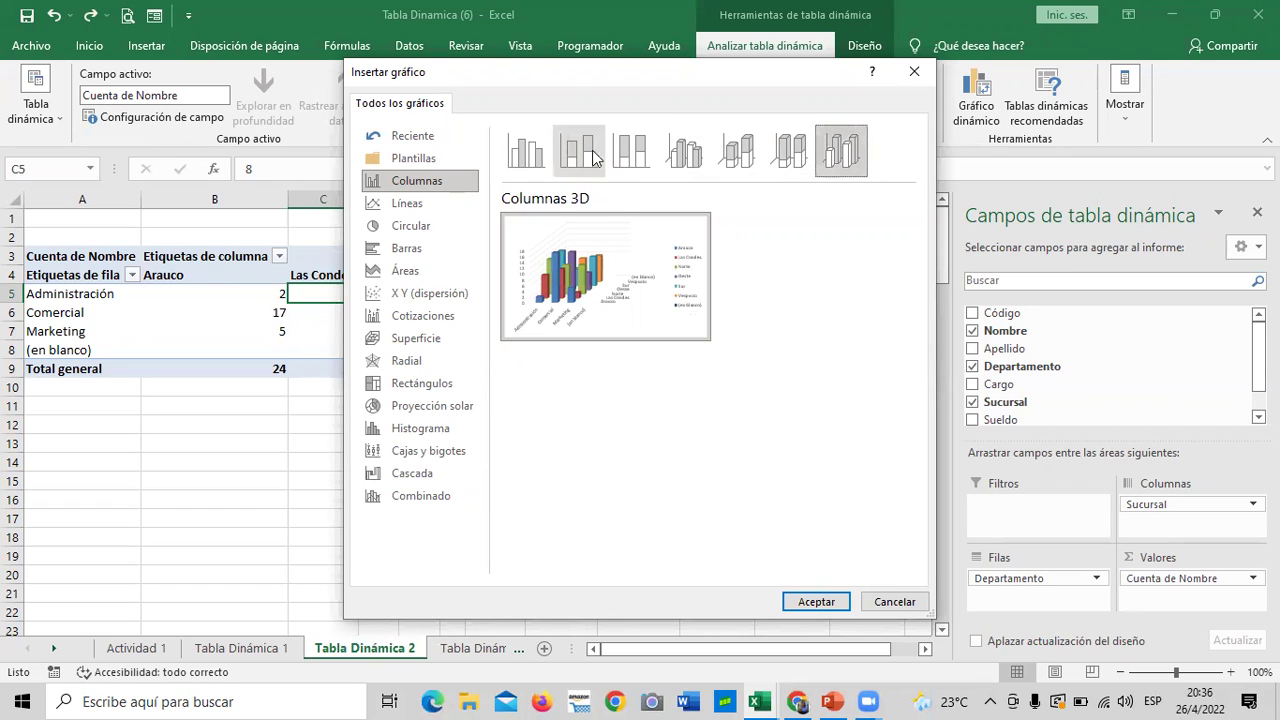
left_click(698, 161)
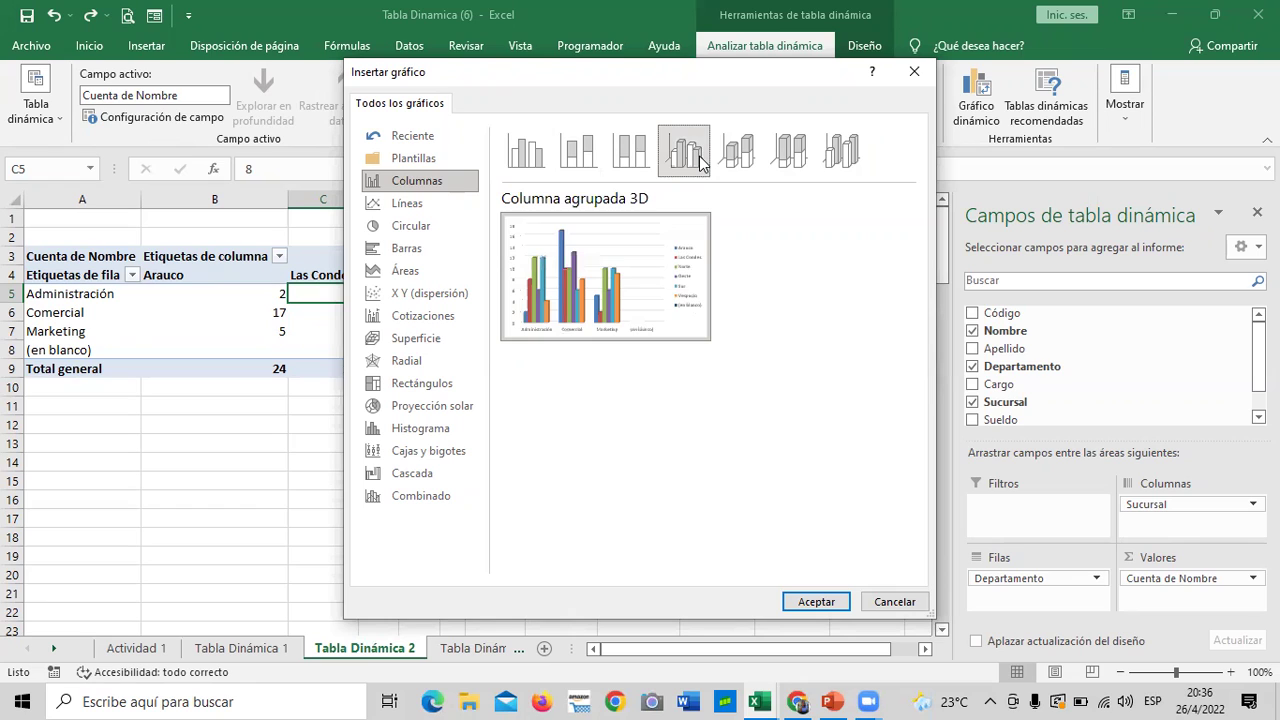
left_click(750, 153)
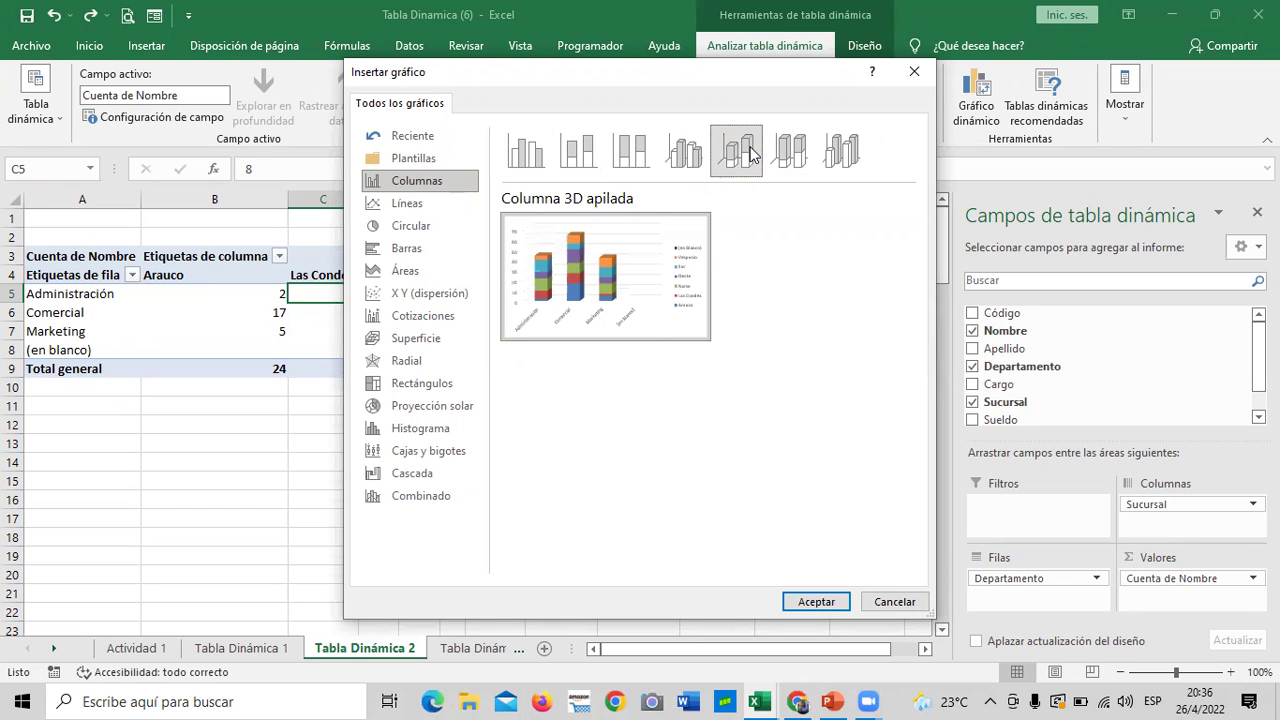
left_click(582, 157)
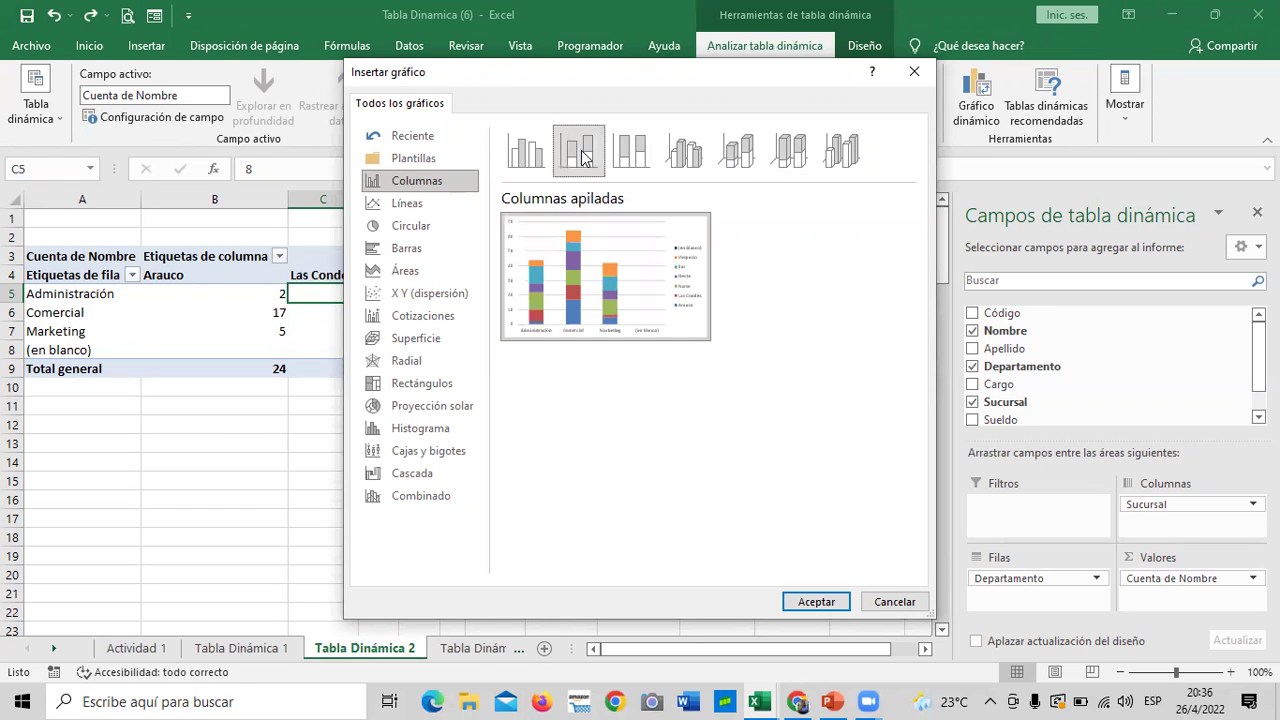
After a Circular preview, insert the Columna agrupada 3D pivot chart
left_click(426, 229)
mouse_move(542, 308)
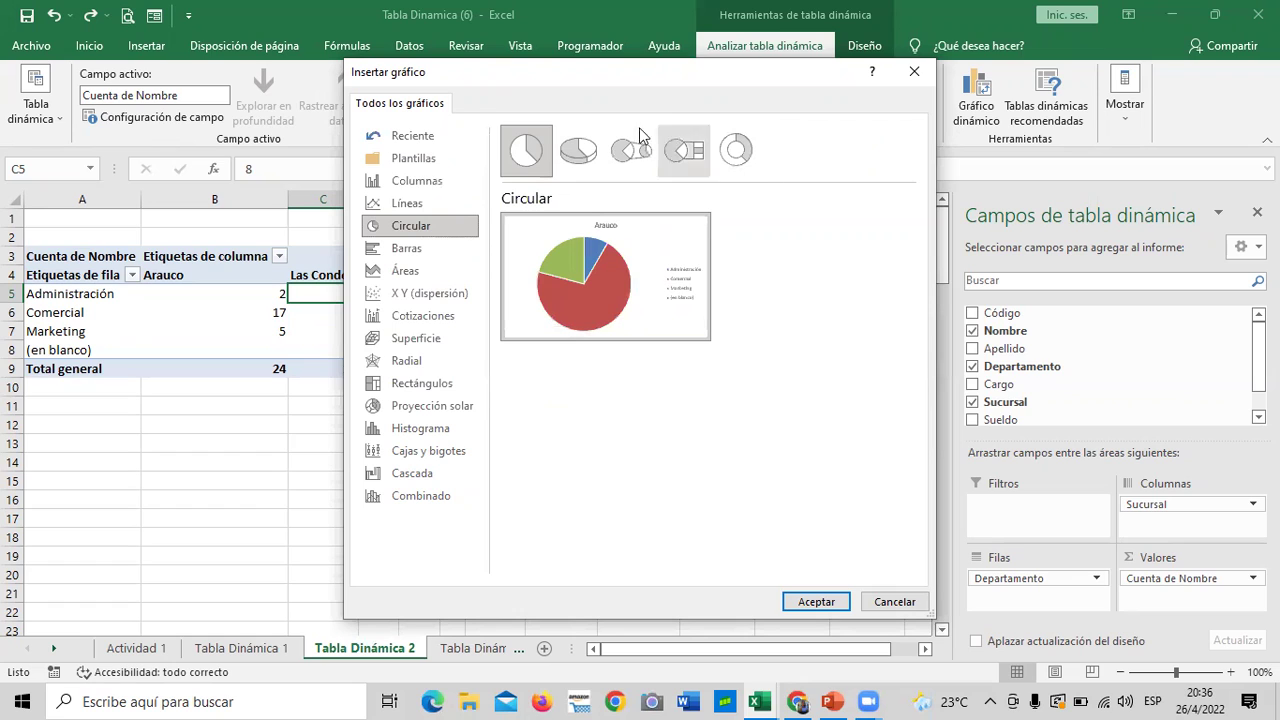
left_click(417, 181)
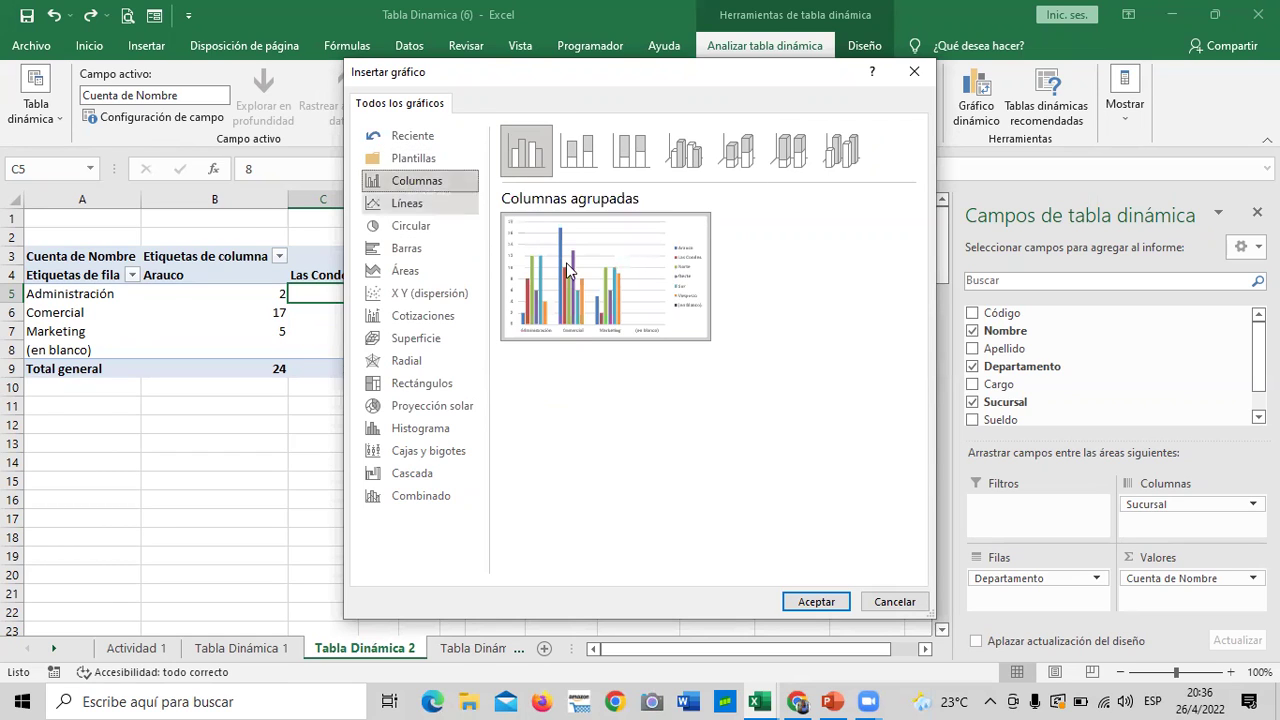
mouse_move(607, 317)
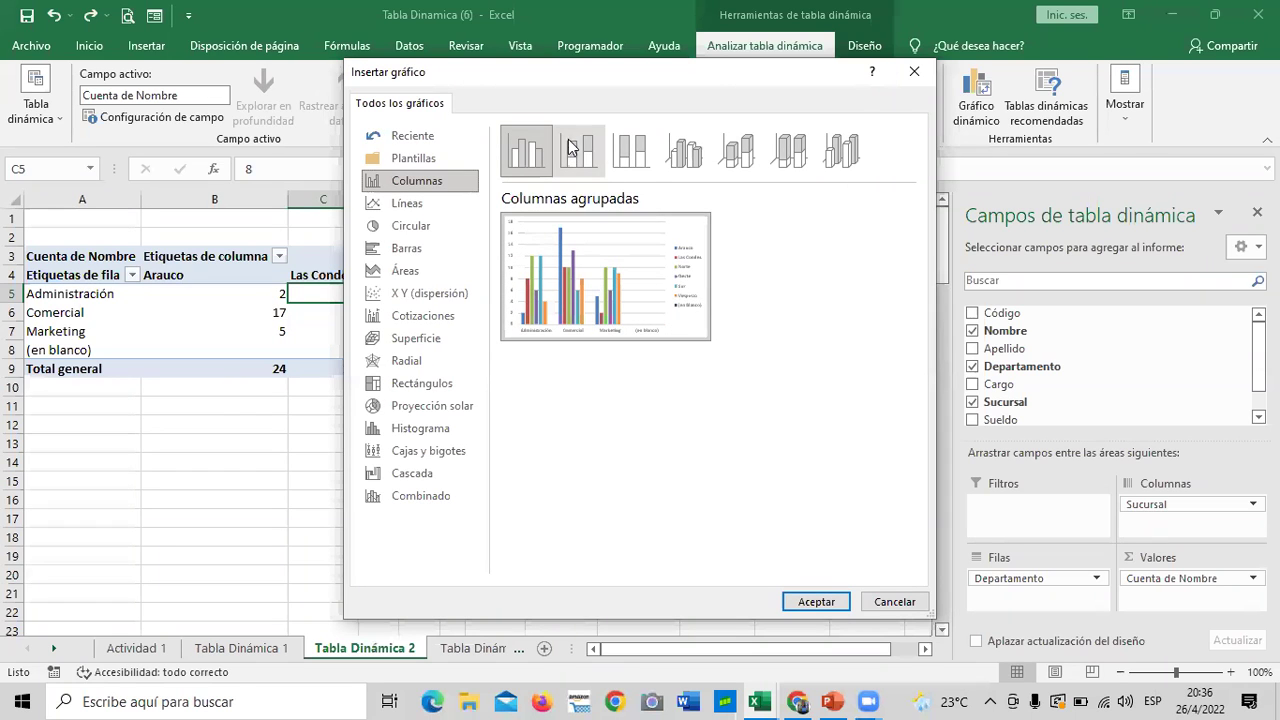
left_click(684, 152)
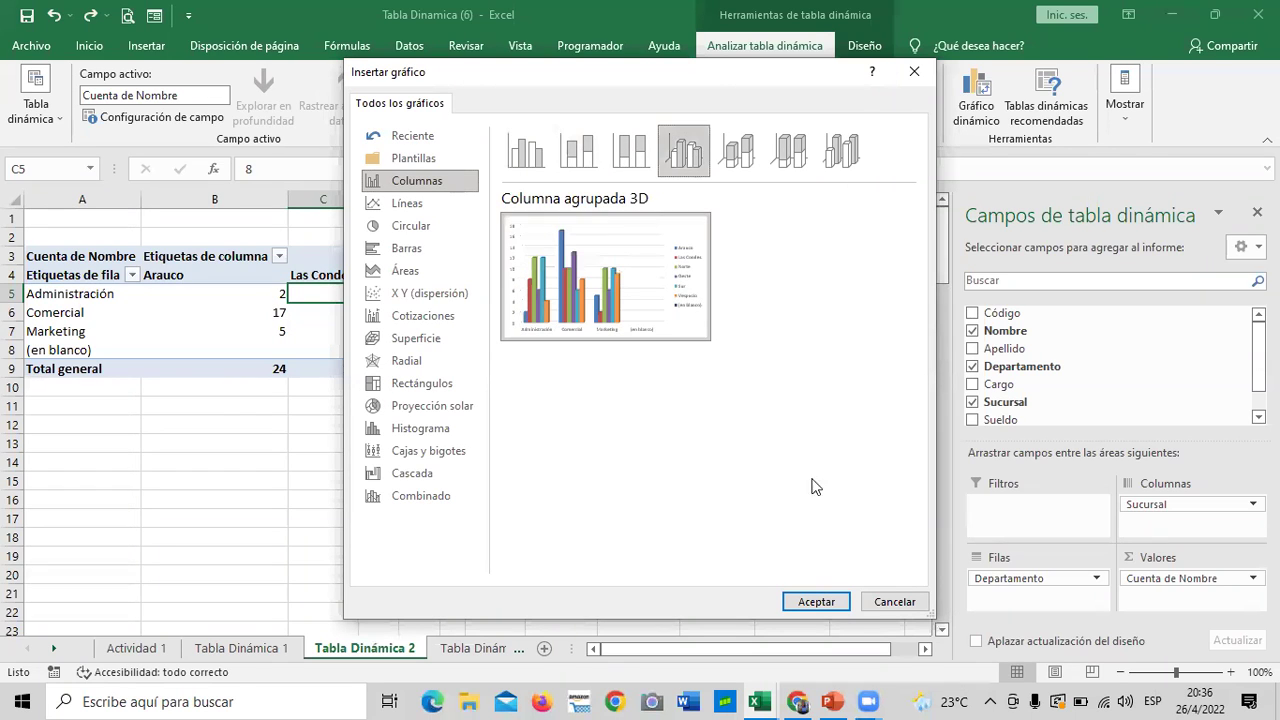
left_click(812, 601)
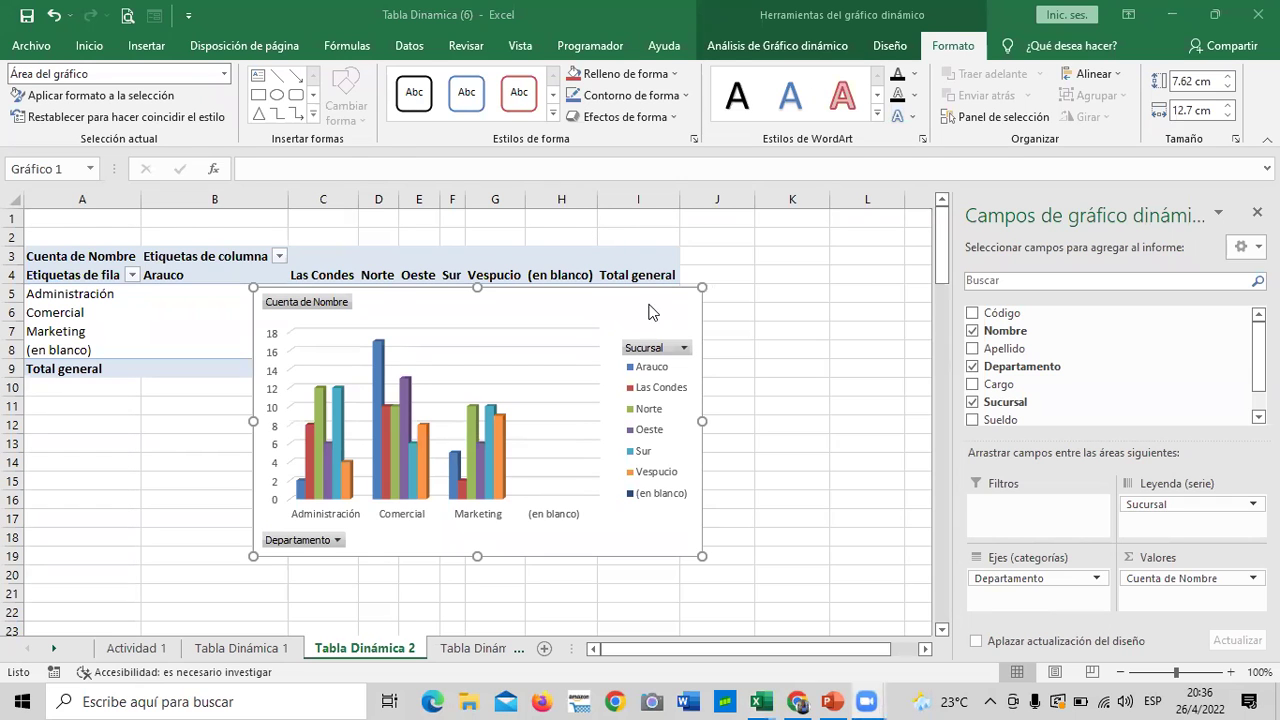
Move the pivot chart below and right of the pivot table, around rows 13–27
left_click_drag(636, 304, 660, 436)
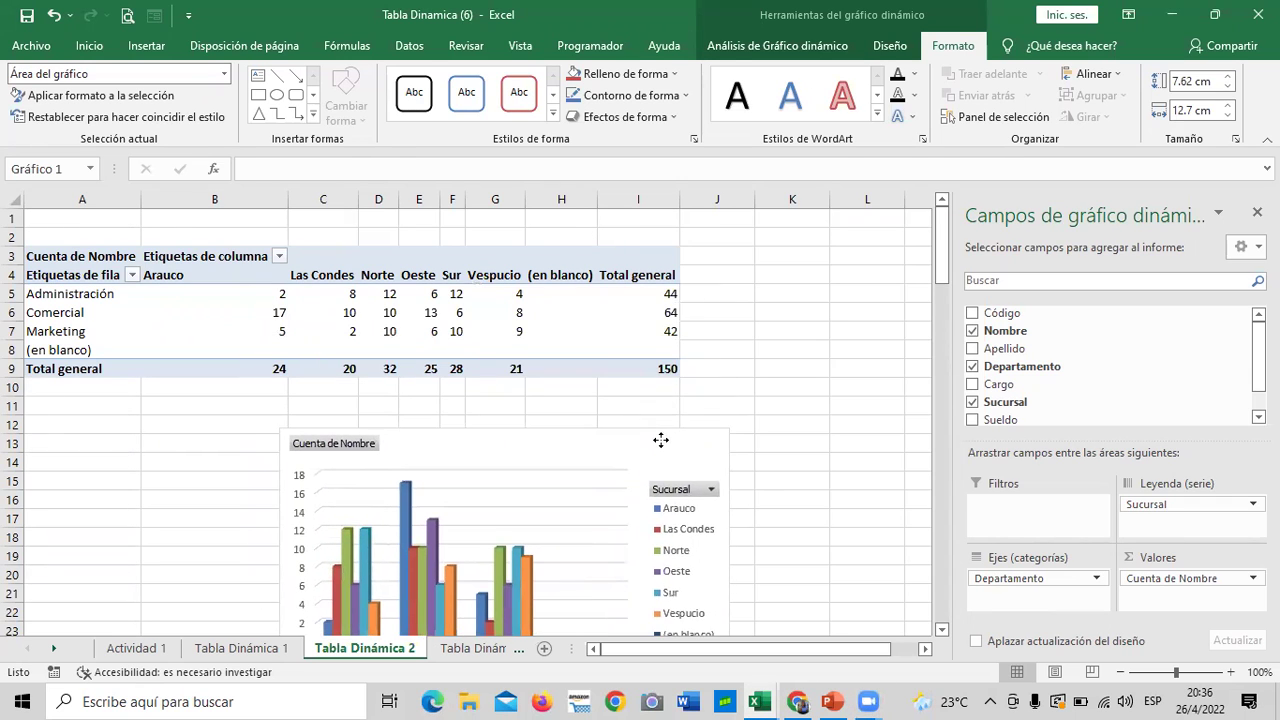
scroll(660, 434, "down", 1)
scroll(657, 431, "down", 1)
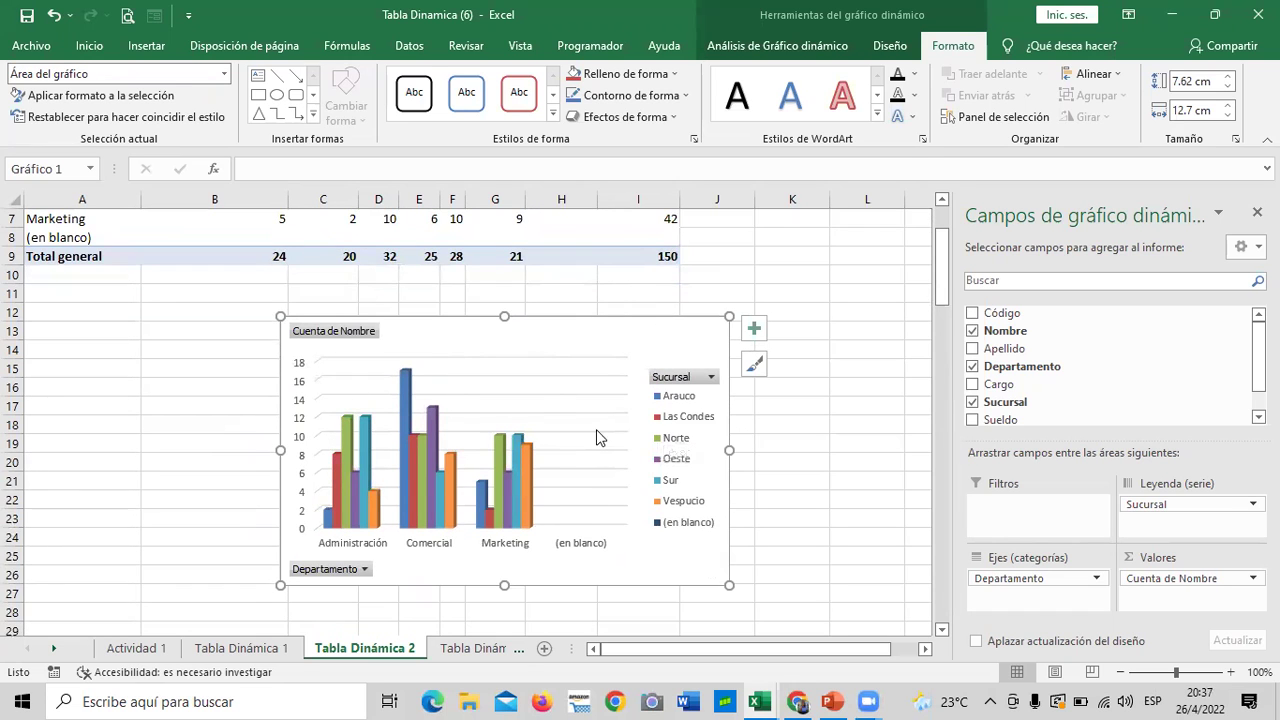
scroll(595, 433, "down", 1)
left_click_drag(604, 274, 668, 280)
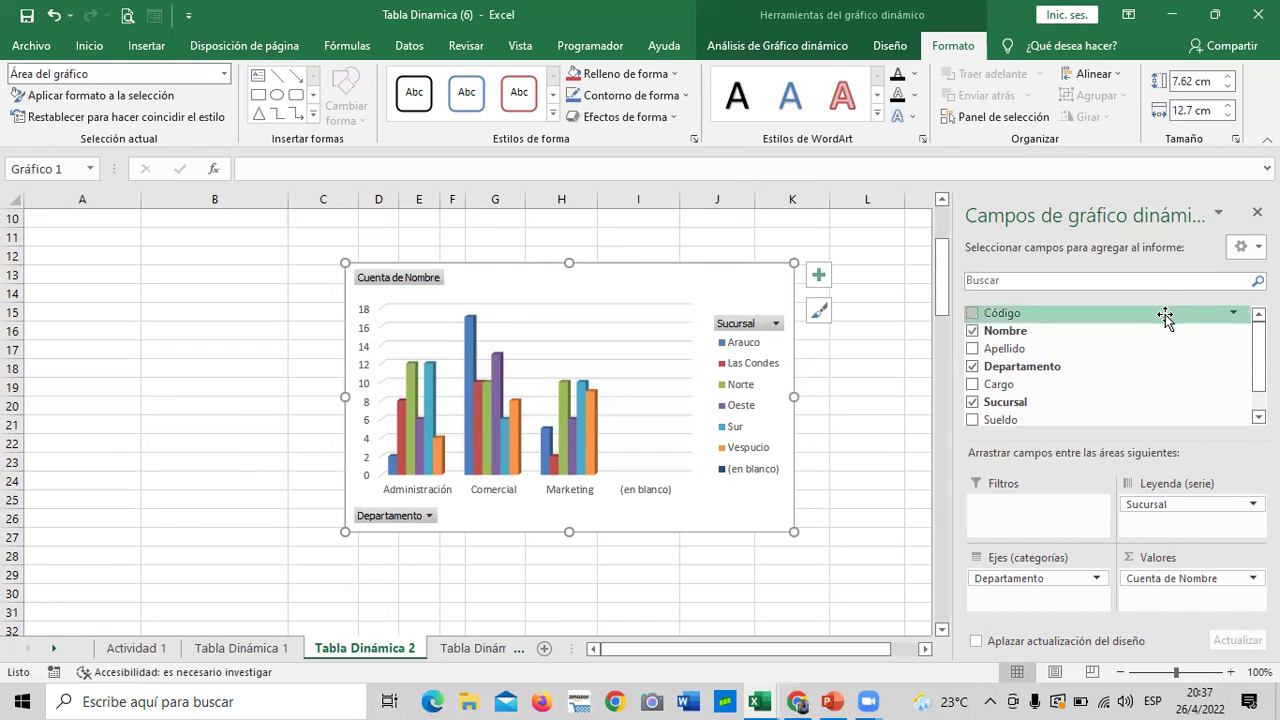
Toggle the field list pane options and open the chart's Departamento filter list
left_click(1219, 216)
left_click(1219, 216)
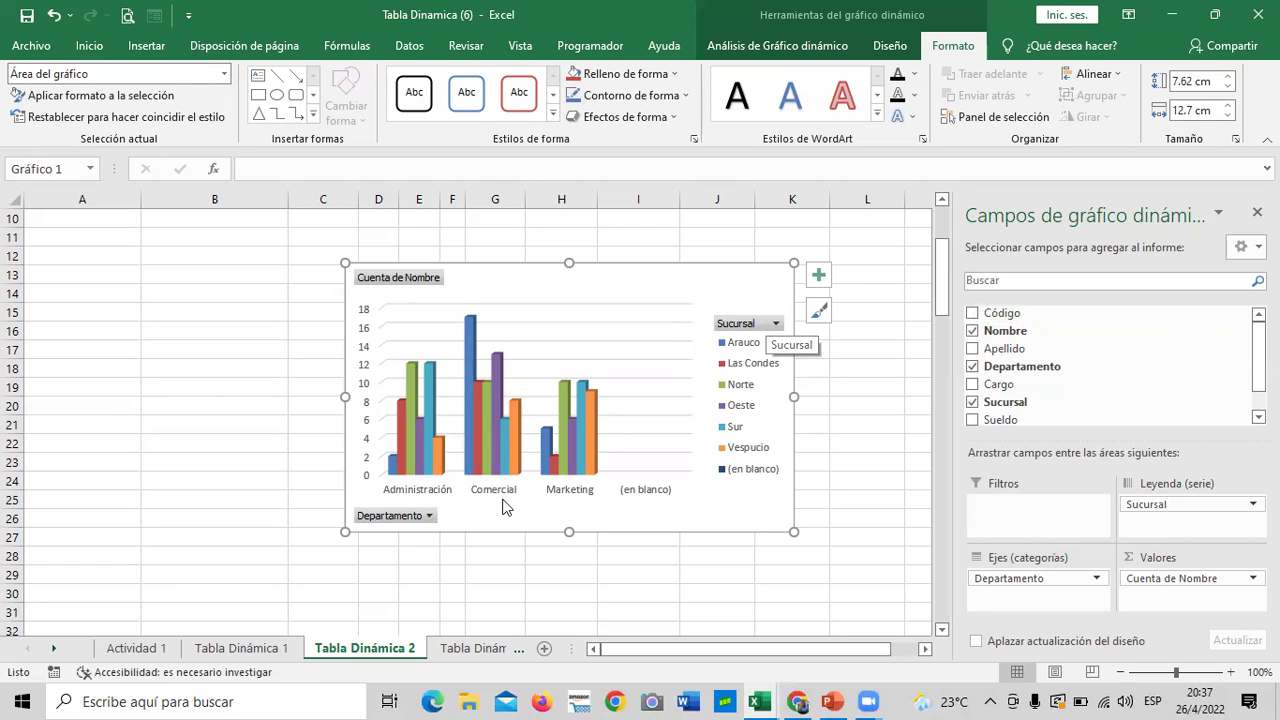
left_click(428, 515)
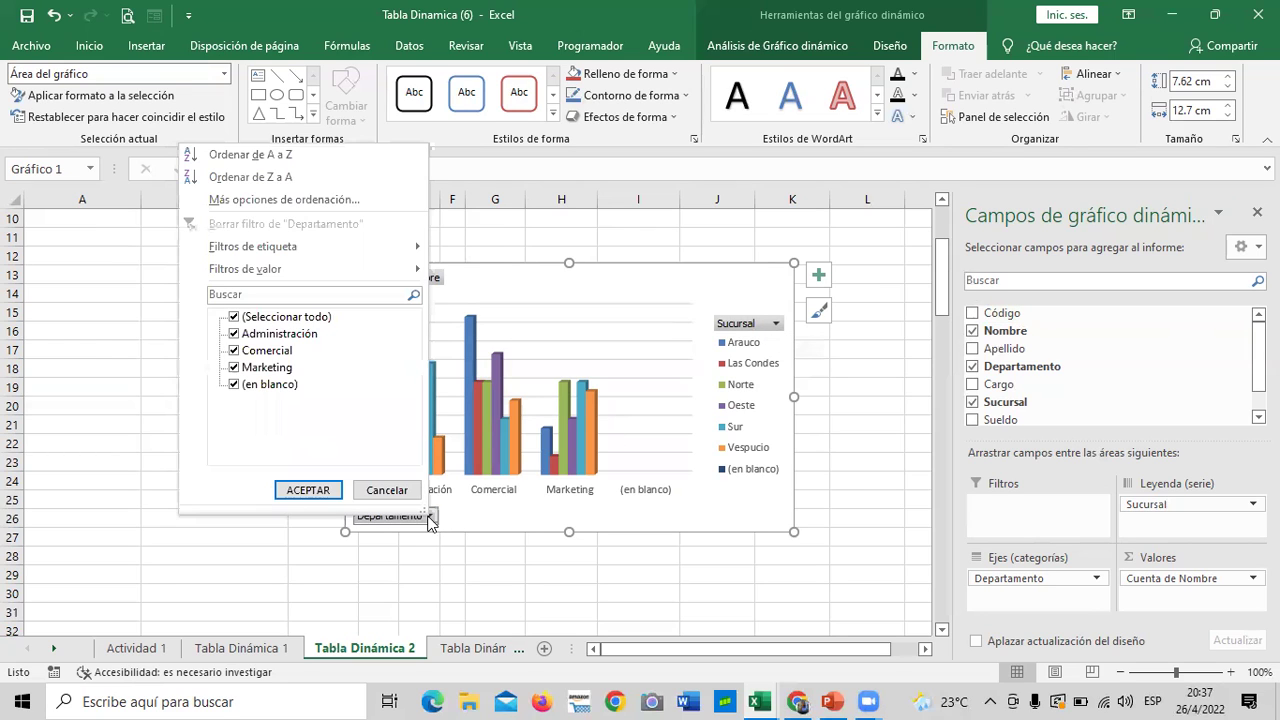
left_click(428, 518)
left_click(424, 280)
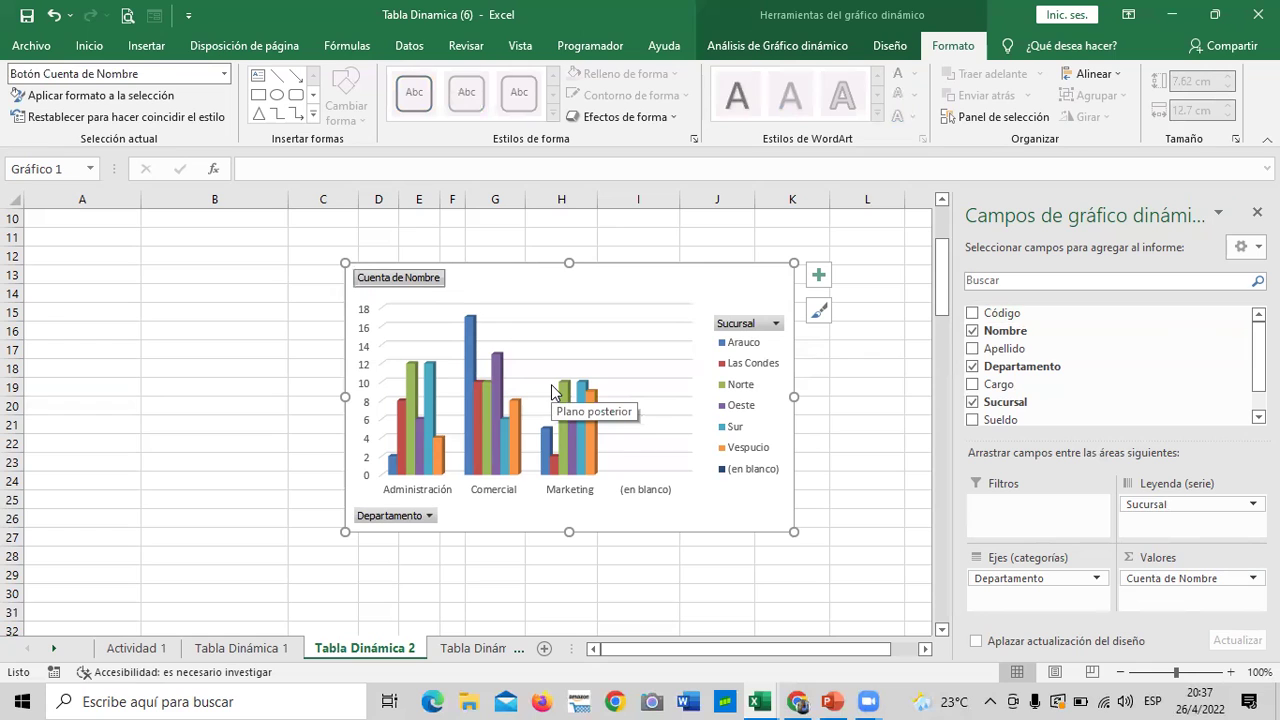
left_click(776, 324)
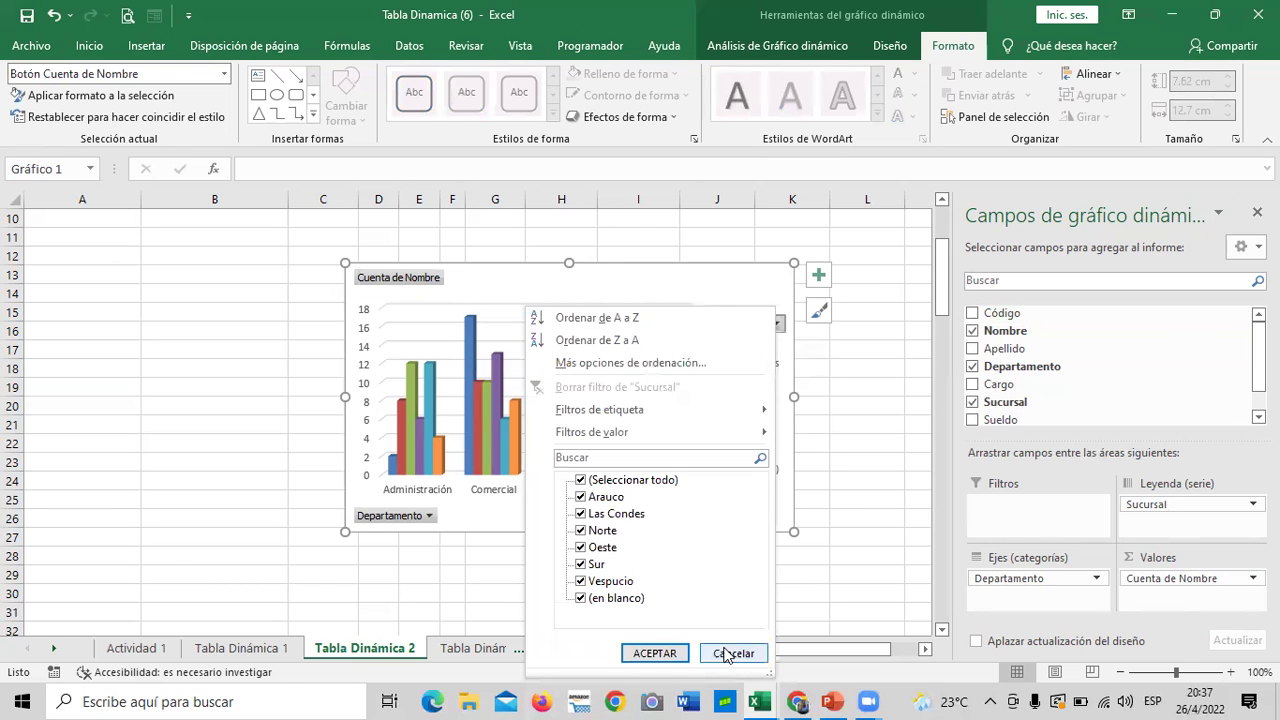
left_click(728, 653)
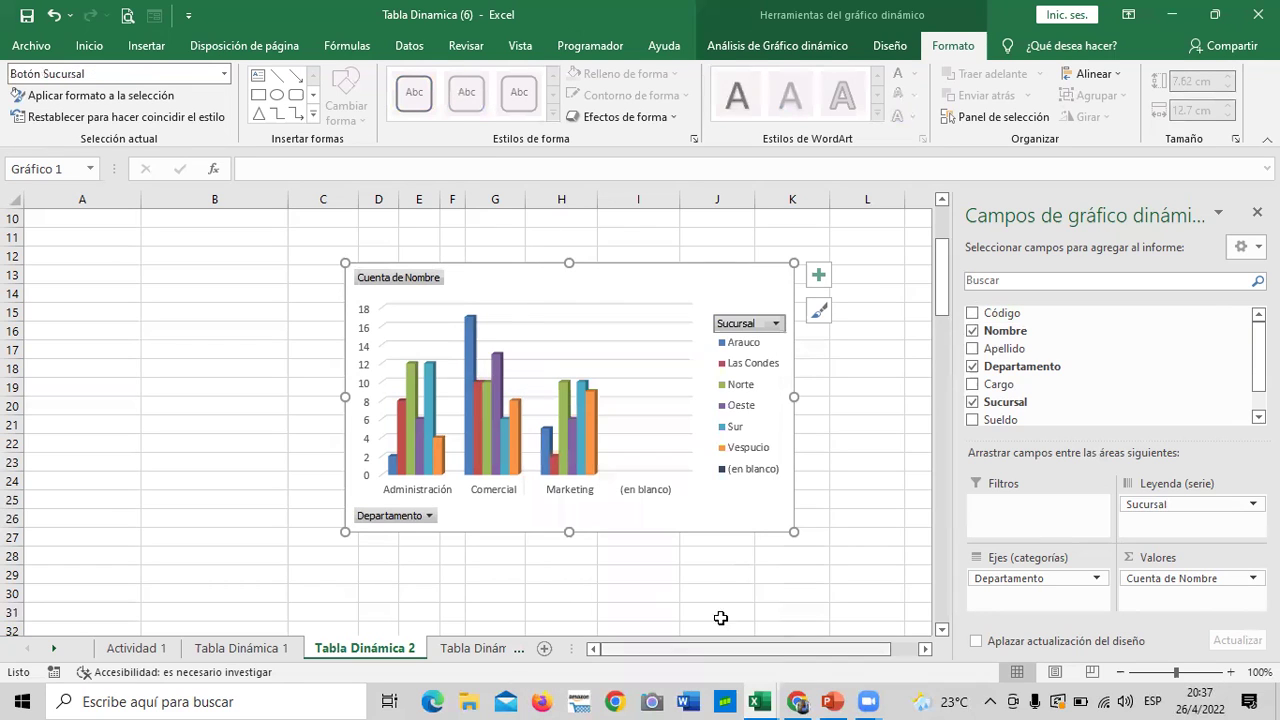
left_click(429, 515)
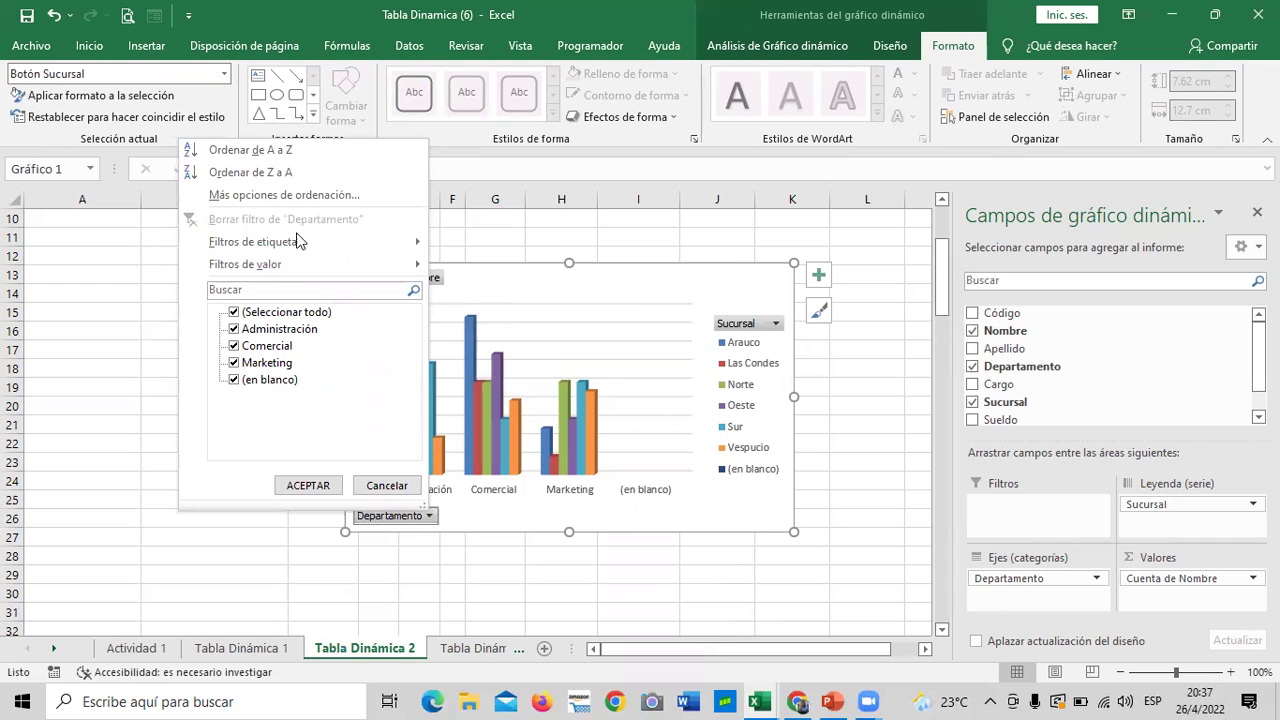
Filter the chart's Departamento field to Administración only and apply it
mouse_move(298, 242)
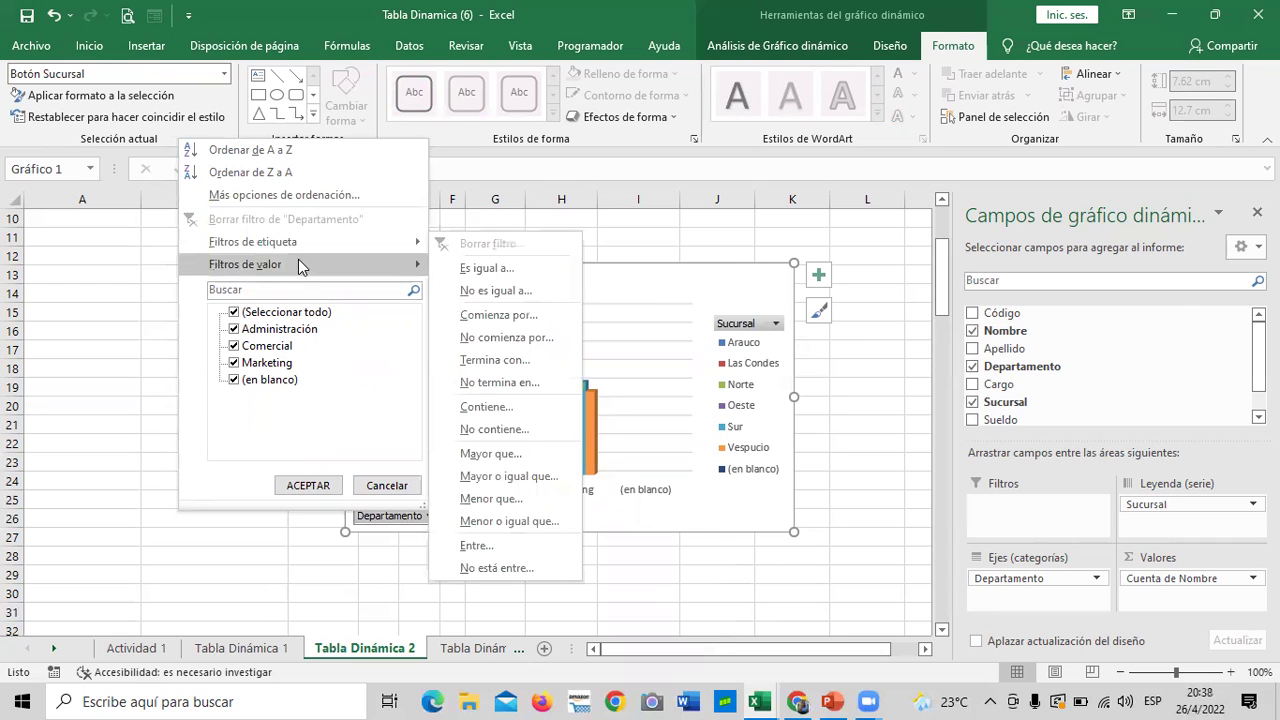
mouse_move(386, 268)
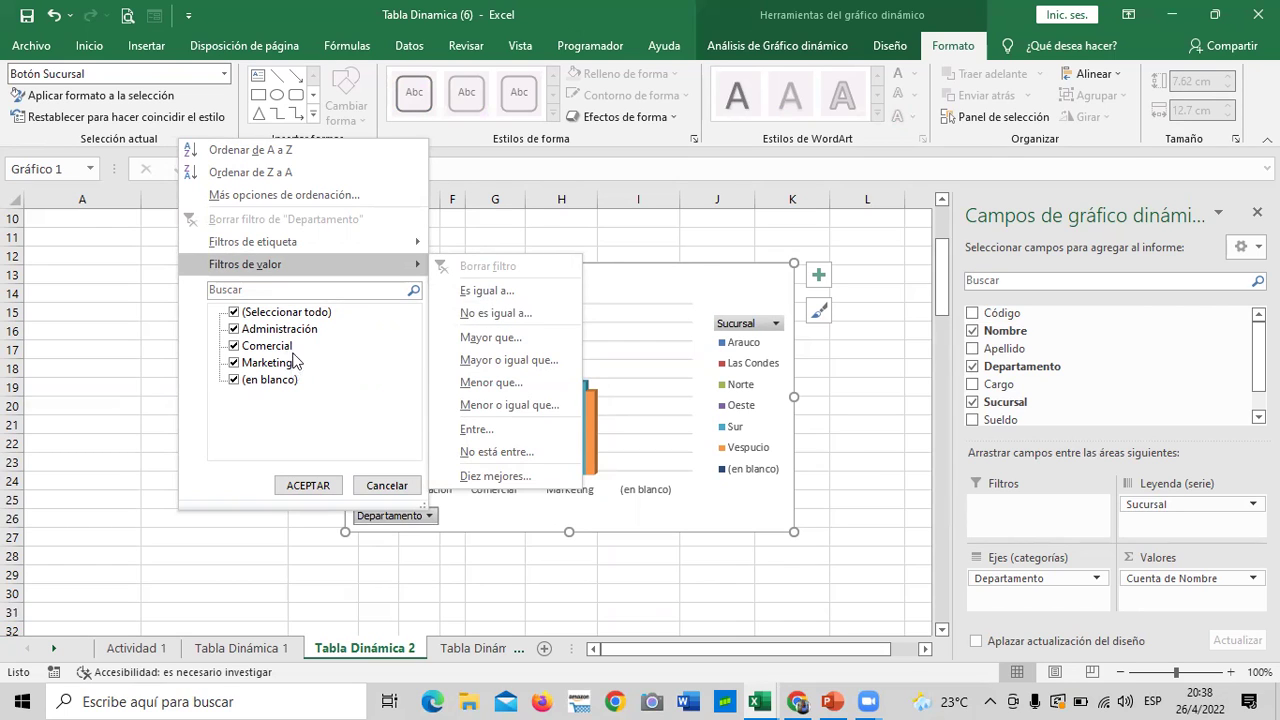
left_click(234, 313)
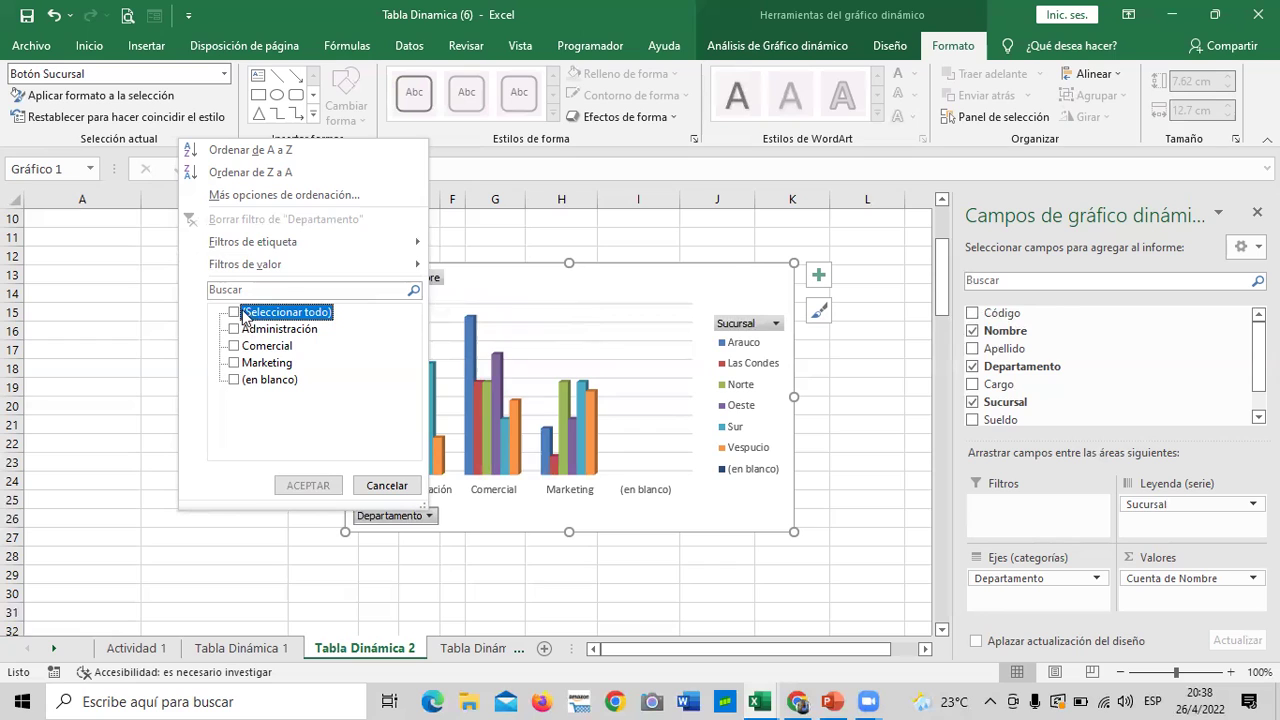
left_click(235, 313)
left_click(235, 313)
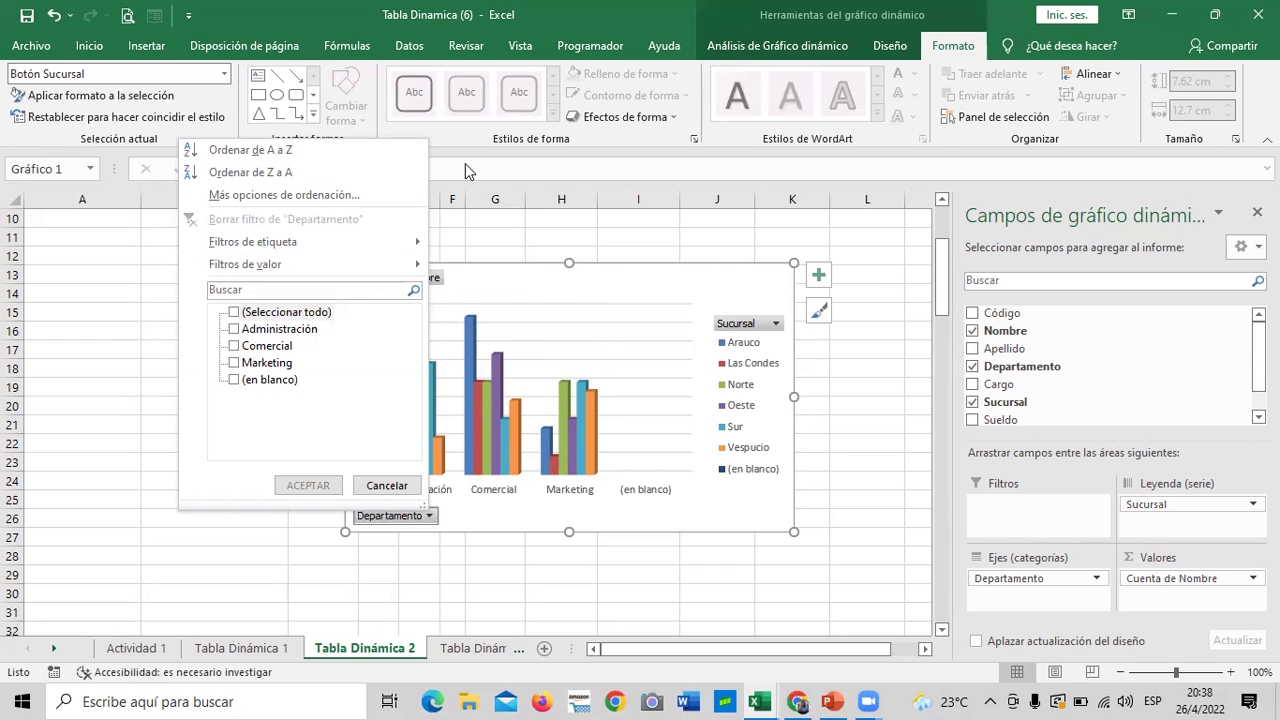
left_click(234, 329)
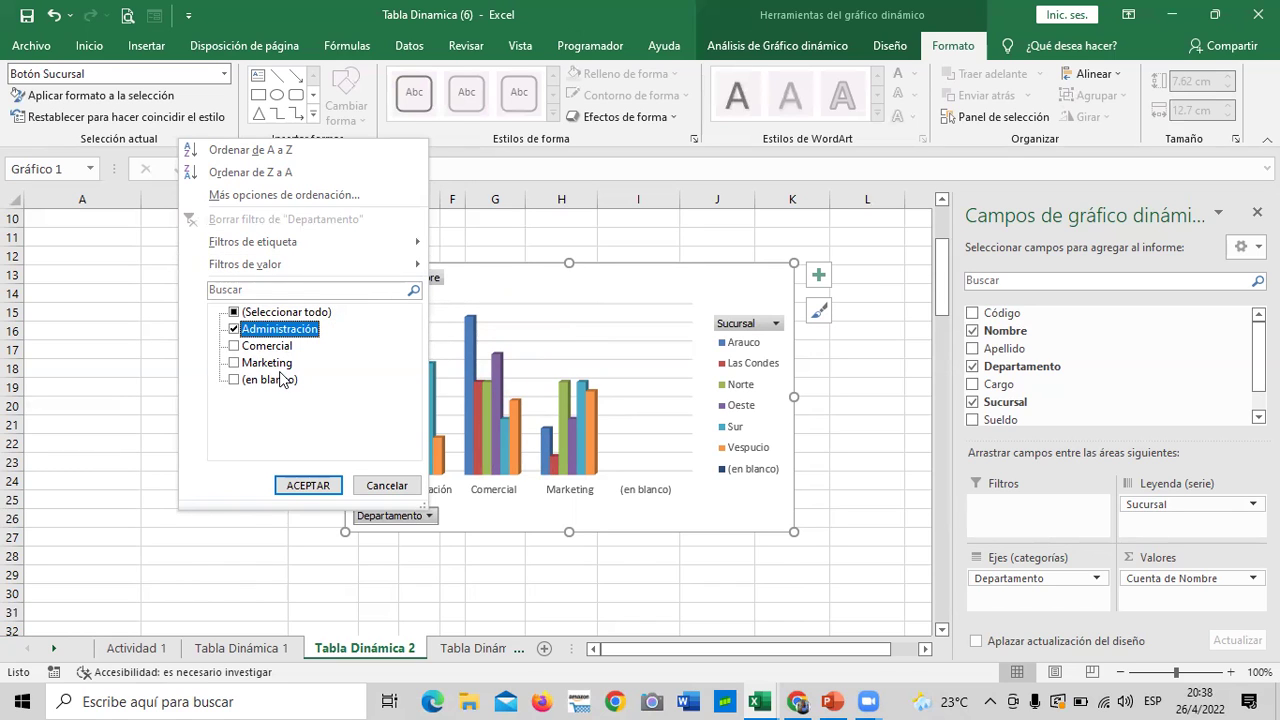
left_click(304, 485)
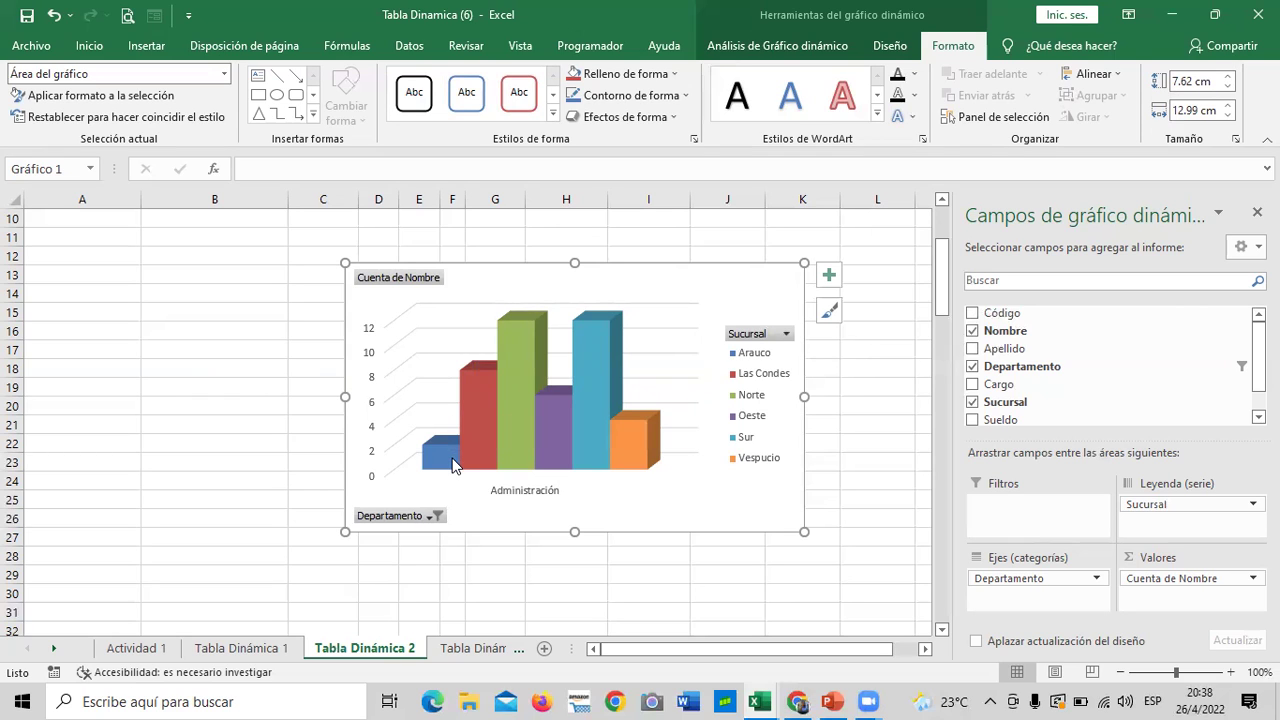
Scroll between the pivot table and chart, reopening and closing the Departamento filter unchanged
mouse_move(452, 464)
scroll(750, 468, "up", 2)
scroll(740, 462, "up", 1)
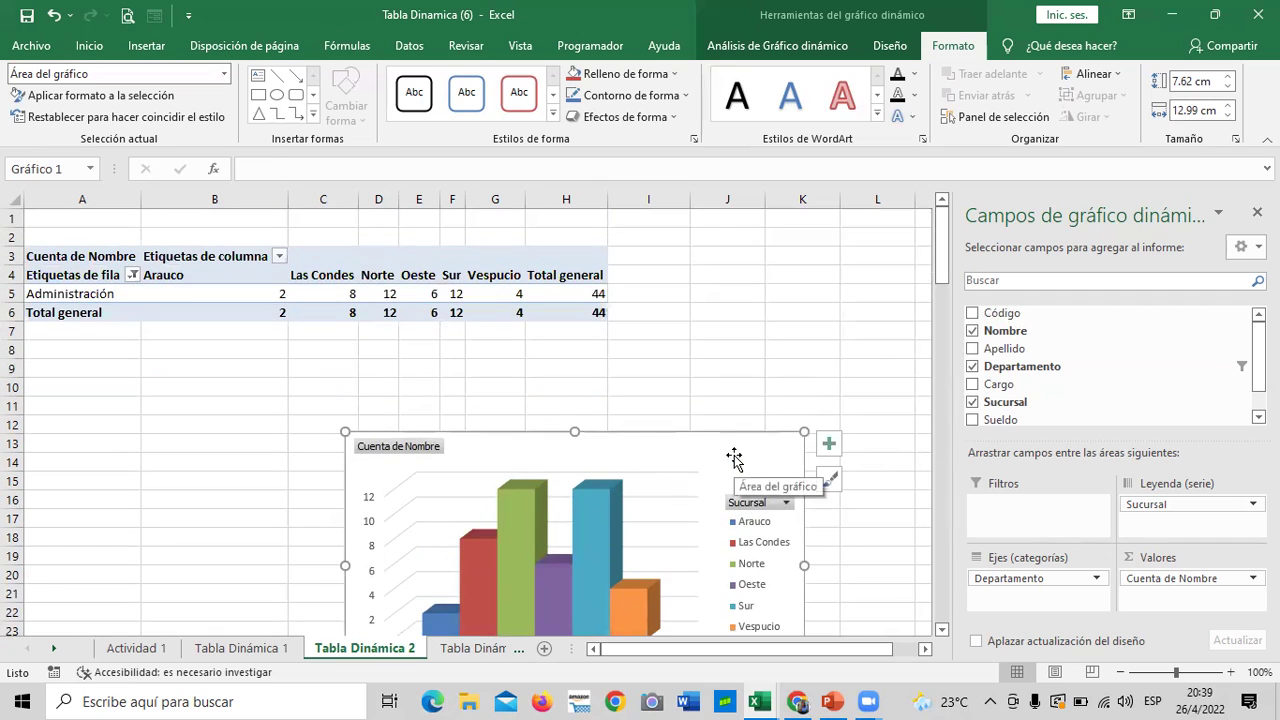
scroll(735, 458, "down", 3)
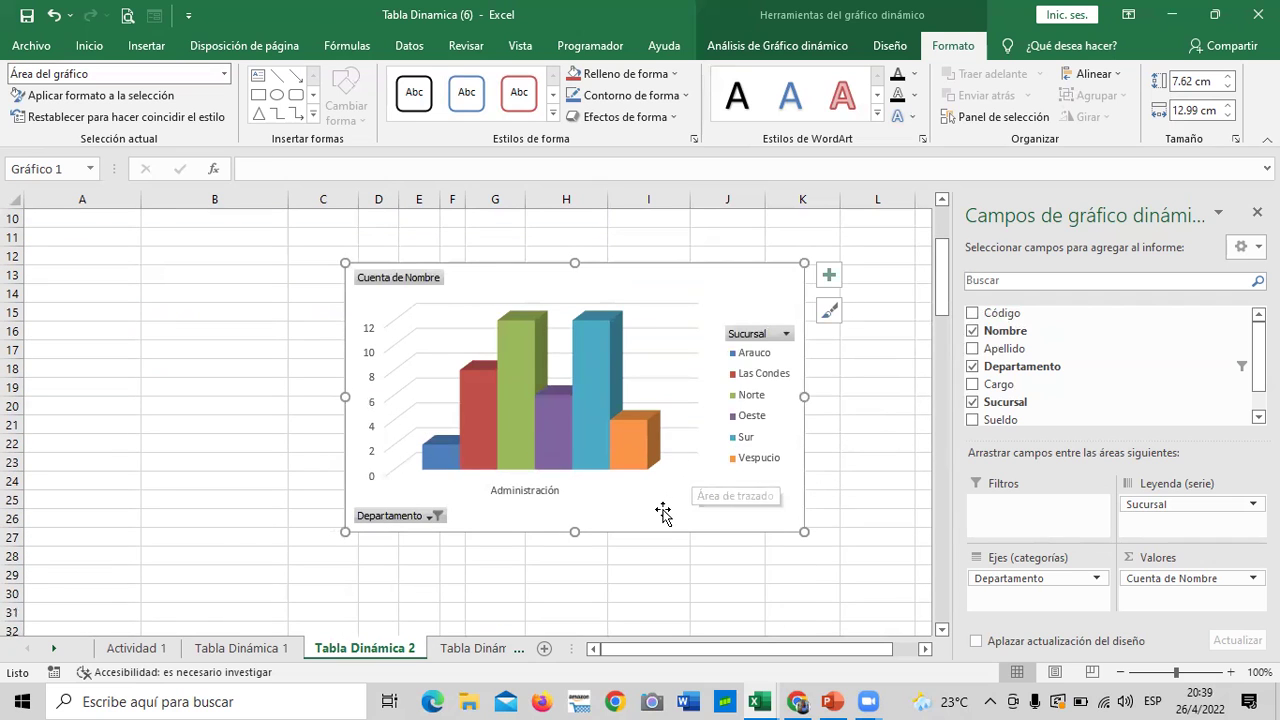
scroll(663, 517, "up", 3)
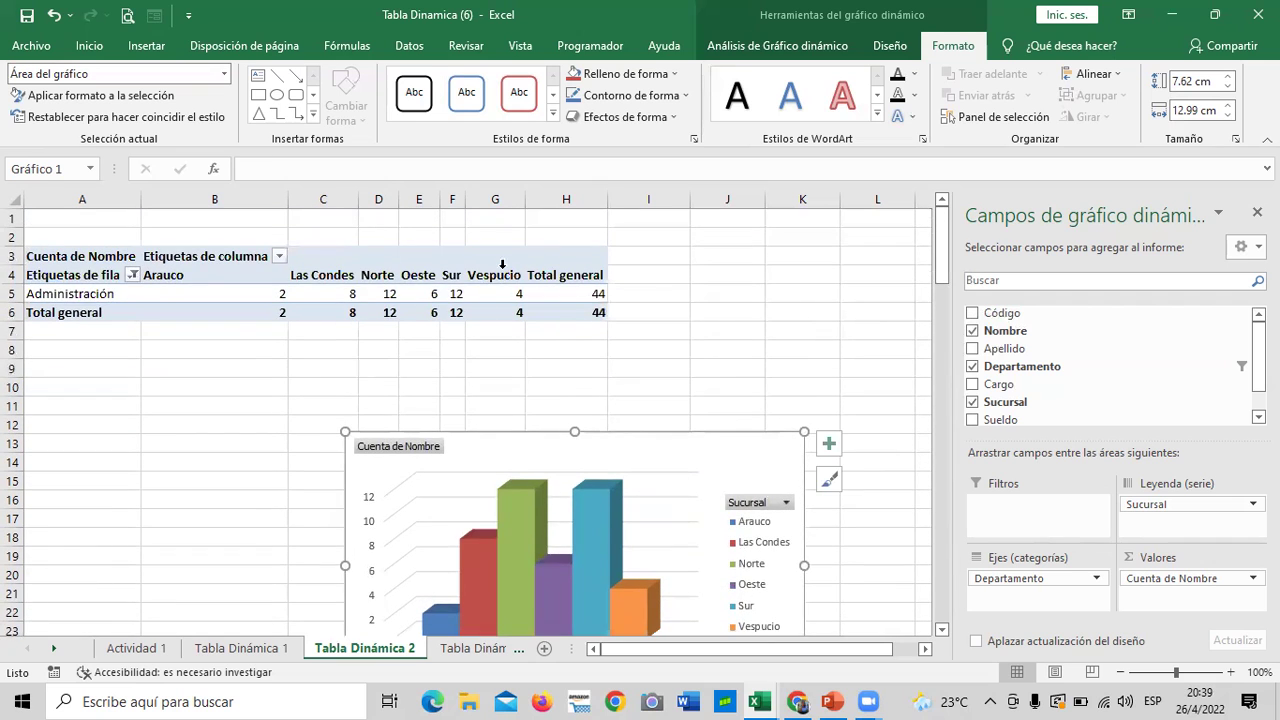
mouse_move(383, 310)
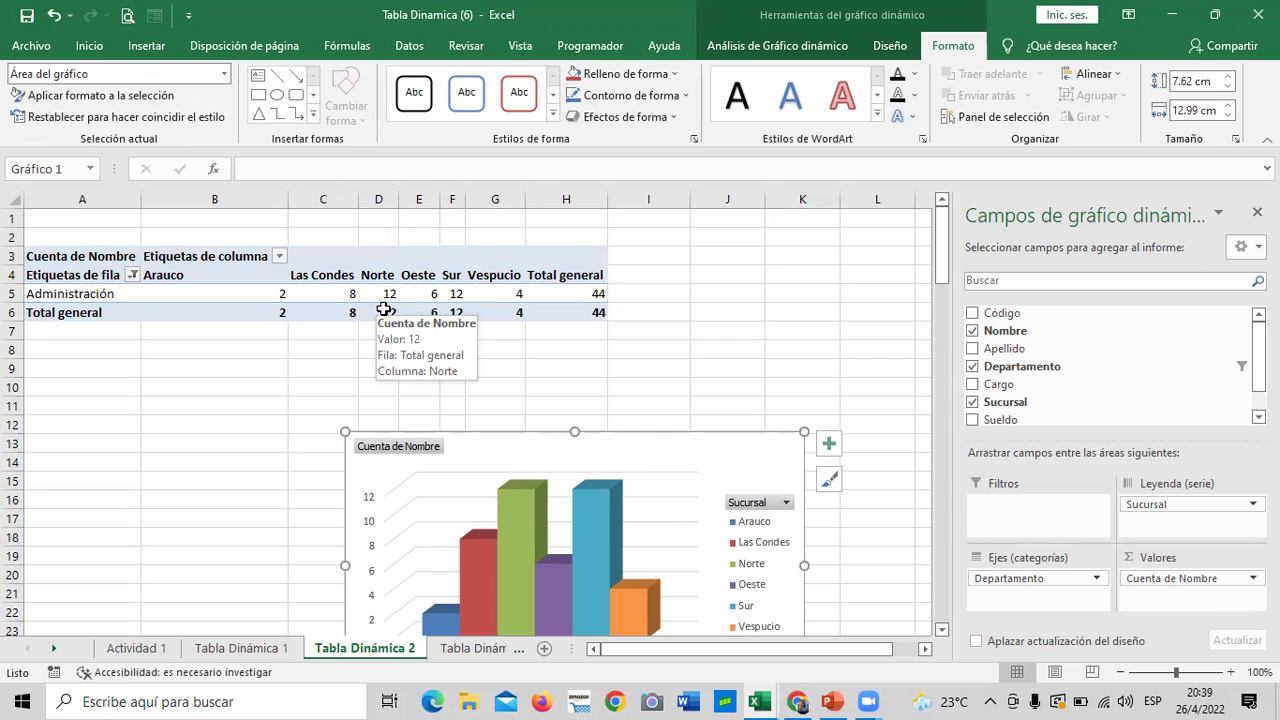
scroll(378, 390, "down", 3)
scroll(389, 430, "down", 1)
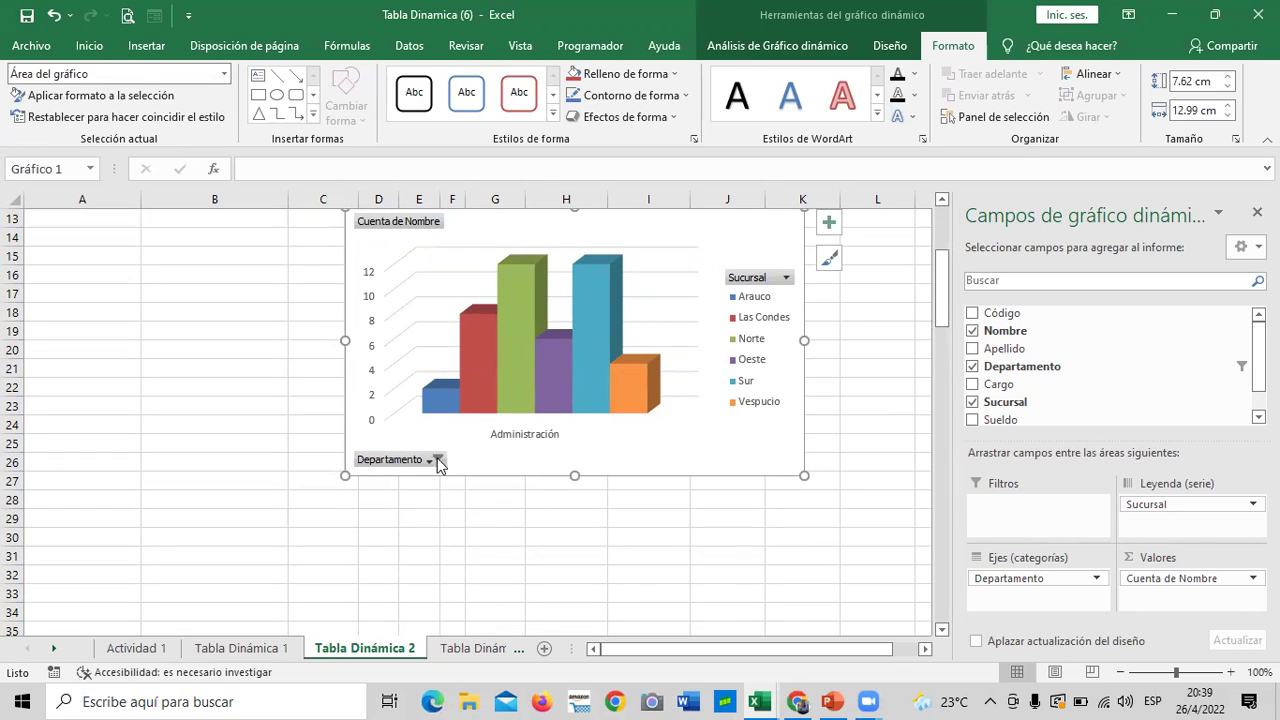
left_click(437, 460)
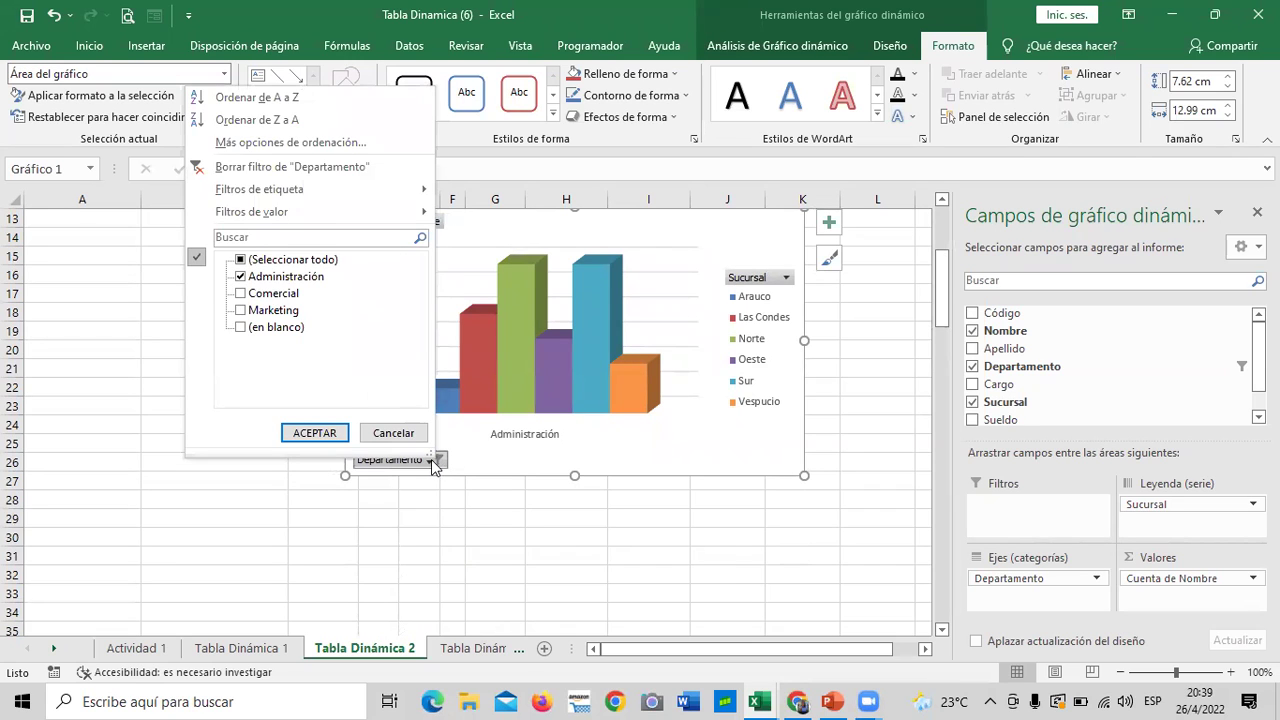
left_click(487, 539)
scroll(500, 522, "up", 1)
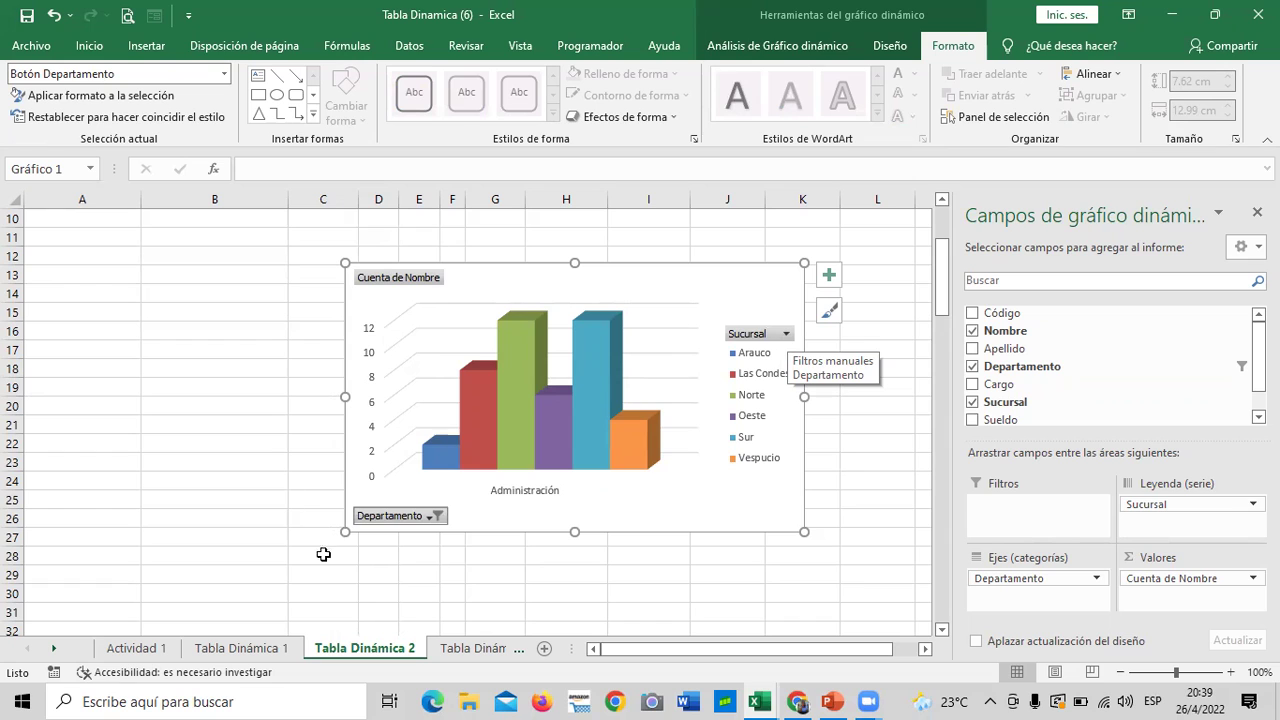
Clear the Departamento filter so the chart shows all departments again
left_click(434, 515)
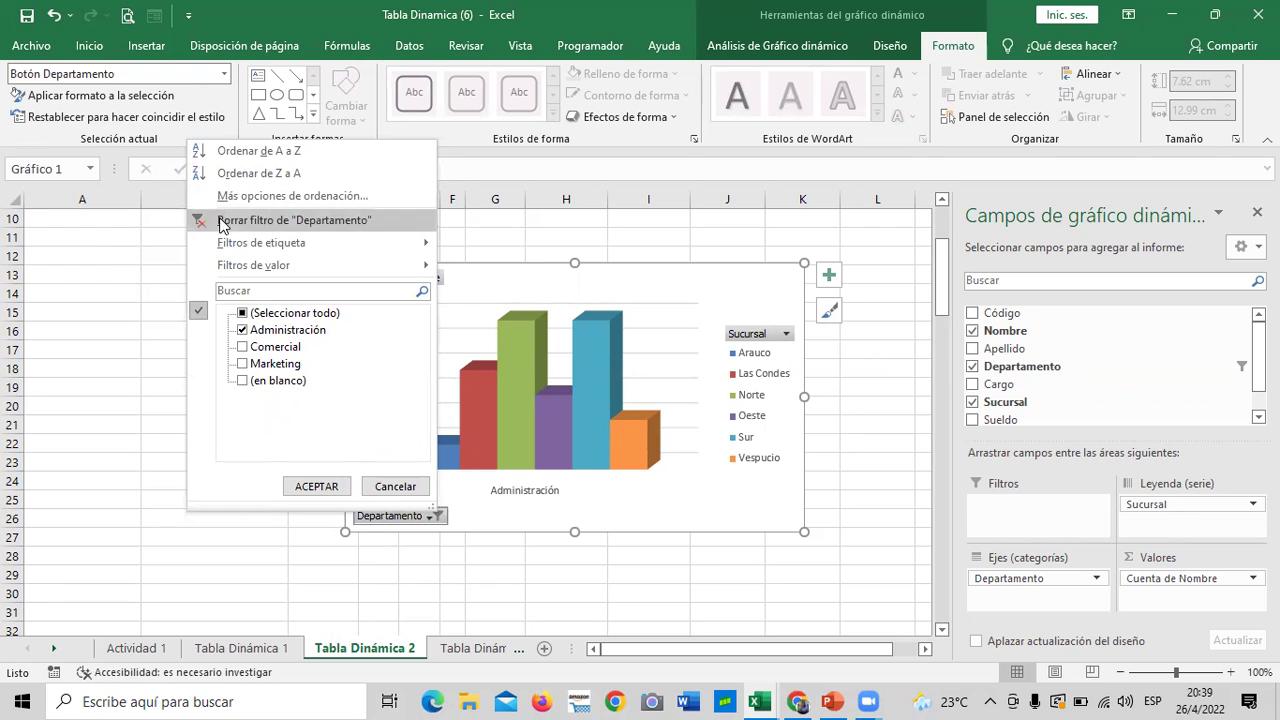
left_click(222, 219)
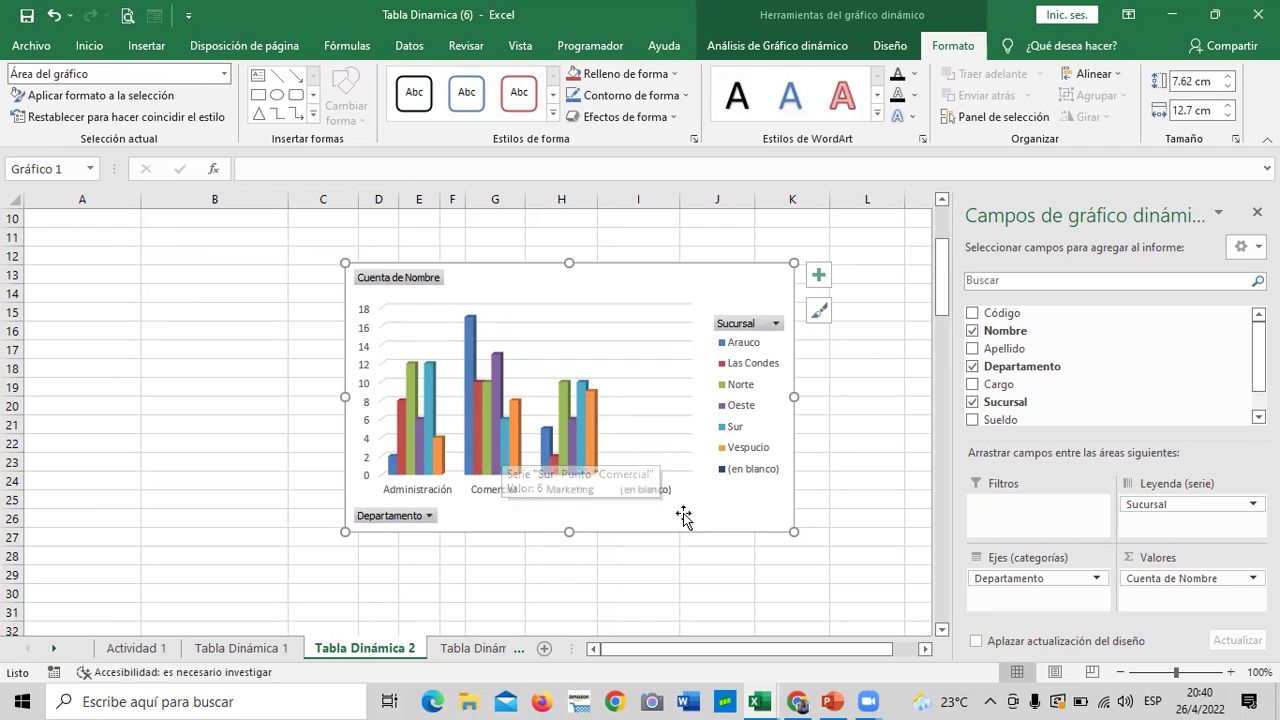
scroll(677, 515, "up", 3)
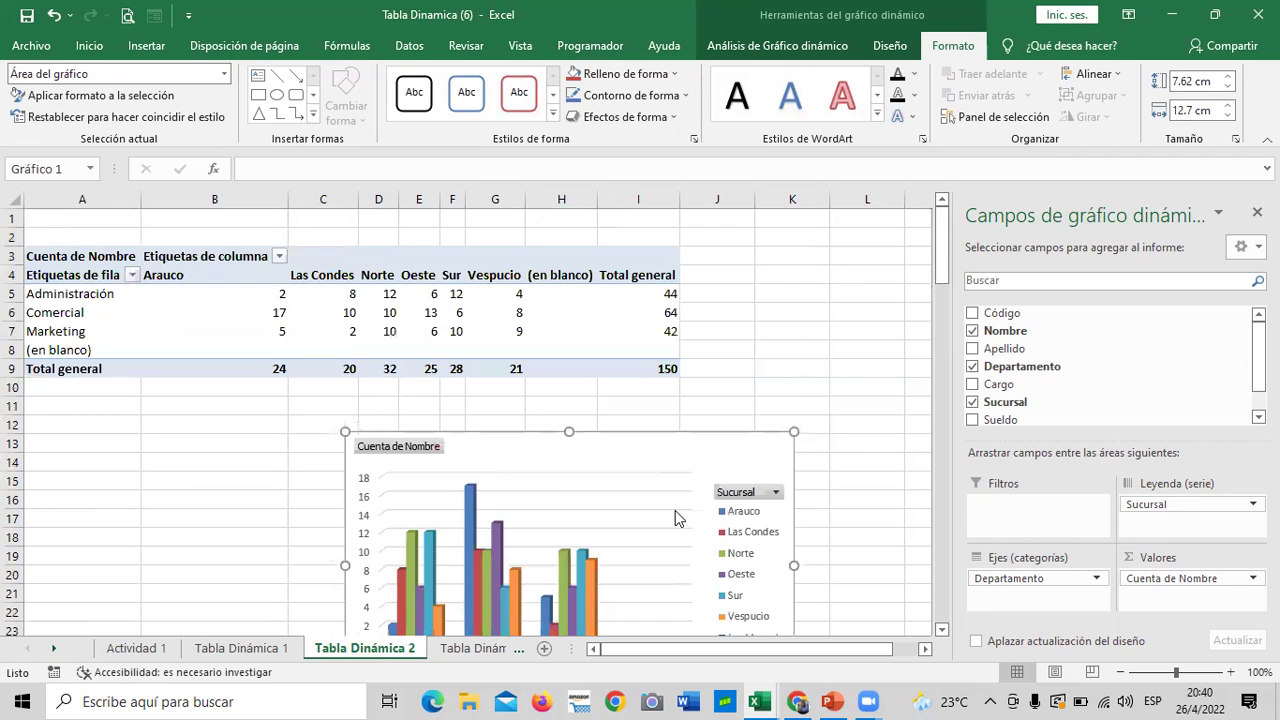
Select the Comercial–Arauco count and open, then close, the branch column filter unchanged
left_click(254, 313)
mouse_move(254, 313)
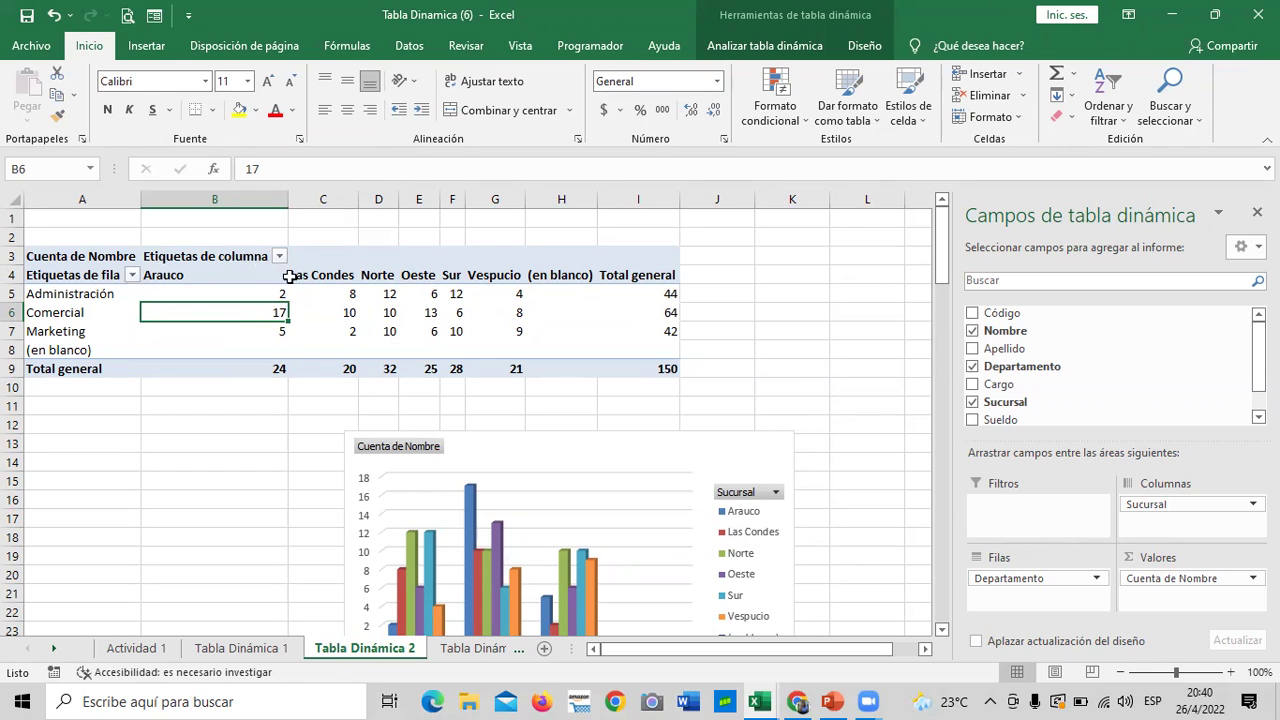
left_click(279, 256)
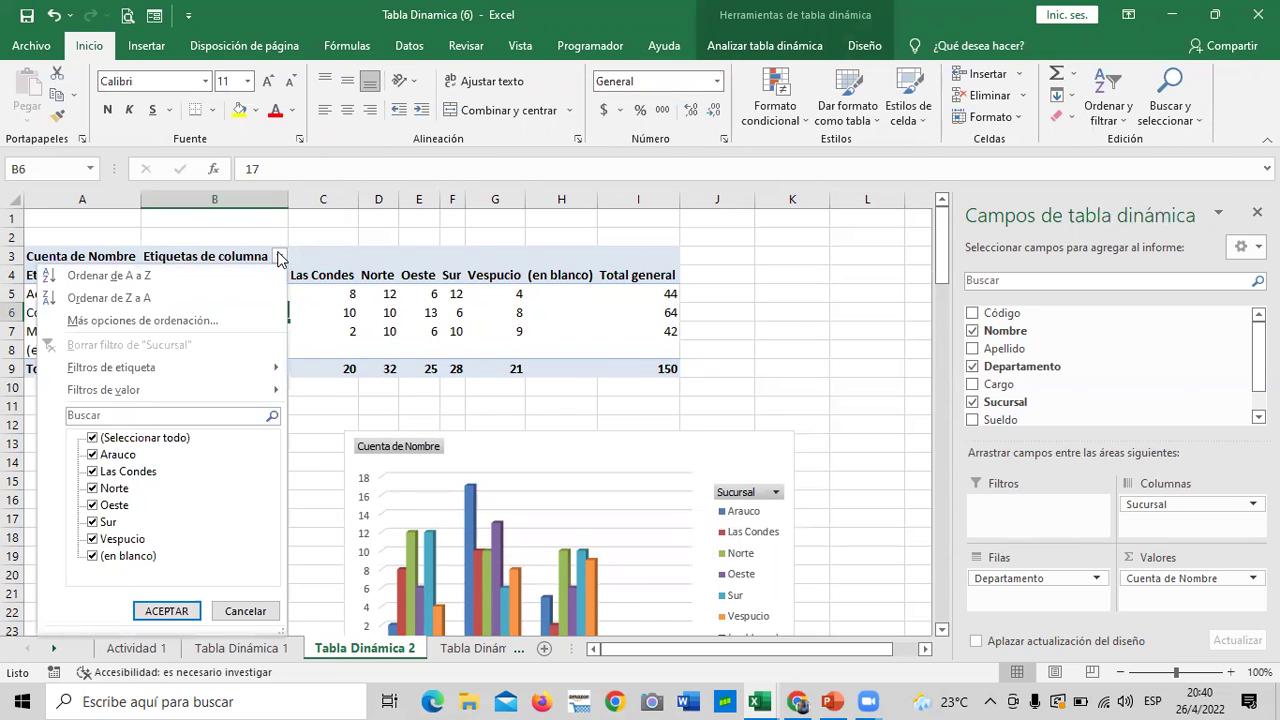
left_click(279, 256)
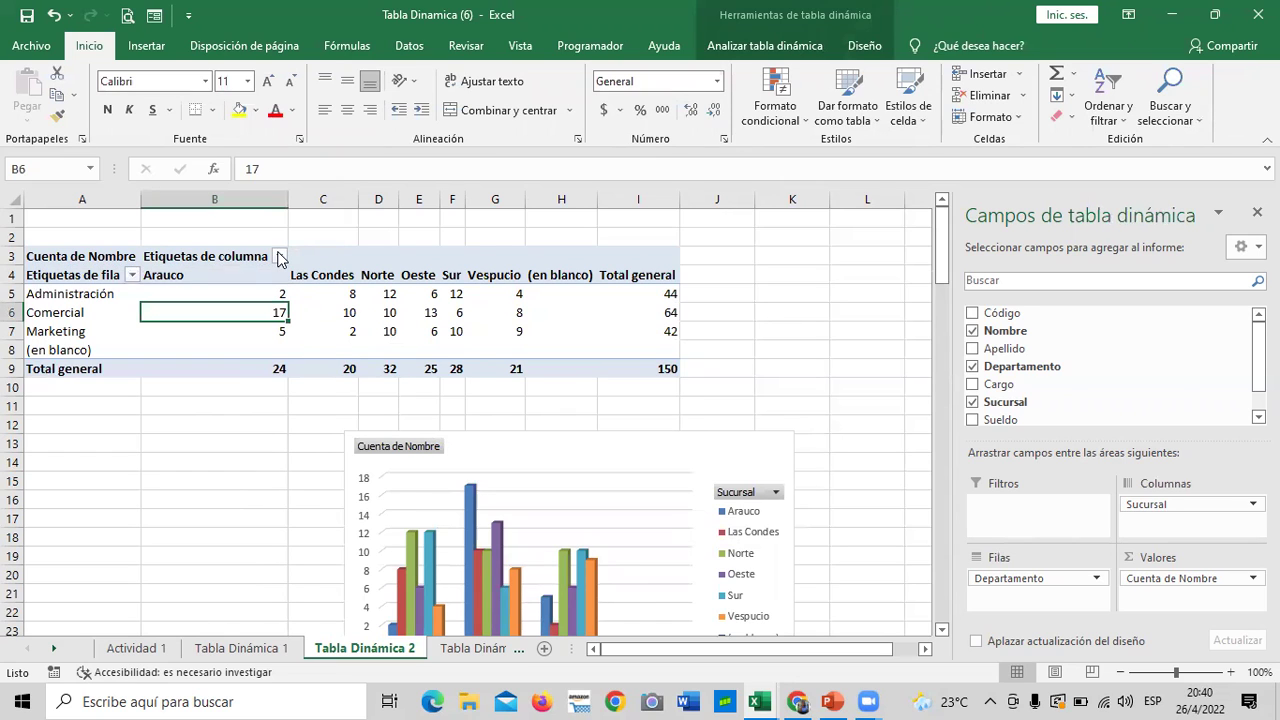
Filter the row labels to the Comercial department only, then open the chart's Departamento button
left_click(131, 276)
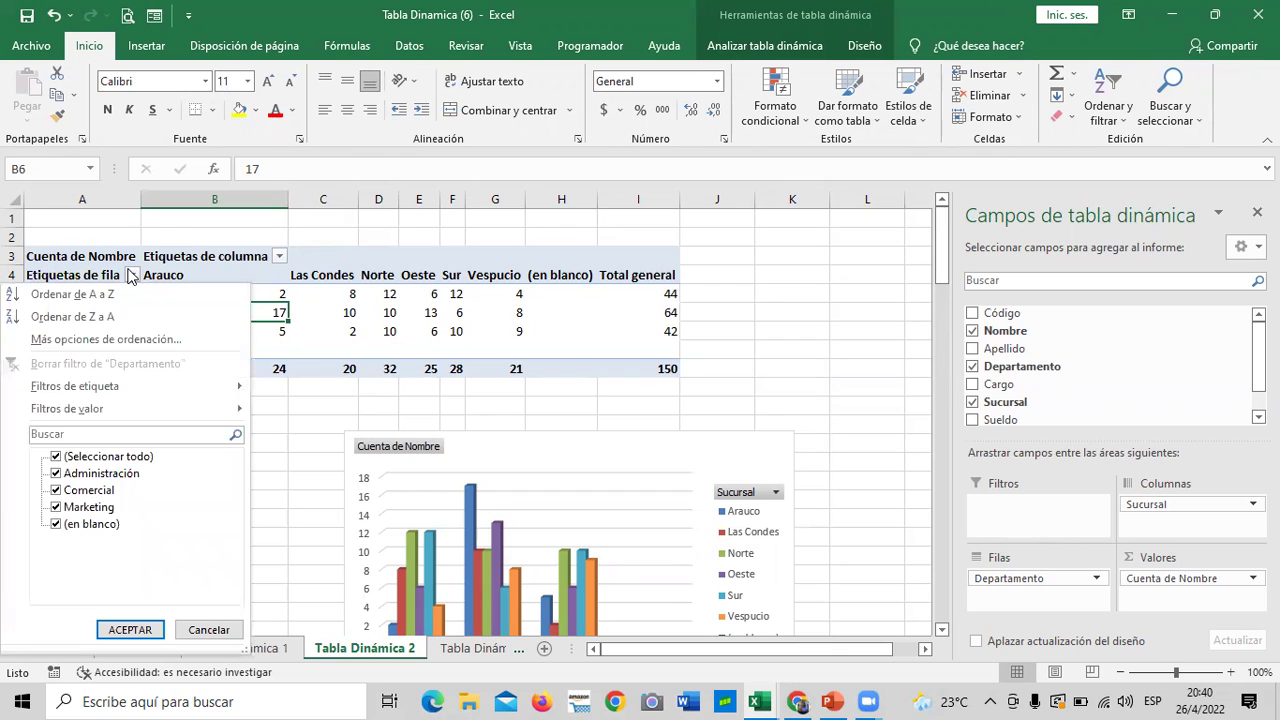
left_click(55, 457)
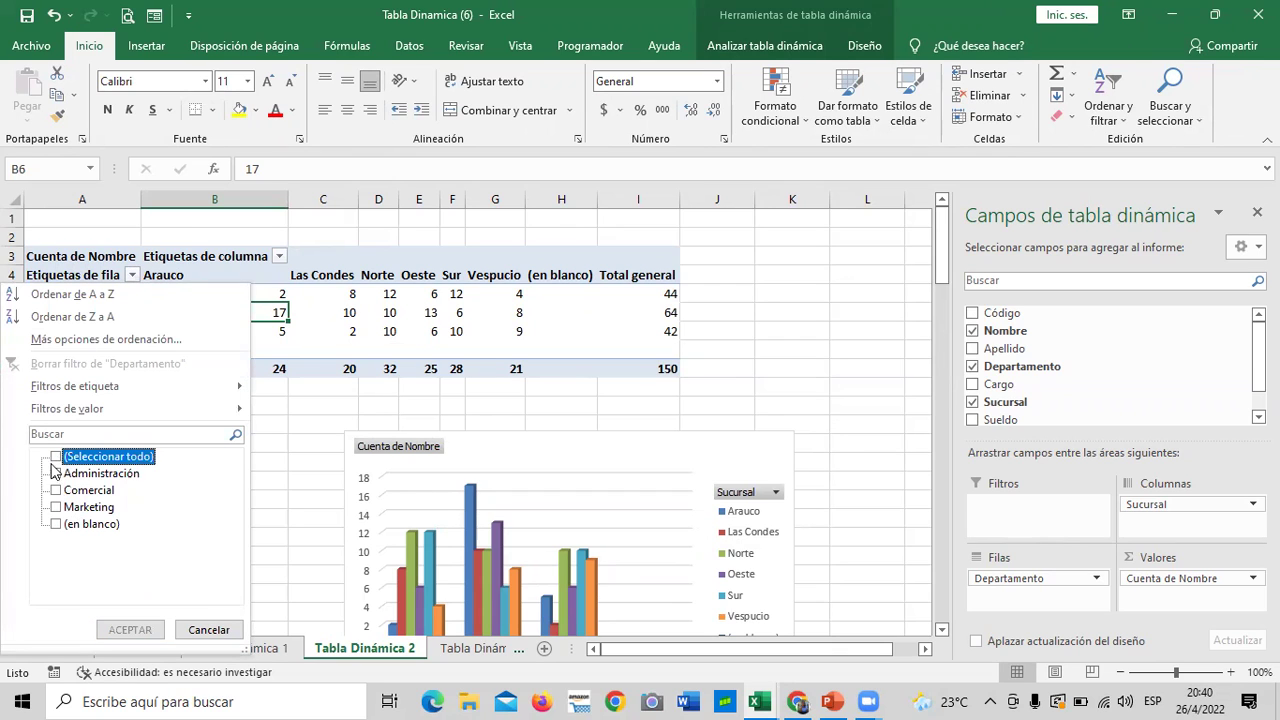
left_click(56, 490)
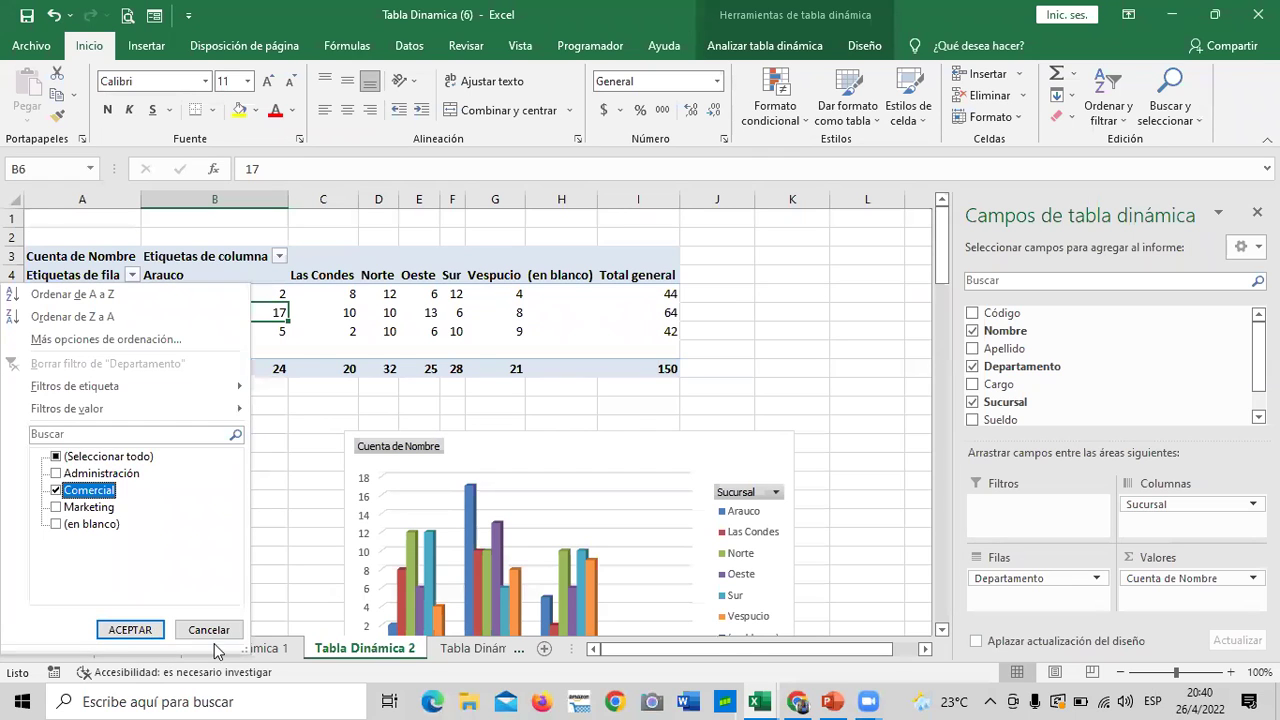
left_click(138, 628)
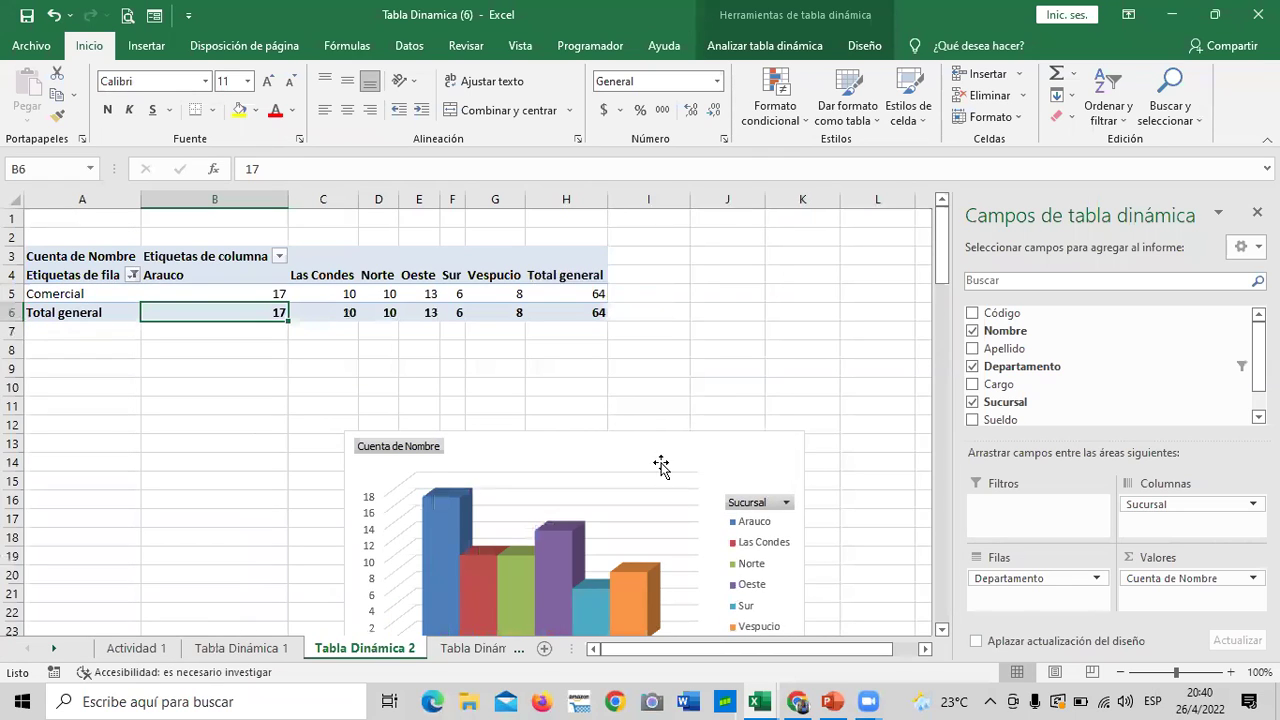
scroll(662, 467, "down", 2)
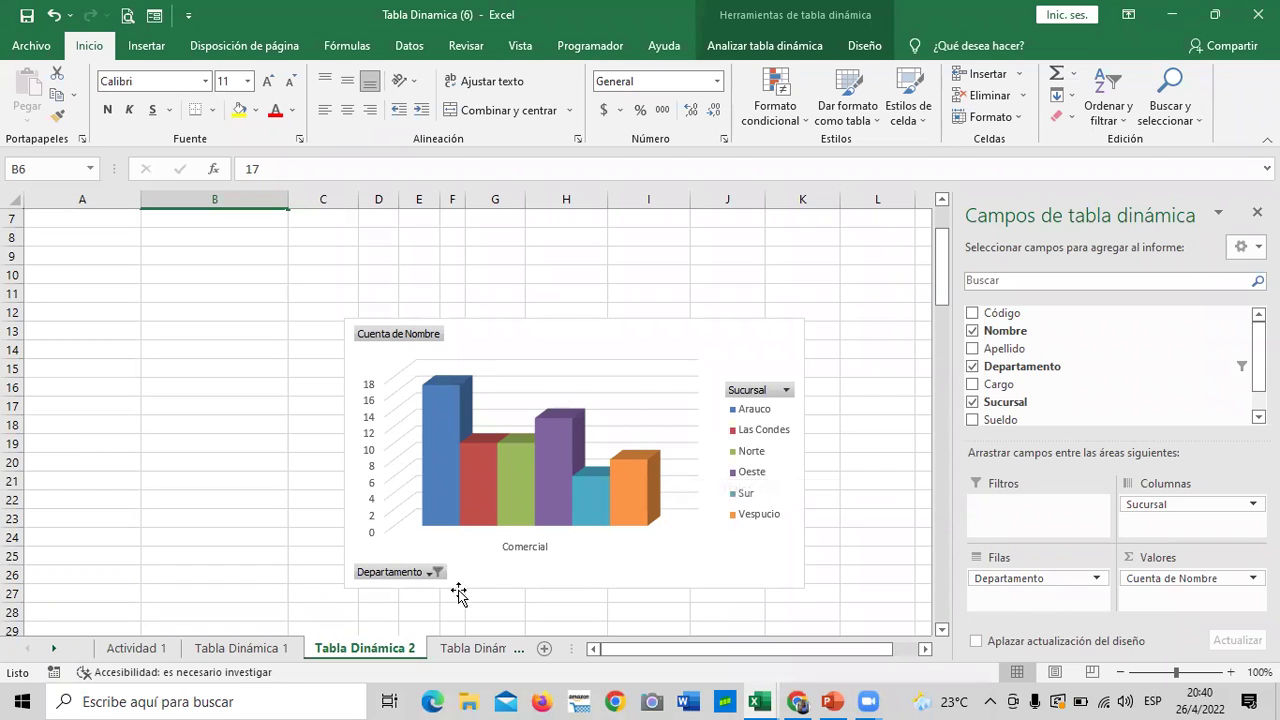
left_click(436, 572)
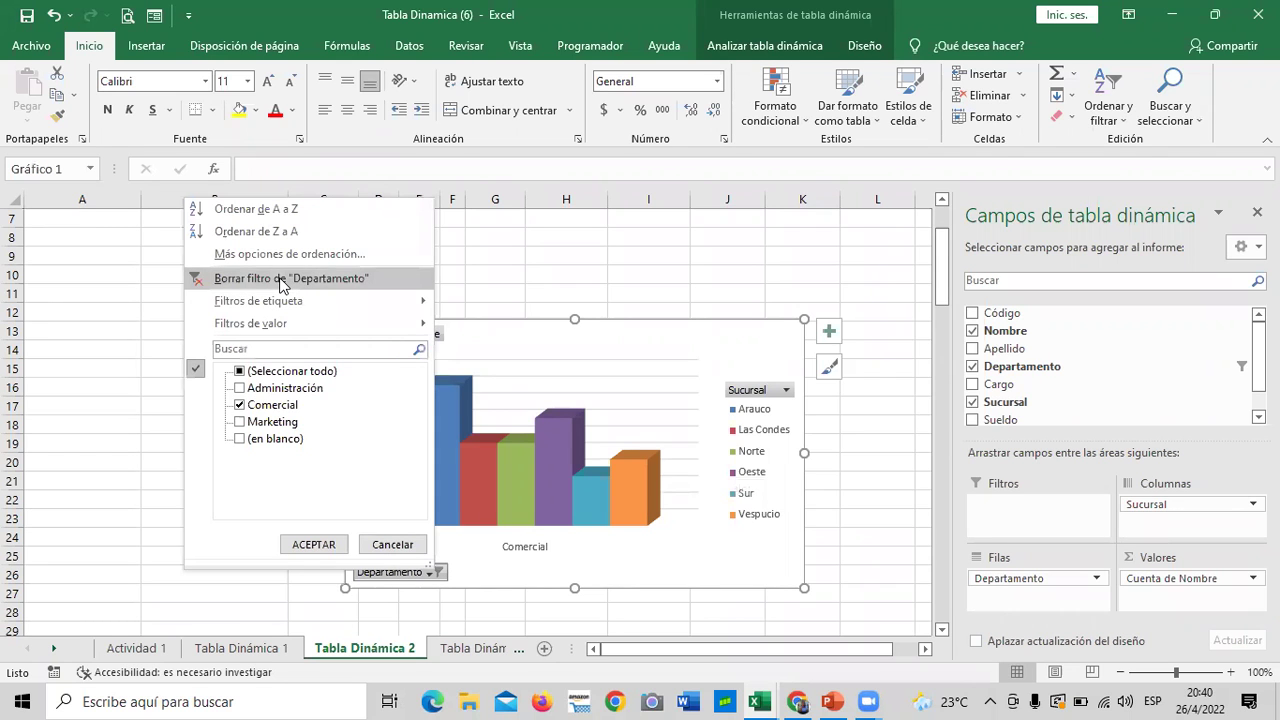
Choose Borrar filtro de "Departamento" so table and chart return to all departments, total 150
left_click(281, 279)
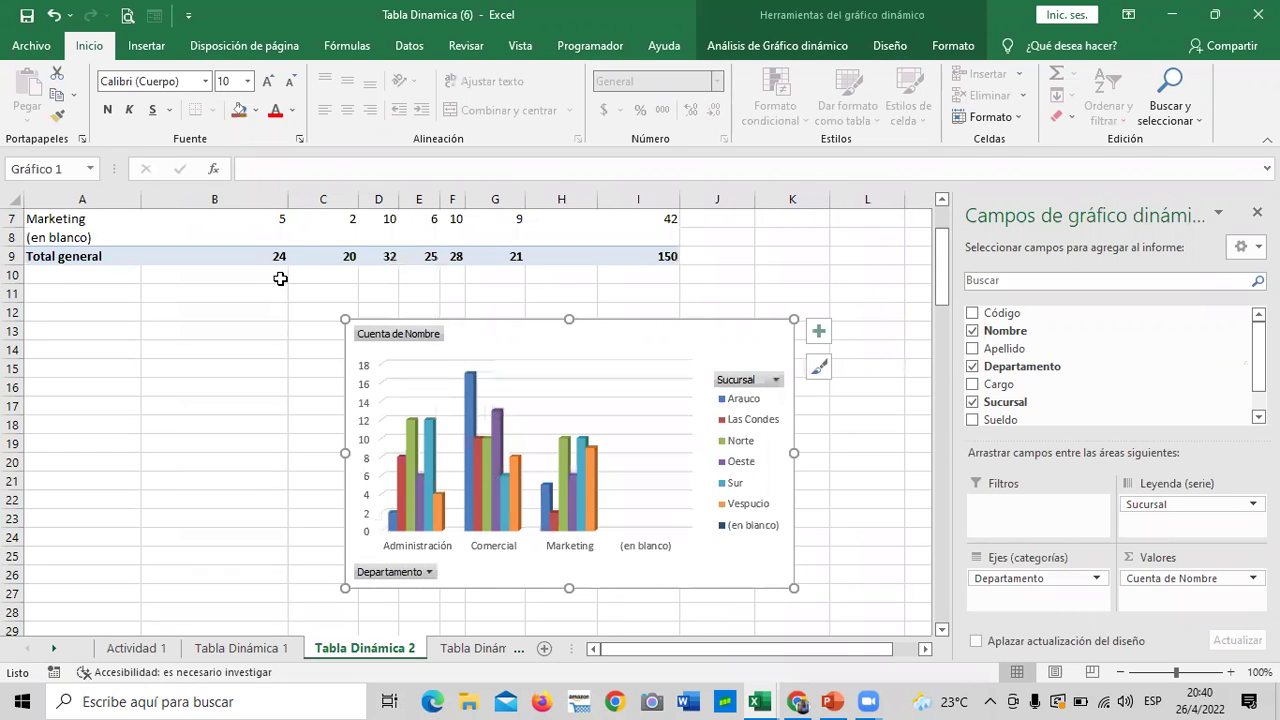
scroll(540, 504, "up", 2)
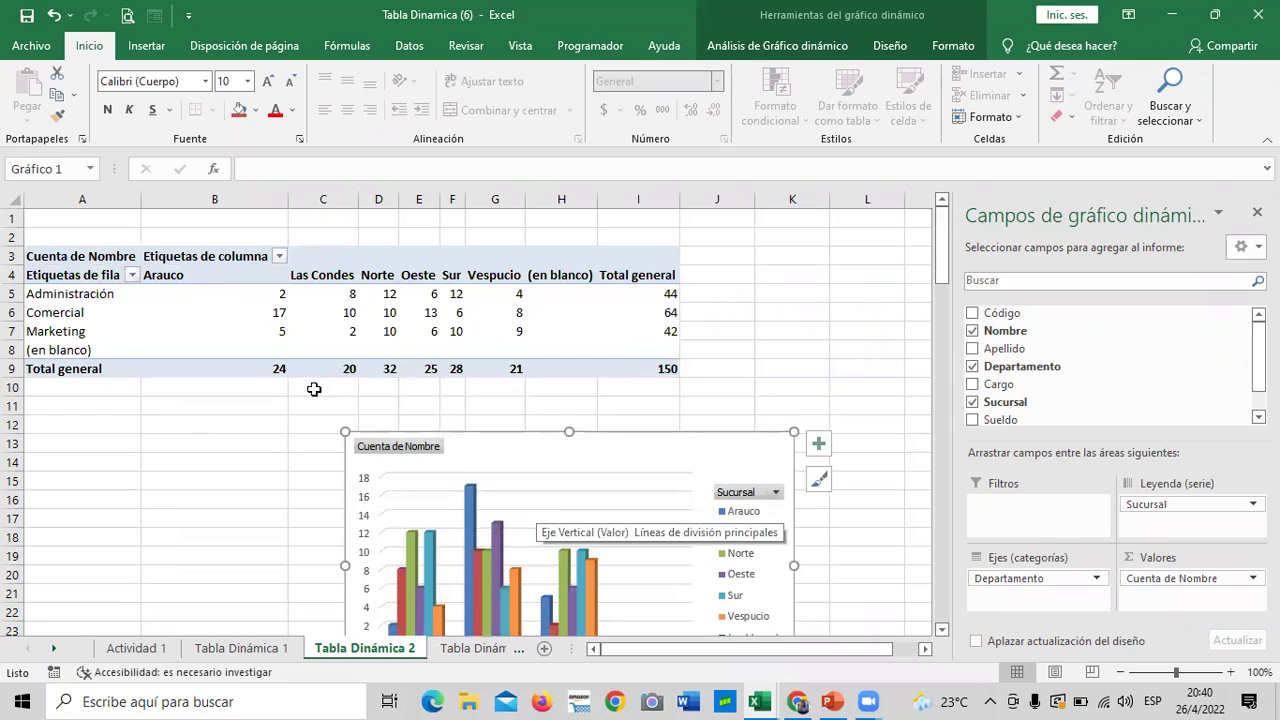
mouse_move(401, 330)
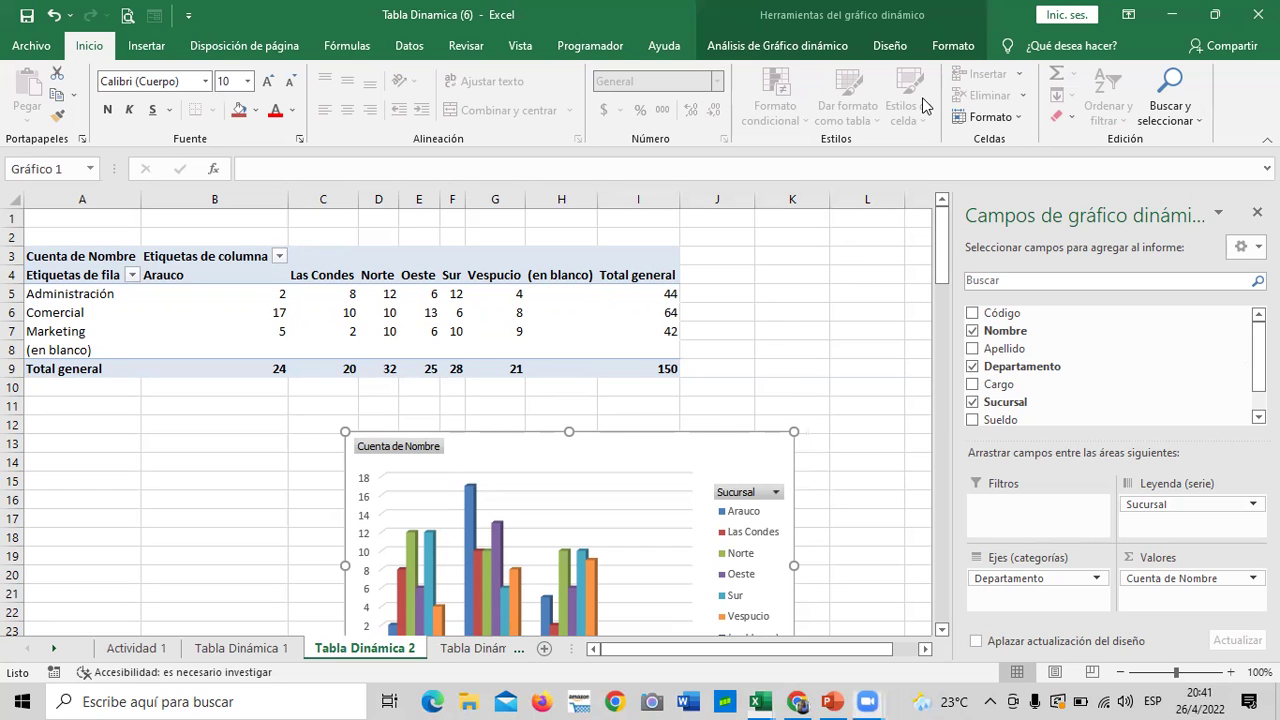
scroll(875, 384, "down", 1)
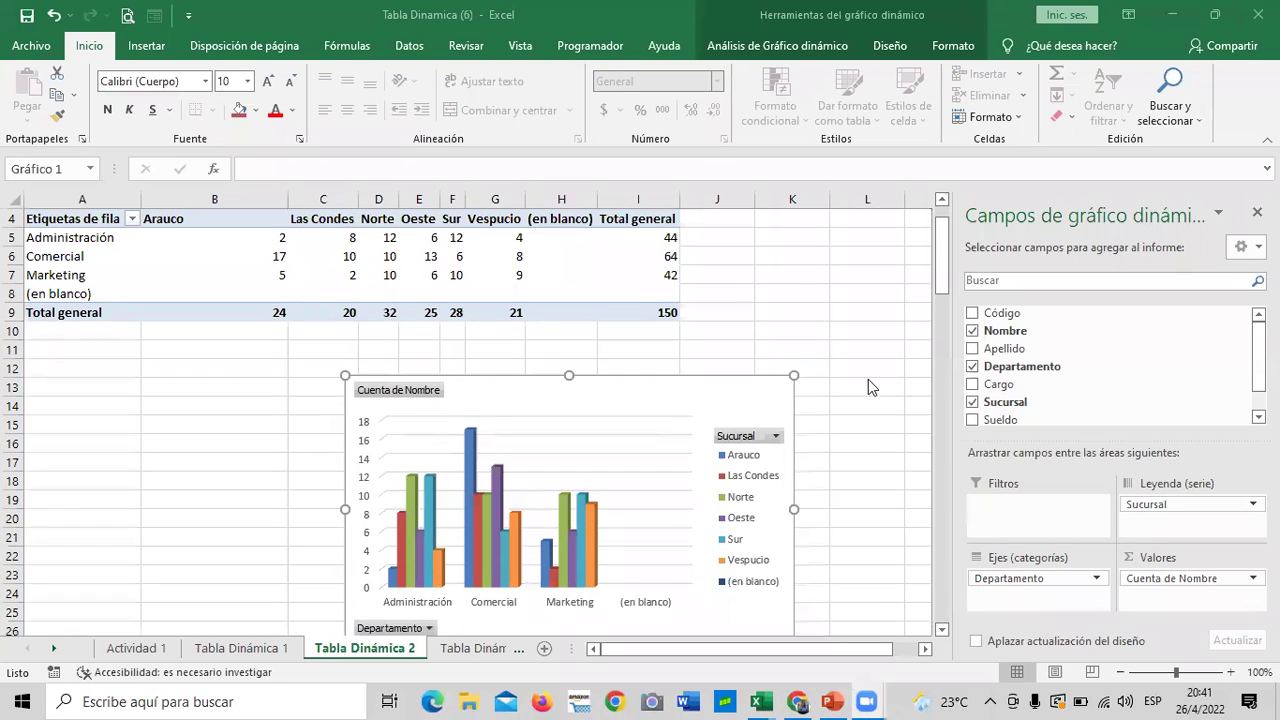
mouse_move(697, 393)
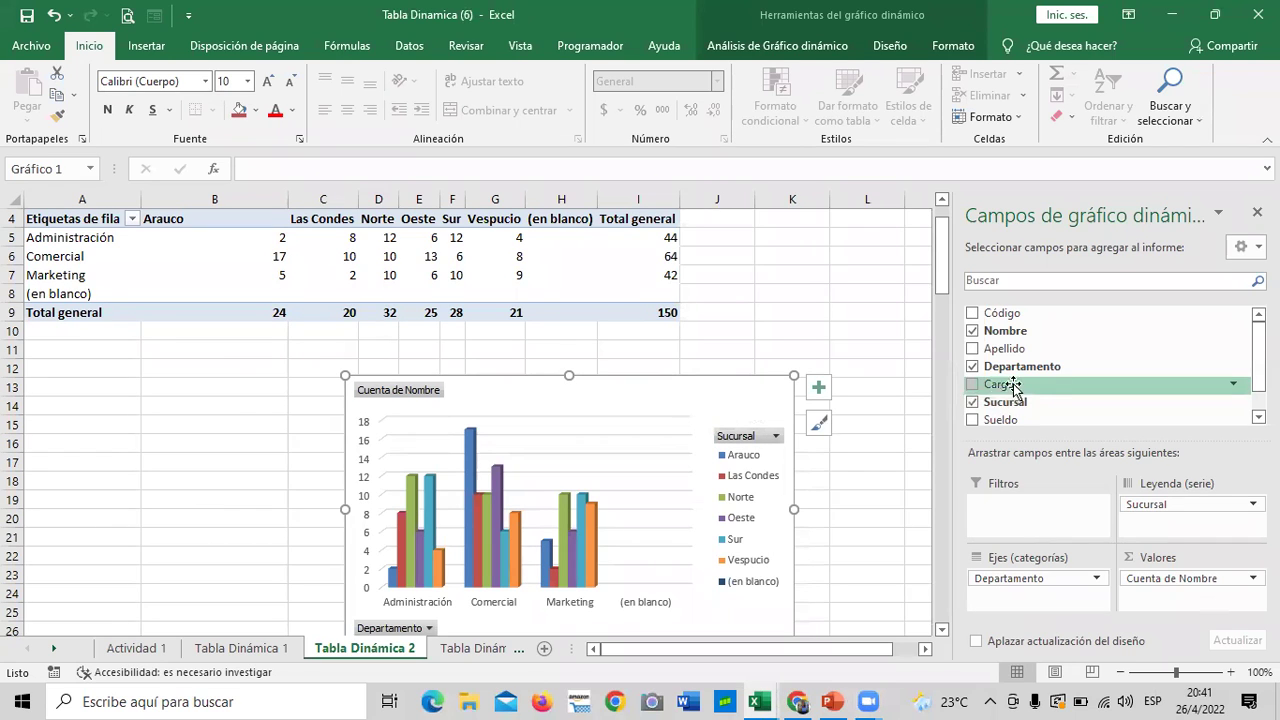
Close the Campos de gráfico dinámico pane and drag the chart right under columns H–N
left_click(1257, 212)
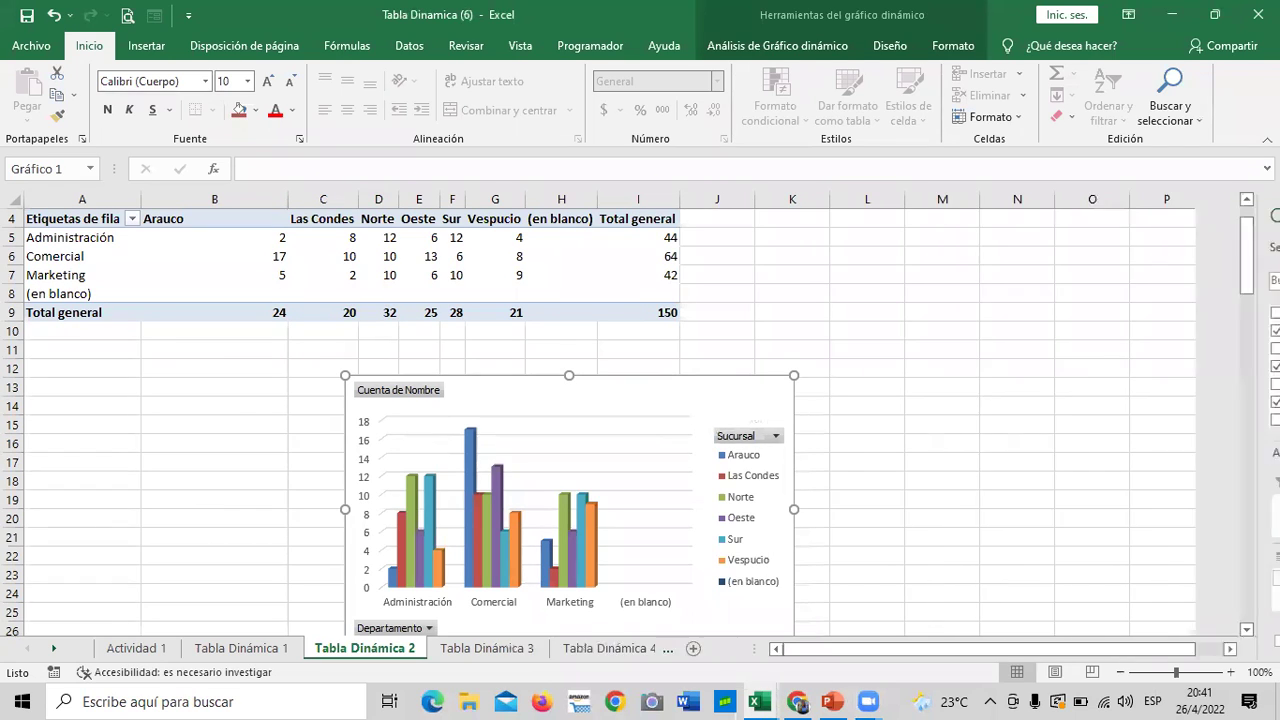
mouse_move(700, 403)
left_mouse_down()
mouse_move(889, 341)
mouse_move(920, 350)
left_mouse_up()
scroll(921, 340, "up", 1)
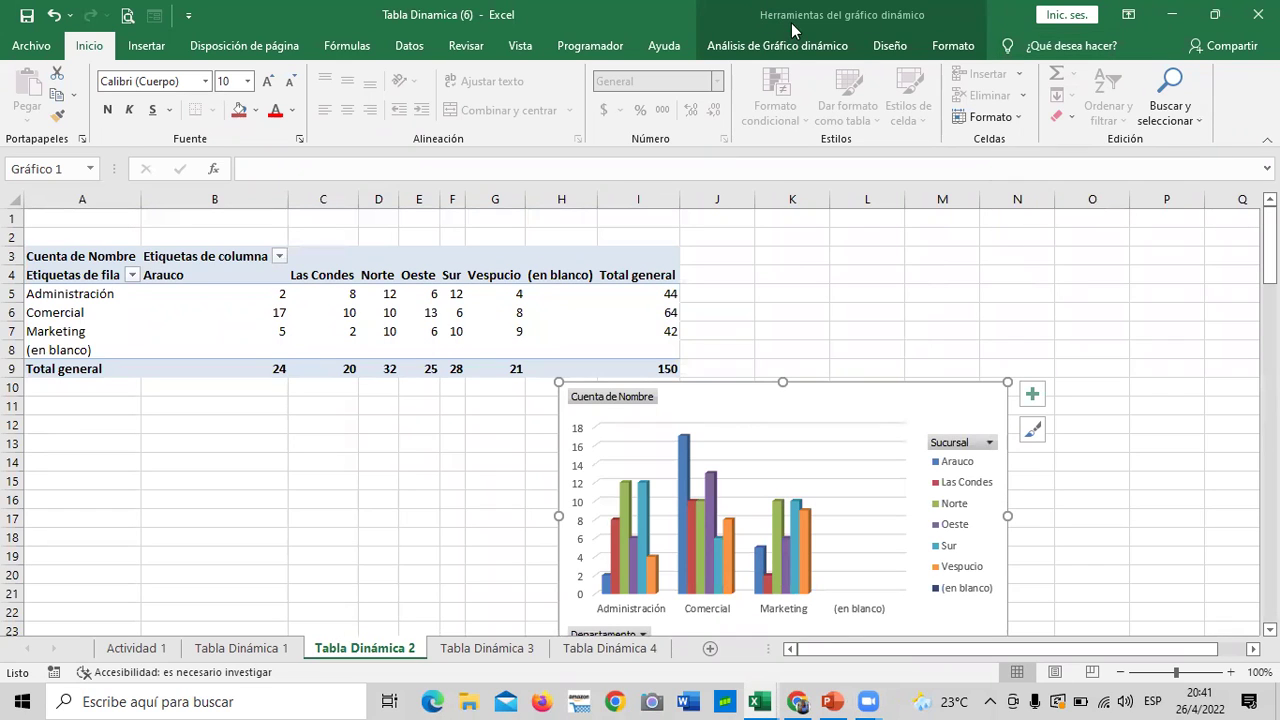
Reselect the pivot chart and show the Análisis de Gráfico dinámico tools
left_click(573, 325)
mouse_move(560, 328)
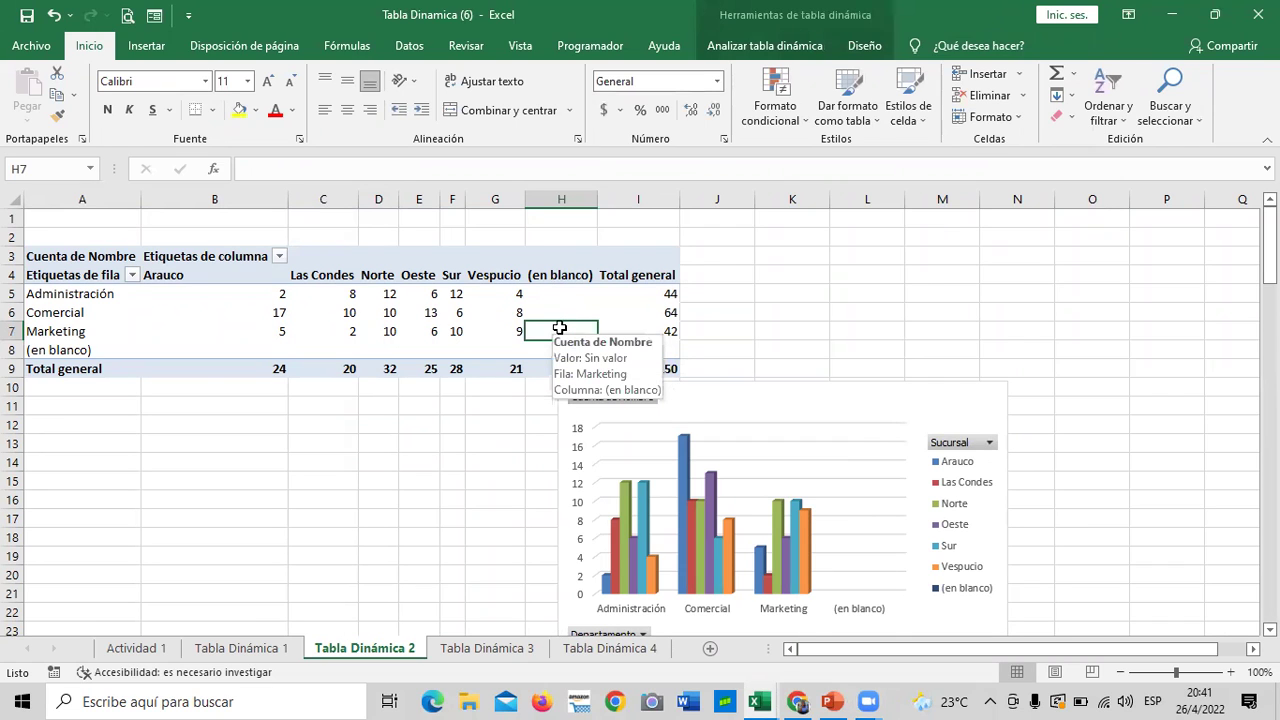
left_click(866, 398)
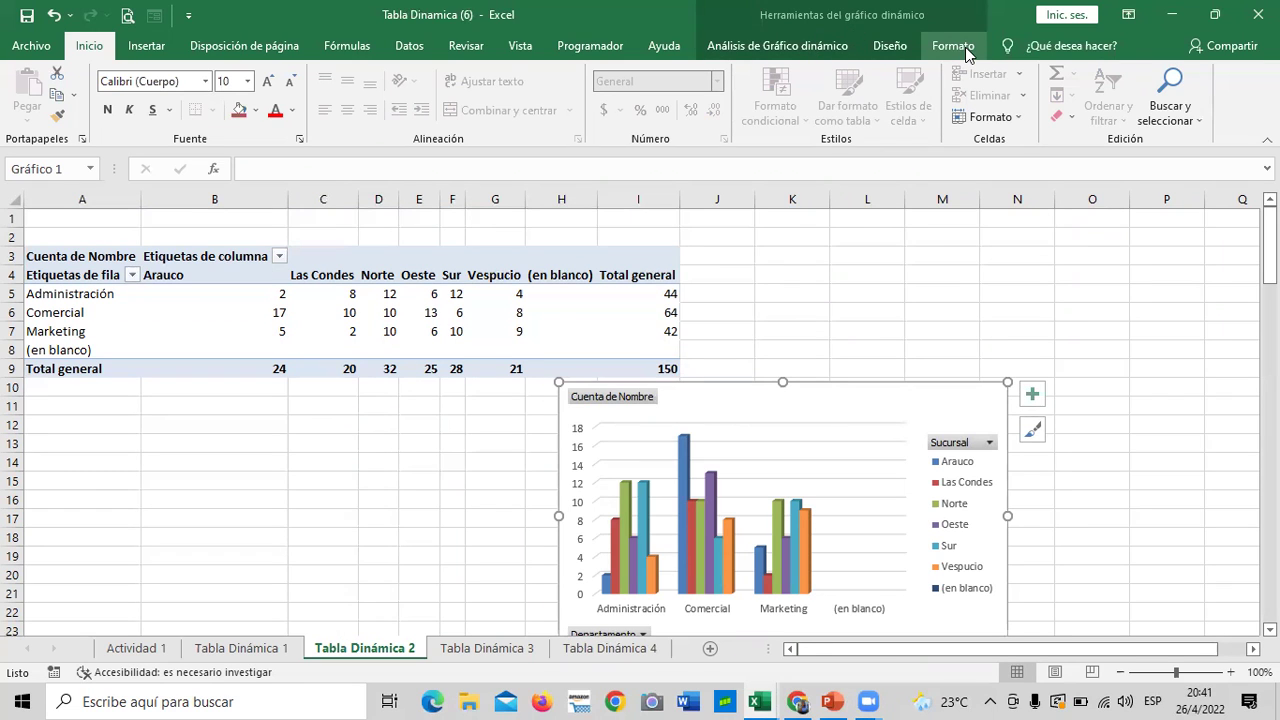
left_click(625, 325)
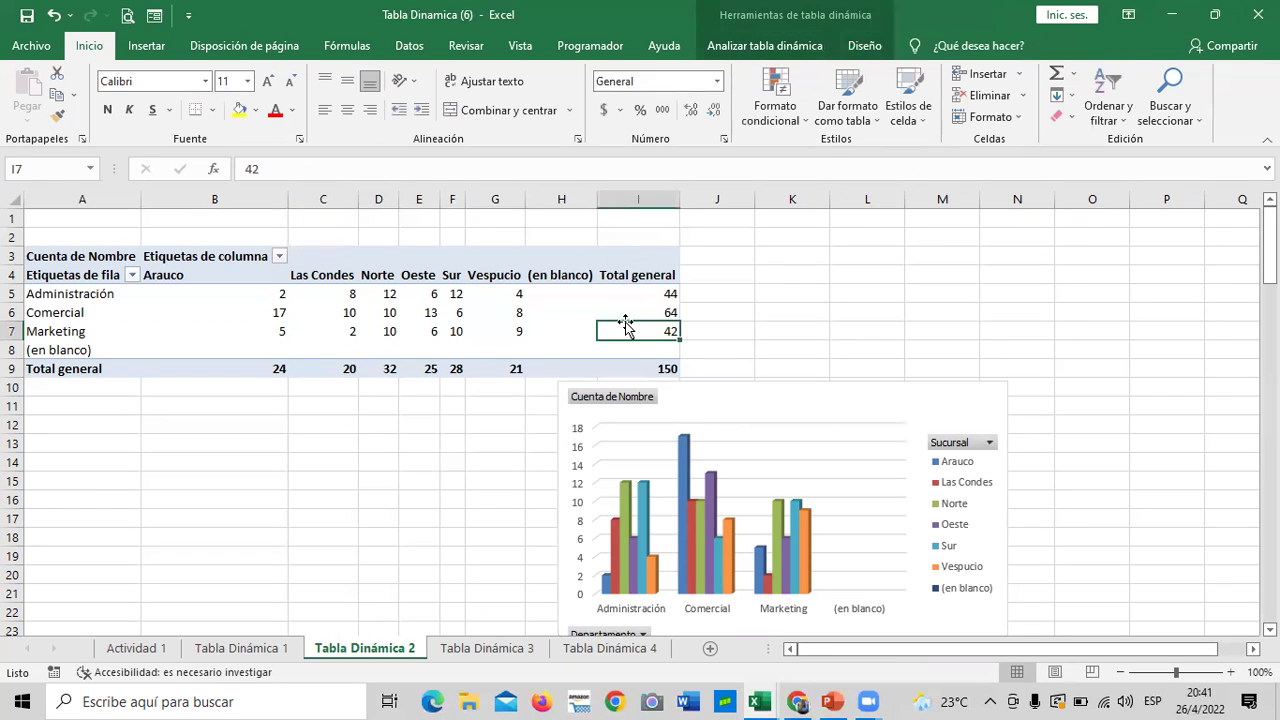
left_click(843, 393)
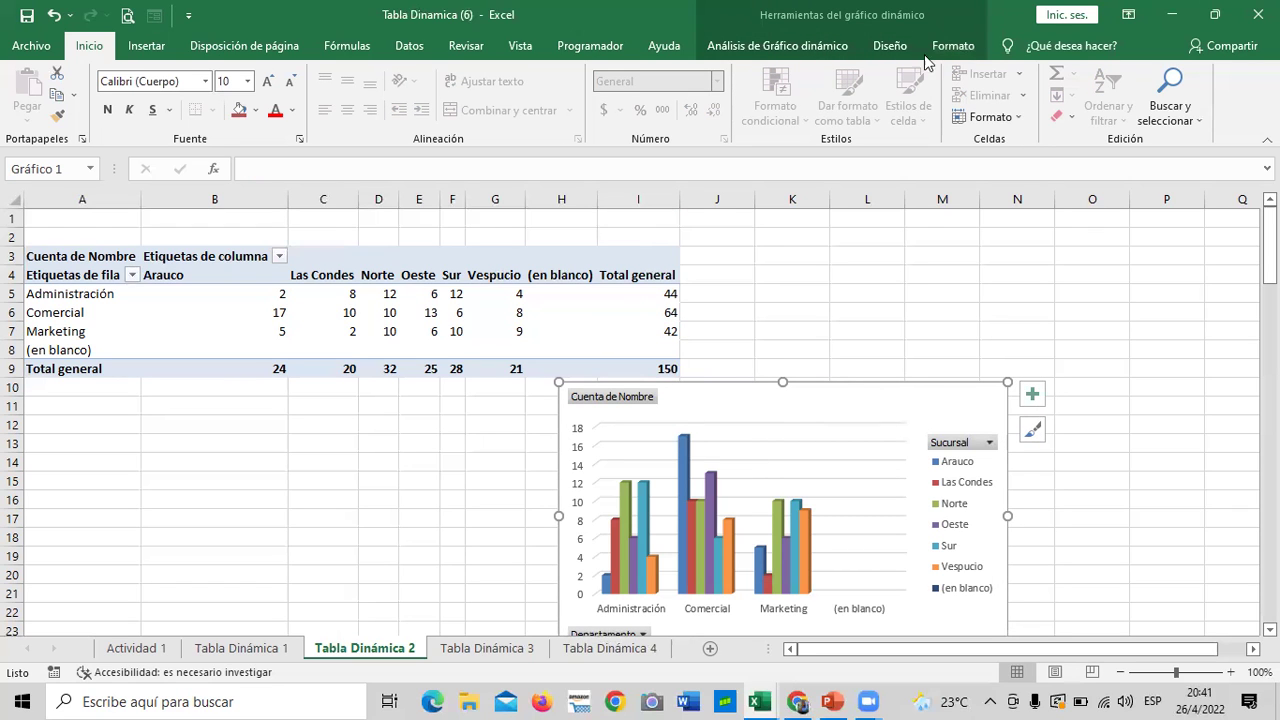
left_click(737, 53)
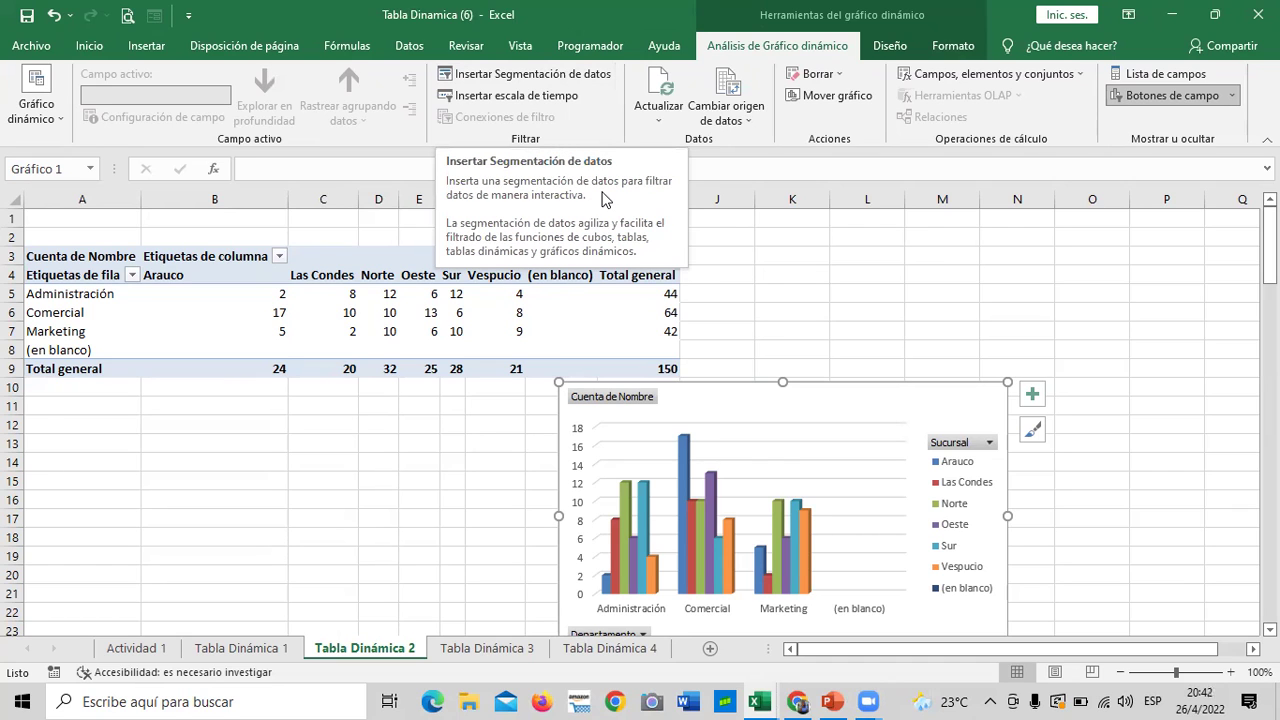
Insert slicers for the Departamento, Sucursal and Cargo fields, leaving Sueldo unchecked
left_click(510, 78)
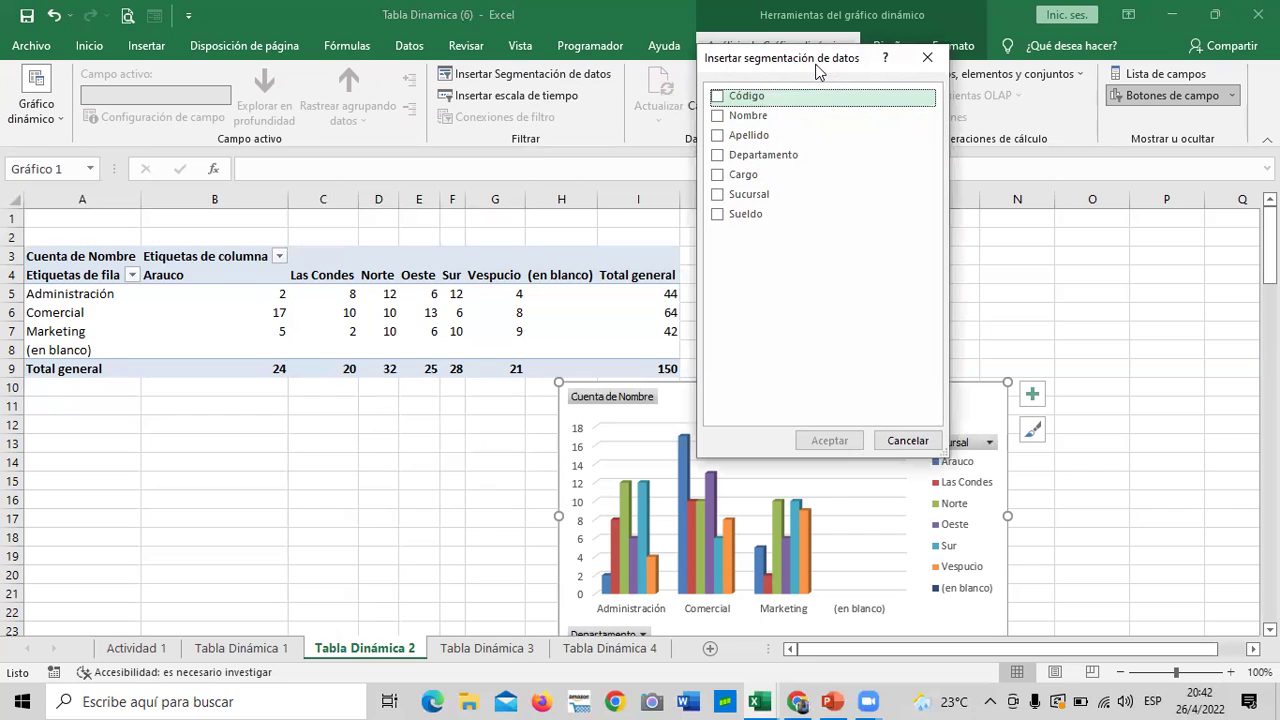
left_click_drag(817, 70, 334, 192)
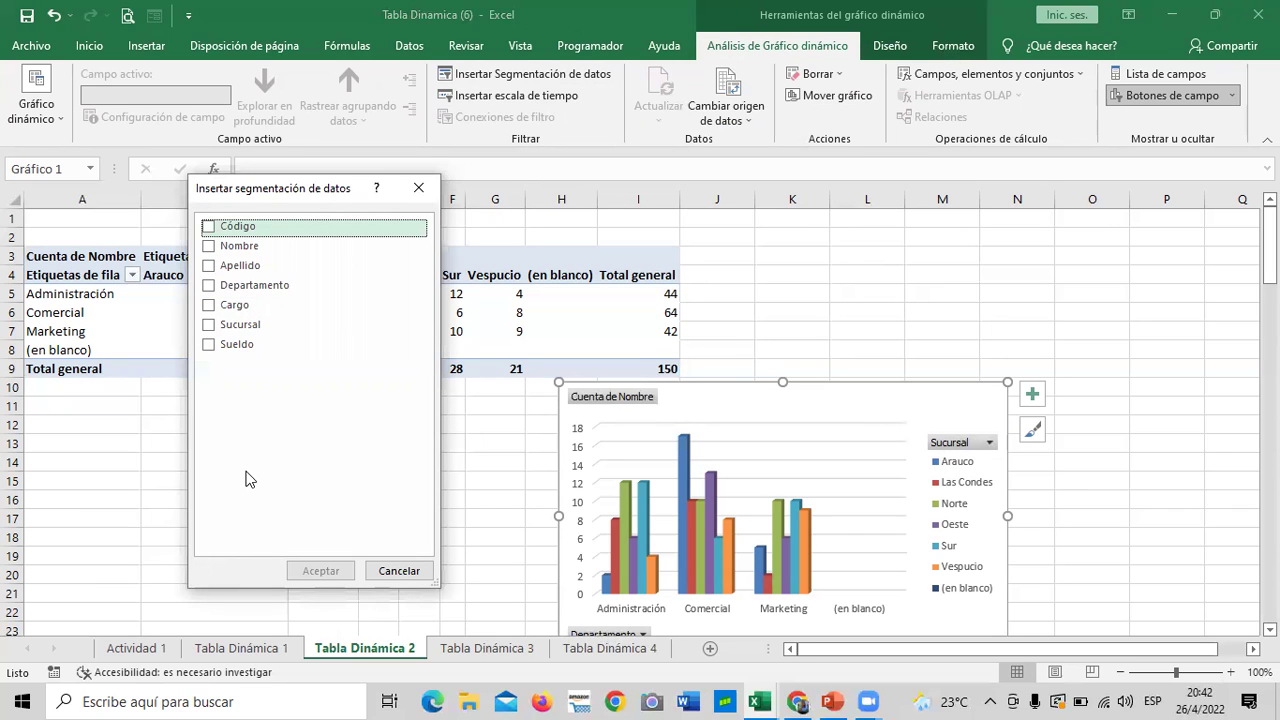
left_click(209, 286)
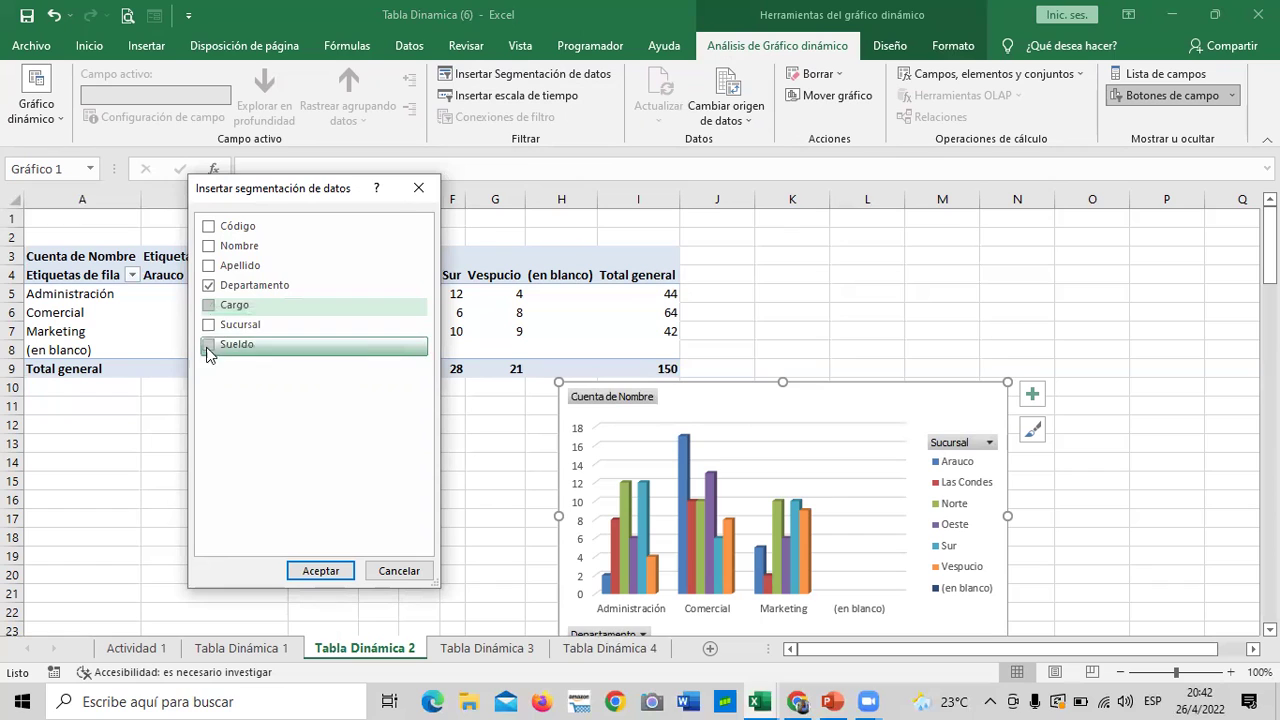
left_click(209, 324)
left_click(212, 345)
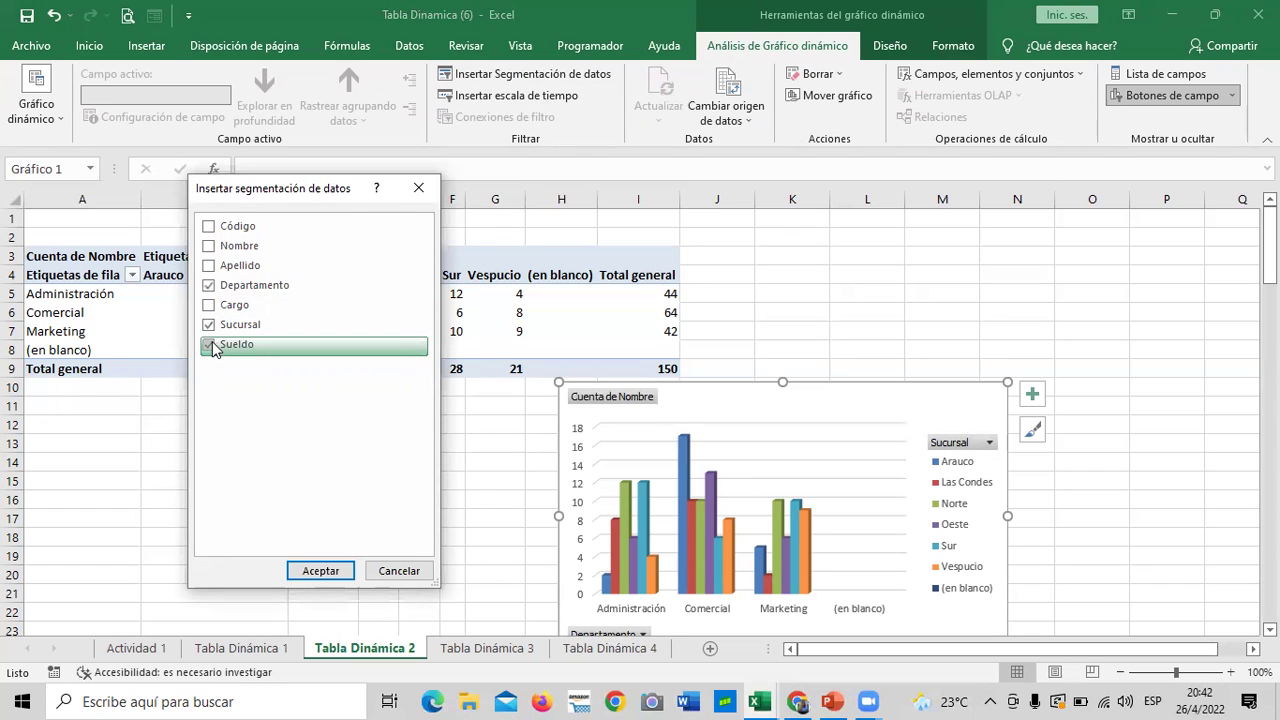
left_click(212, 345)
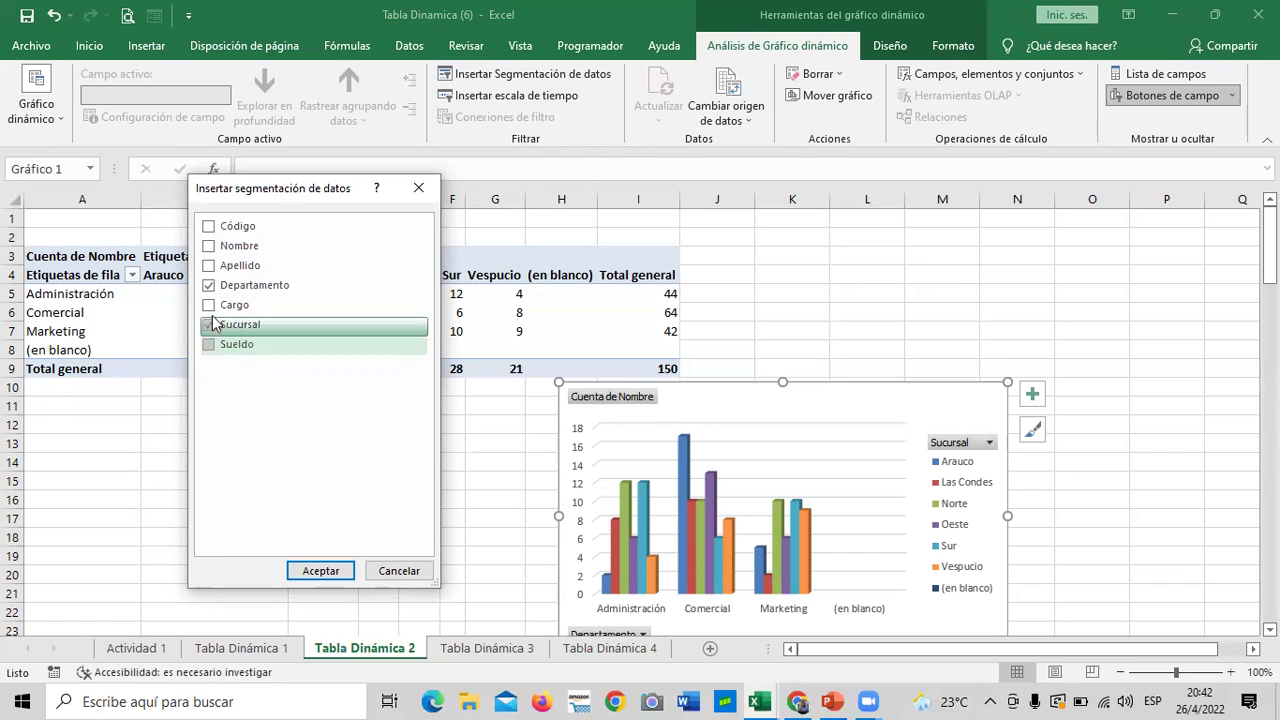
left_click(211, 307)
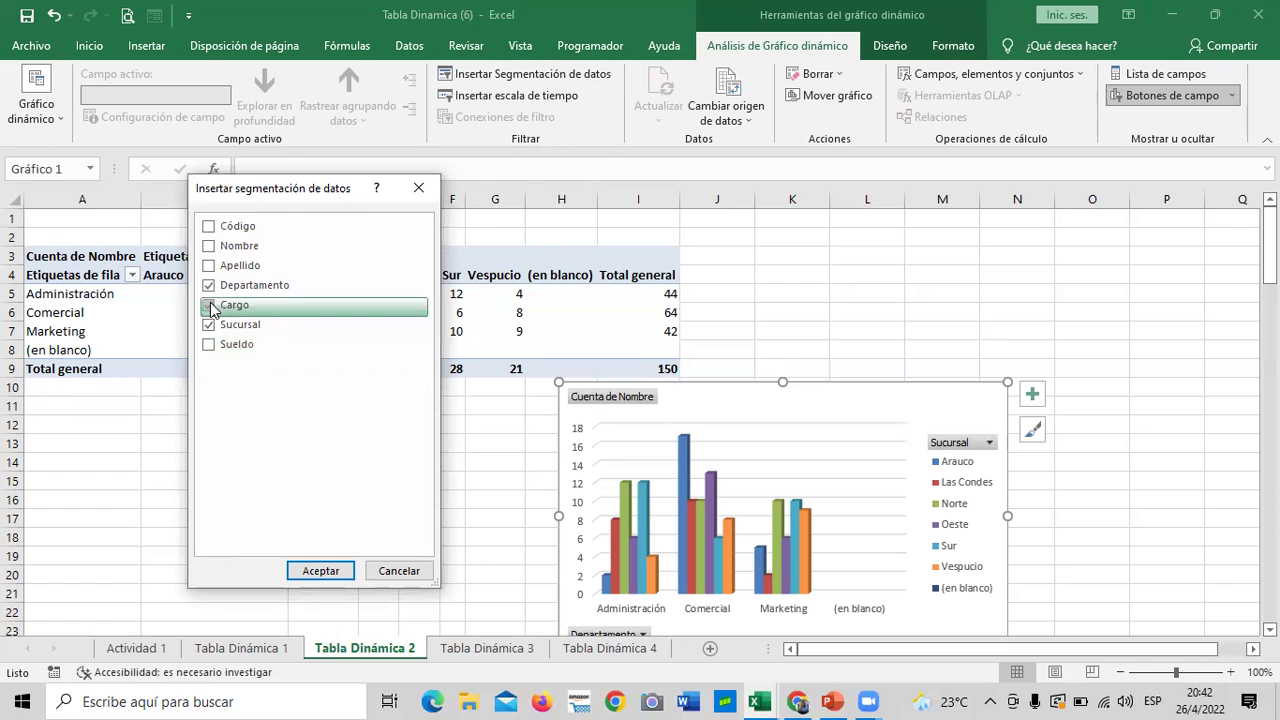
left_click(320, 569)
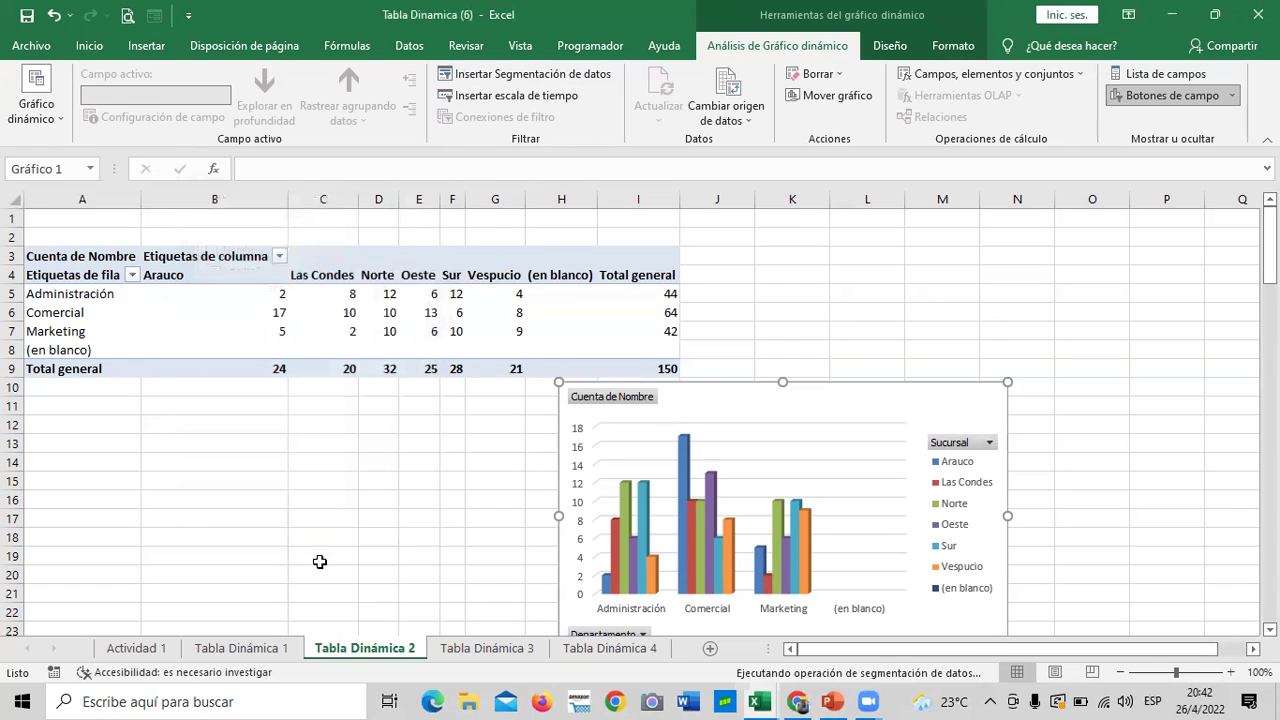
Line up the Departamento, Sucursal and Cargo slicers in a row over columns A–H
left_click_drag(614, 267, 157, 296)
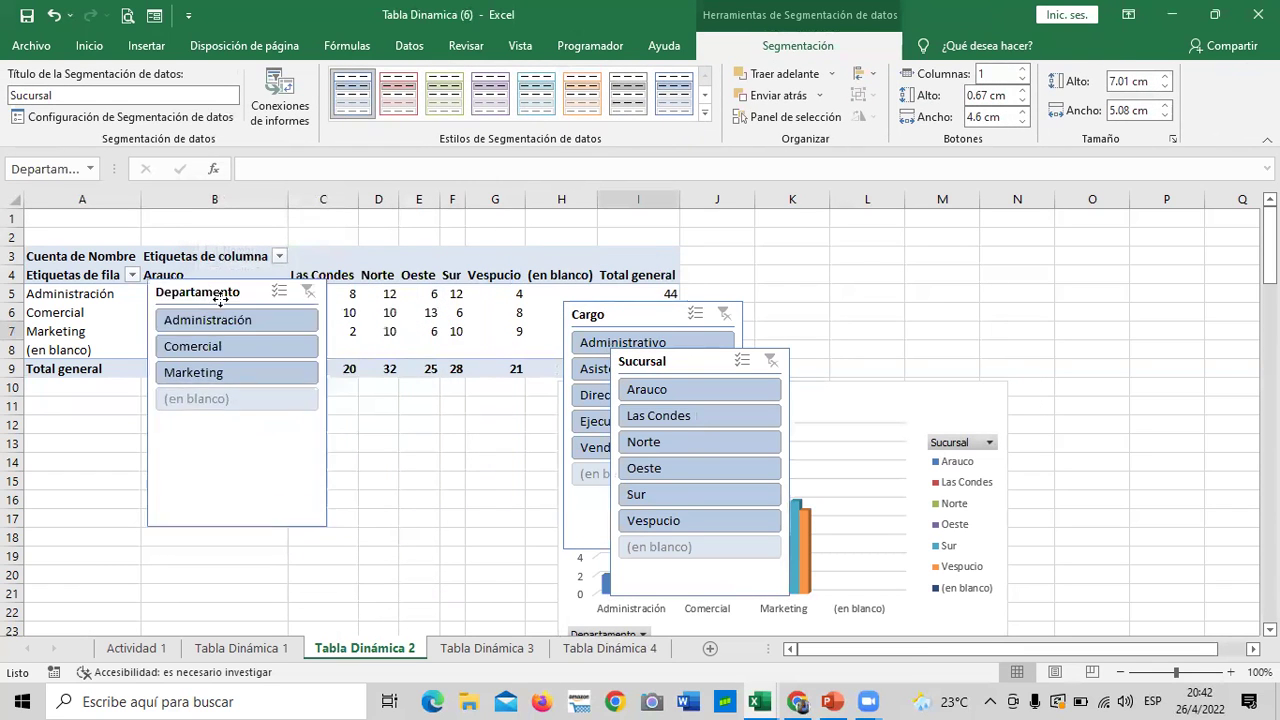
left_click_drag(642, 361, 386, 308)
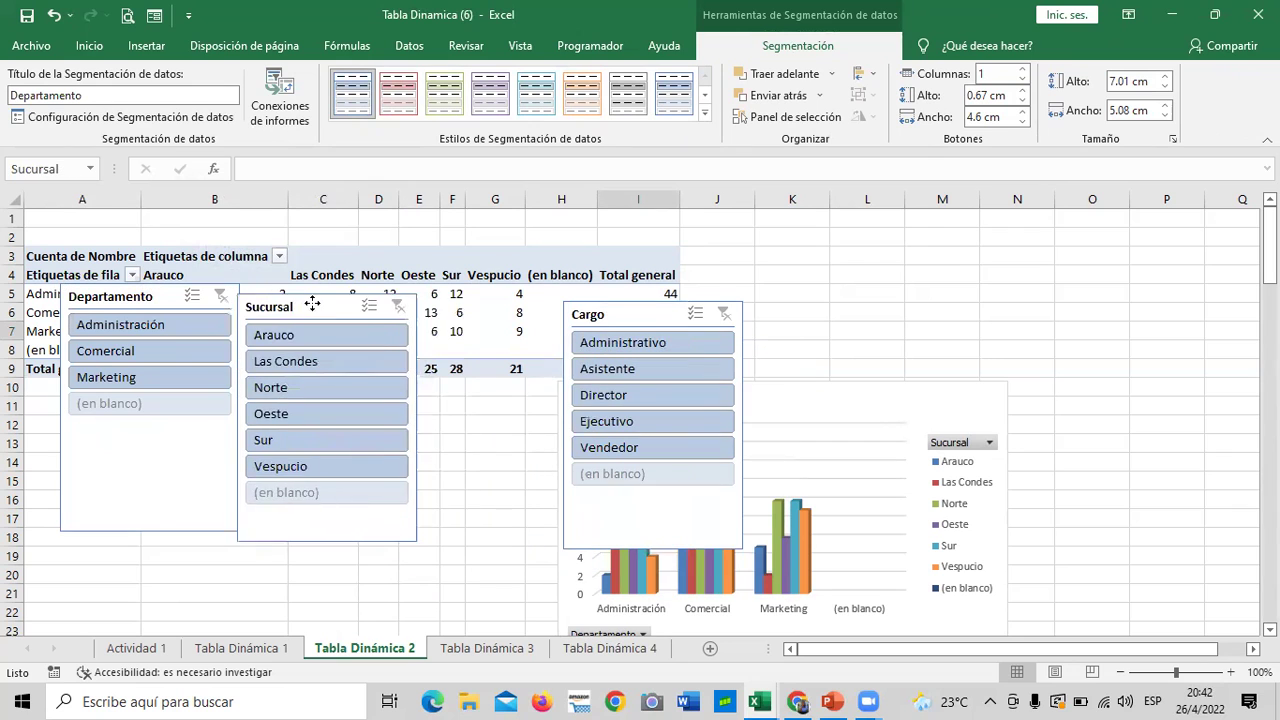
mouse_move(611, 316)
left_mouse_down()
mouse_move(518, 295)
mouse_move(533, 290)
left_mouse_up()
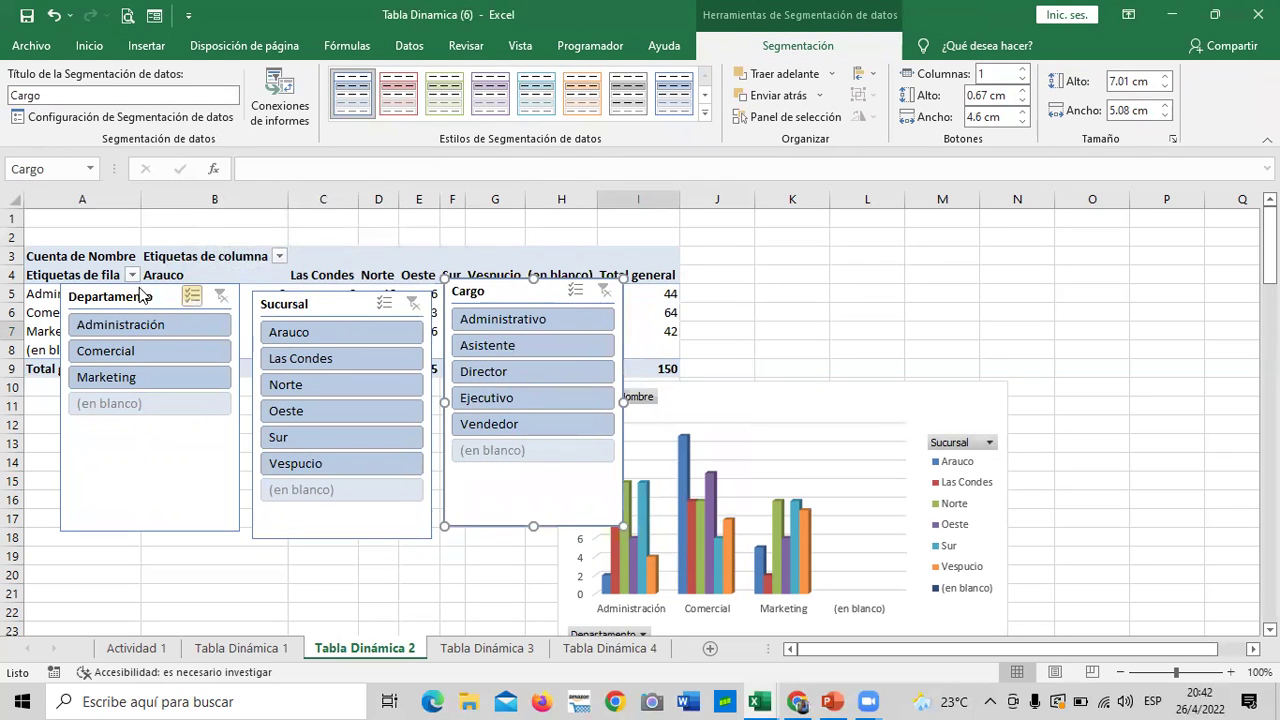
left_click_drag(133, 296, 101, 290)
mouse_move(295, 303)
left_mouse_down()
mouse_move(245, 289)
mouse_move(254, 296)
left_mouse_up()
left_click_drag(513, 294, 491, 294)
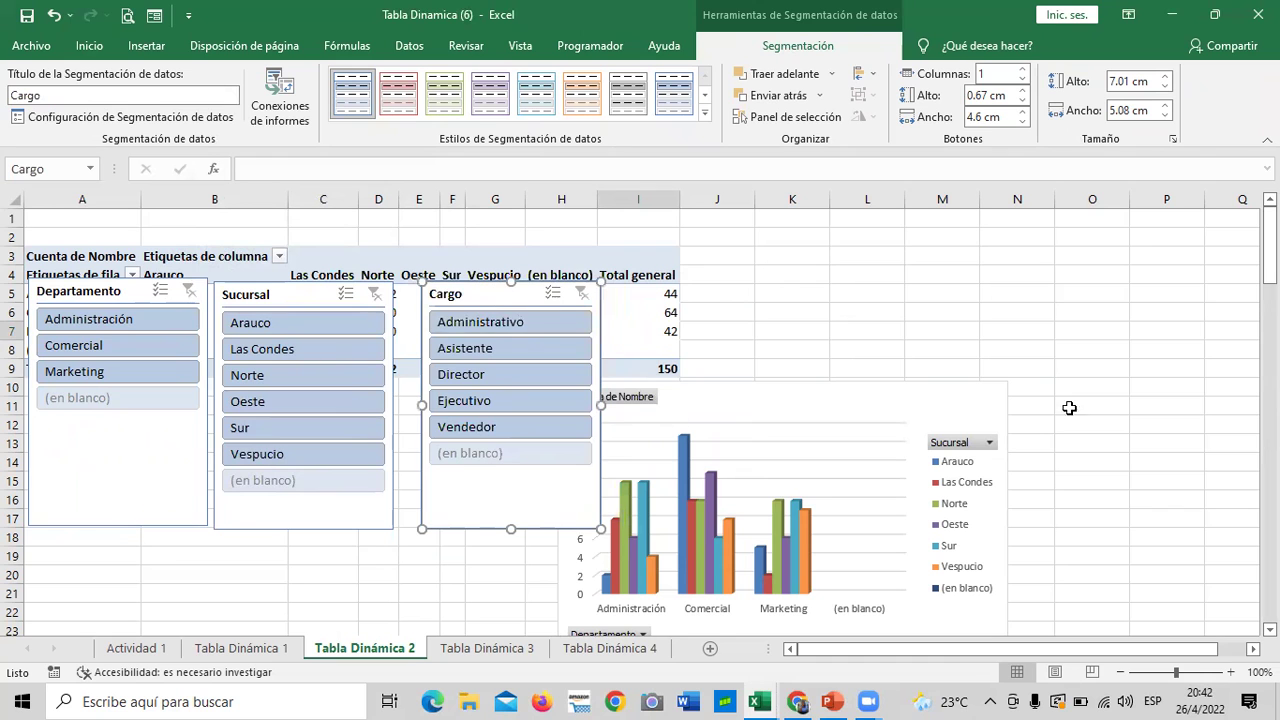
left_click(1270, 245)
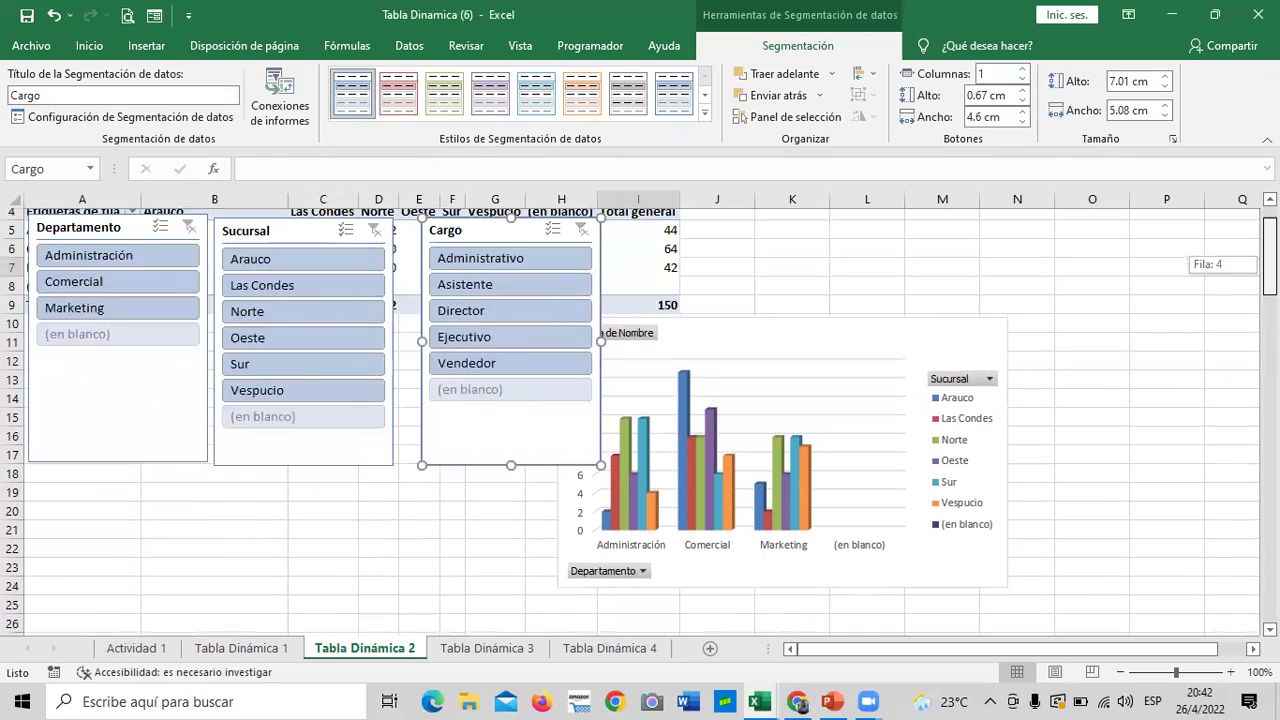
left_click_drag(1270, 245, 1270, 255)
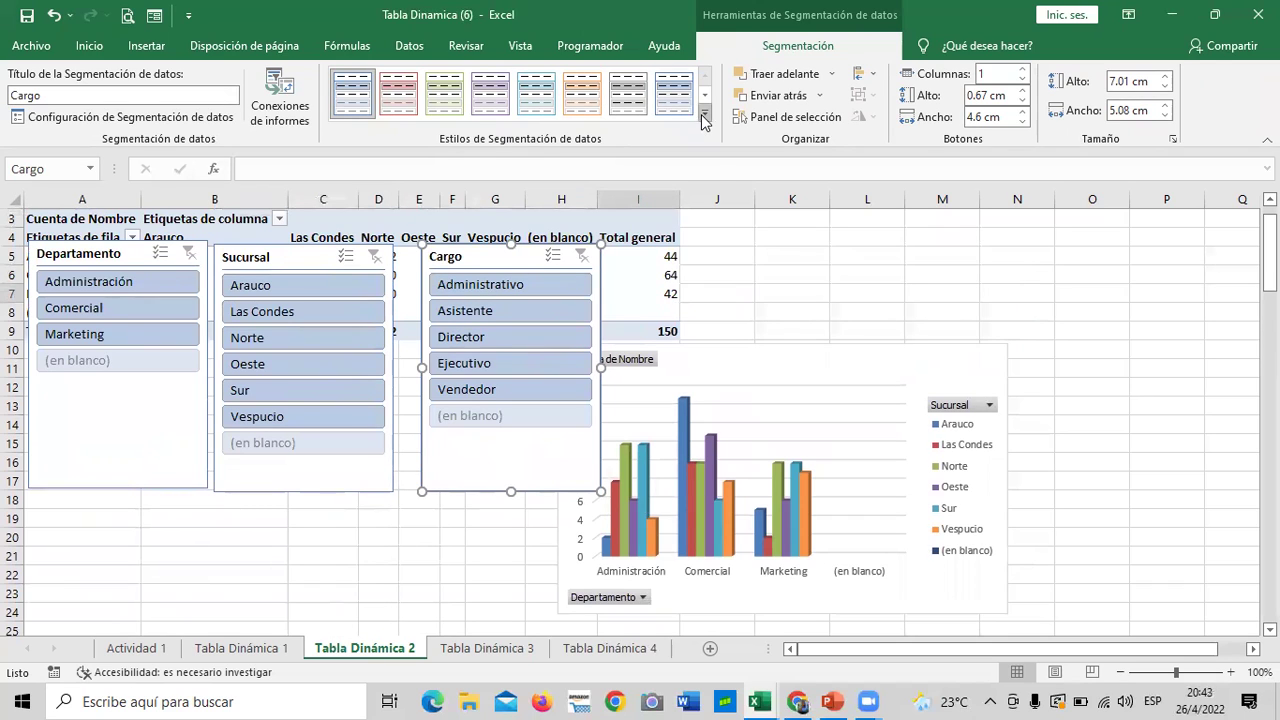
Give the Cargo slicer a red style, Sucursal orange and Departamento green (Estilo oscuro 3)
left_click(704, 121)
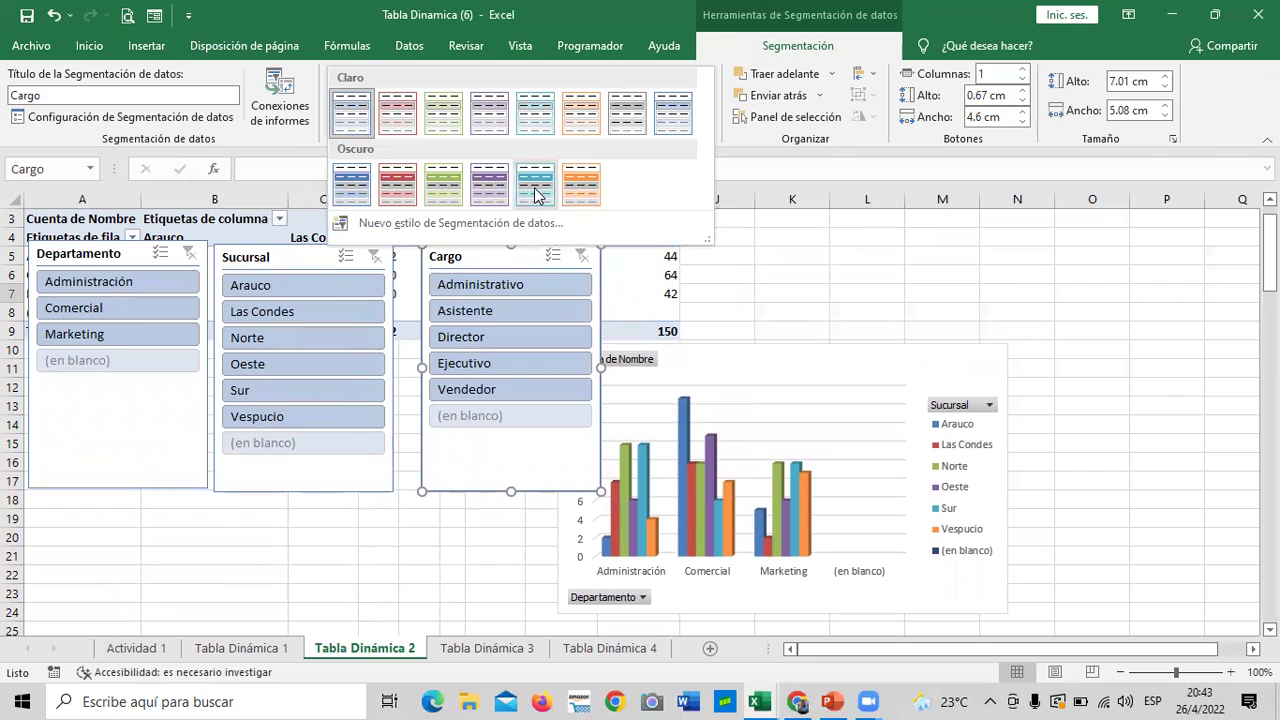
left_click(406, 191)
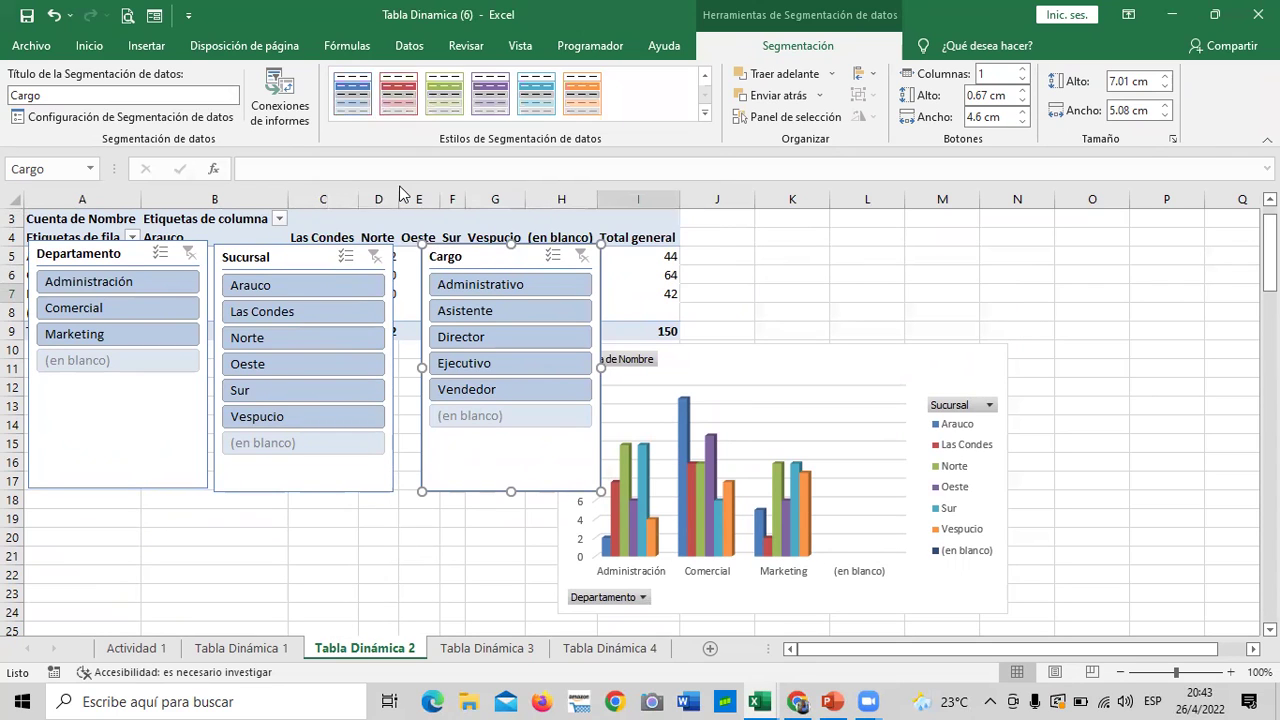
left_click(310, 260)
left_click(582, 94)
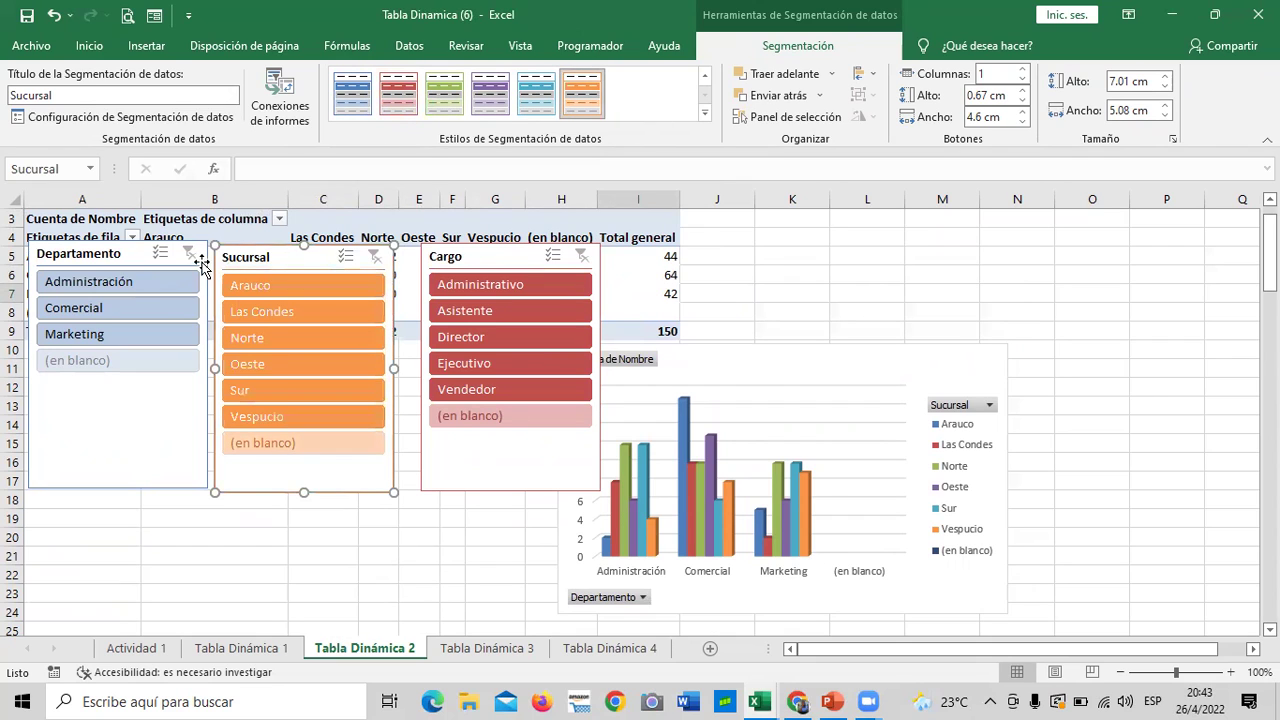
left_click(138, 253)
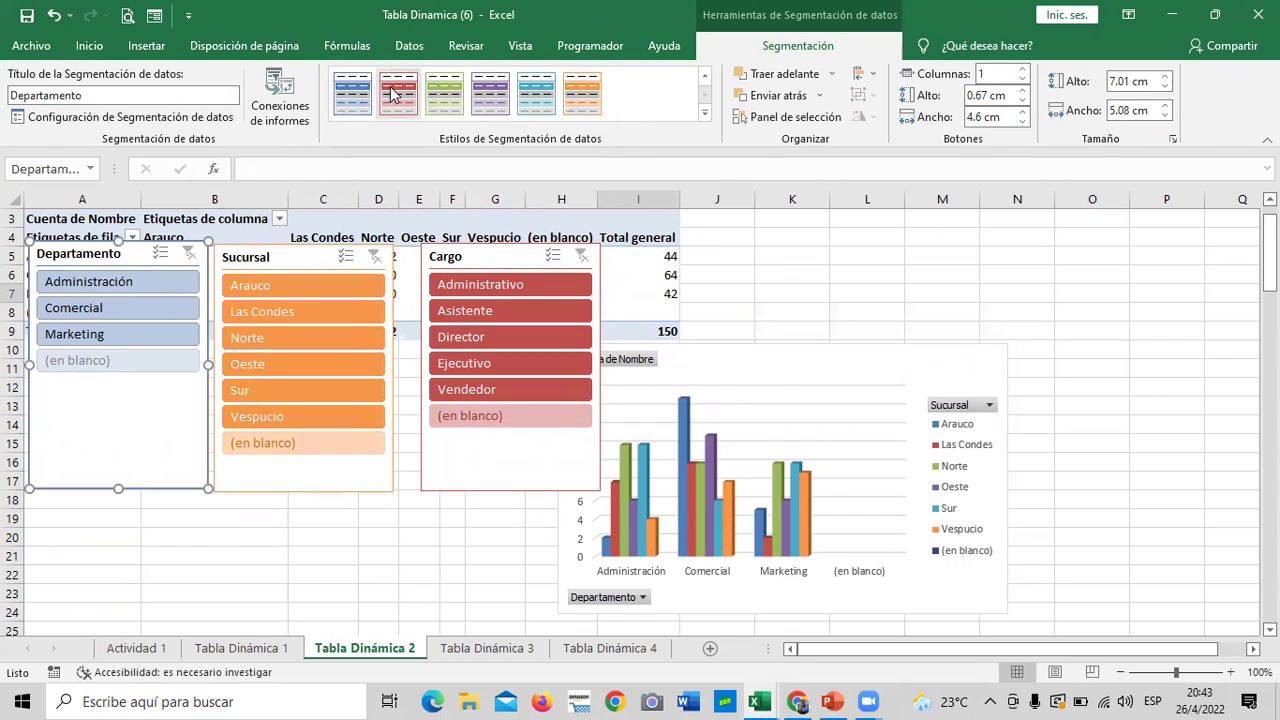
left_click(444, 90)
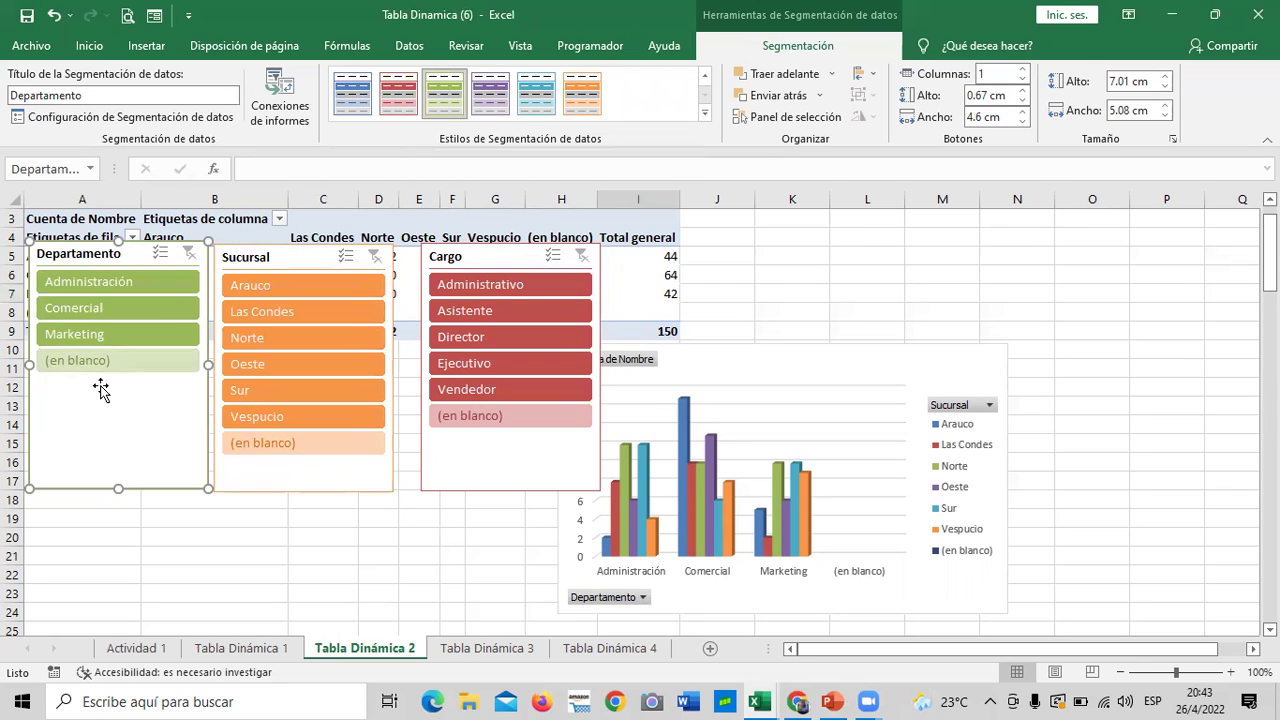
Filter to the Marketing department, then try the Norte, Oeste and Sur branches
left_click(112, 336)
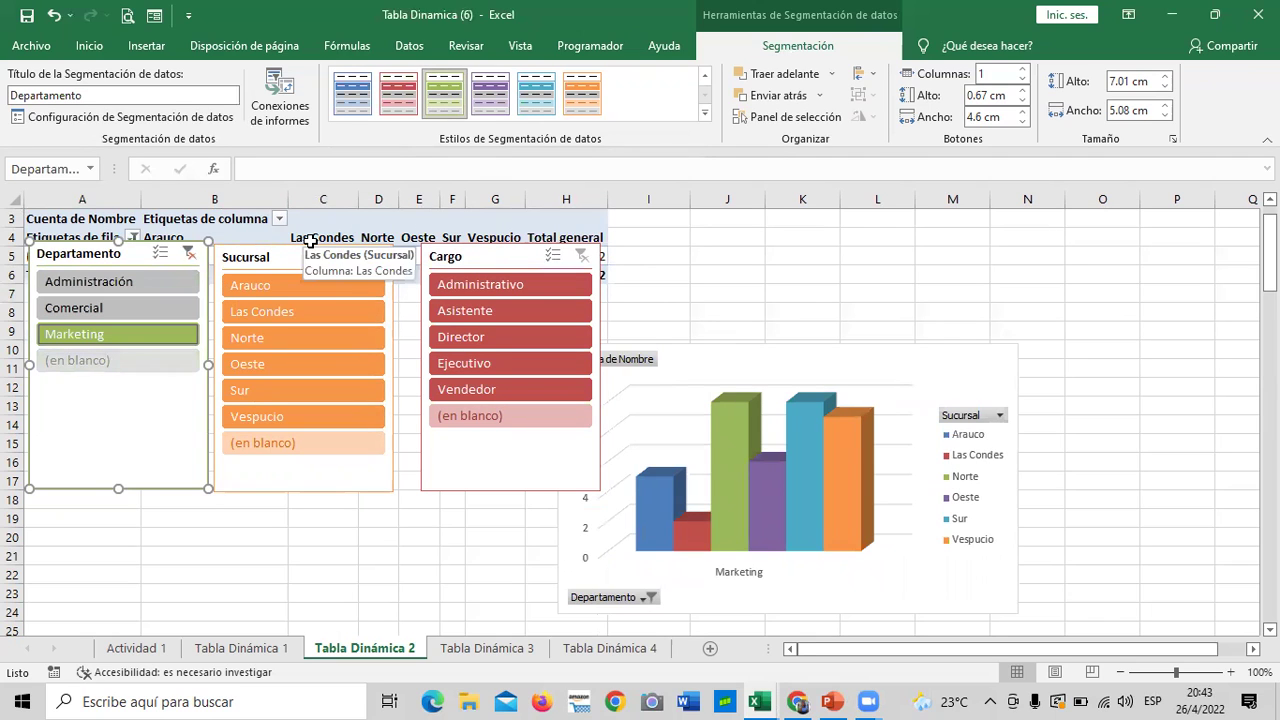
mouse_move(761, 542)
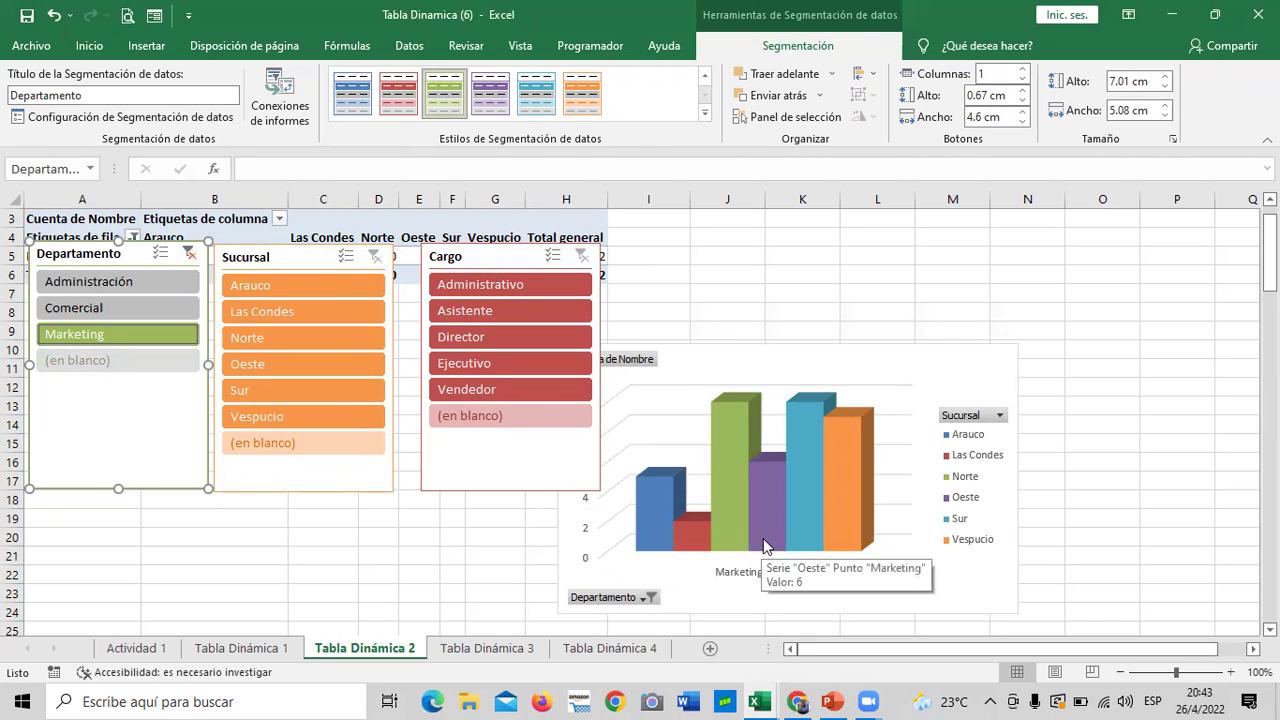
left_click_drag(1269, 245, 1269, 259)
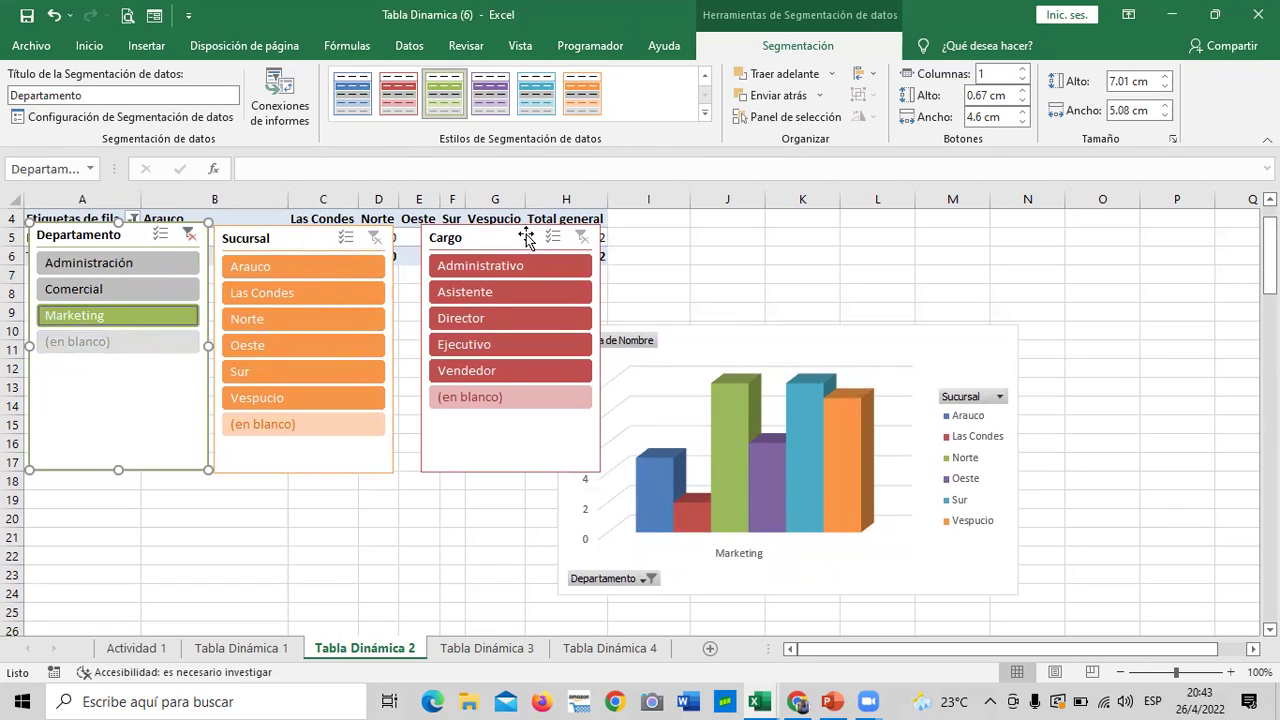
left_click_drag(513, 236, 496, 234)
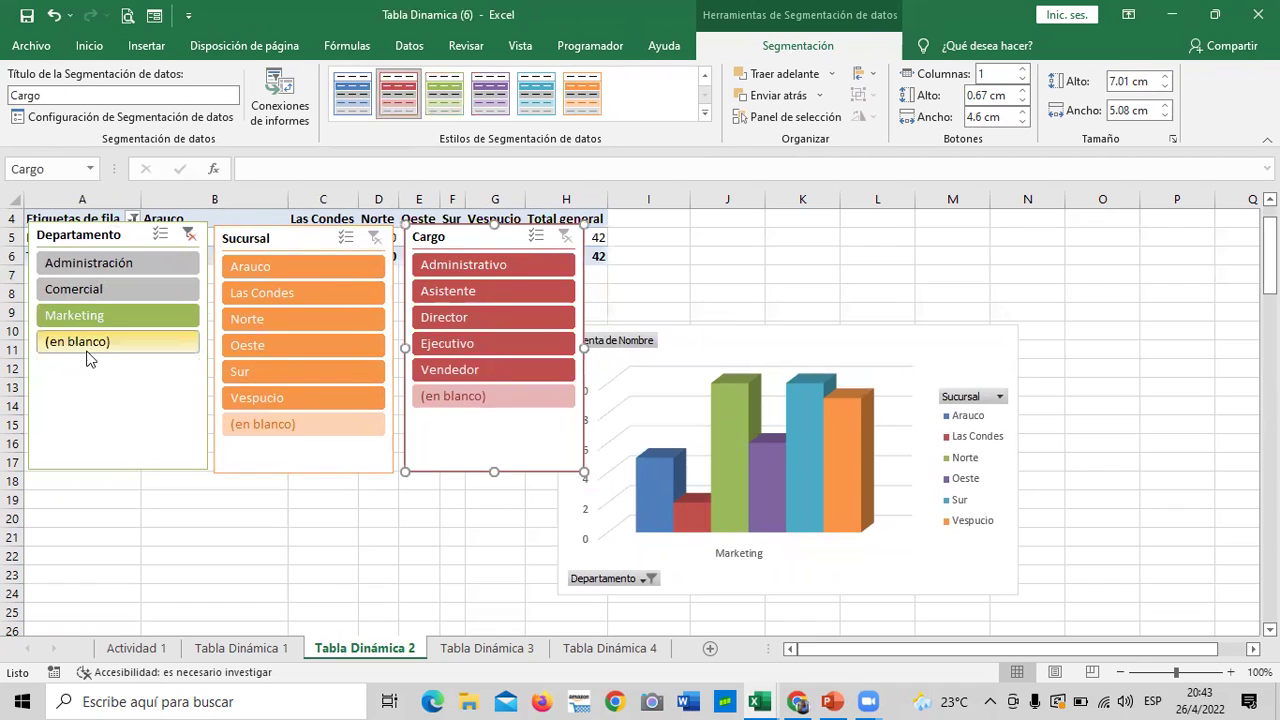
left_click(323, 318)
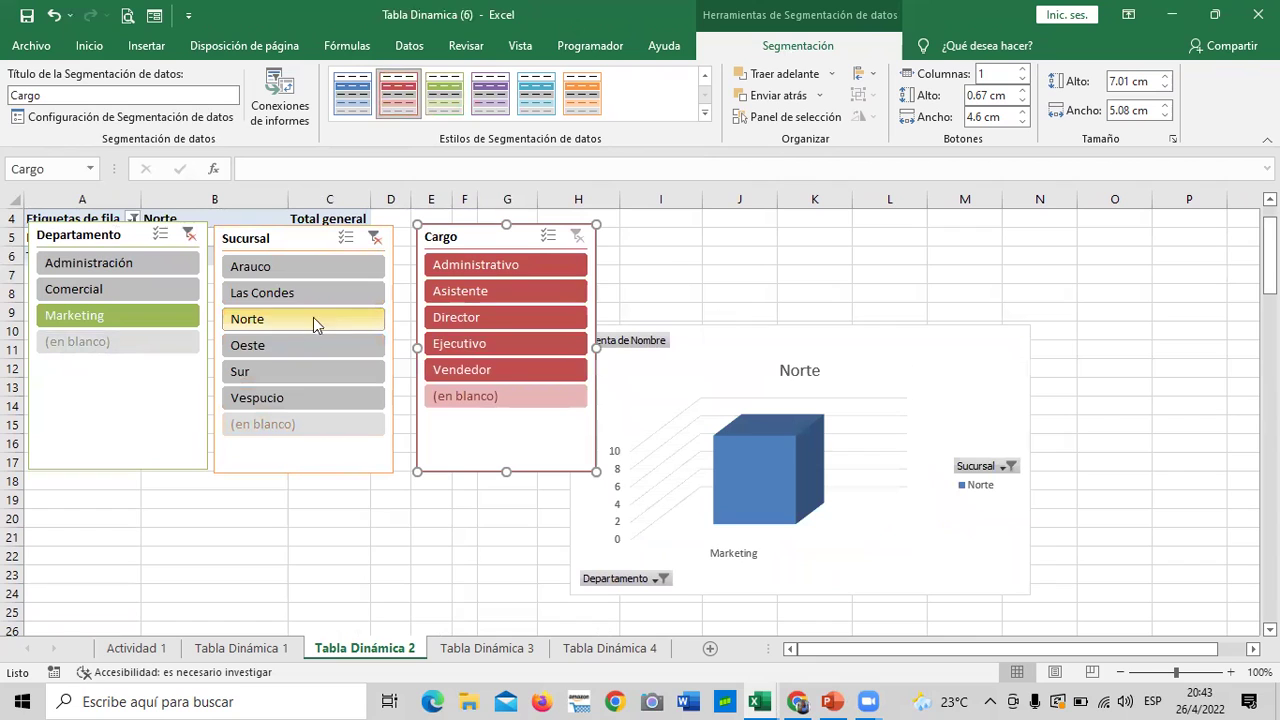
left_click(308, 345)
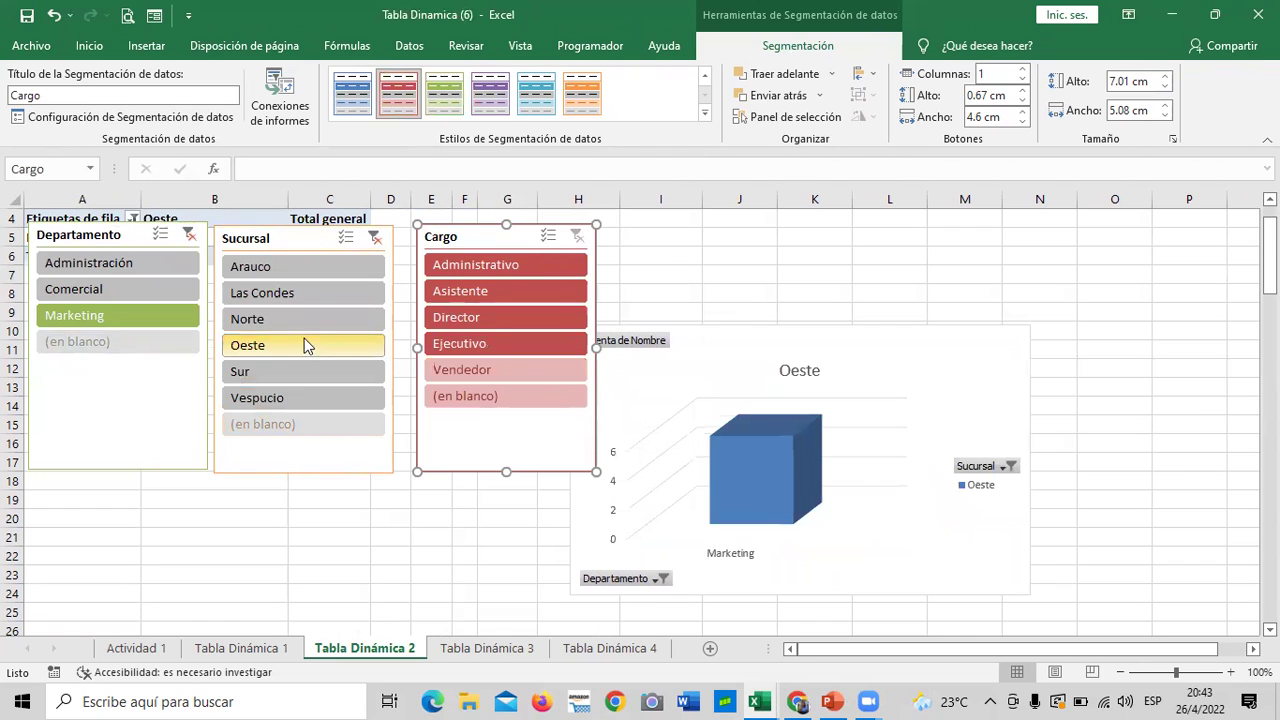
left_click(283, 370)
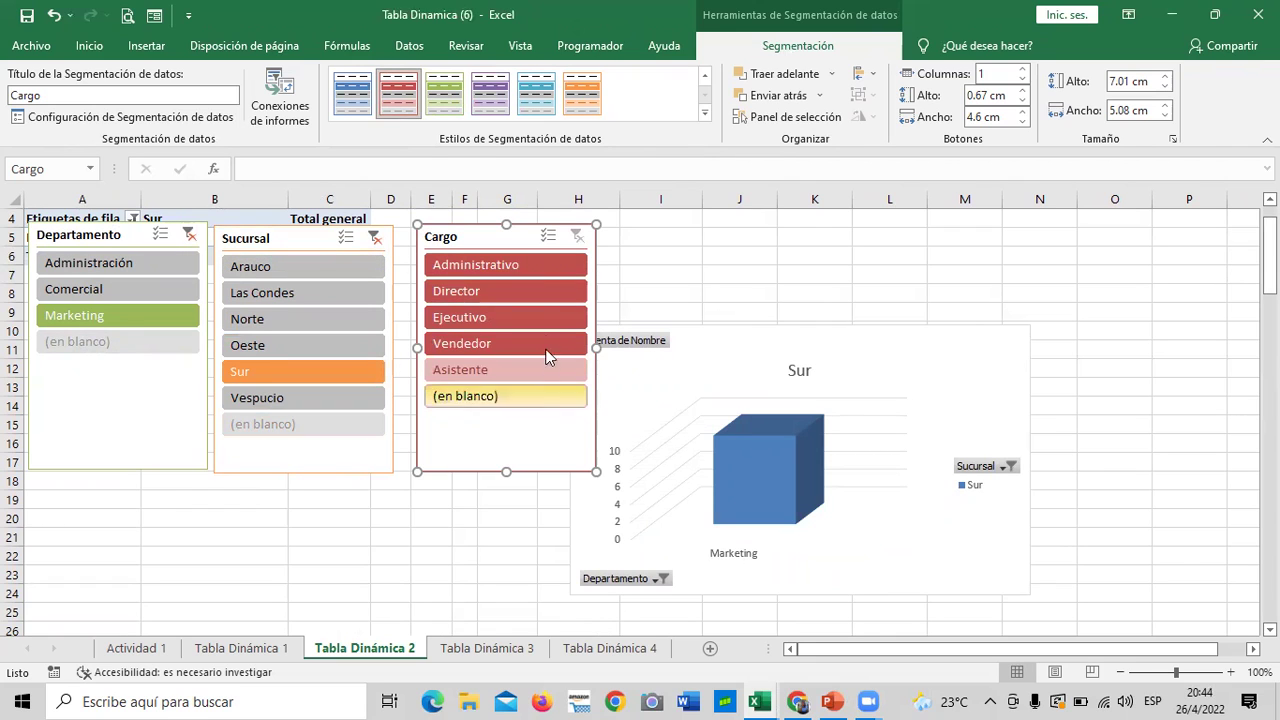
Try each Cargo position in turn, ending on Asistente, which leaves the chart empty
left_click(545, 266)
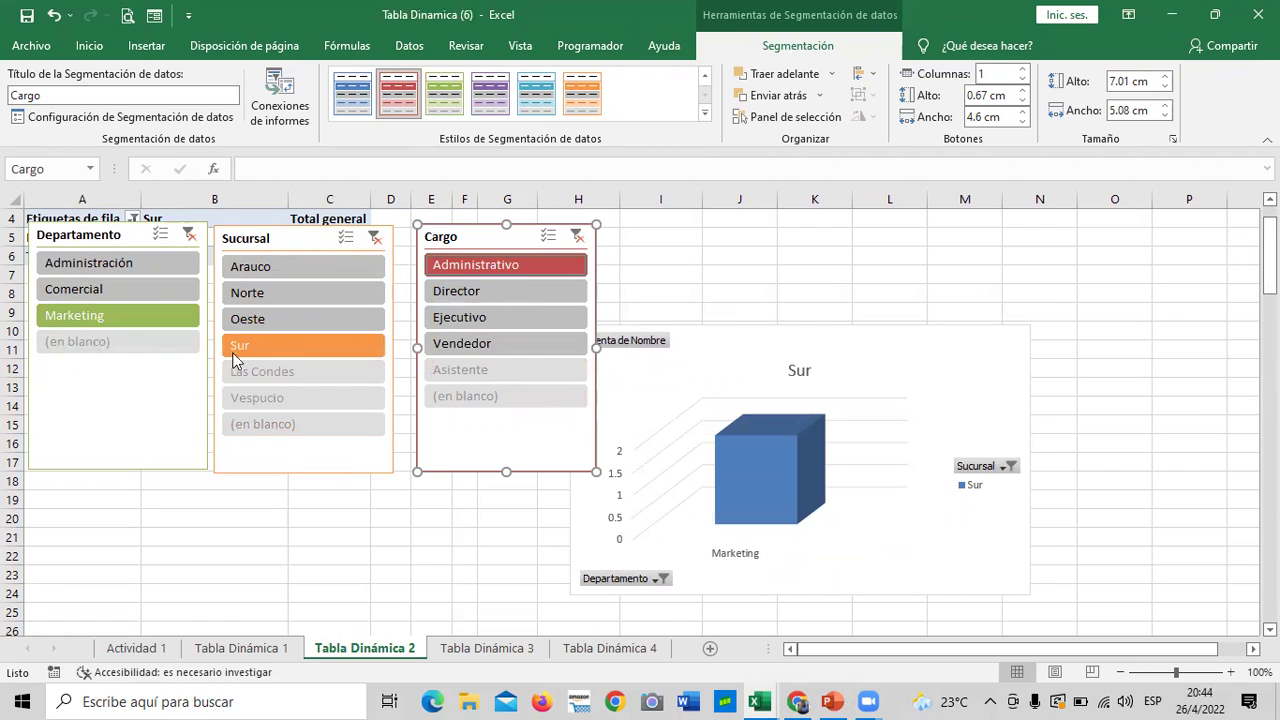
left_click(452, 292)
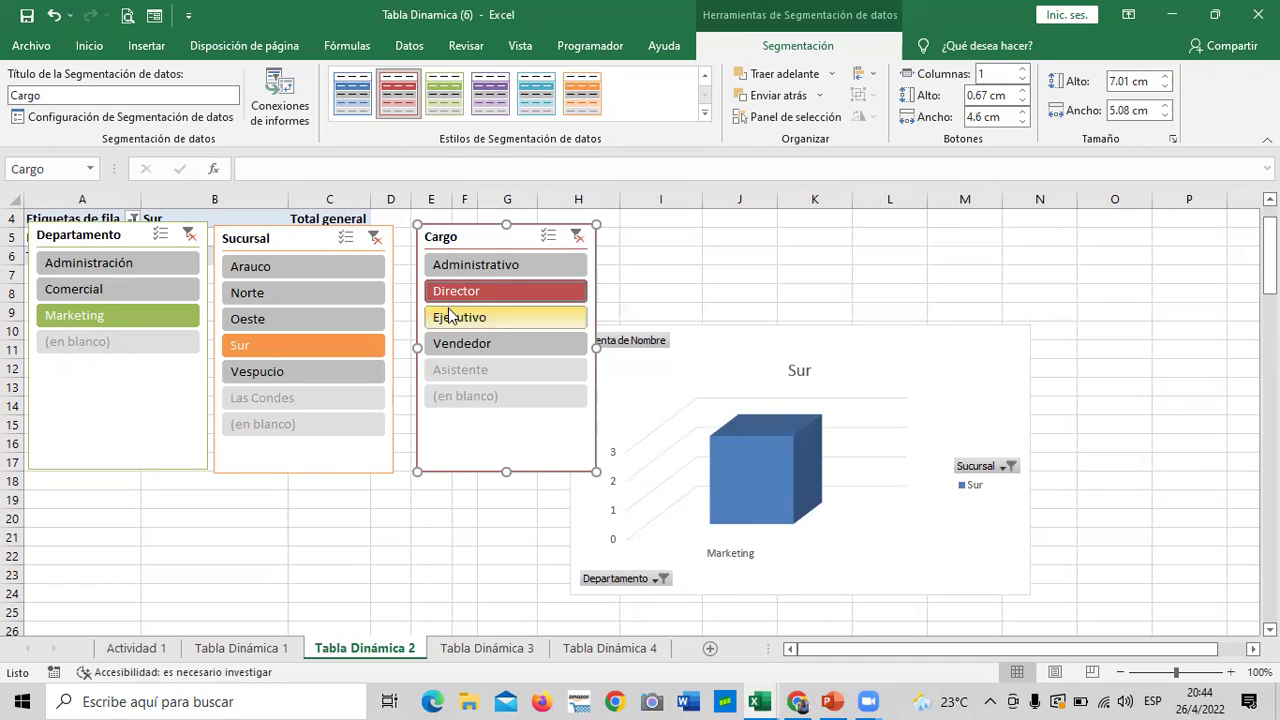
left_click(466, 322)
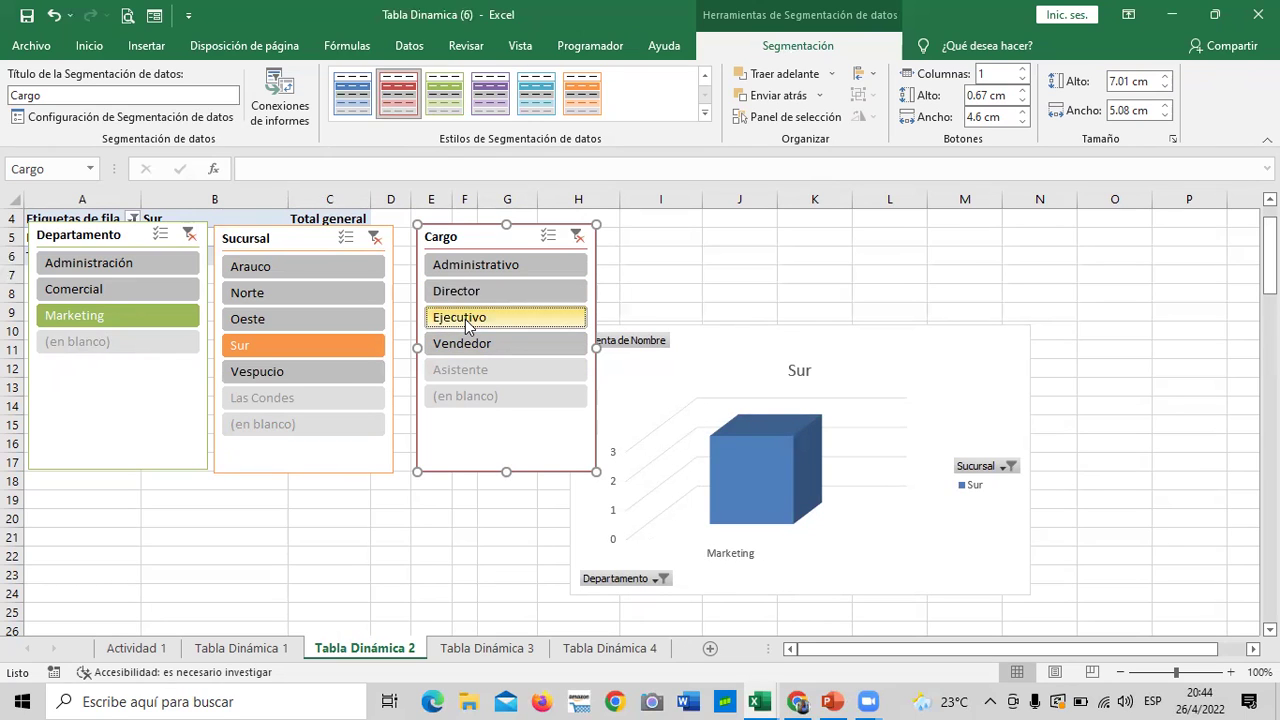
left_click(463, 346)
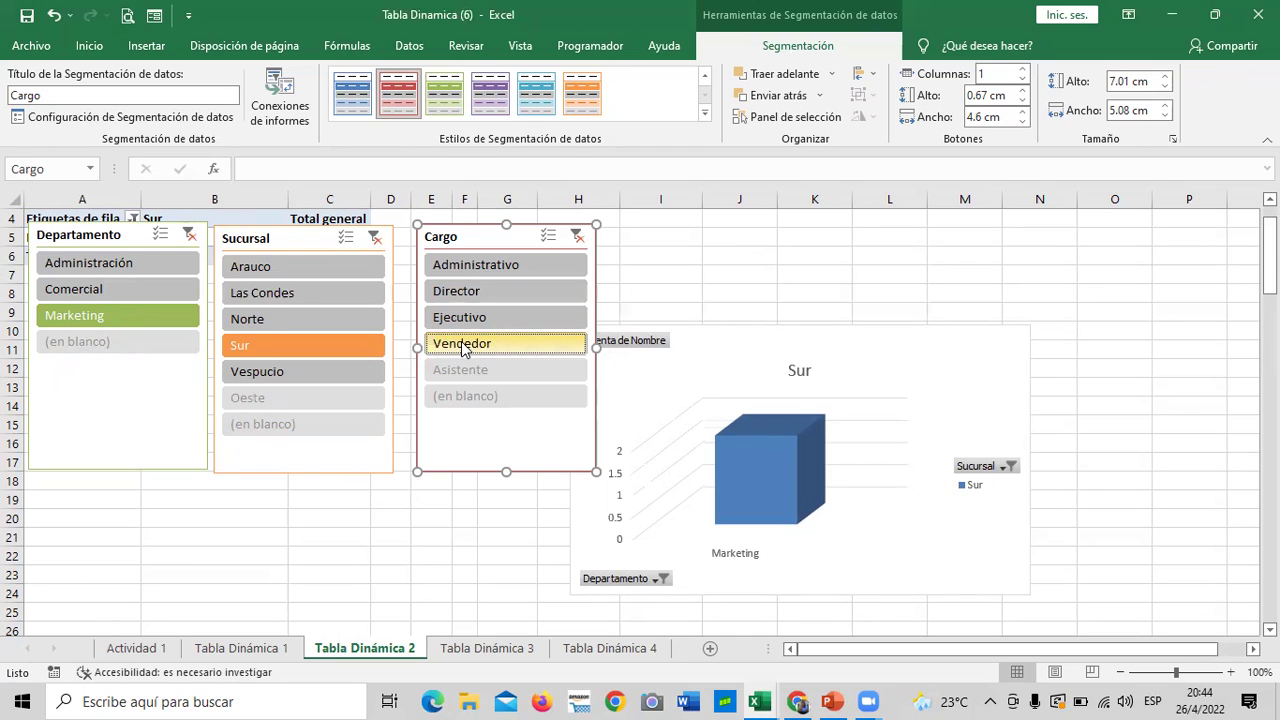
left_click(456, 372)
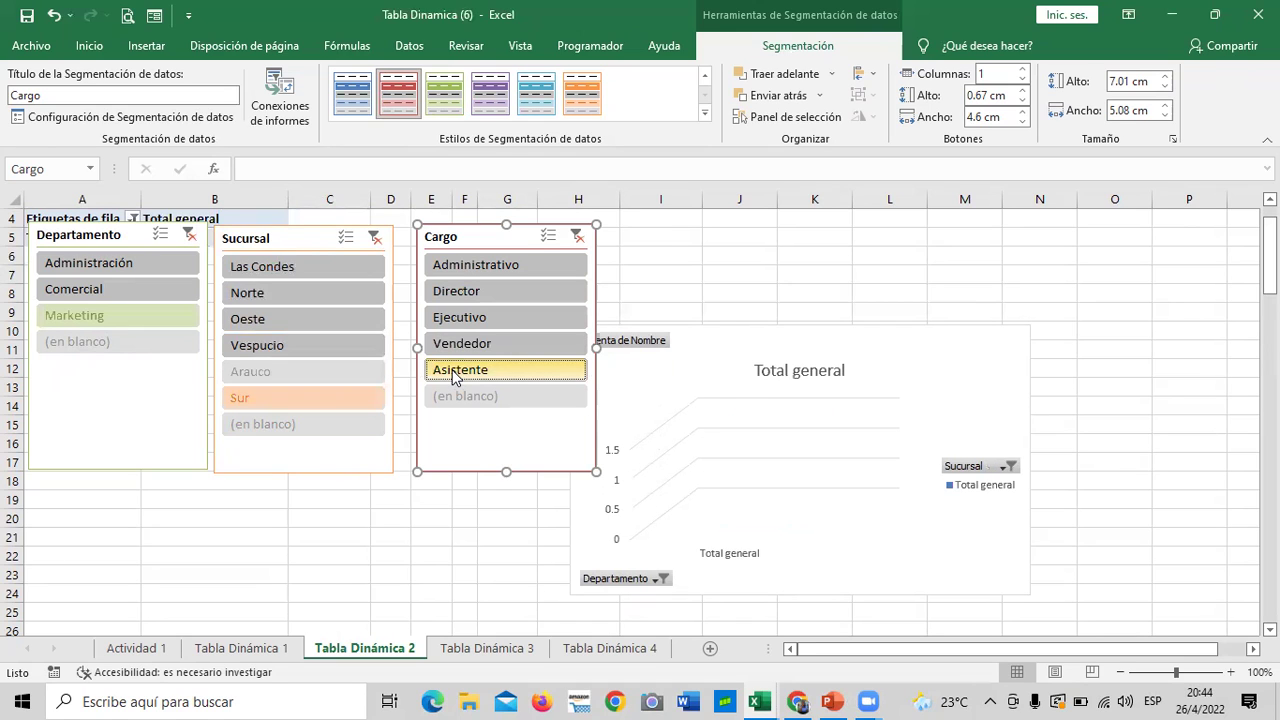
Try the Norte and Administración filters, then clear the department and branch filters
left_click(285, 292)
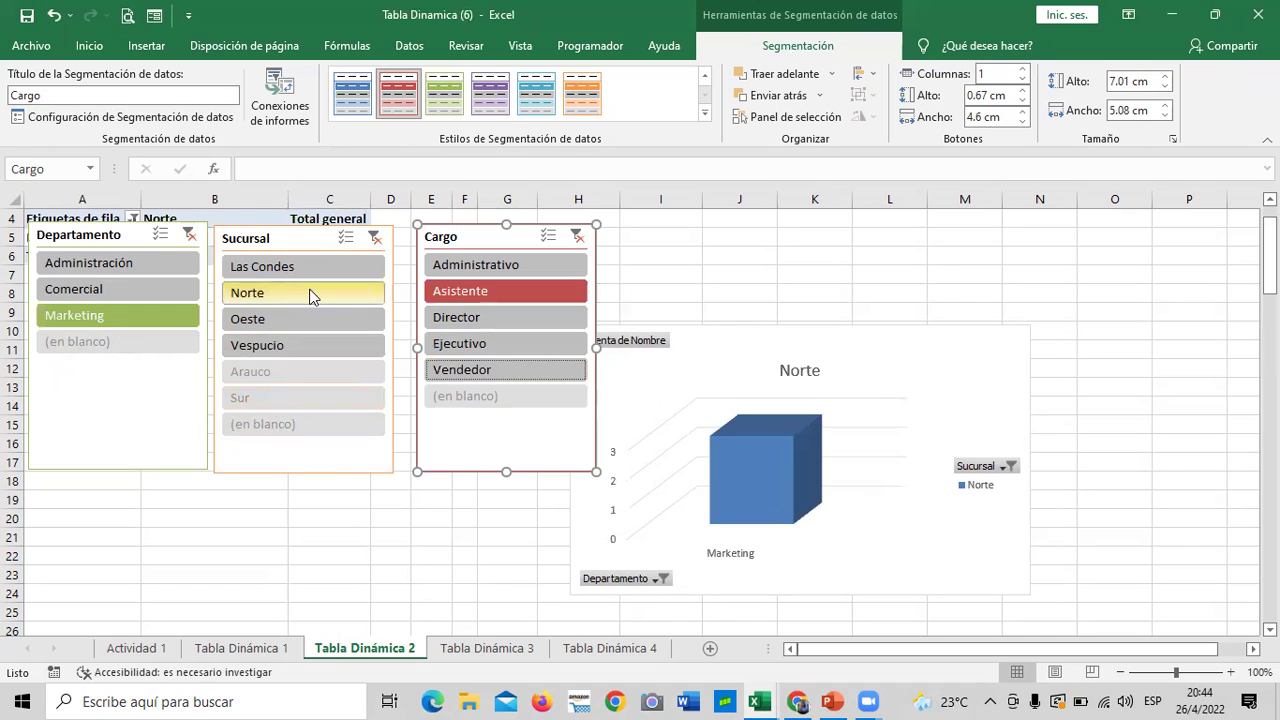
left_click(142, 260)
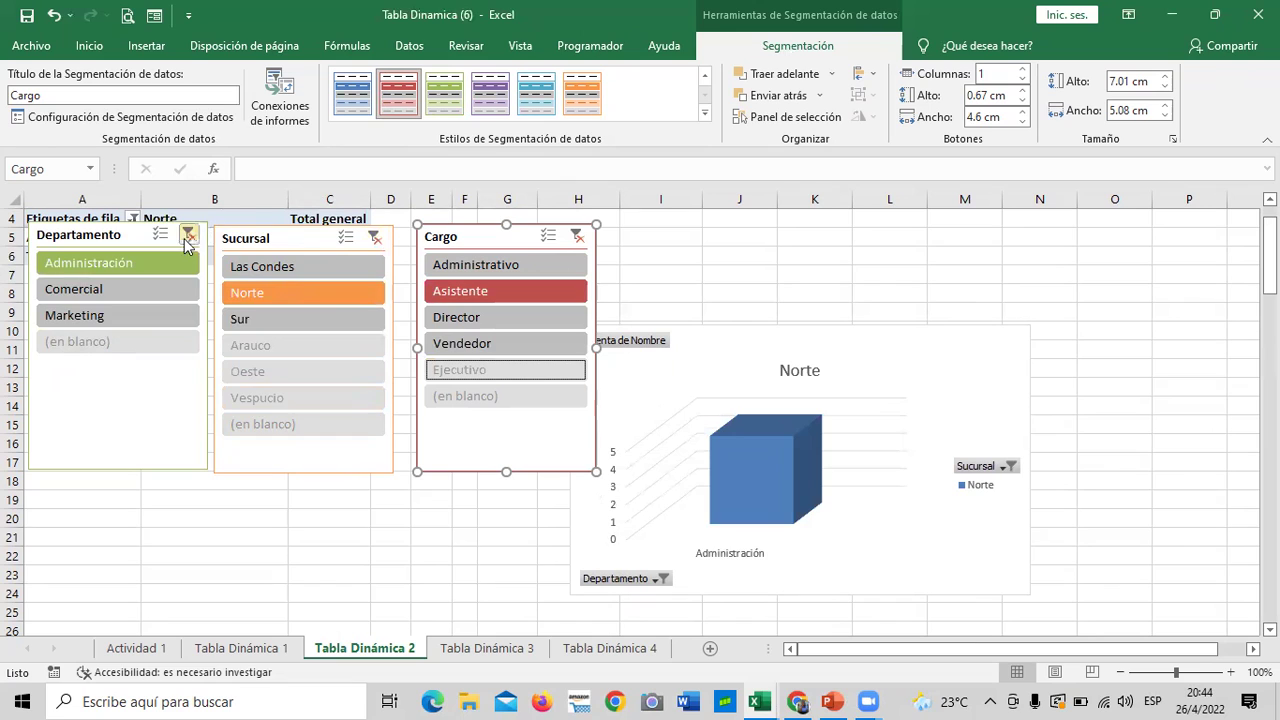
left_click(193, 232)
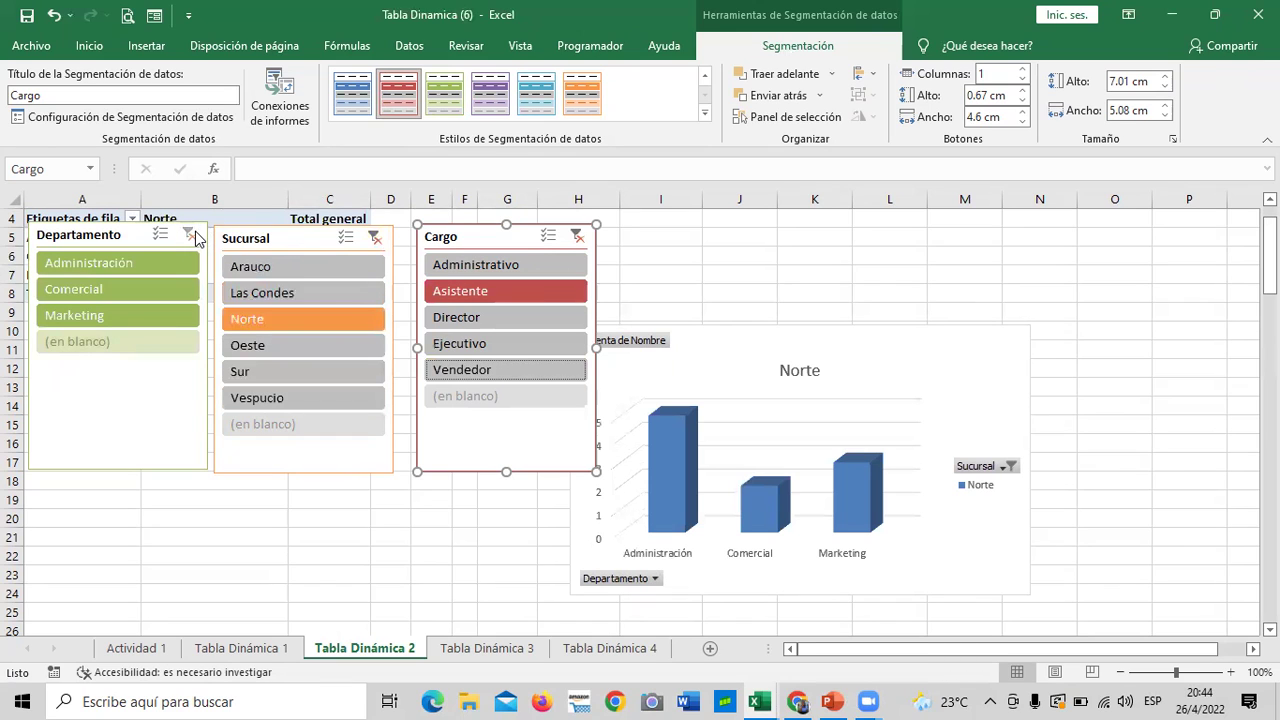
left_click(376, 240)
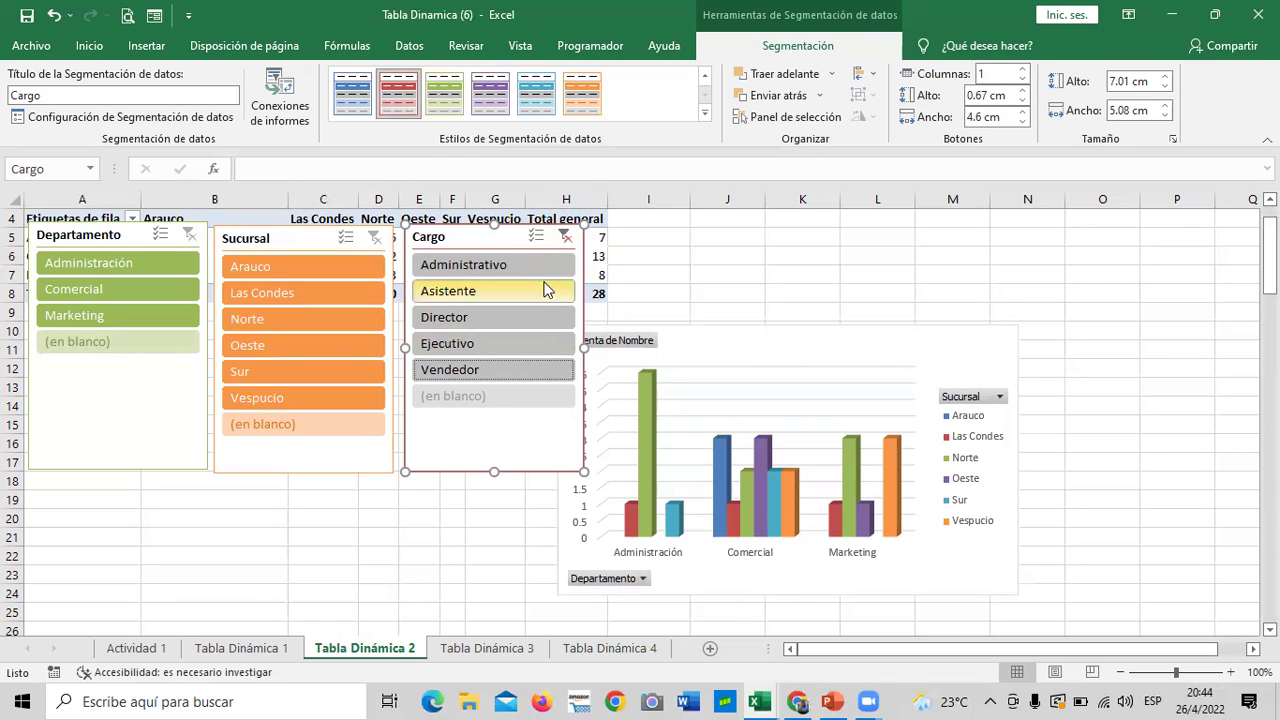
Preview each Cargo position, then clear the Cargo filter to restore totals 44, 64, 42, 150
left_click(535, 265)
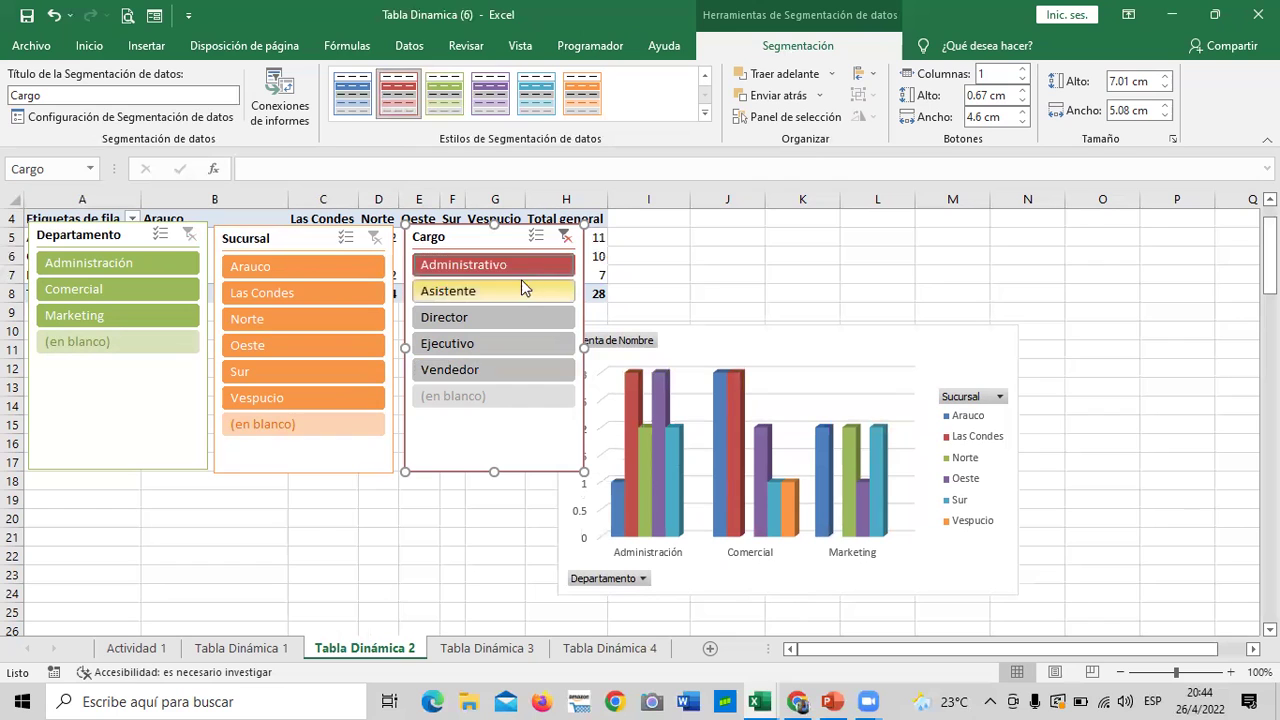
left_click(517, 292)
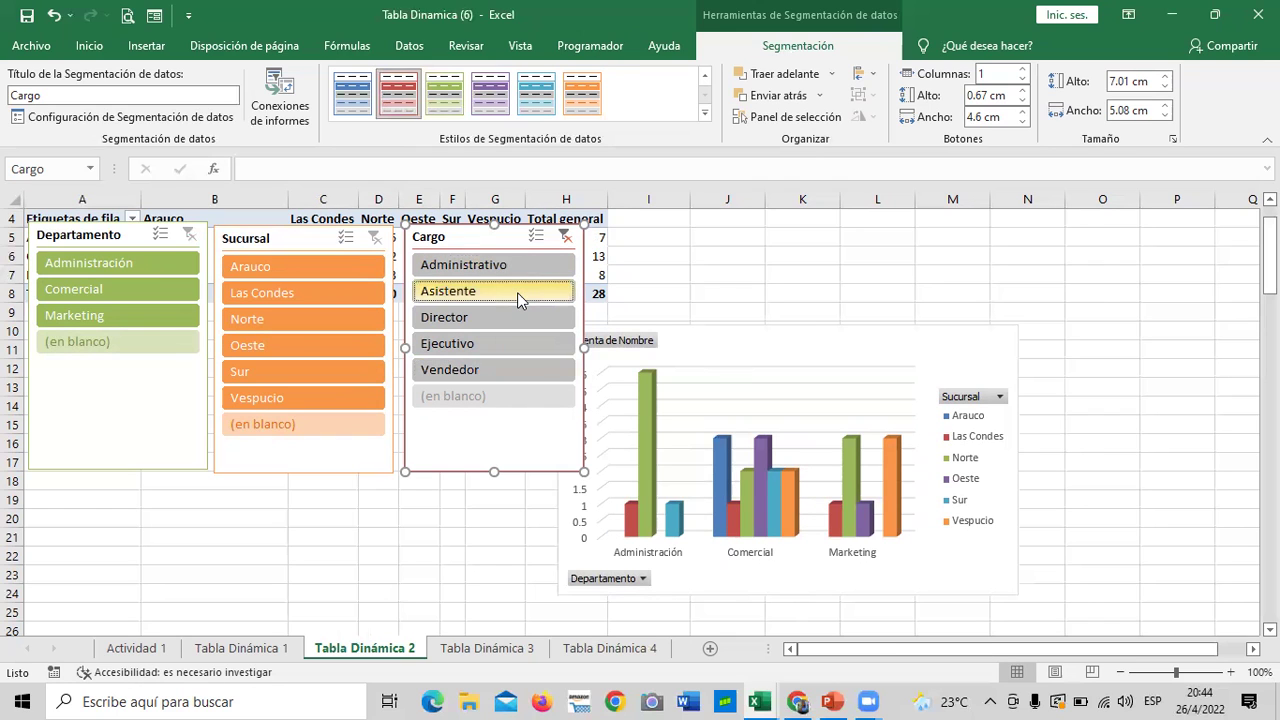
left_click(502, 313)
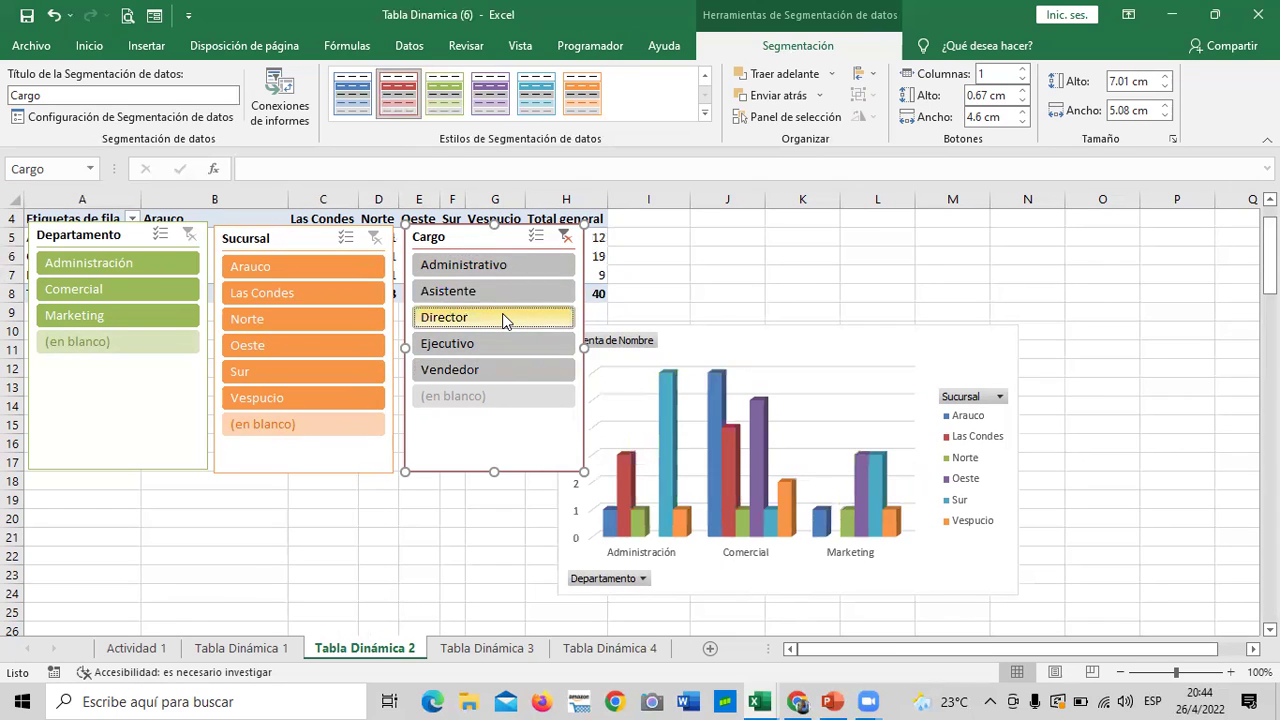
left_click(490, 338)
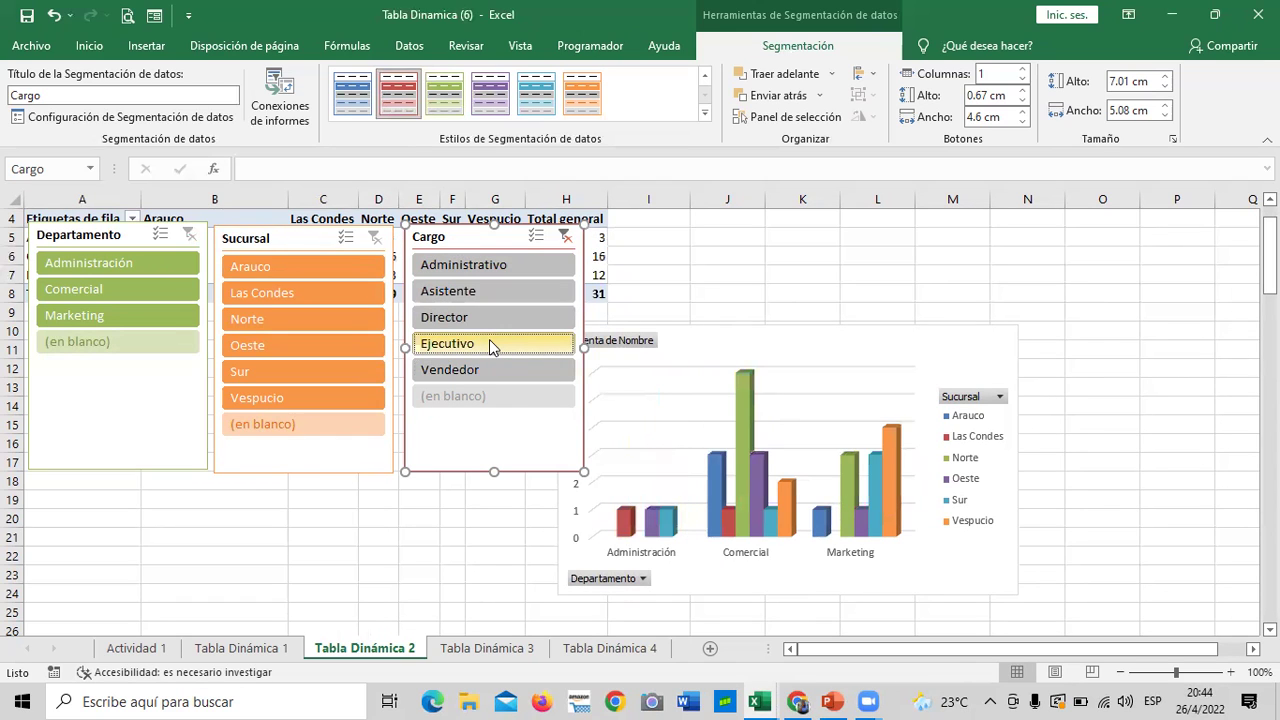
left_click(479, 367)
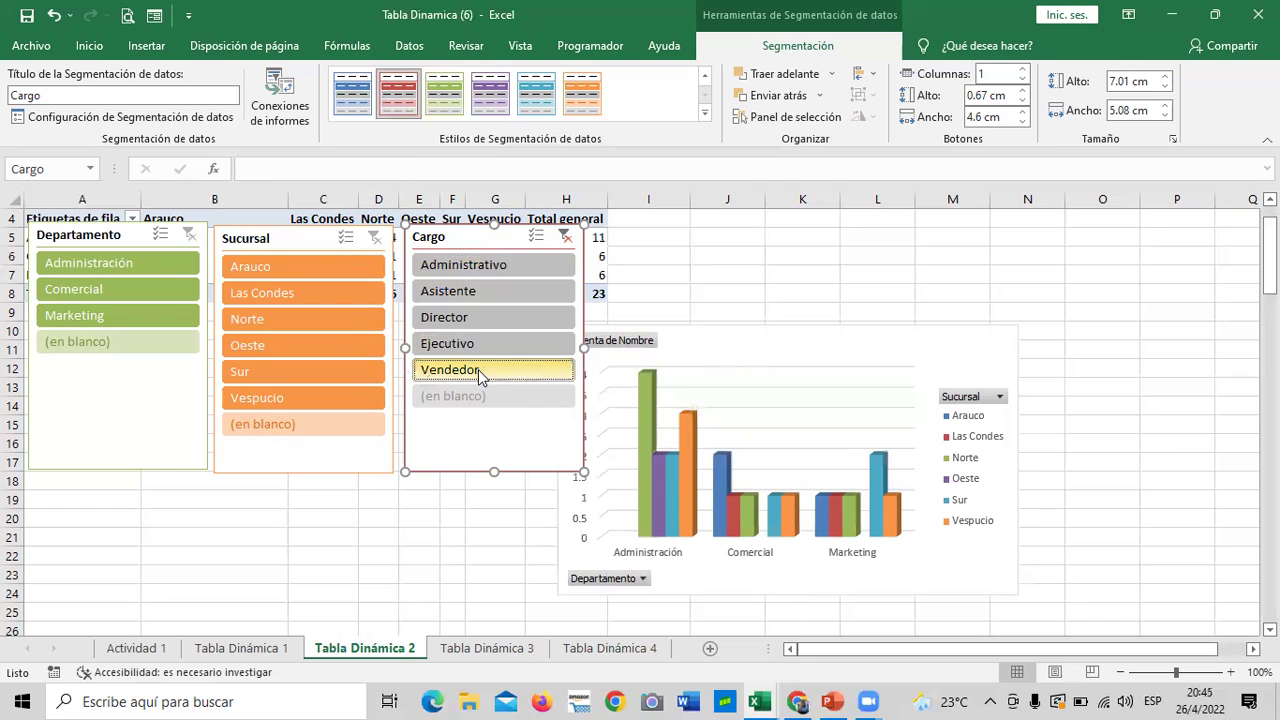
left_click(566, 238)
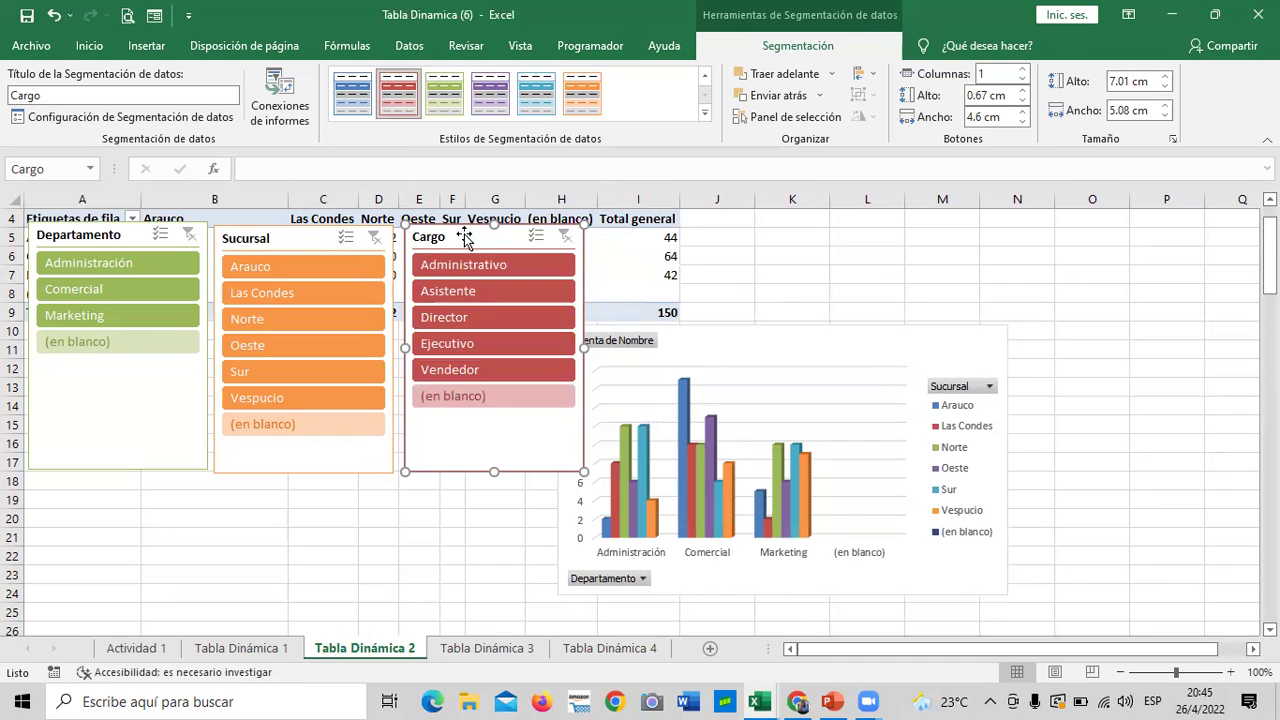
Delete the Cargo, Sucursal and Departamento slicers and select the pivot chart
key("Delete")
left_click(286, 238)
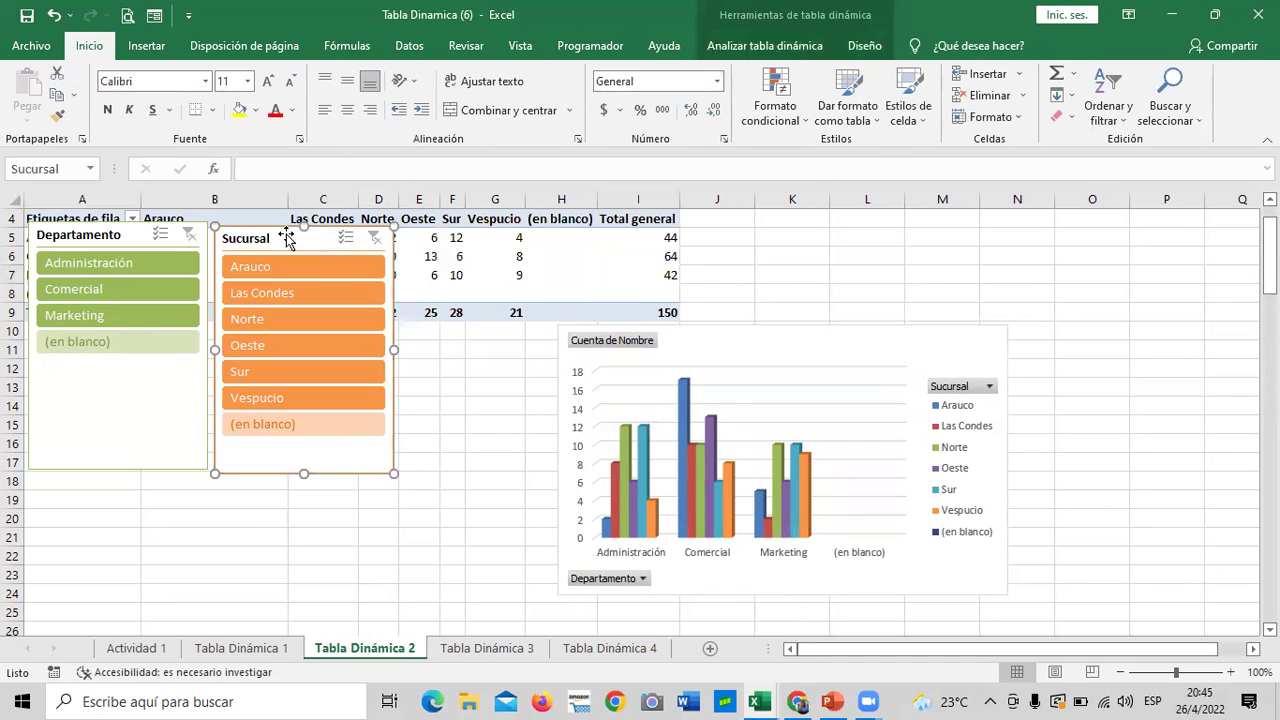
key("Delete")
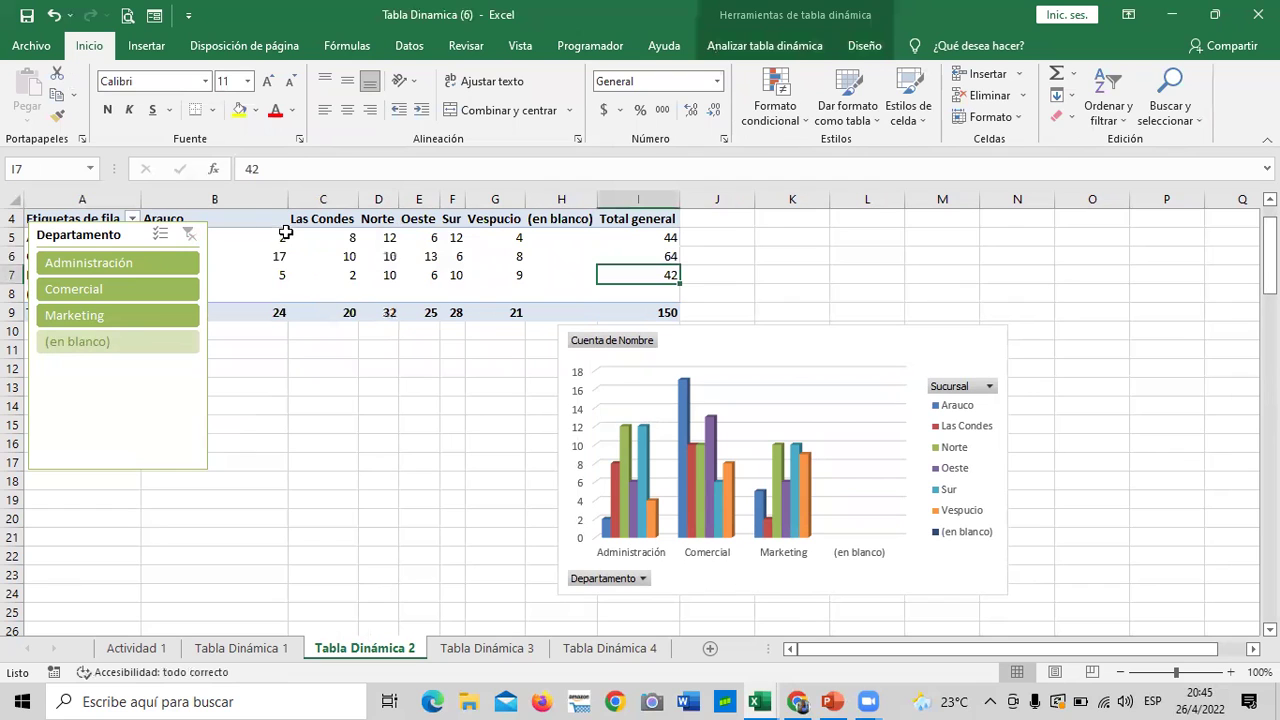
left_click(121, 231)
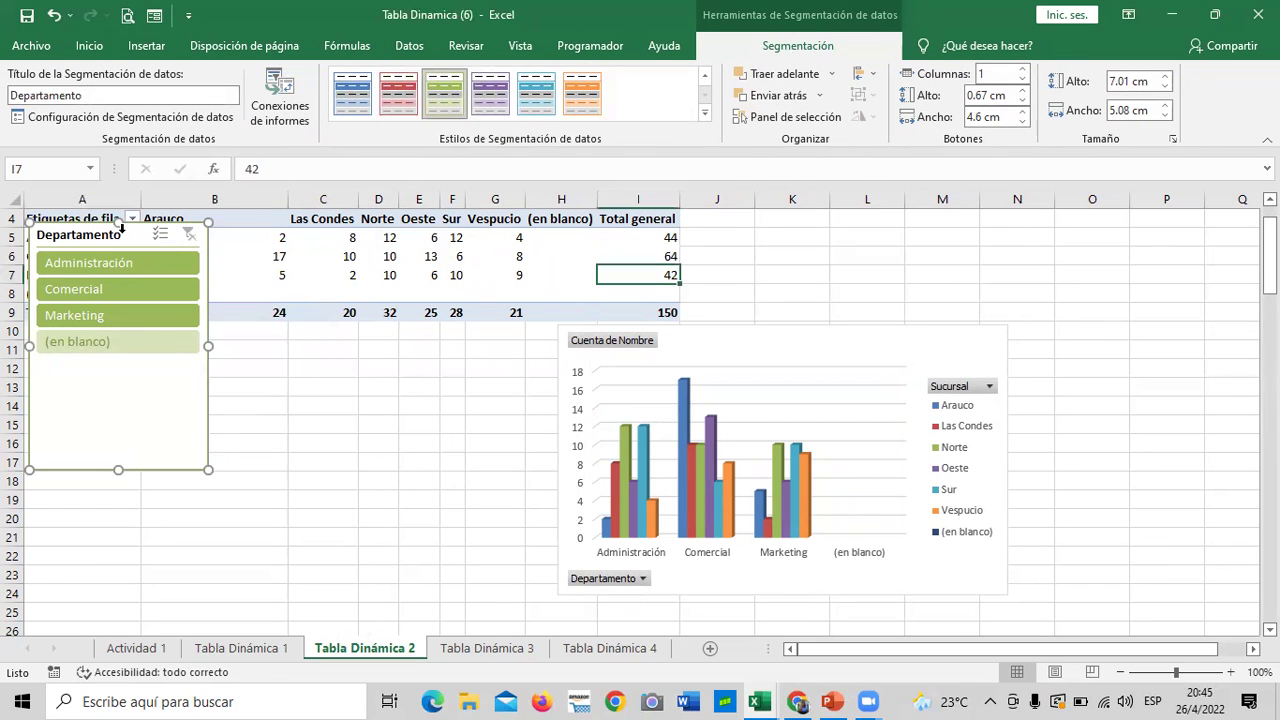
key("Delete")
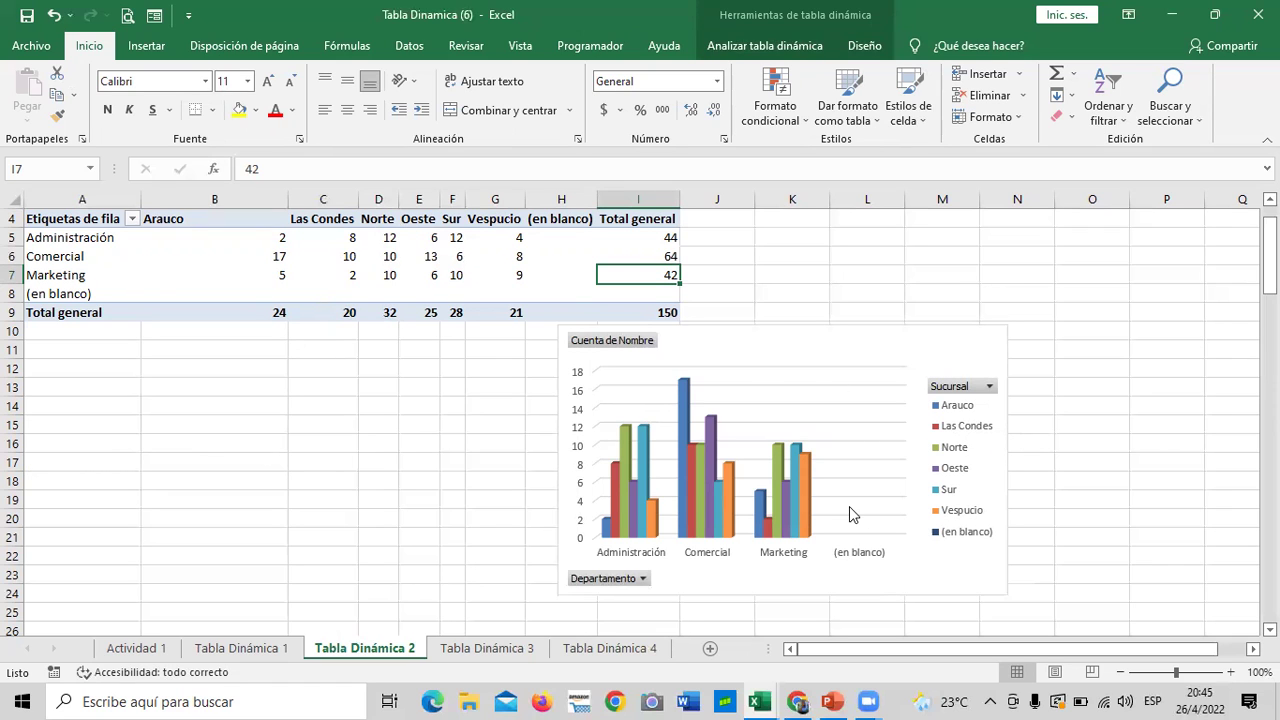
left_click_drag(866, 341, 867, 333)
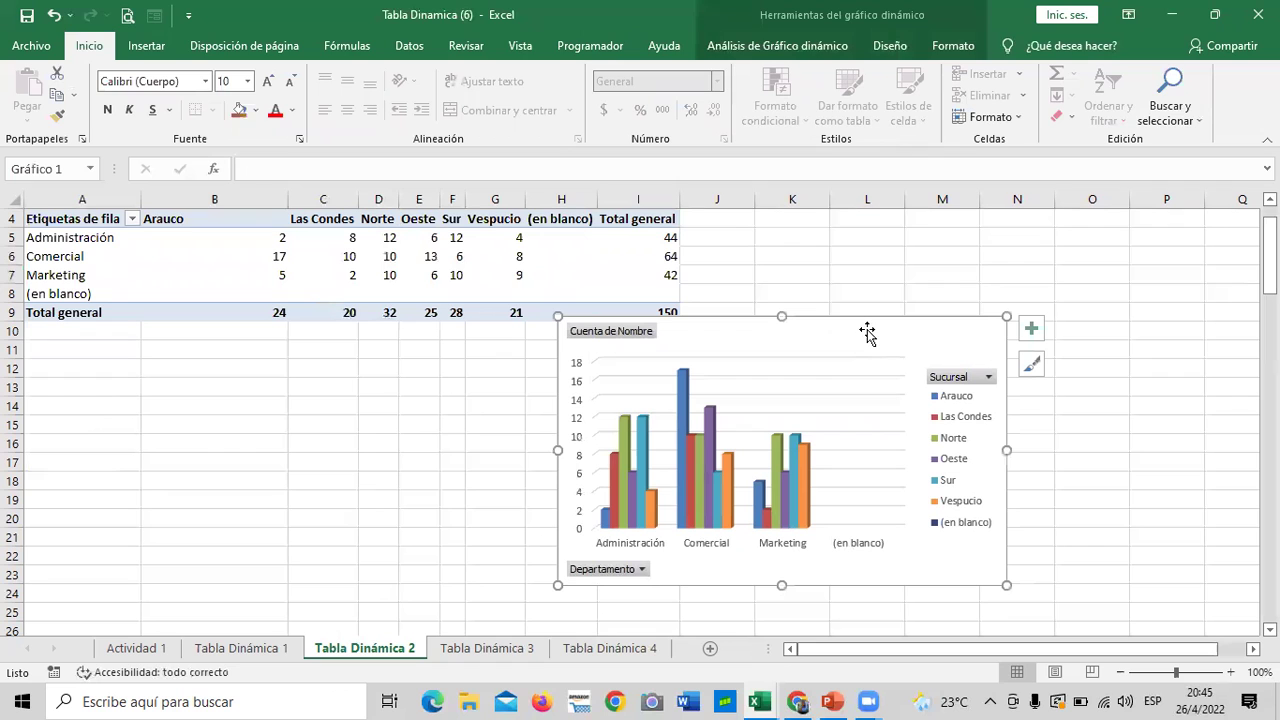
left_click(775, 45)
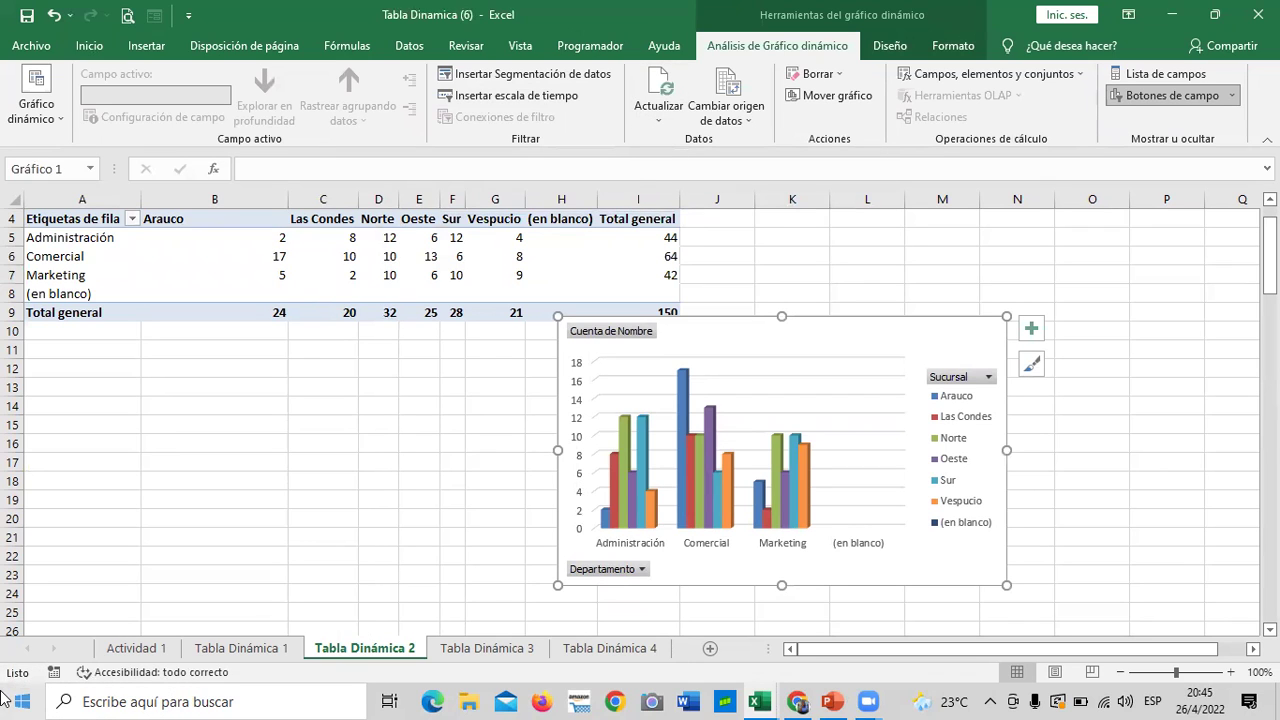
left_click(846, 95)
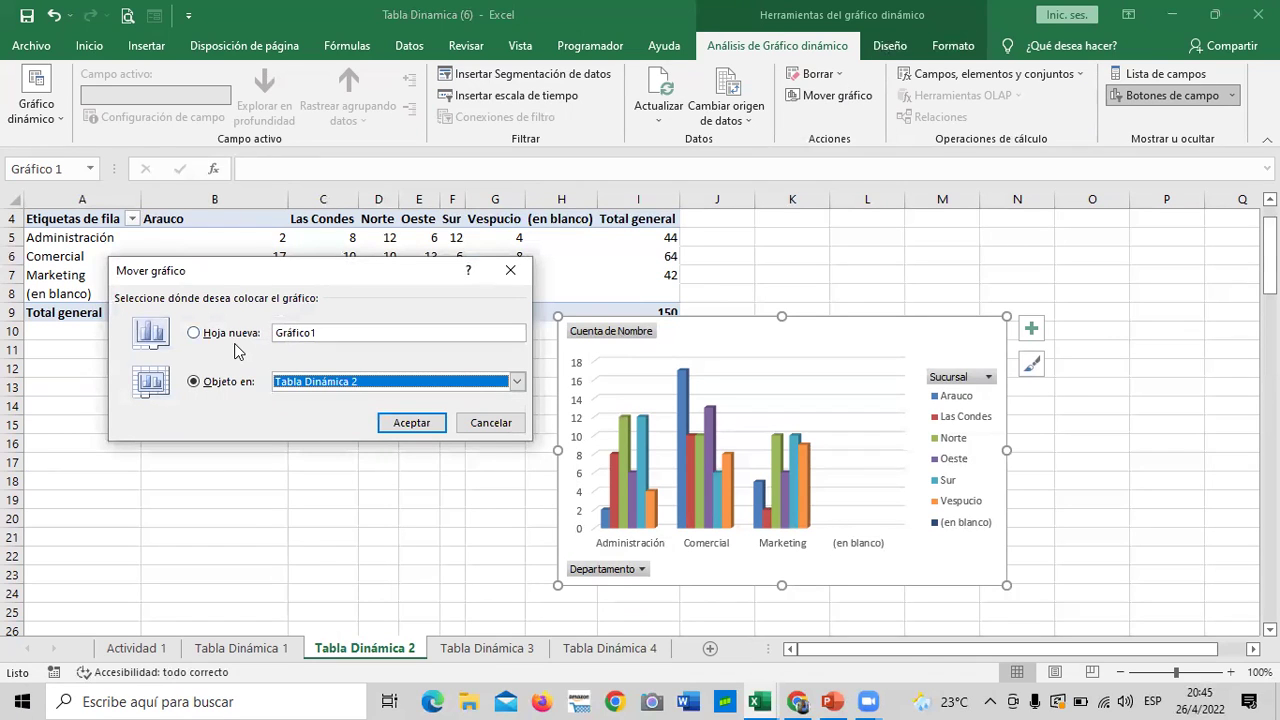
left_click(194, 334)
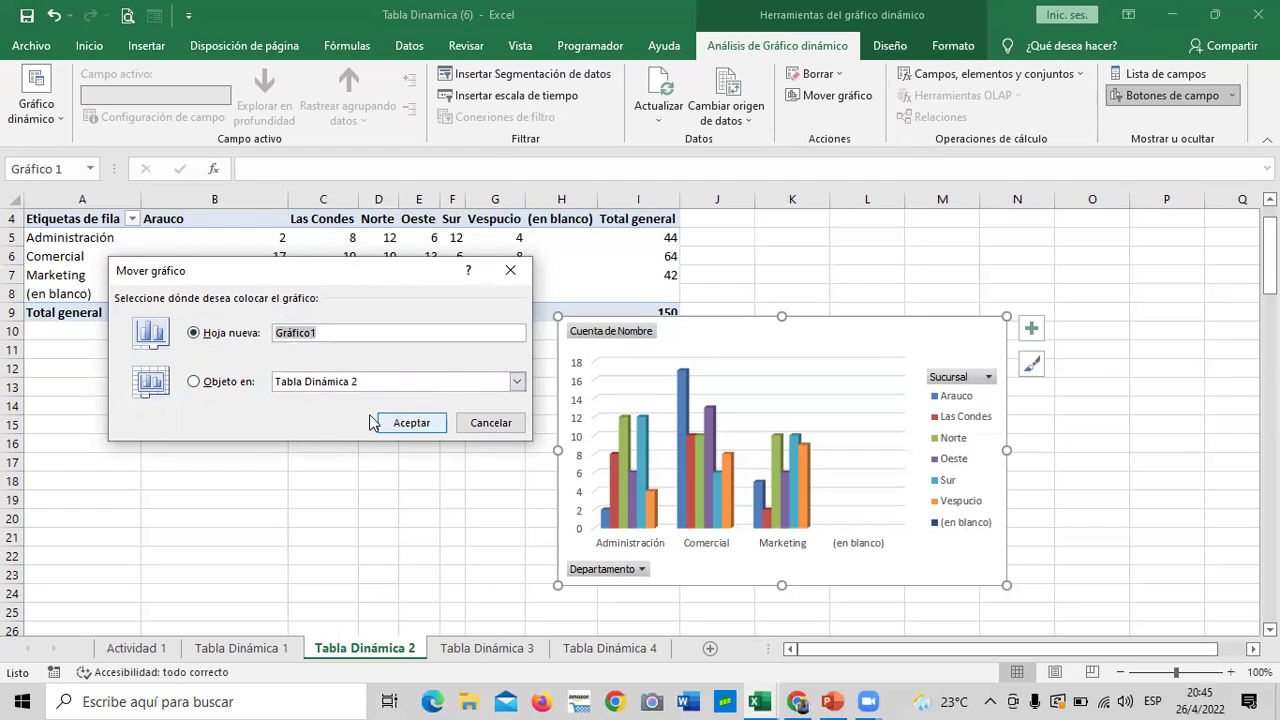
left_click(490, 423)
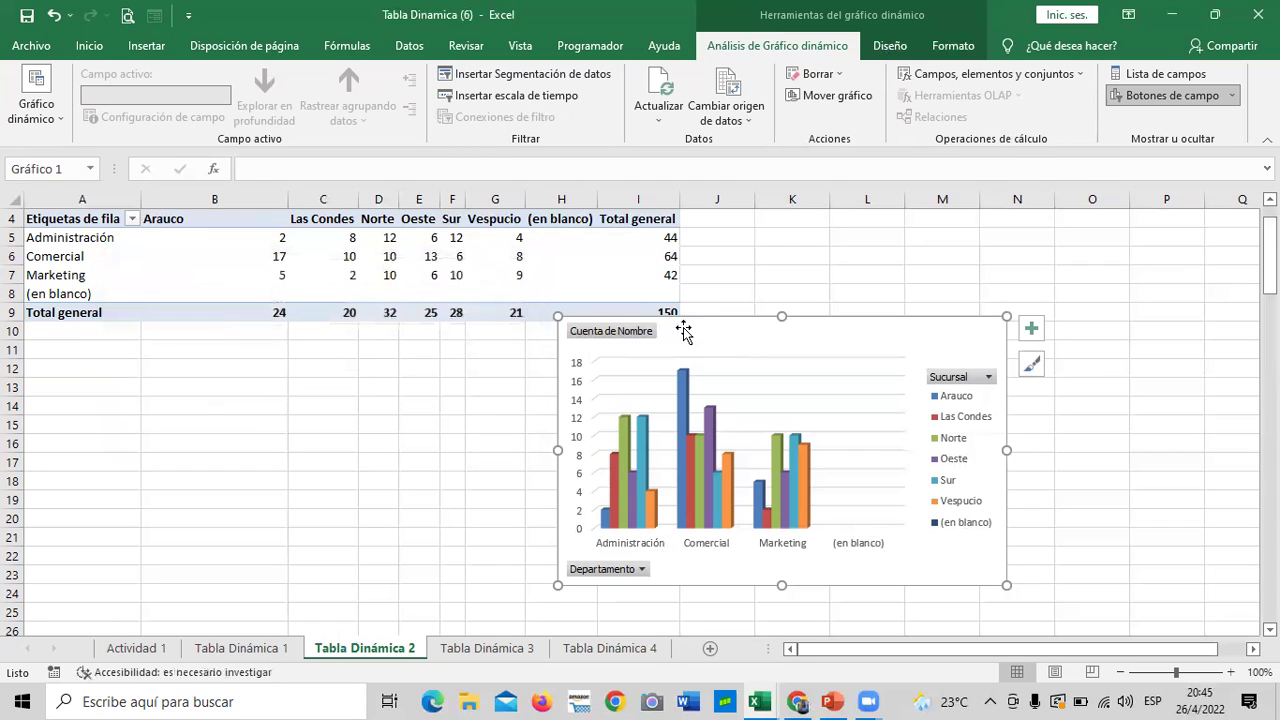
mouse_move(620, 262)
right_click(865, 336)
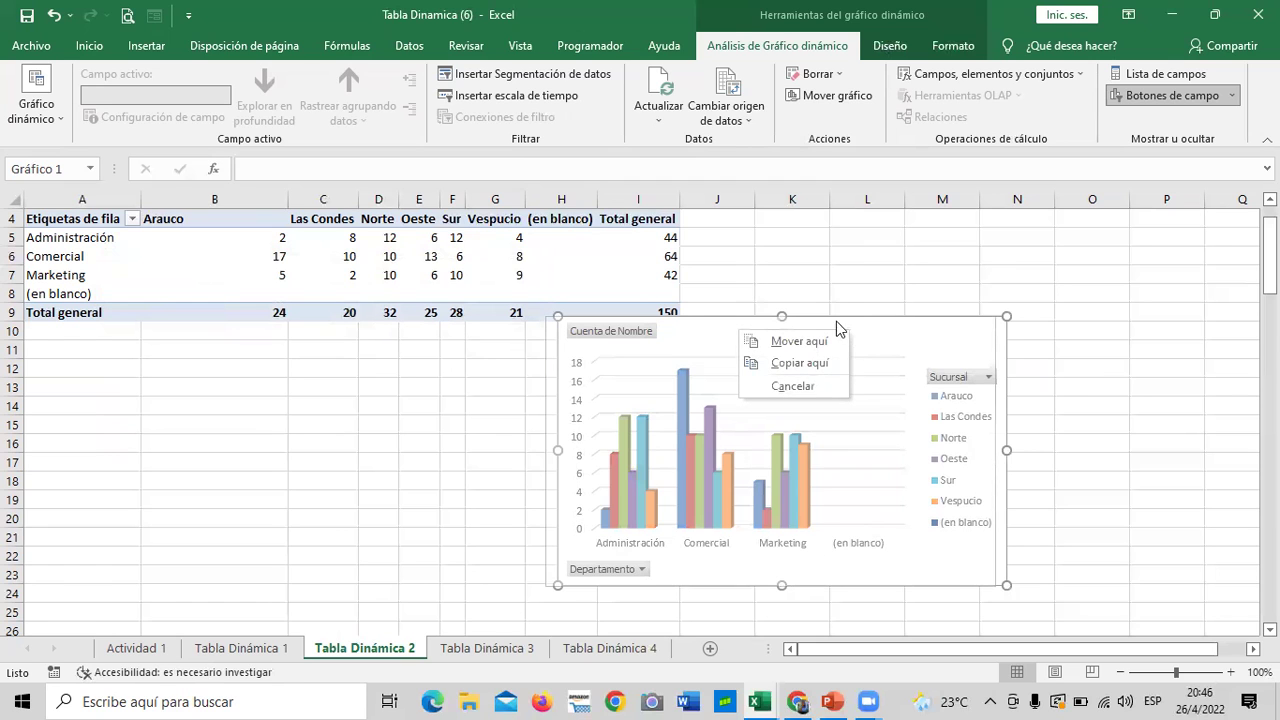
left_click(824, 260)
left_click(824, 260)
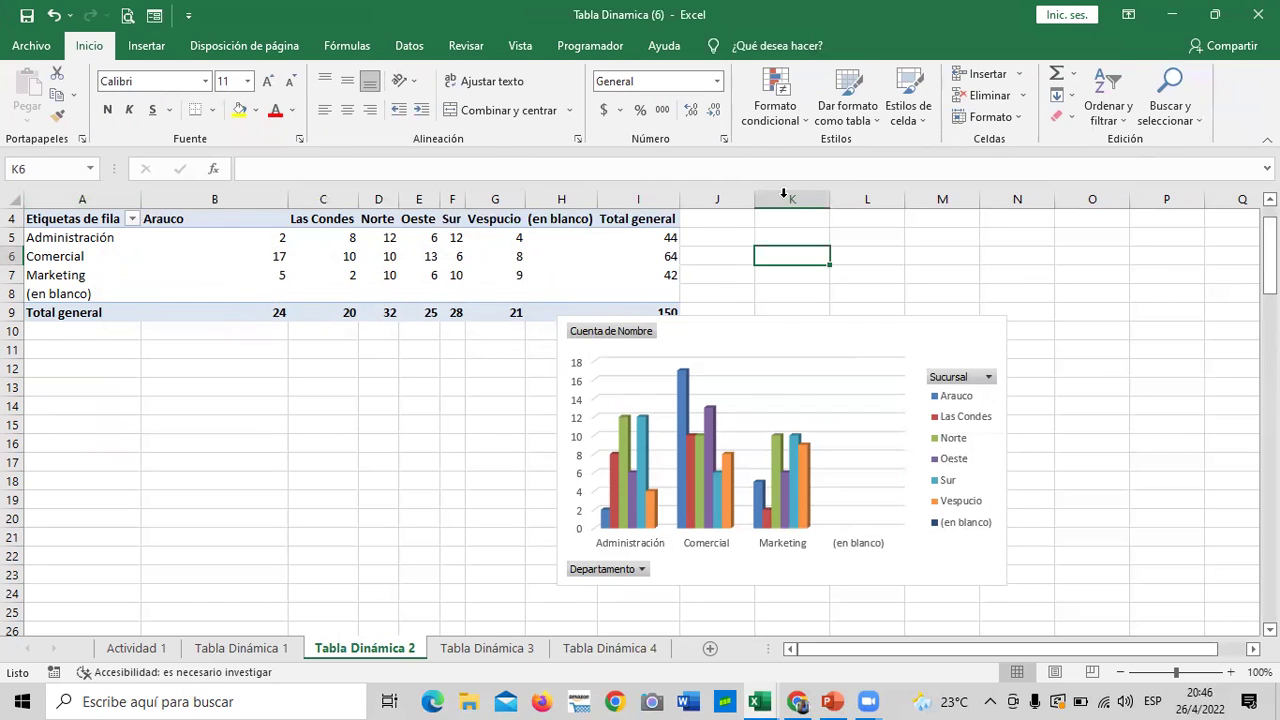
left_click(820, 345)
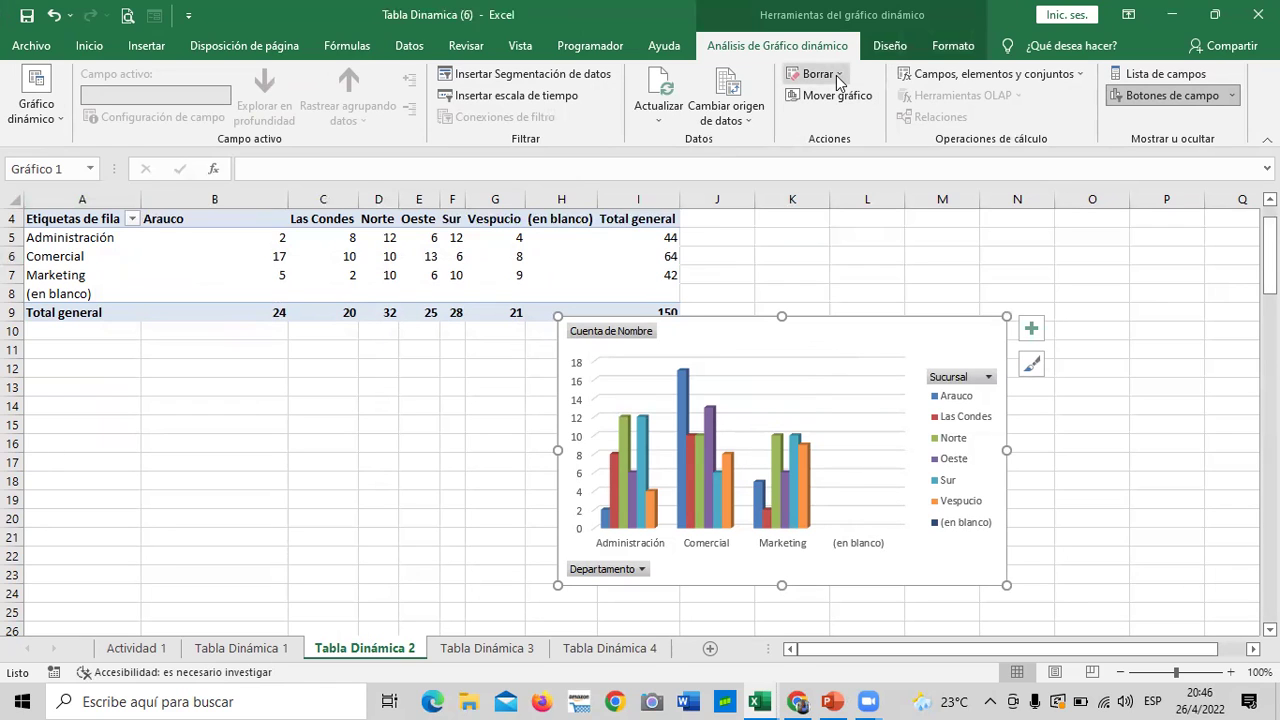
left_click(940, 74)
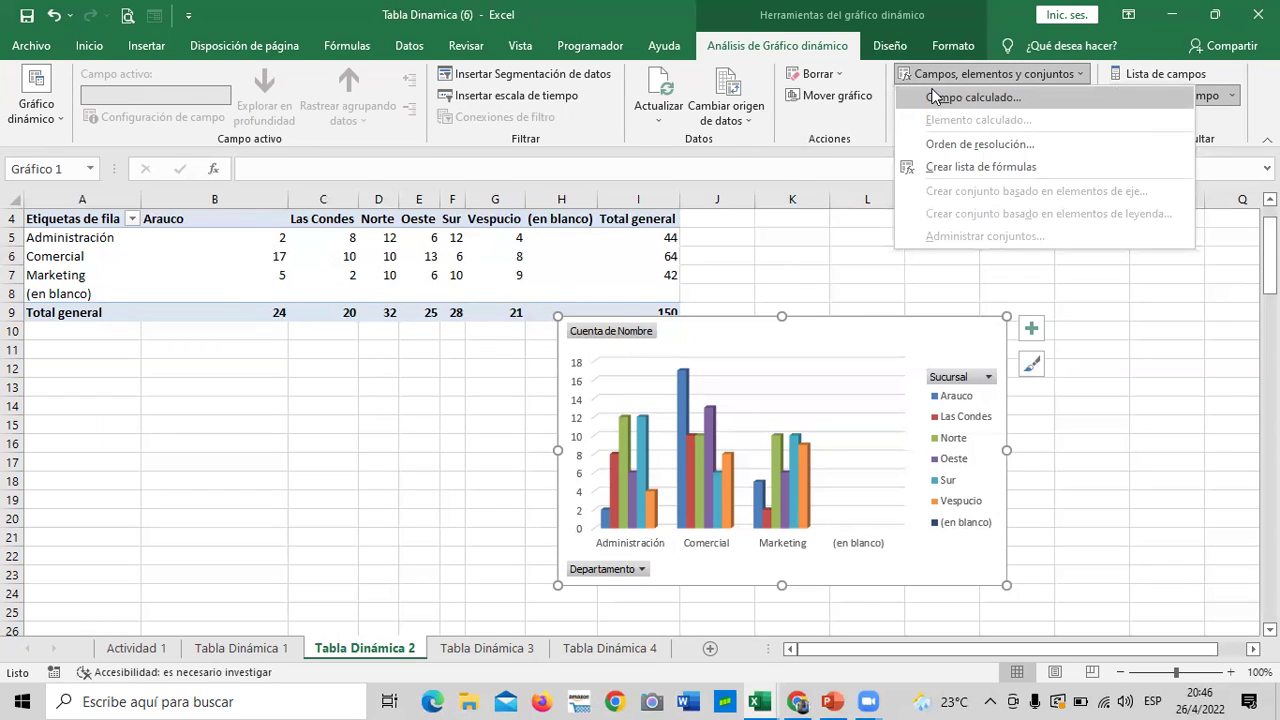
left_click(933, 97)
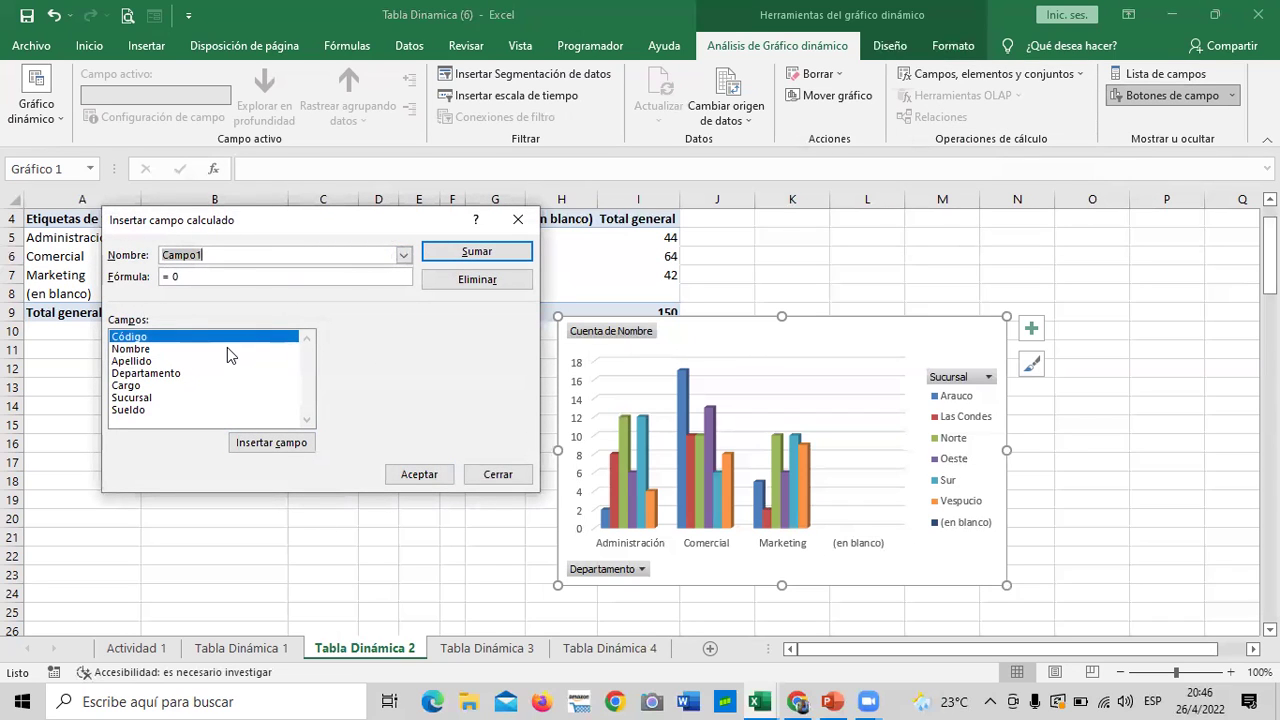
left_click(517, 220)
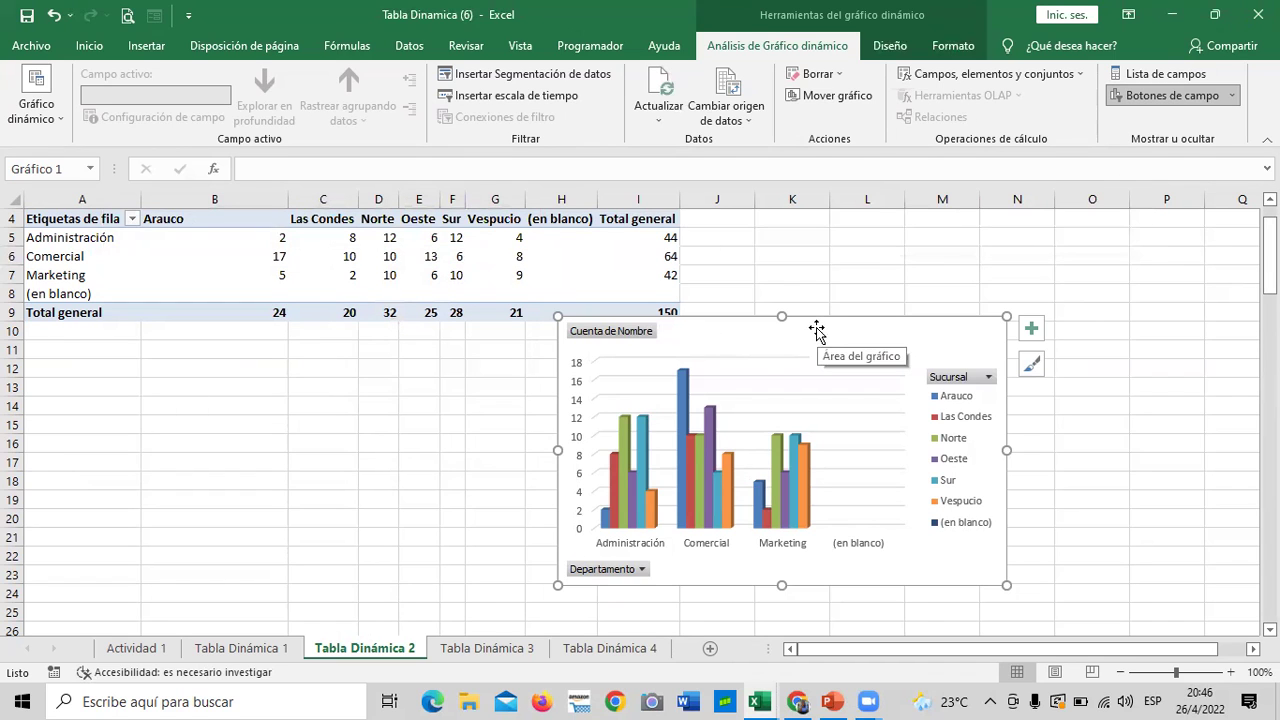
Switch the chart's rows and columns so branches run down rows, and move it higher beside the table
left_click(889, 48)
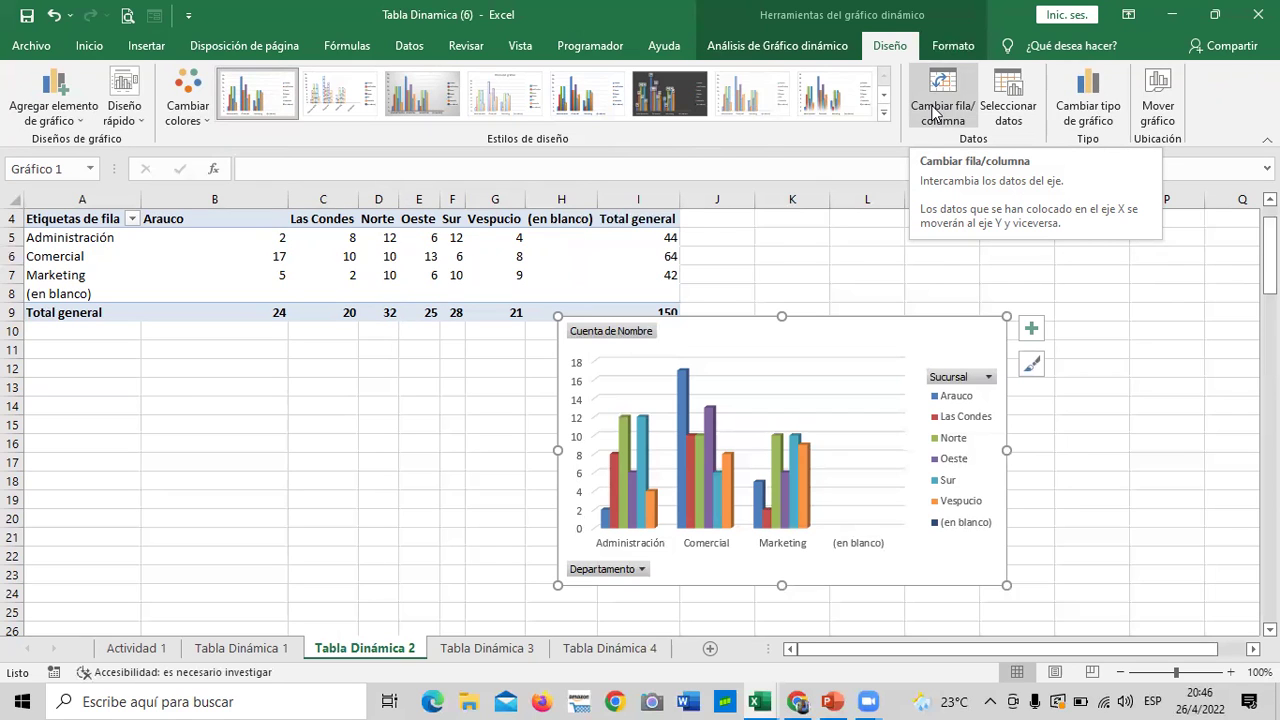
left_click(934, 112)
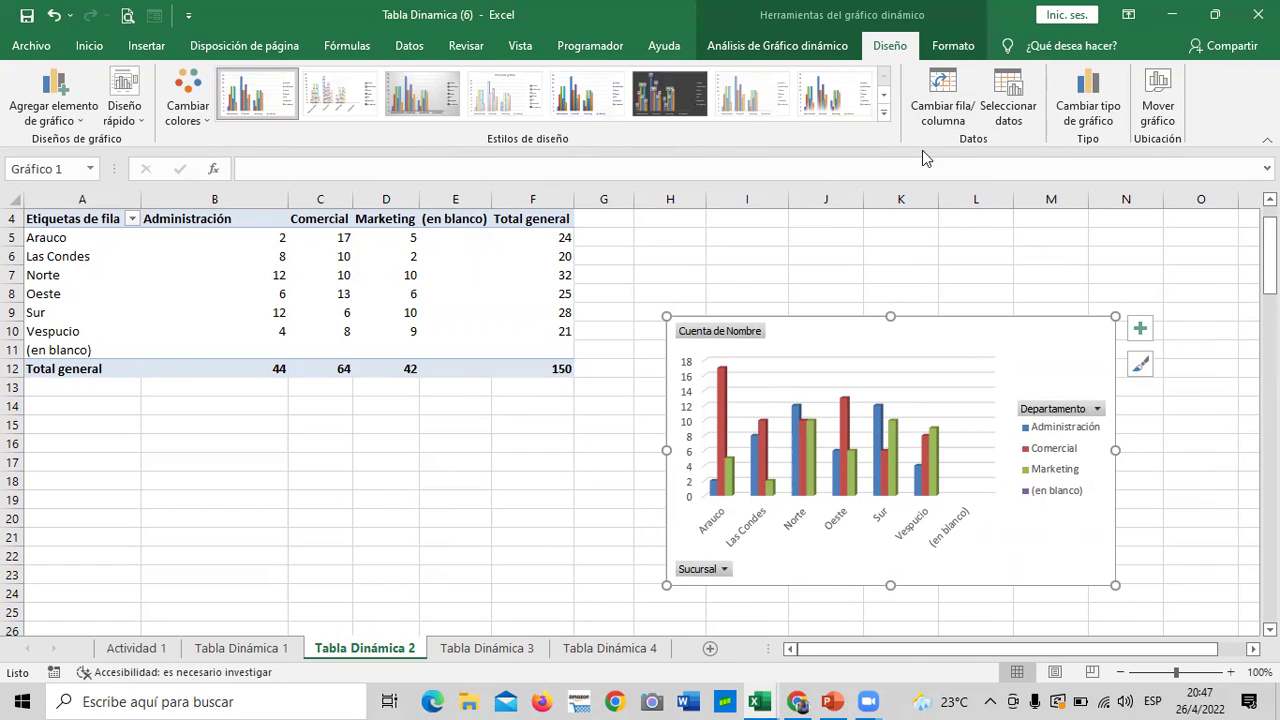
left_click(940, 107)
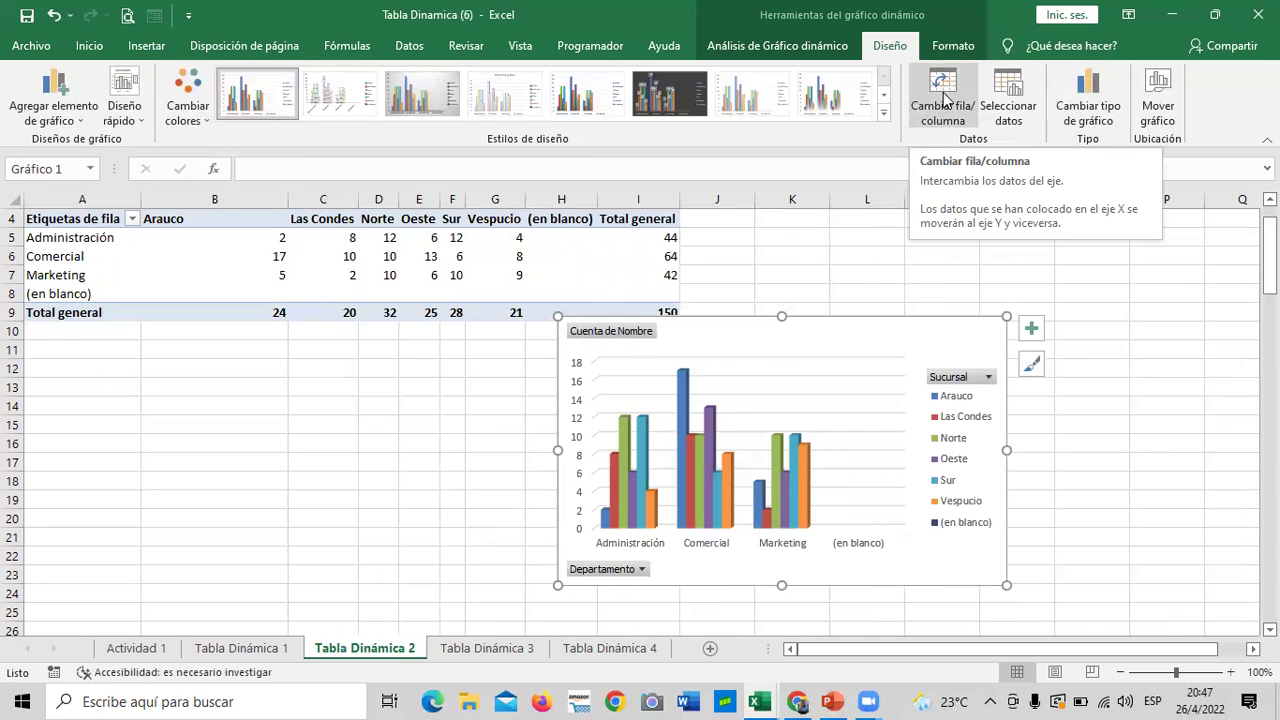
left_click(945, 98)
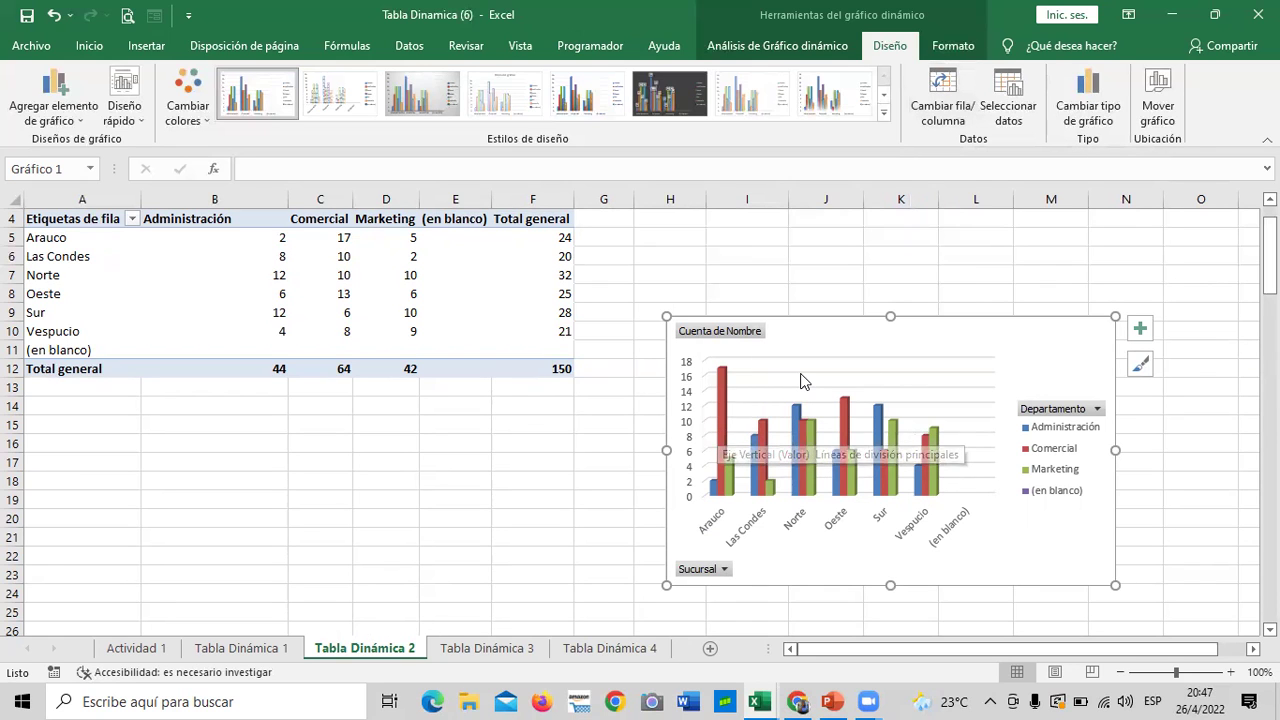
left_click(945, 104)
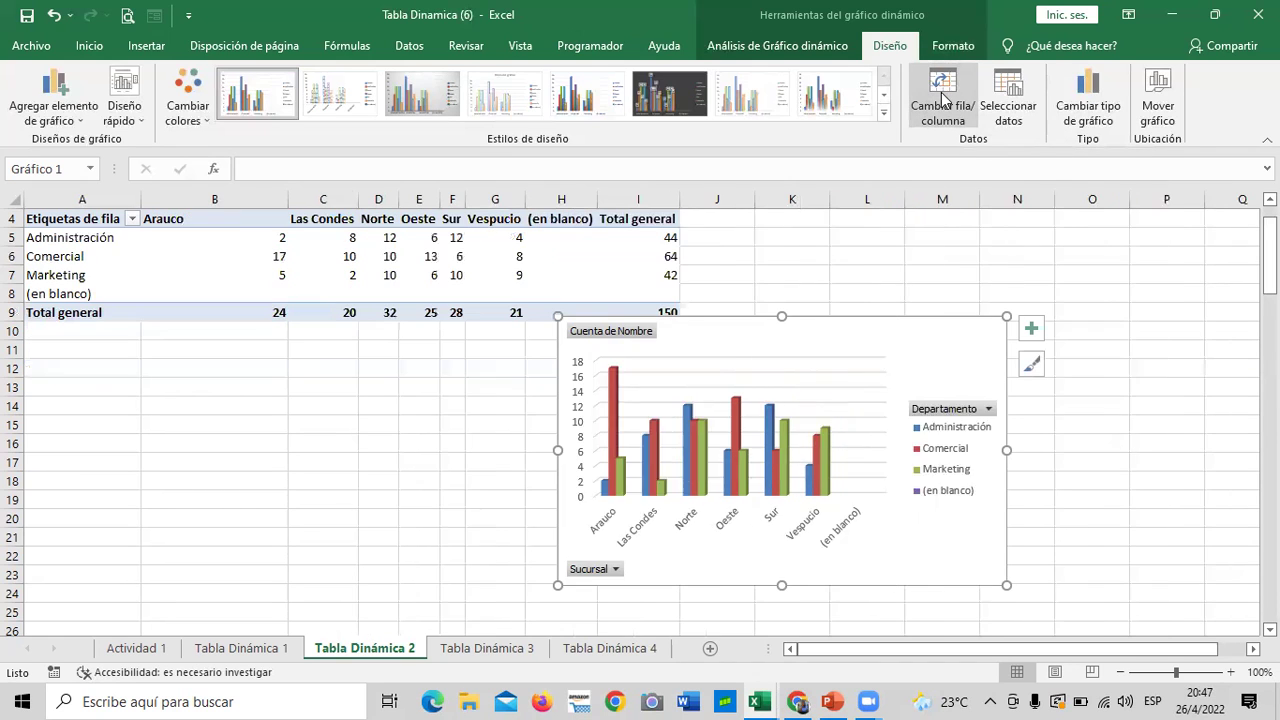
left_click(943, 98)
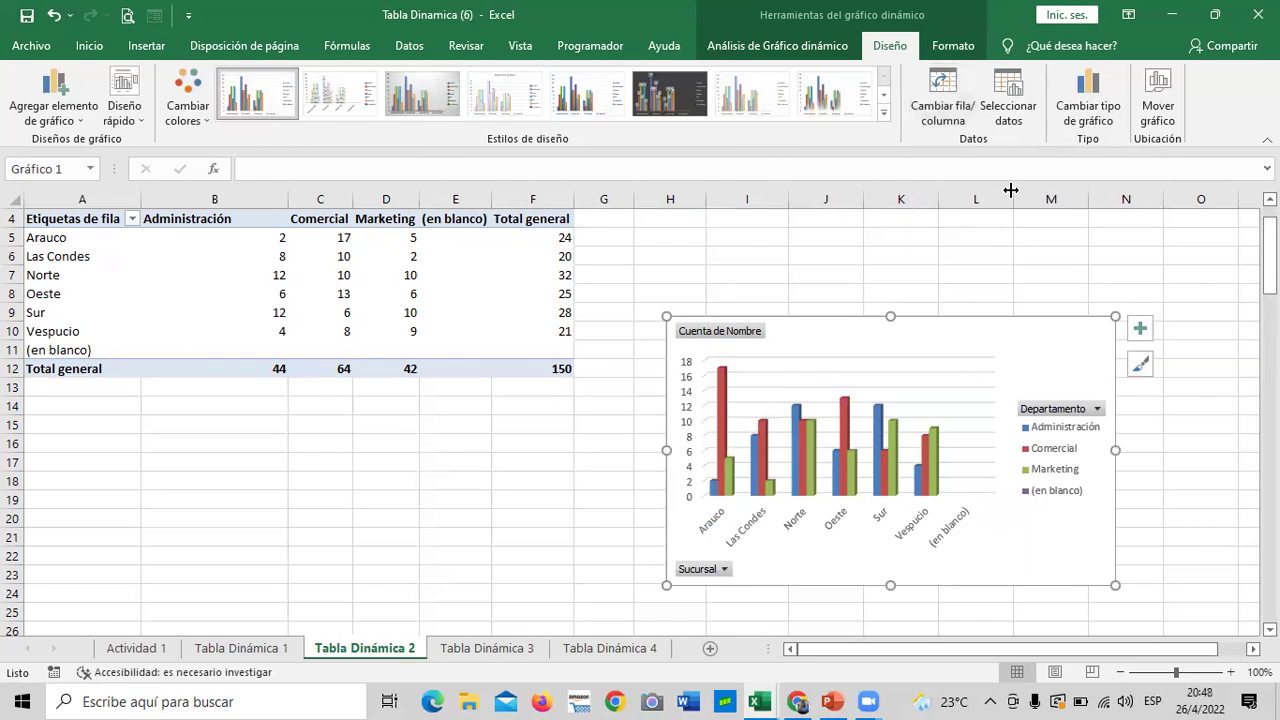
mouse_move(991, 340)
left_mouse_down()
mouse_move(962, 279)
mouse_move(980, 252)
left_mouse_up()
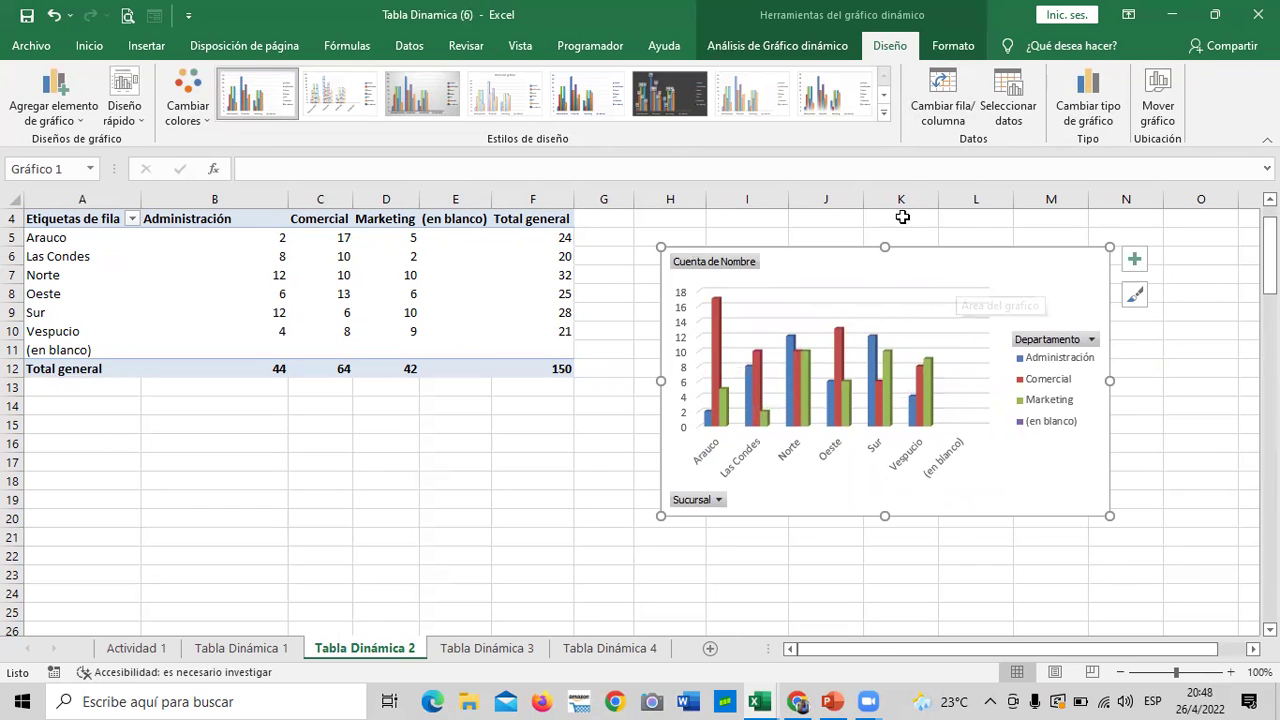
Change the pivot chart type to the Barra 3D agrupada clustered bar chart
left_click(1066, 100)
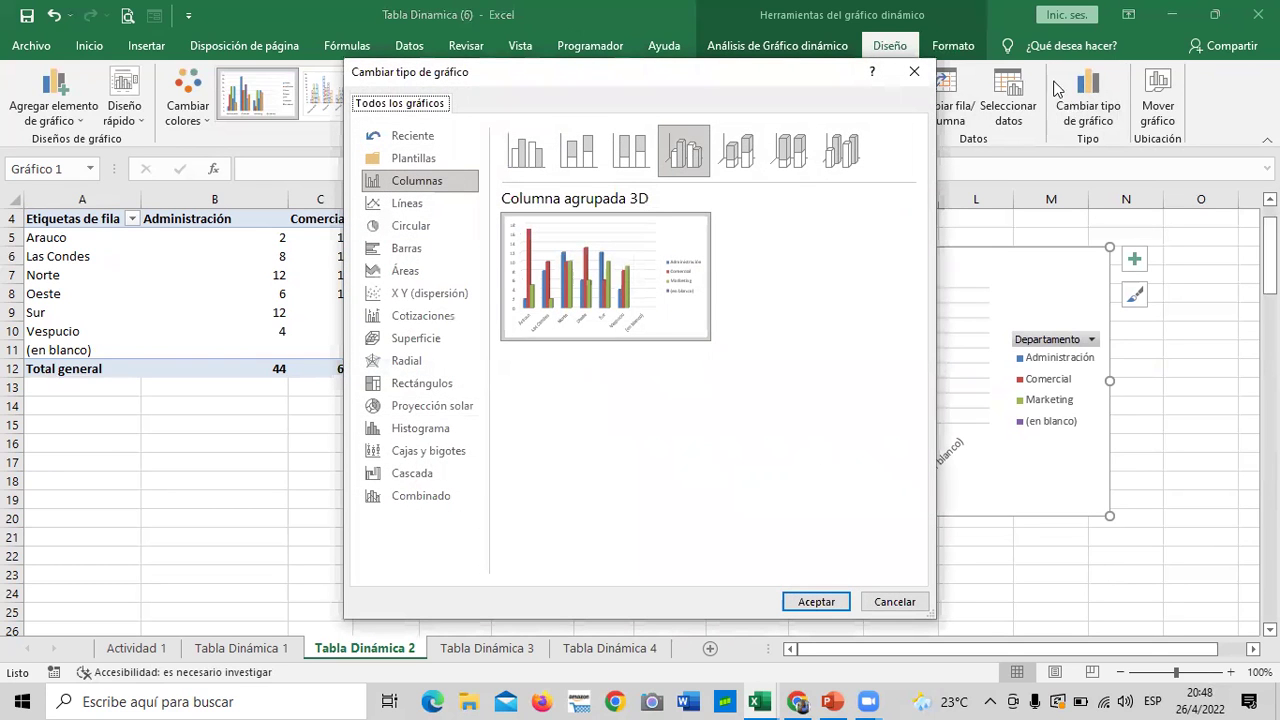
left_click_drag(698, 83, 705, 62)
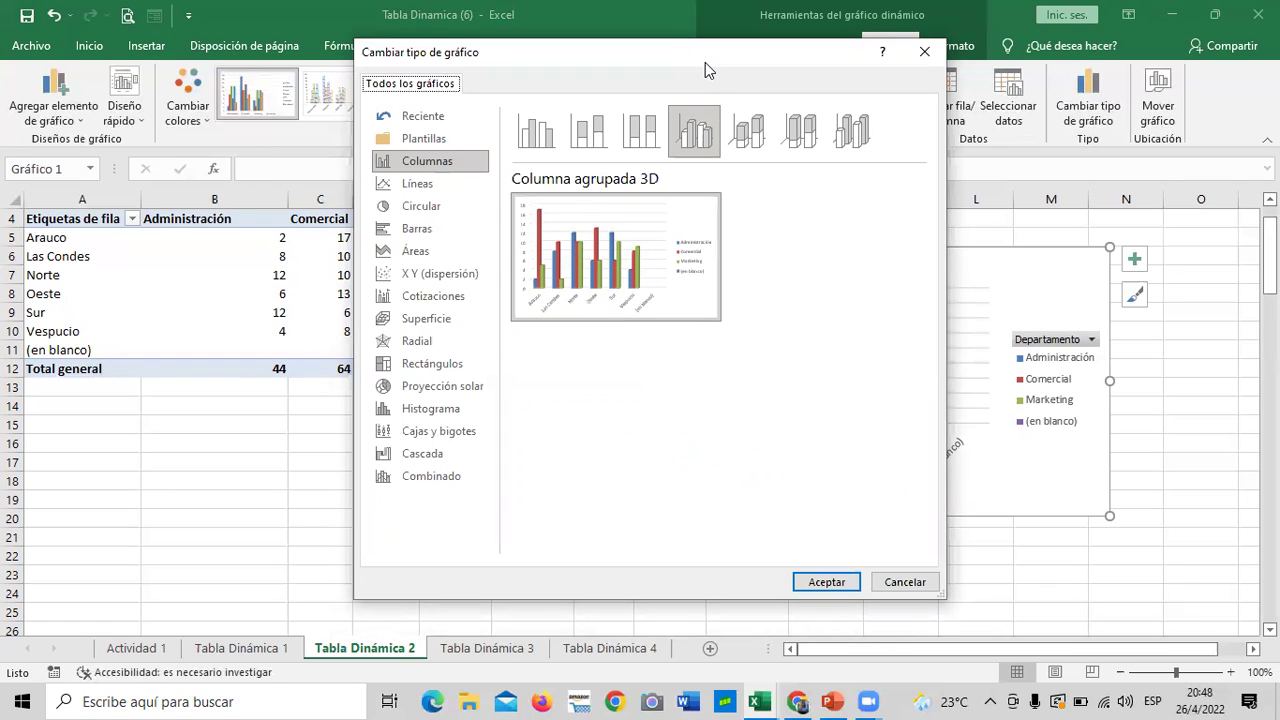
left_click(538, 143)
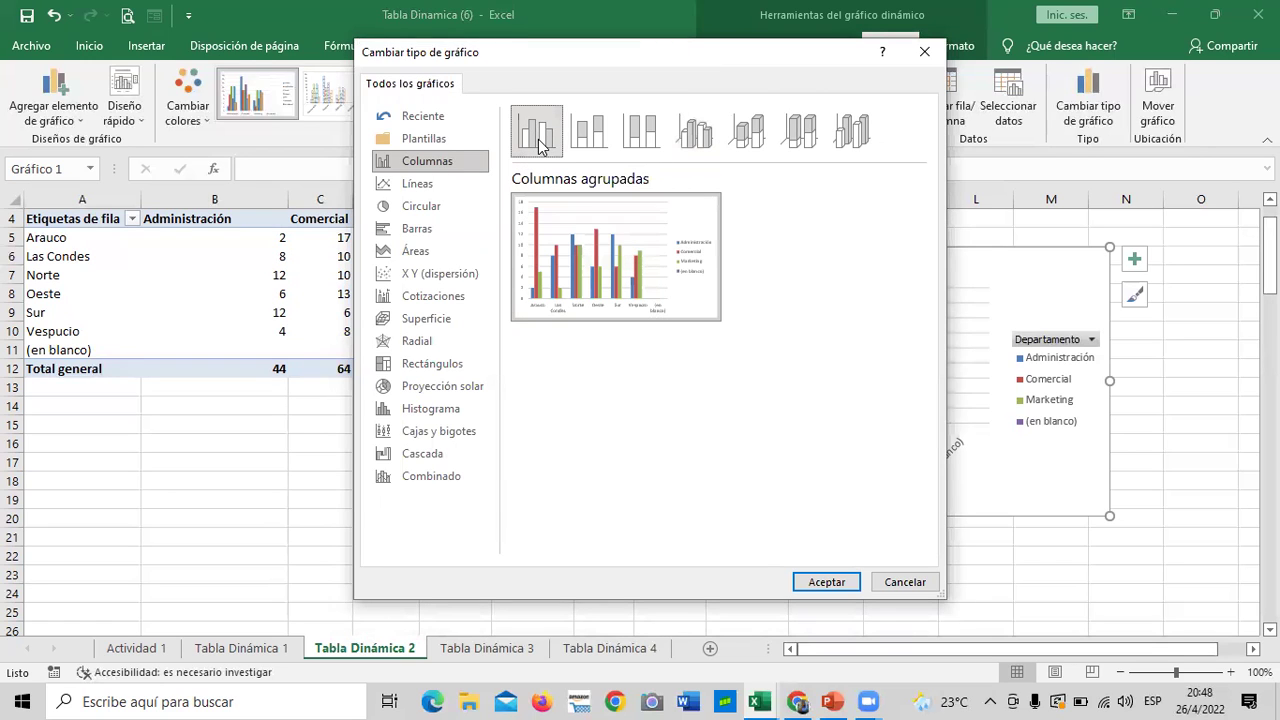
left_click(418, 187)
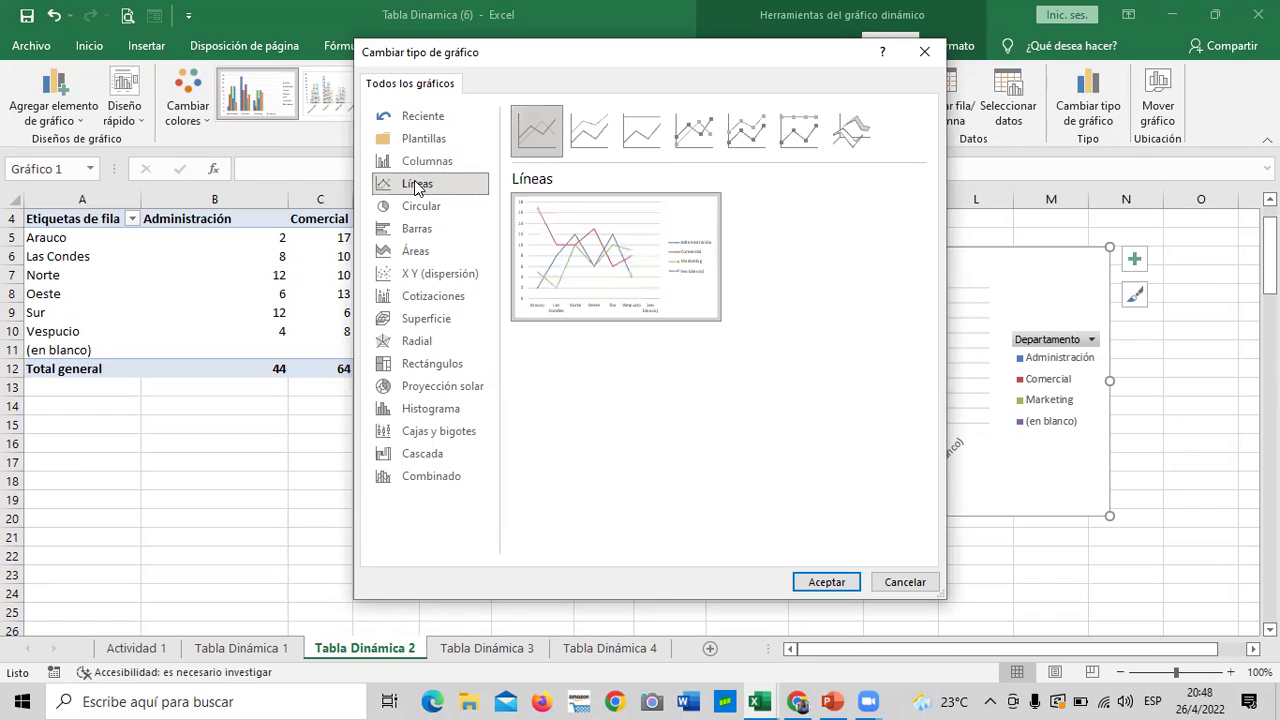
left_click(411, 236)
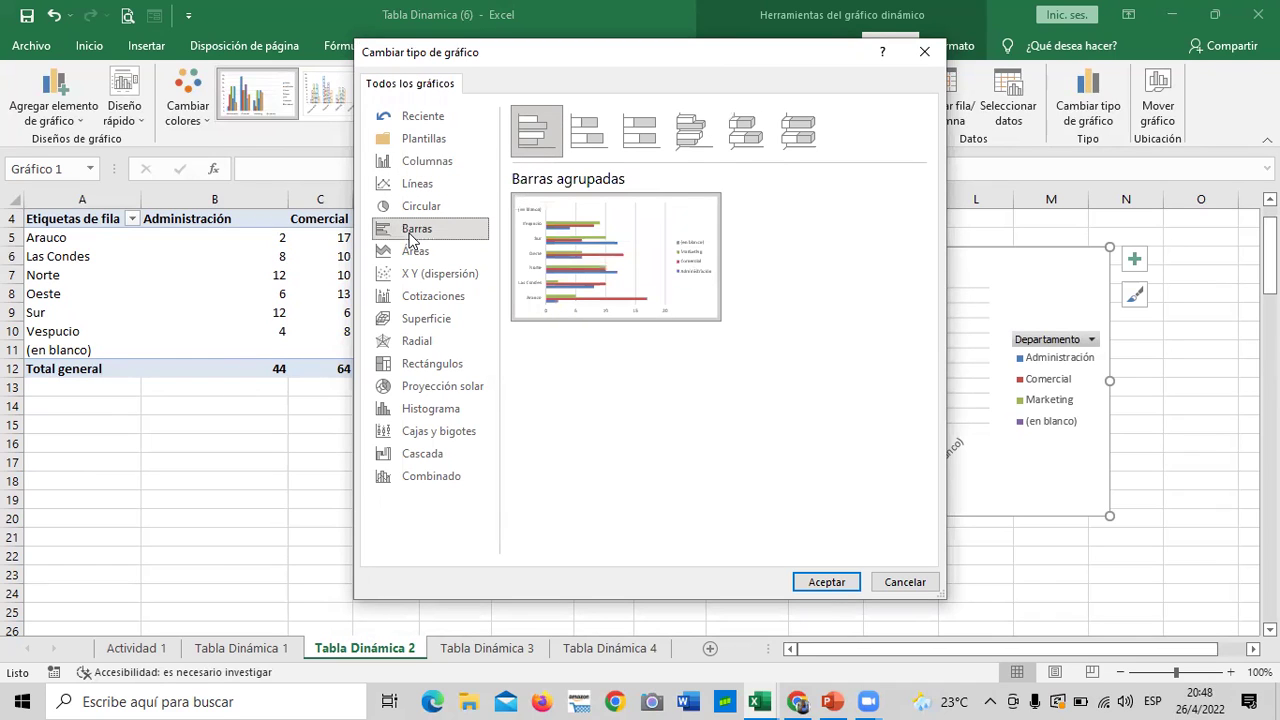
left_click(414, 252)
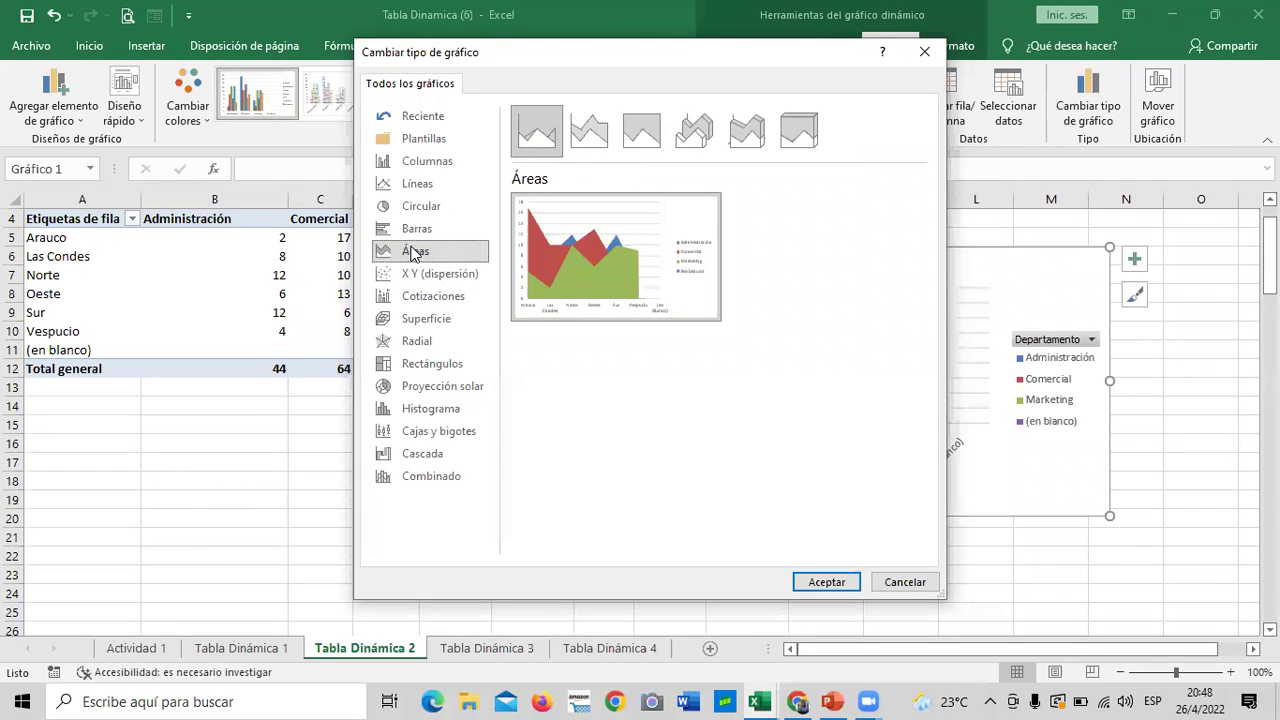
left_click(431, 229)
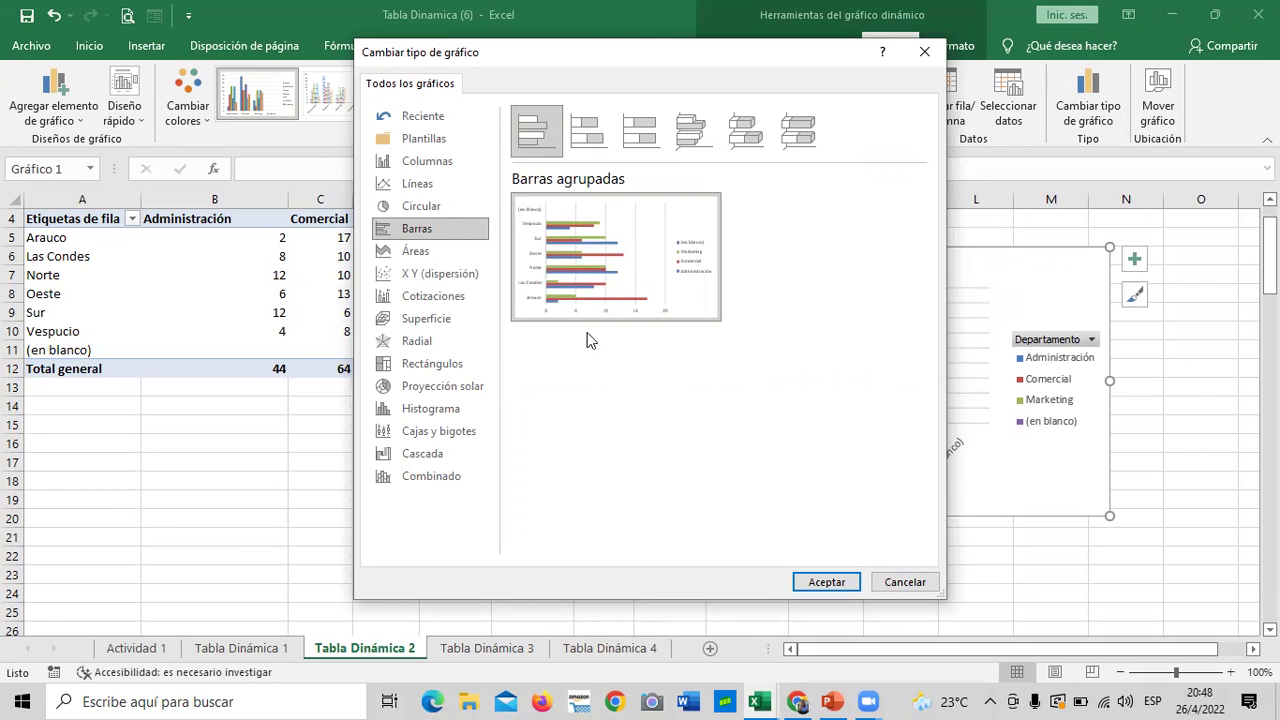
left_click(640, 130)
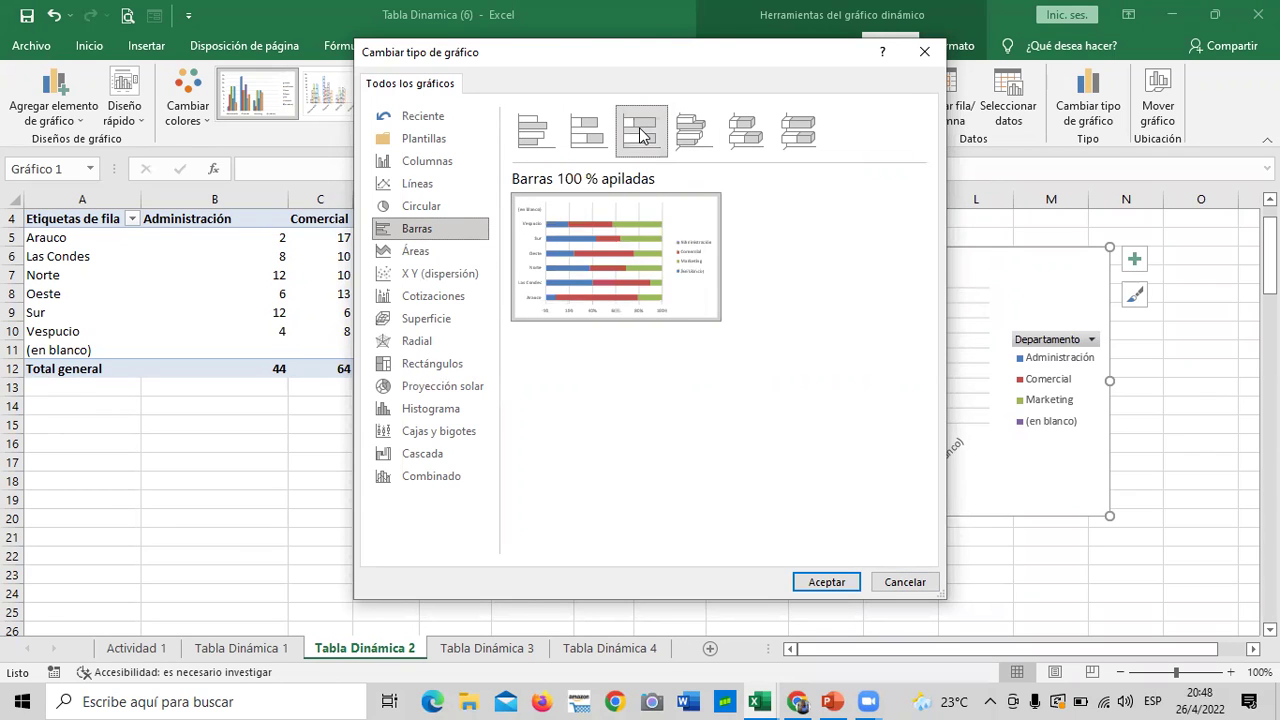
left_click(700, 138)
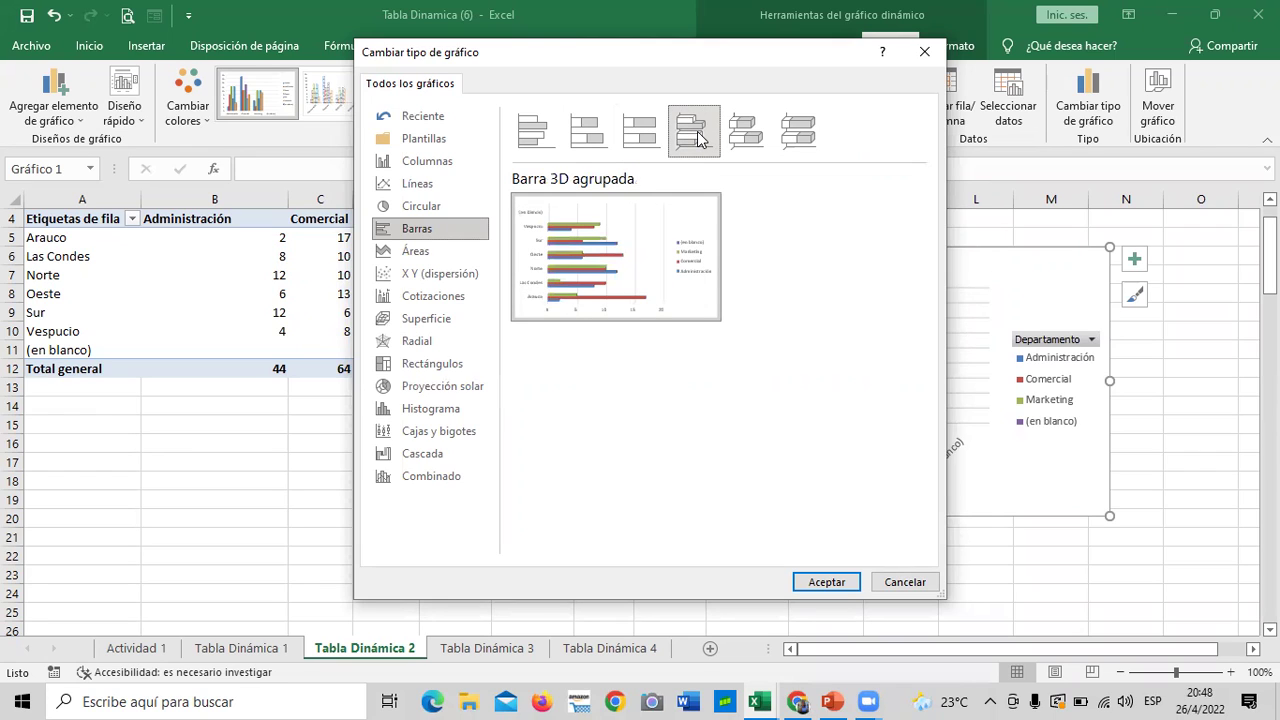
left_click(827, 582)
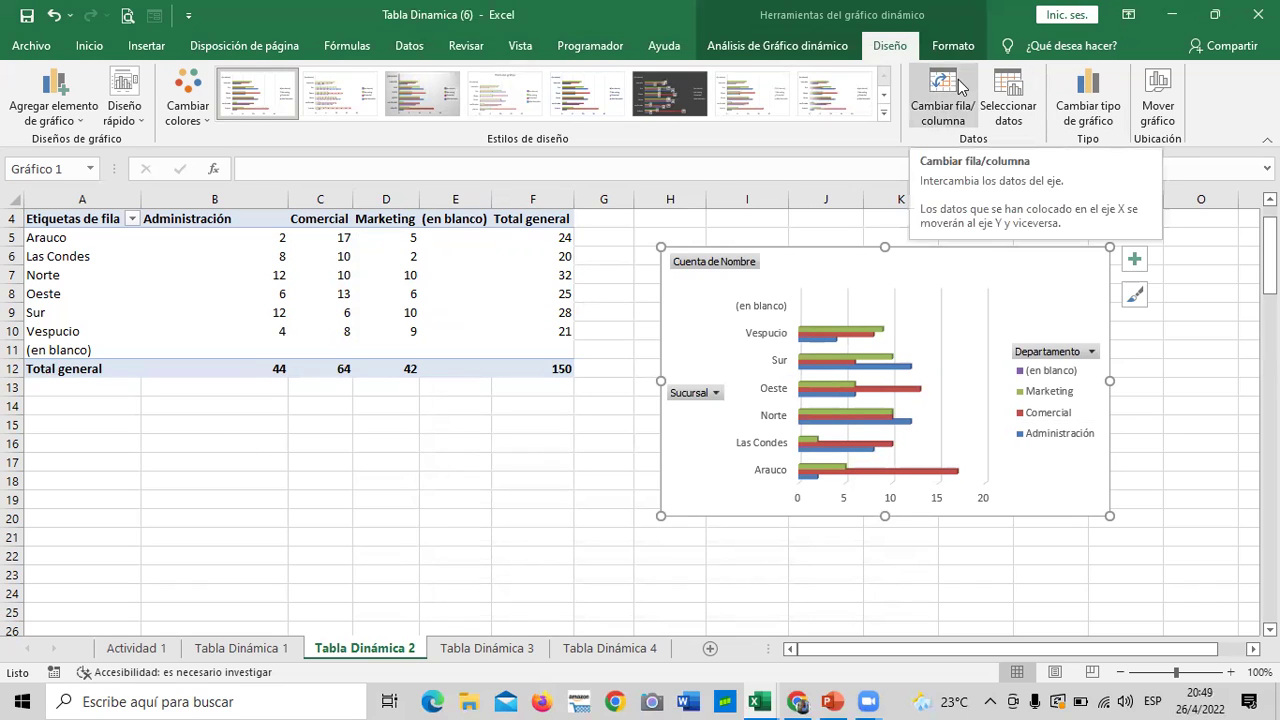
Apply the dark chart style from the second row of the Estilos de diseño gallery
left_click(941, 100)
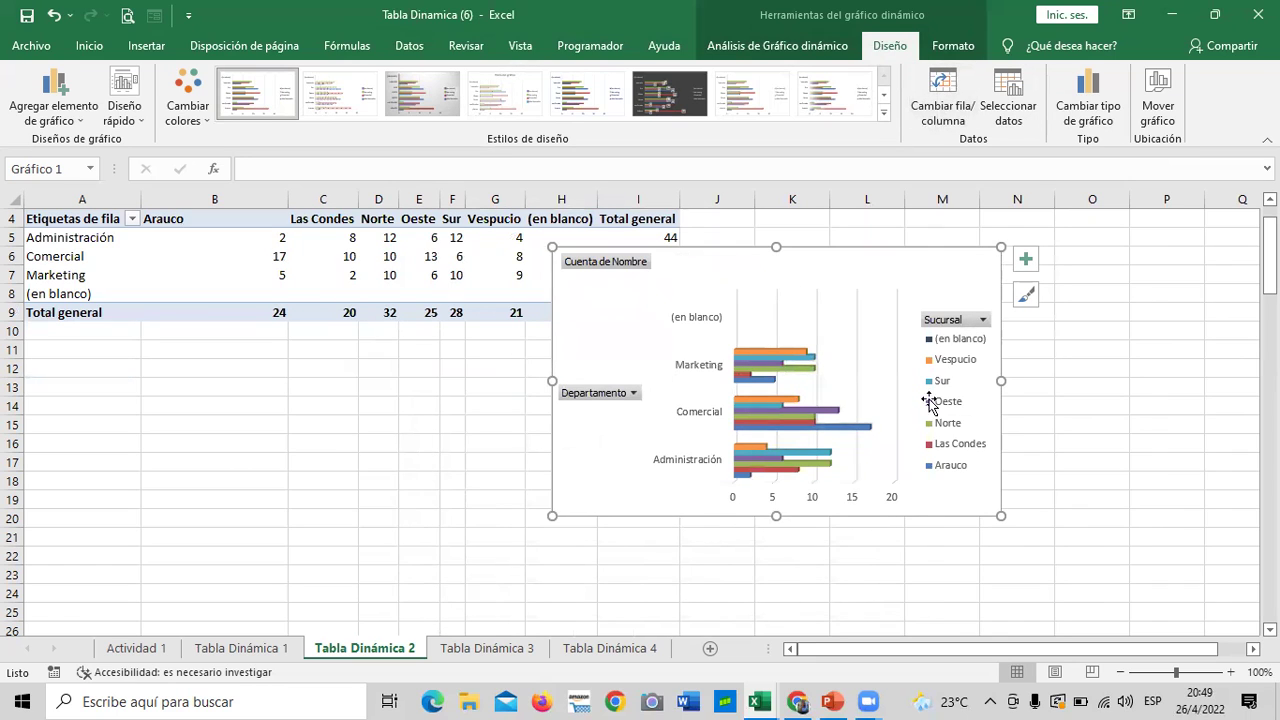
left_click(953, 98)
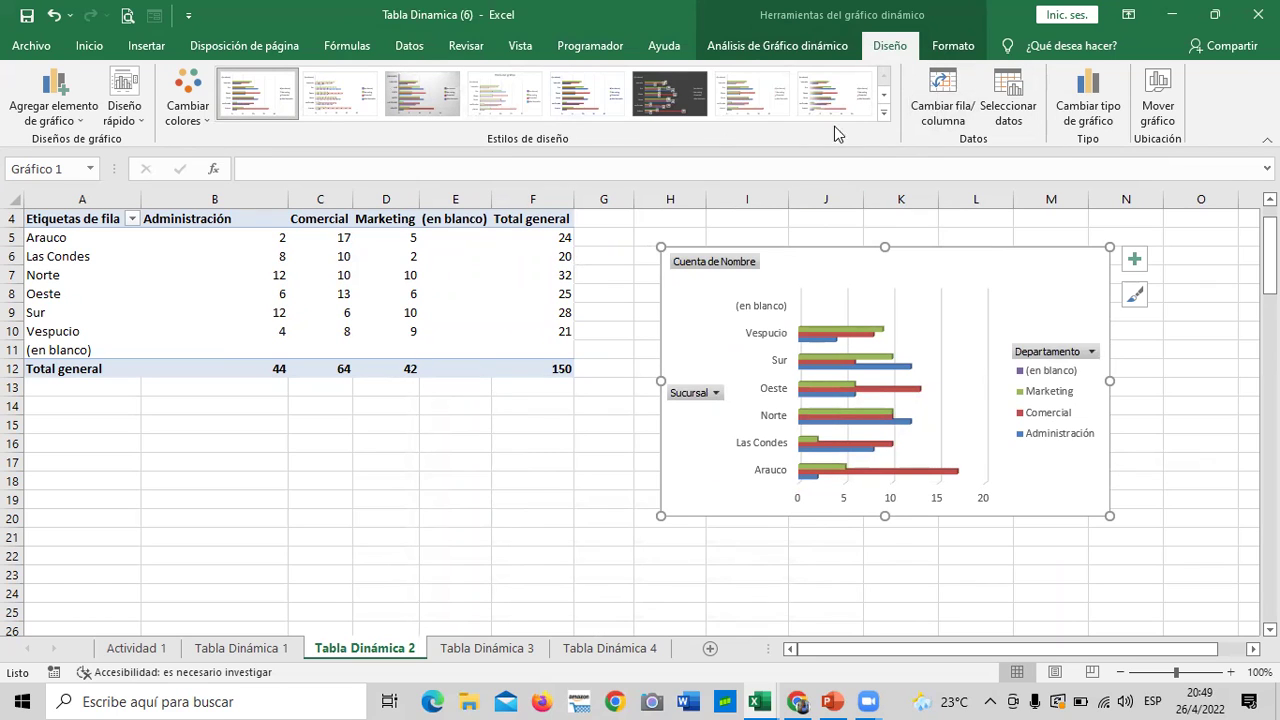
left_click(884, 113)
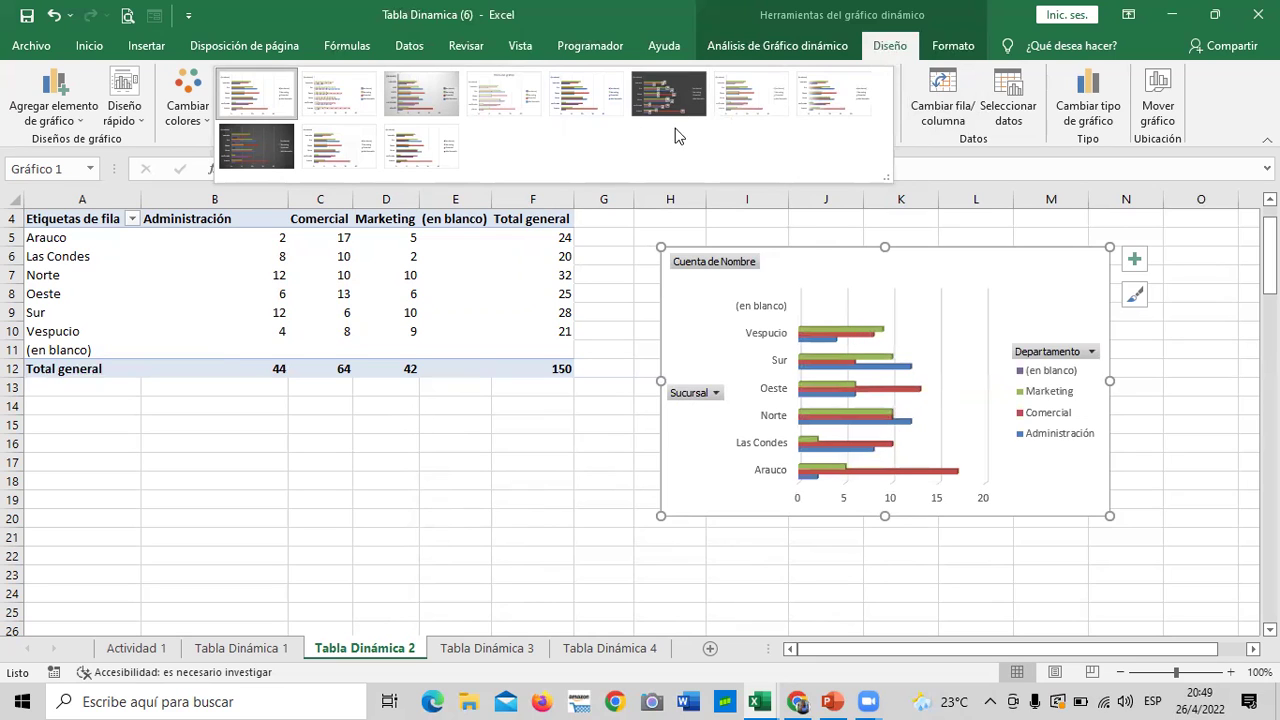
left_click(585, 92)
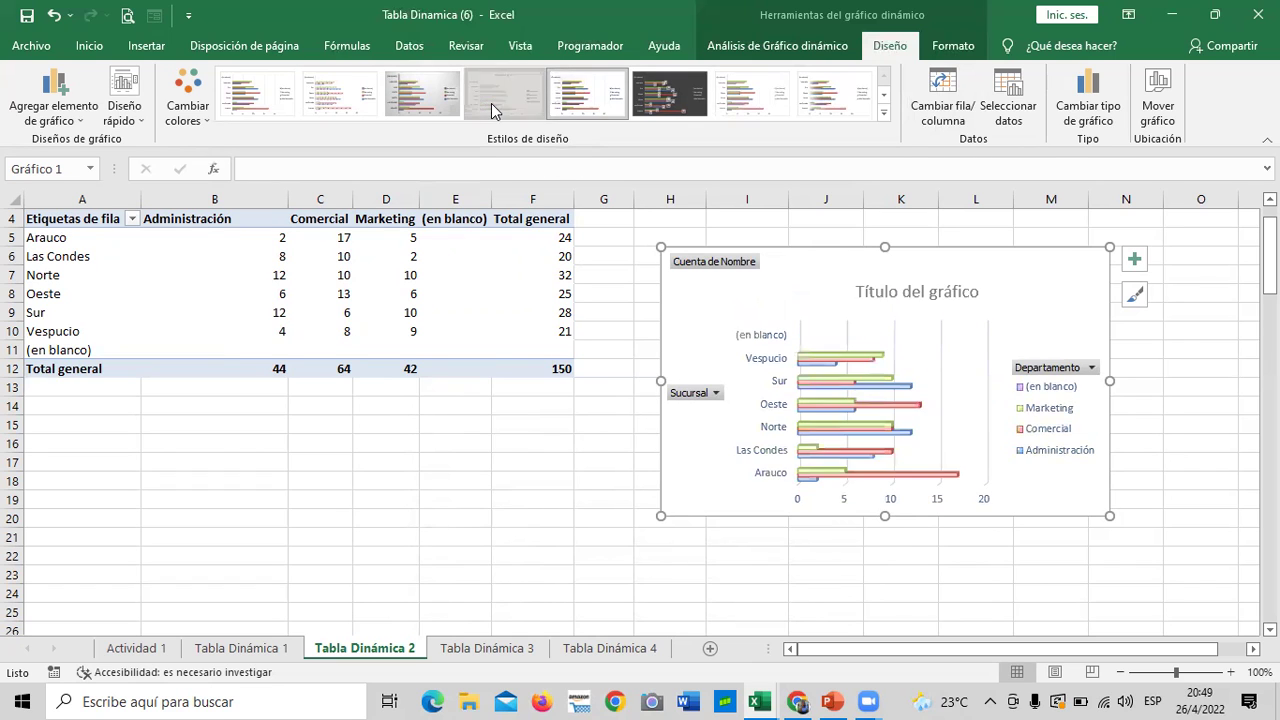
left_click(476, 80)
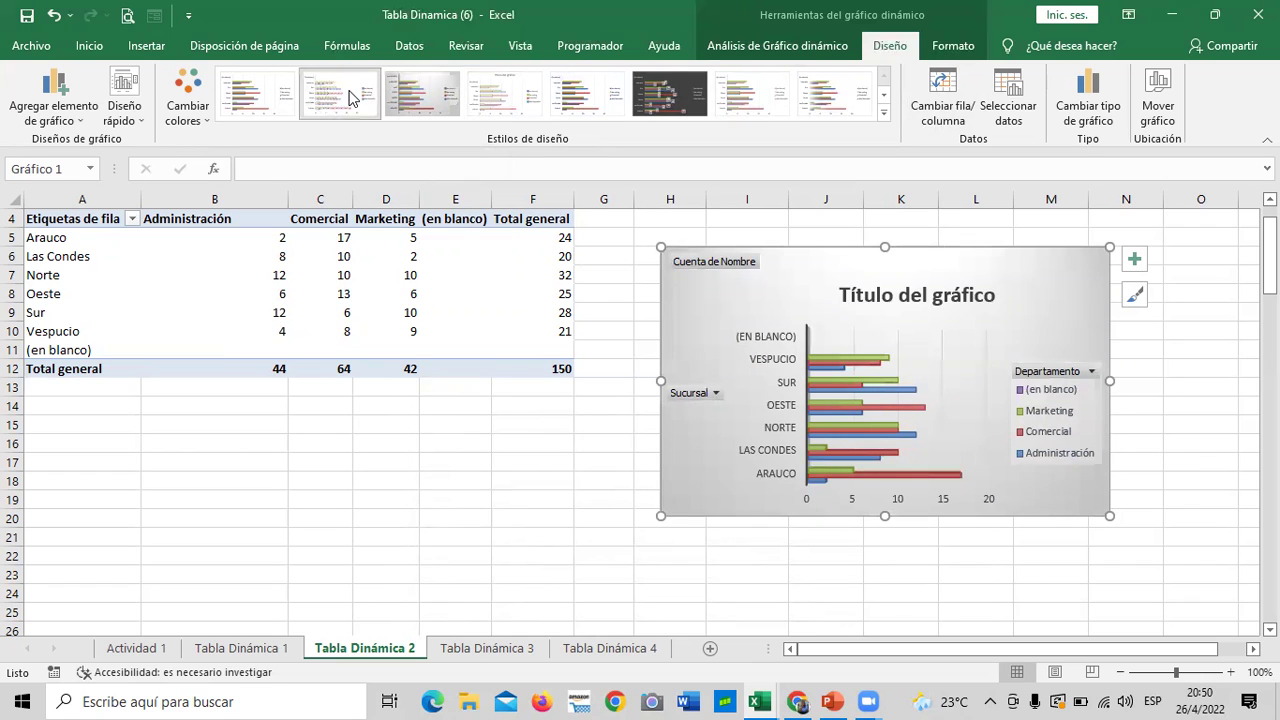
left_click(266, 84)
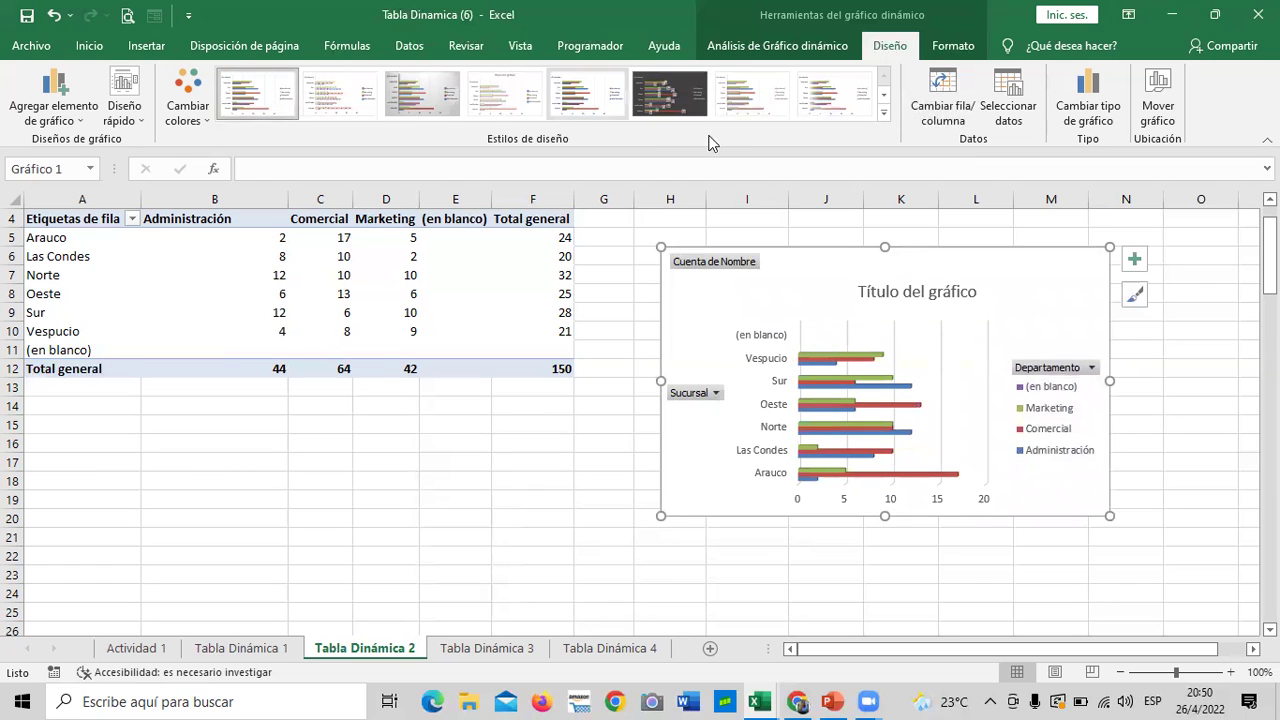
left_click(884, 113)
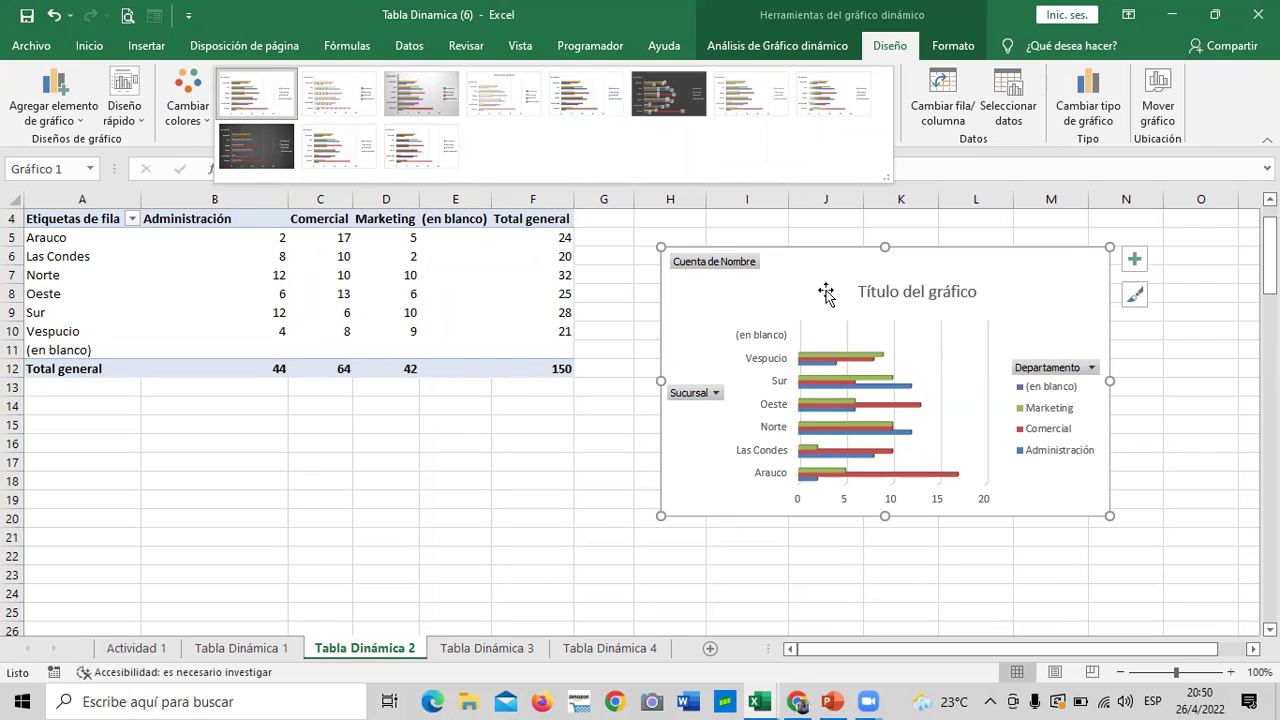
left_click(266, 148)
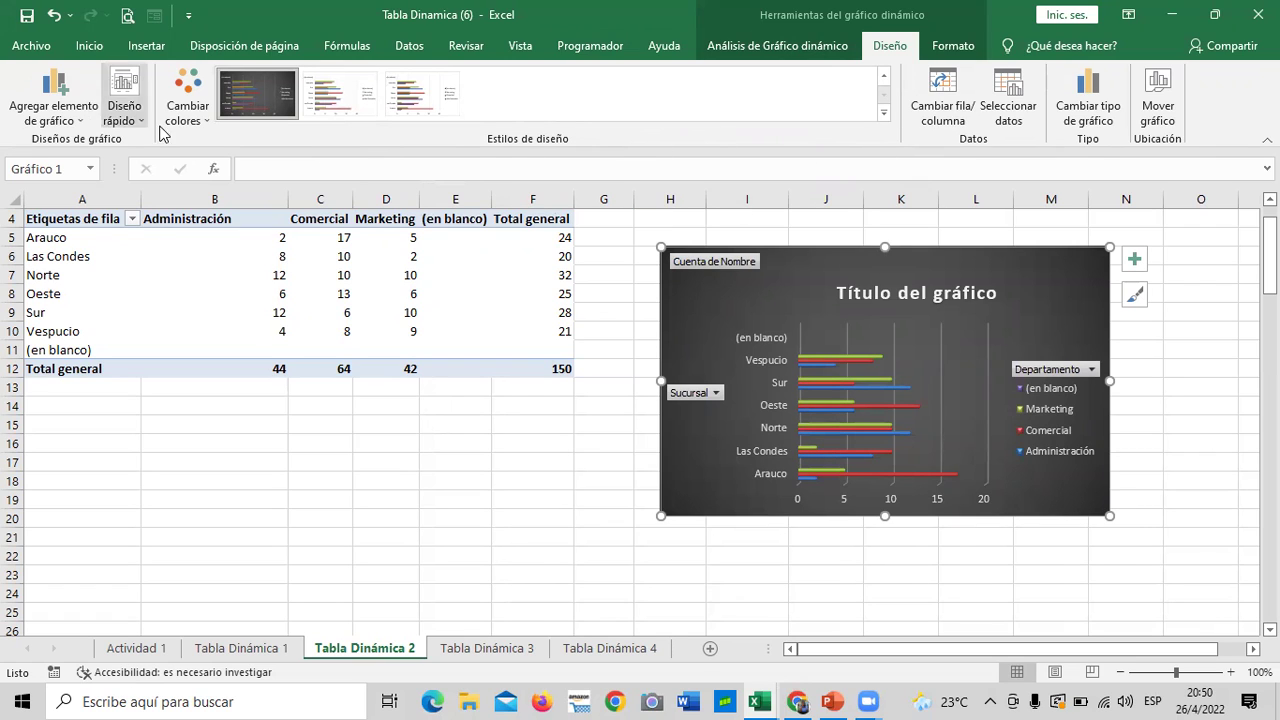
Keep the first Multicolor palette after browsing Cambiar colores, then show the Diseño rápido layouts
left_click(205, 124)
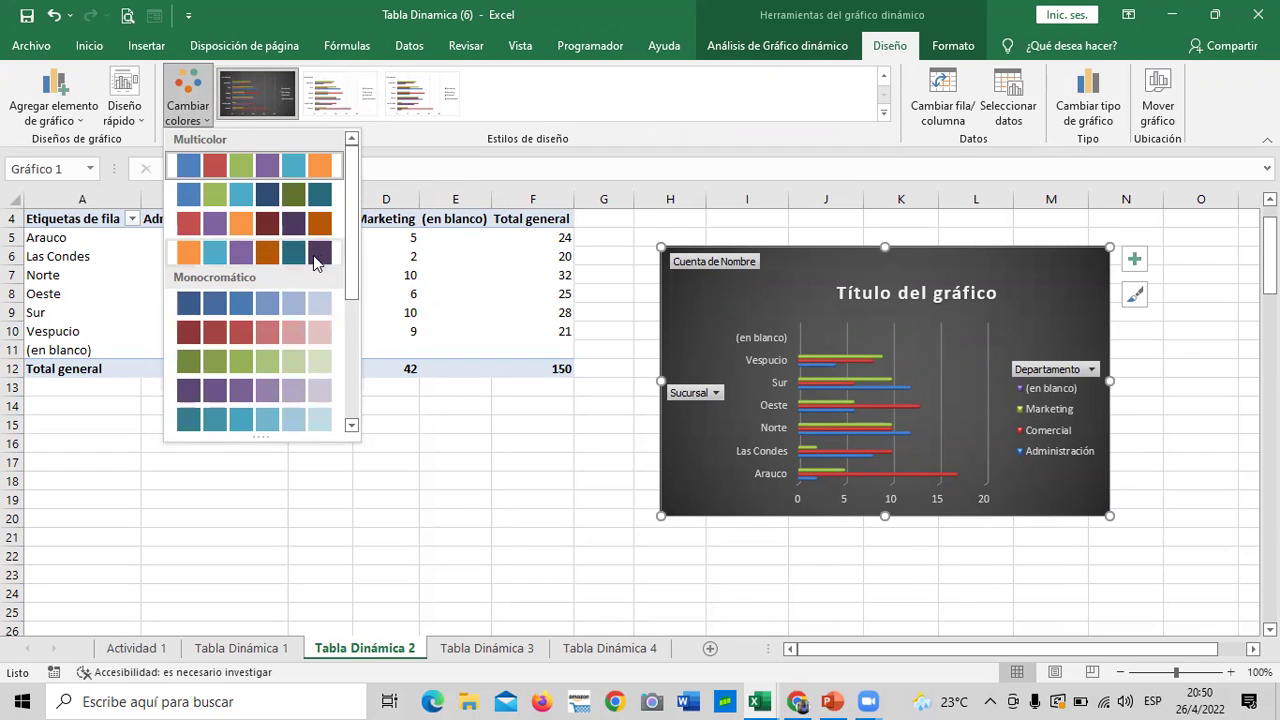
left_click_drag(355, 245, 341, 326)
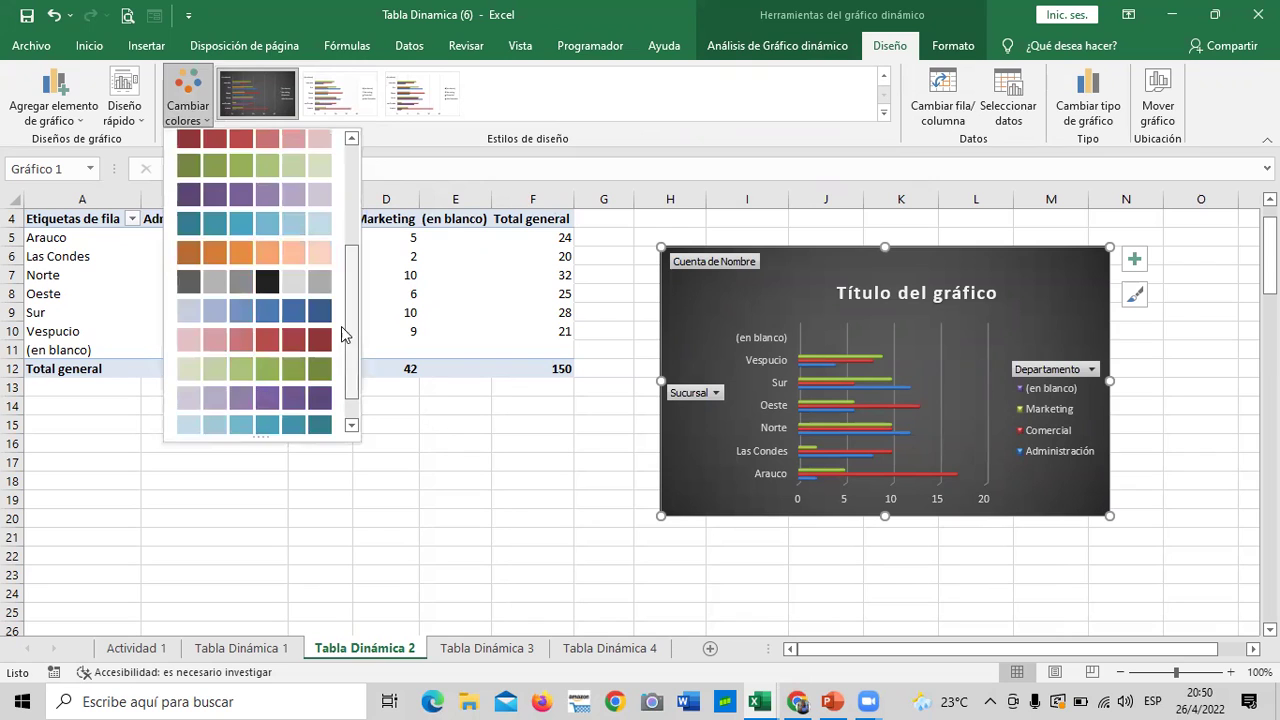
left_click(807, 276)
left_click(188, 108)
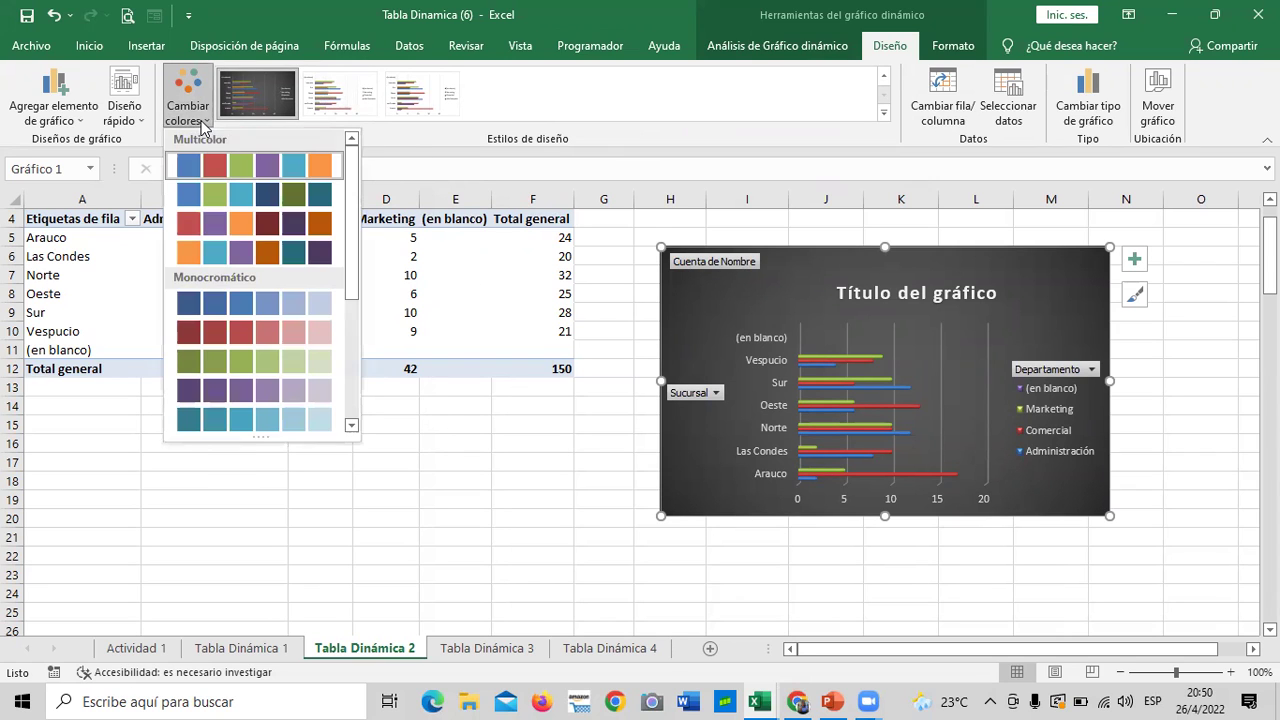
left_click(213, 168)
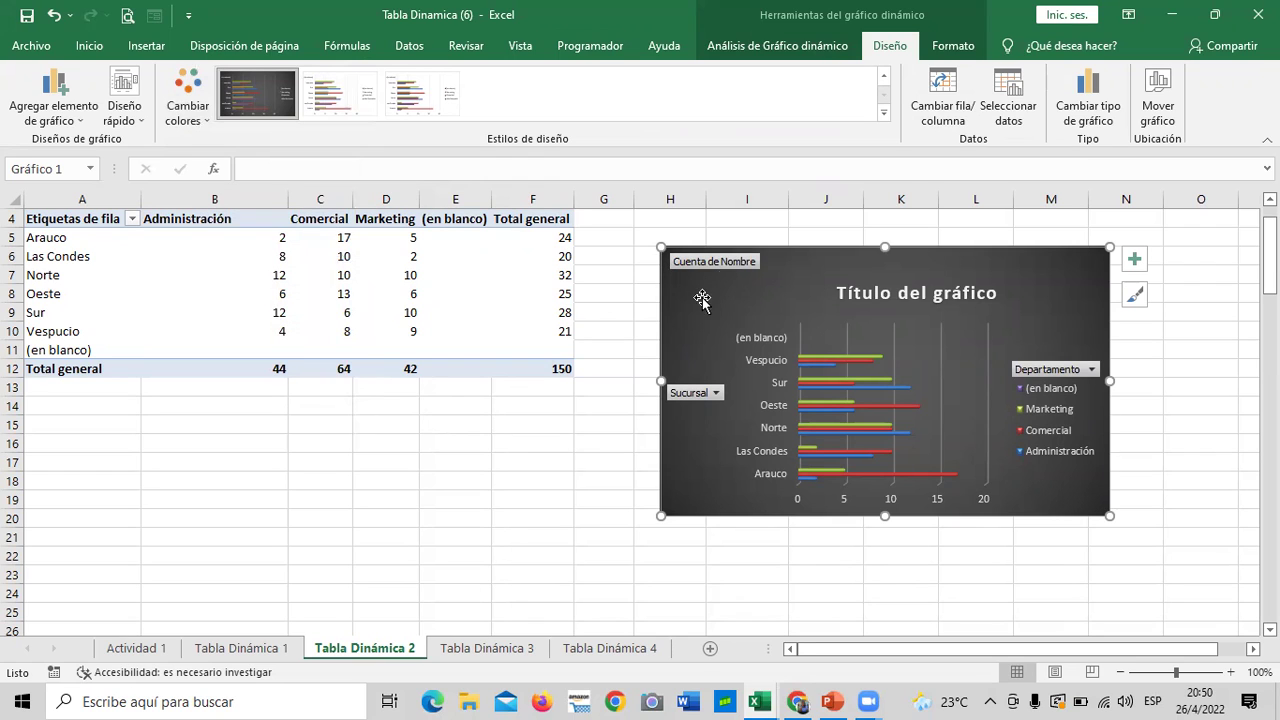
left_click(203, 116)
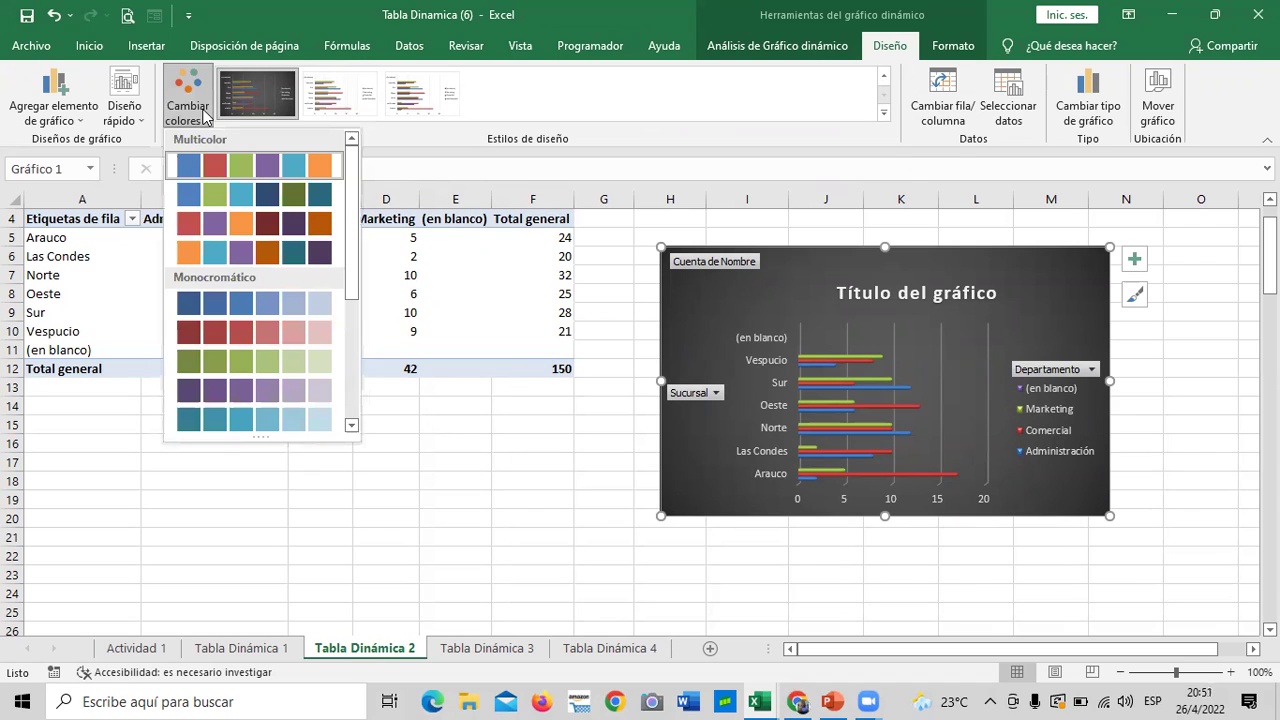
left_click(137, 120)
left_click(137, 120)
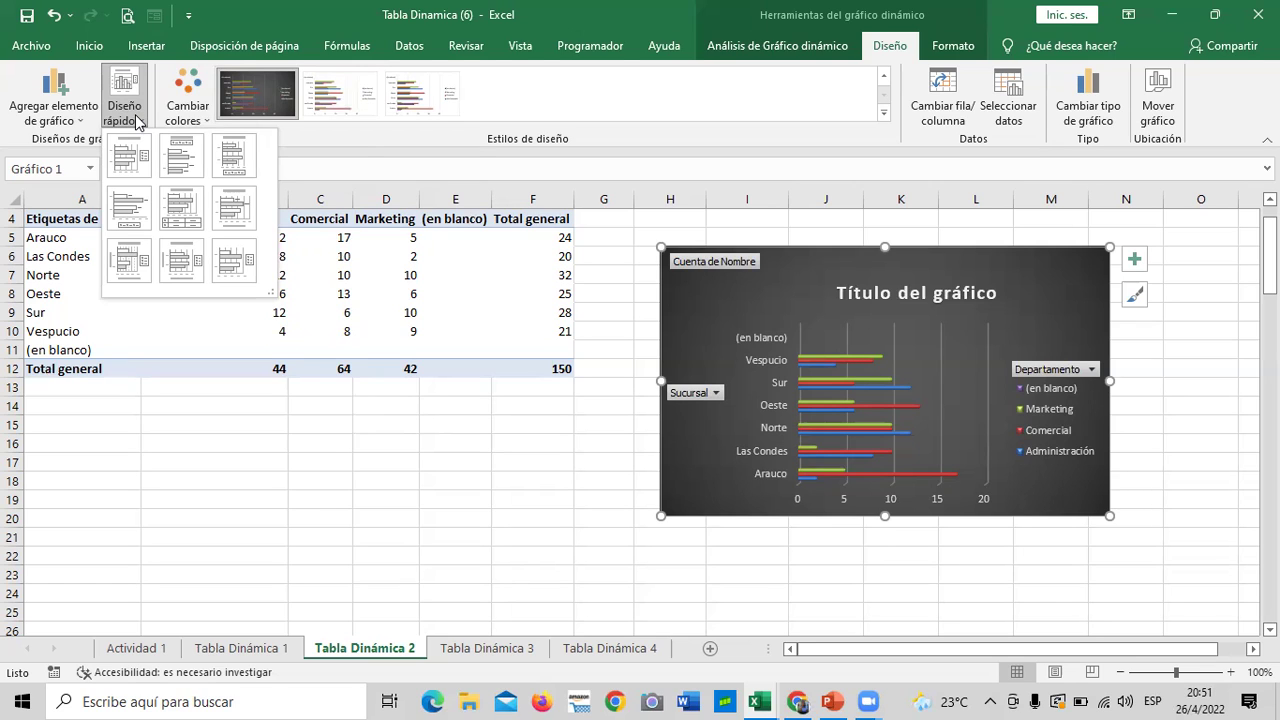
Shift the chart slightly left and down, nudge its title higher, and reshow the Diseño rápido choices
left_click(982, 262)
left_click_drag(978, 265, 955, 280)
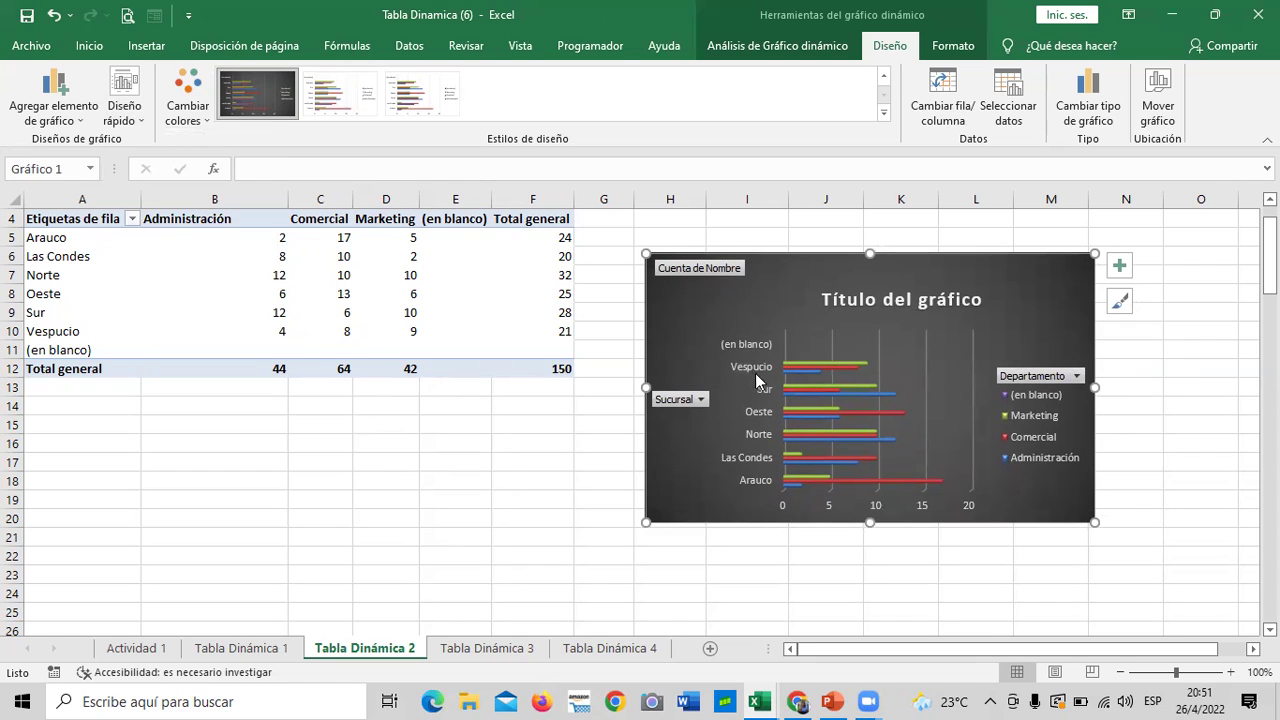
left_click(868, 300)
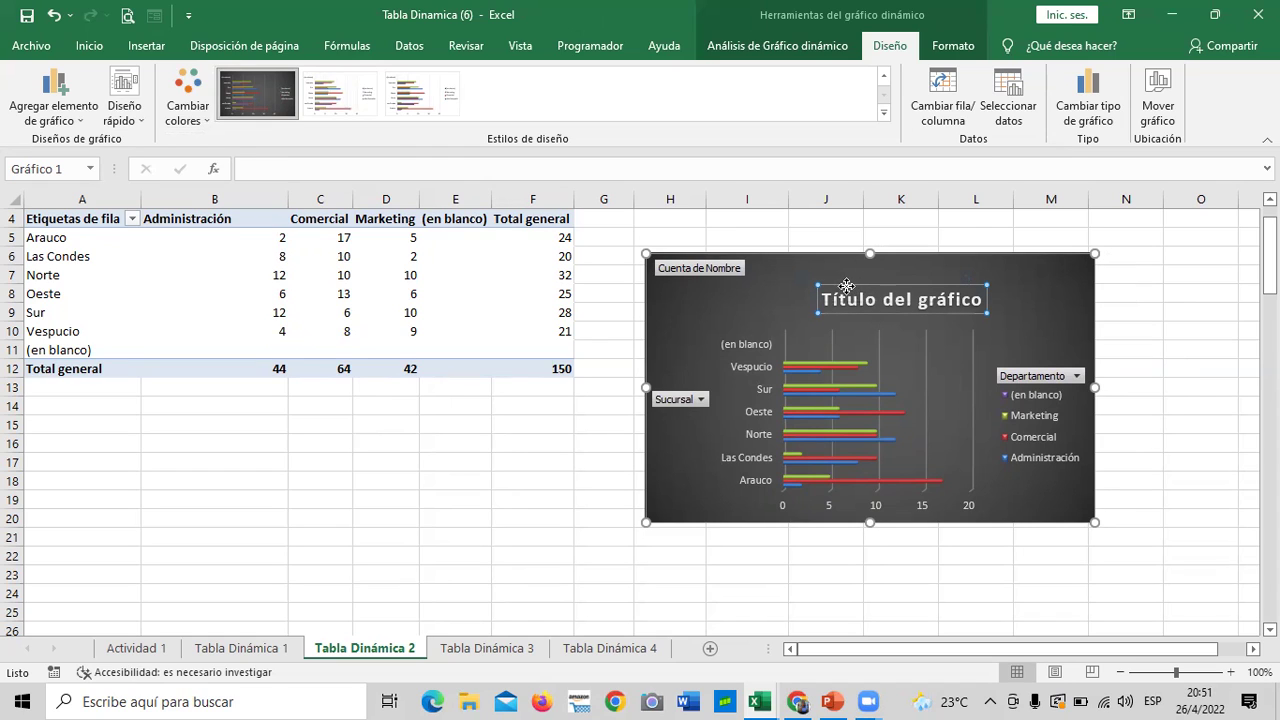
left_click_drag(846, 287, 849, 287)
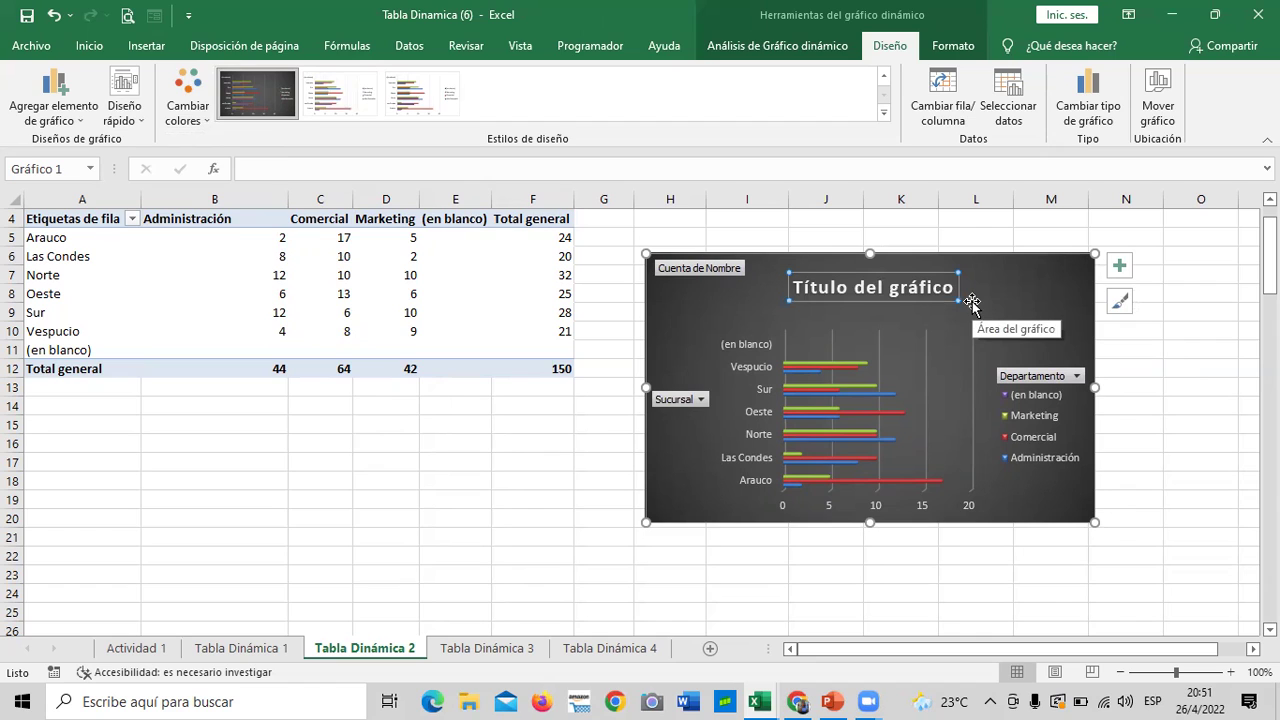
left_click(1028, 286)
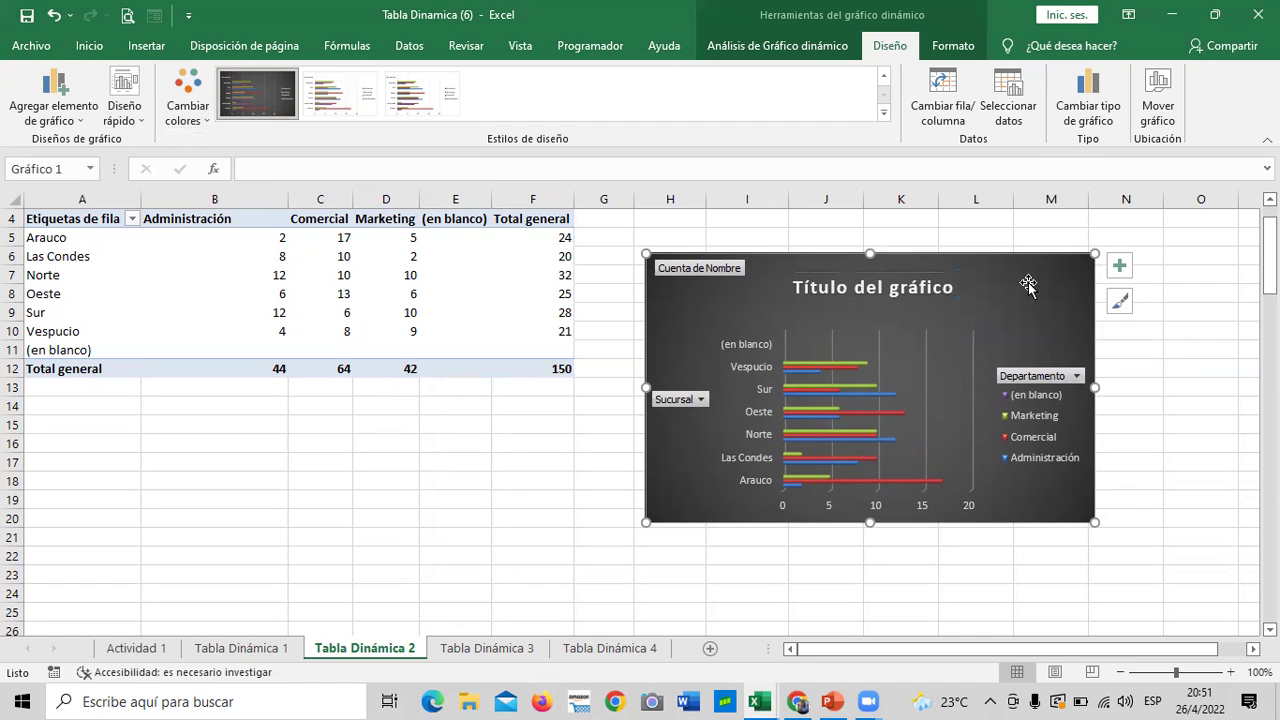
left_click(141, 121)
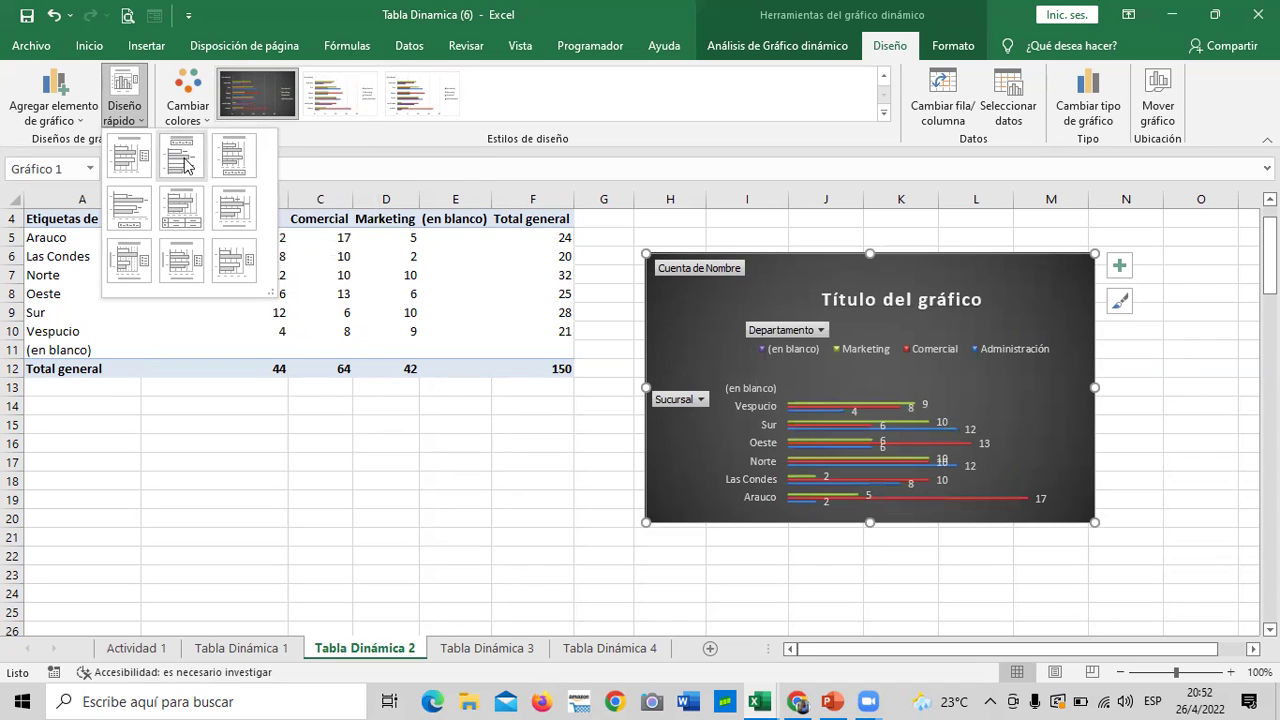
Try the top-legend data-label layout, then the right-legend layout, and reopen the preset layouts
left_click(183, 163)
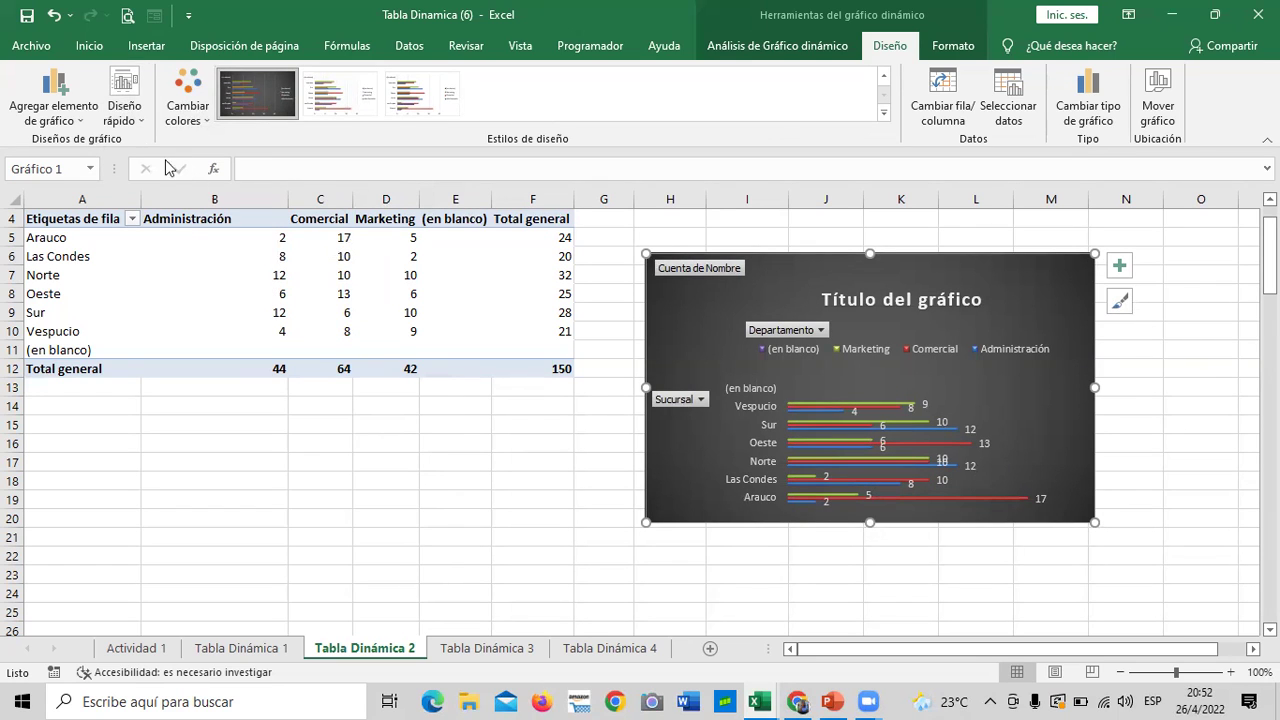
left_click(124, 110)
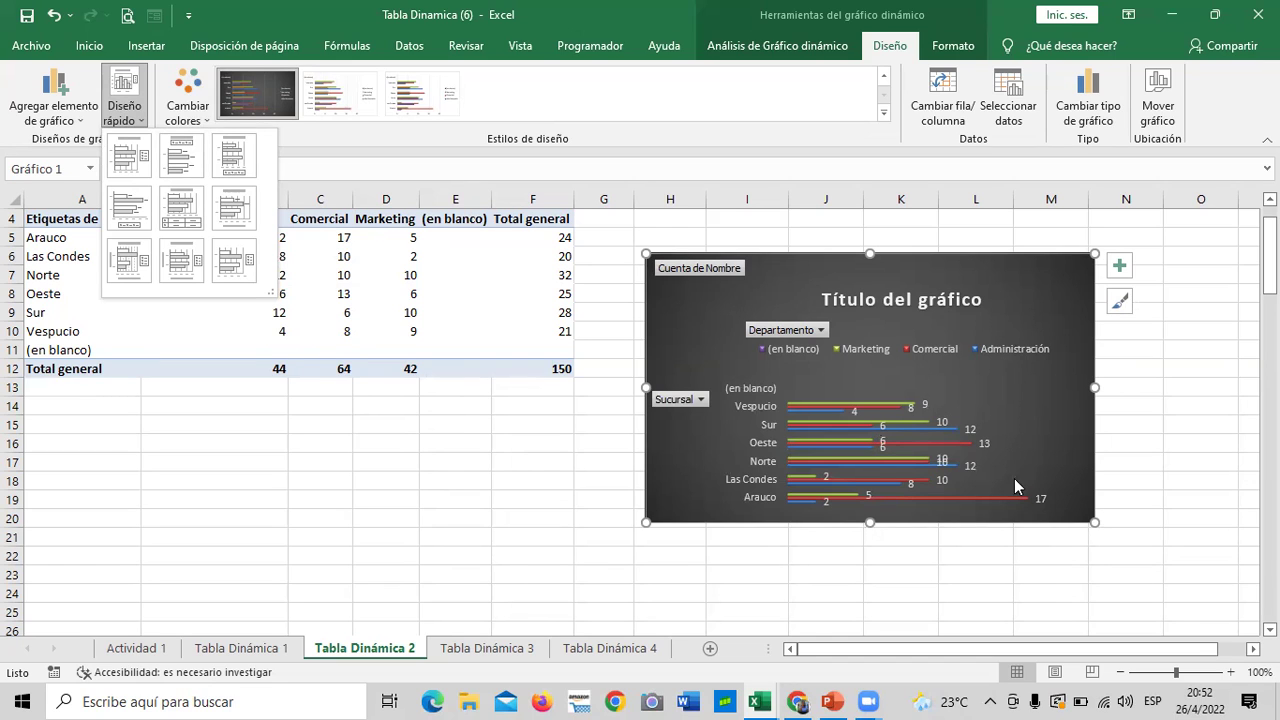
left_click(135, 153)
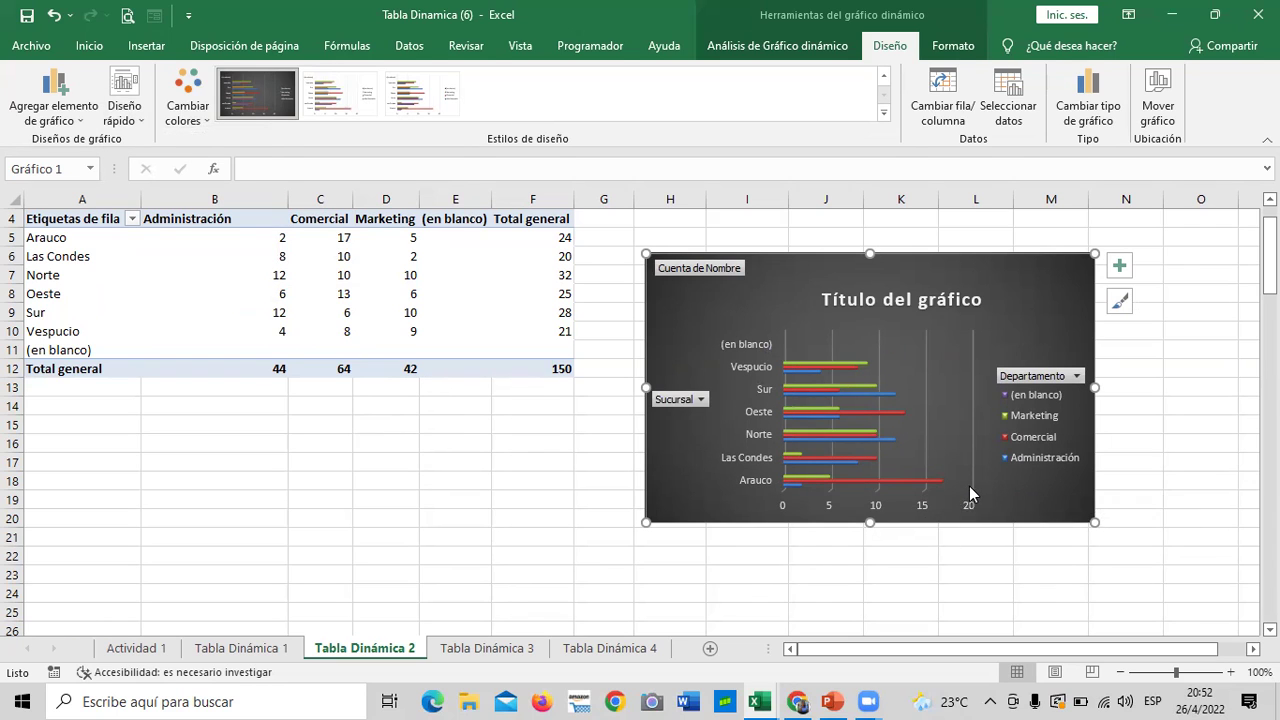
left_click(124, 110)
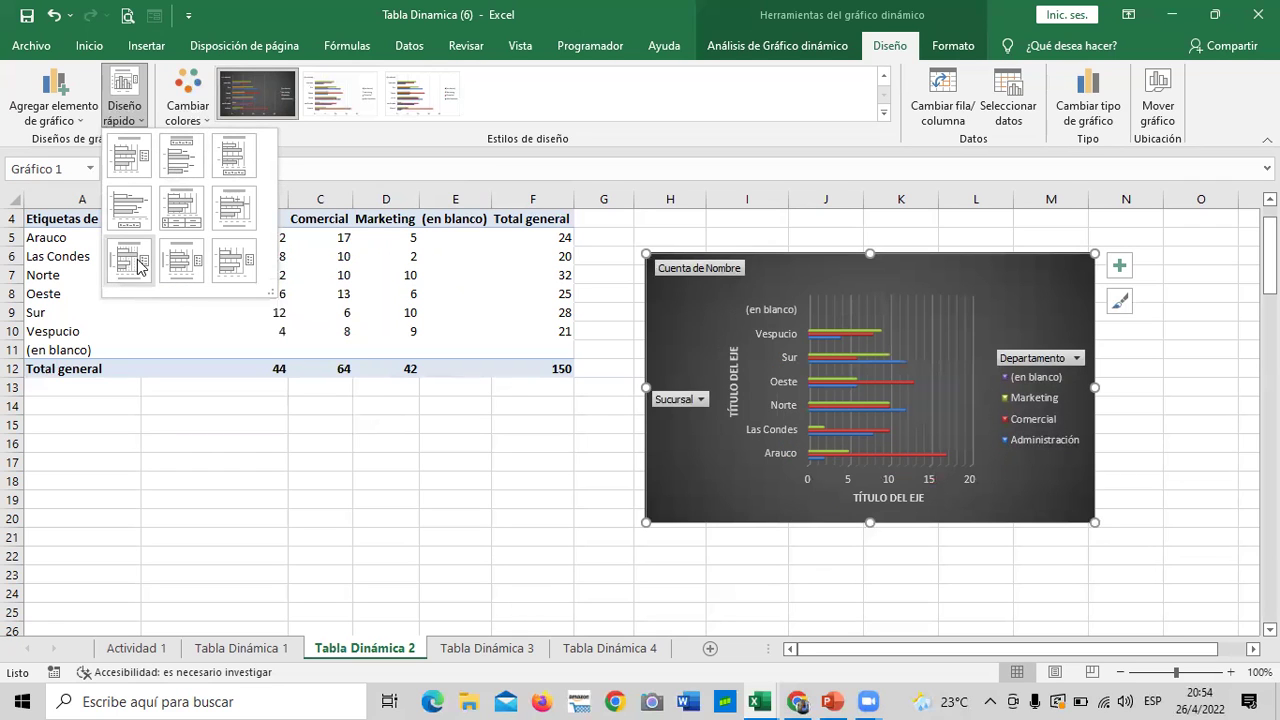
Preview Diseño 7 with axis titles, then settle on Diseño 9 with no titles
left_click(137, 261)
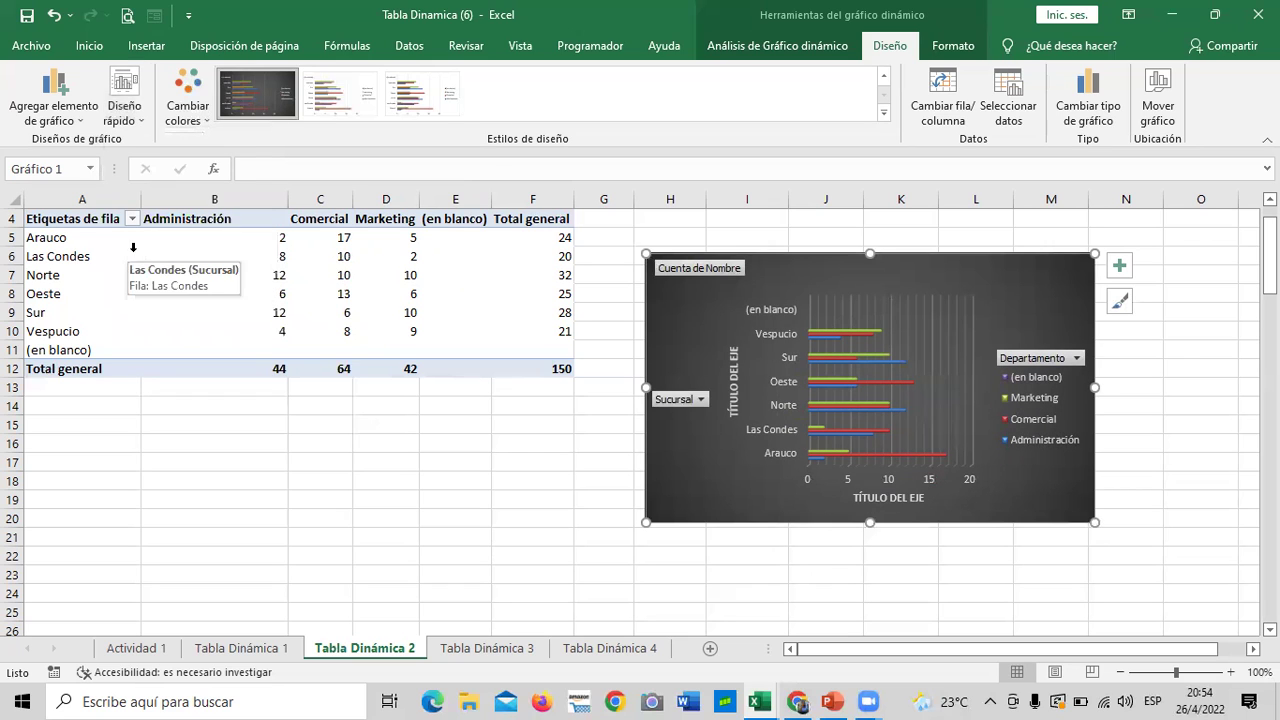
left_click(145, 119)
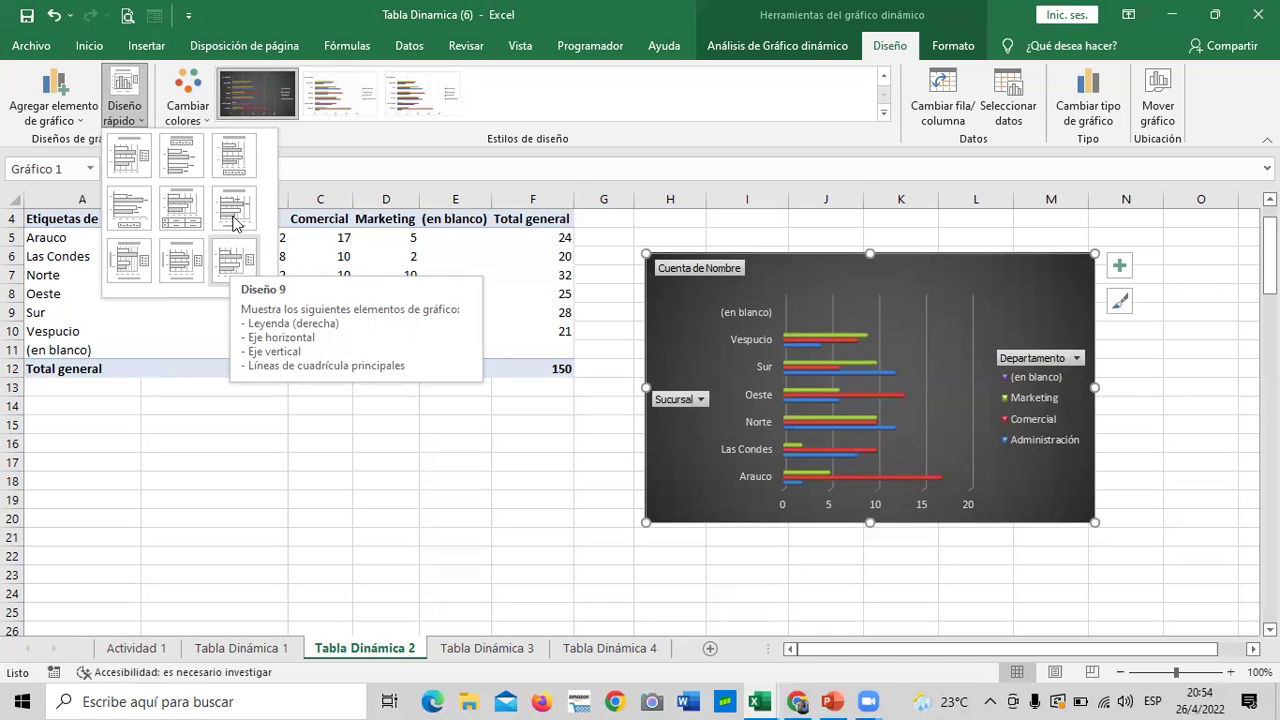
left_click(241, 265)
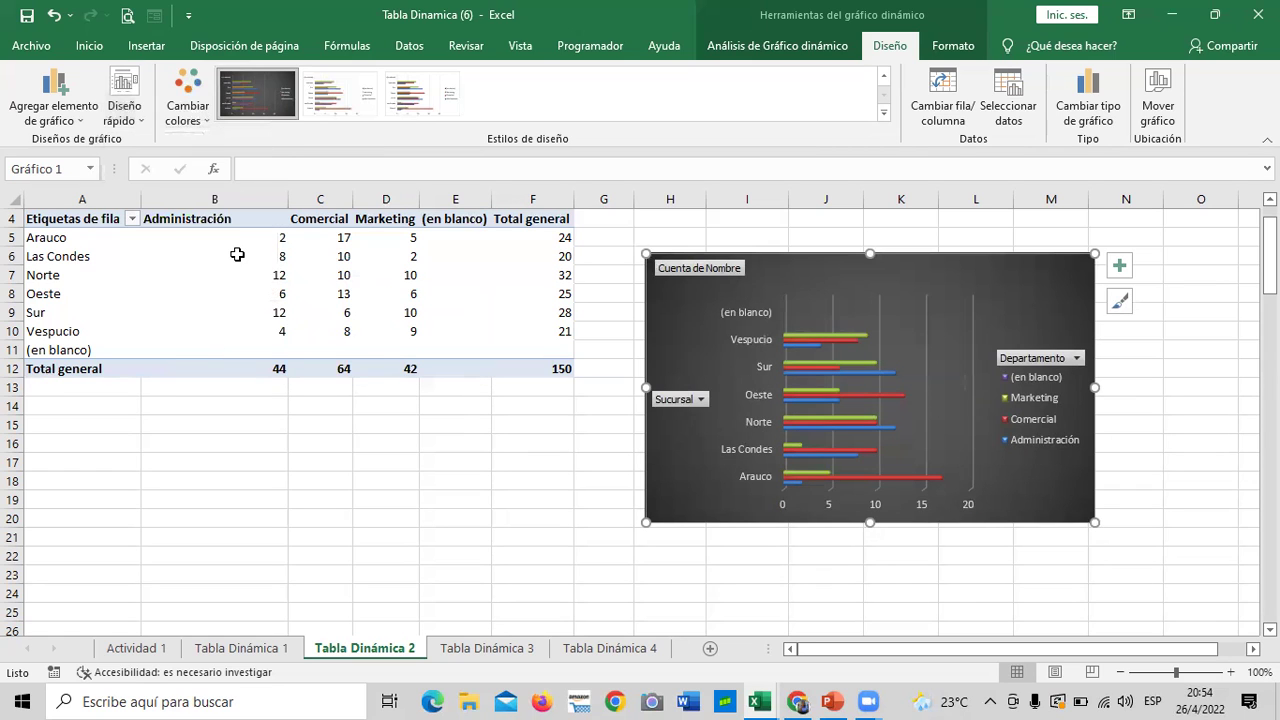
mouse_move(237, 255)
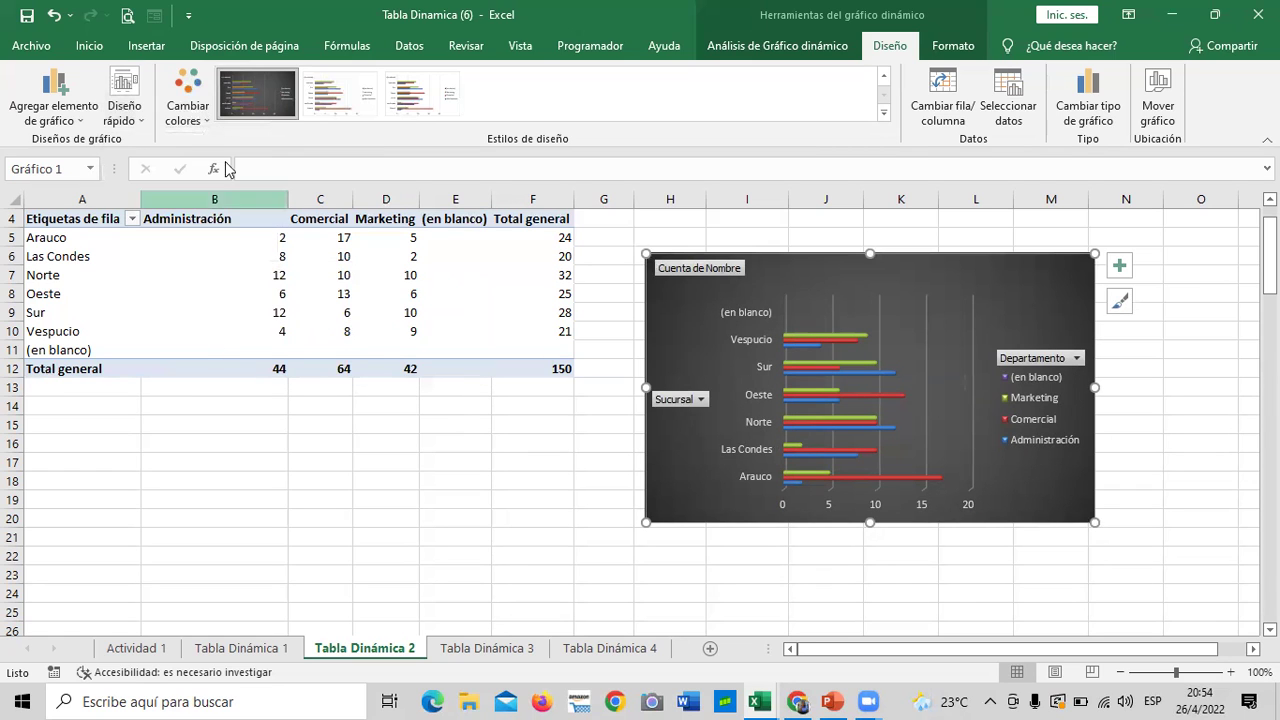
left_click(124, 105)
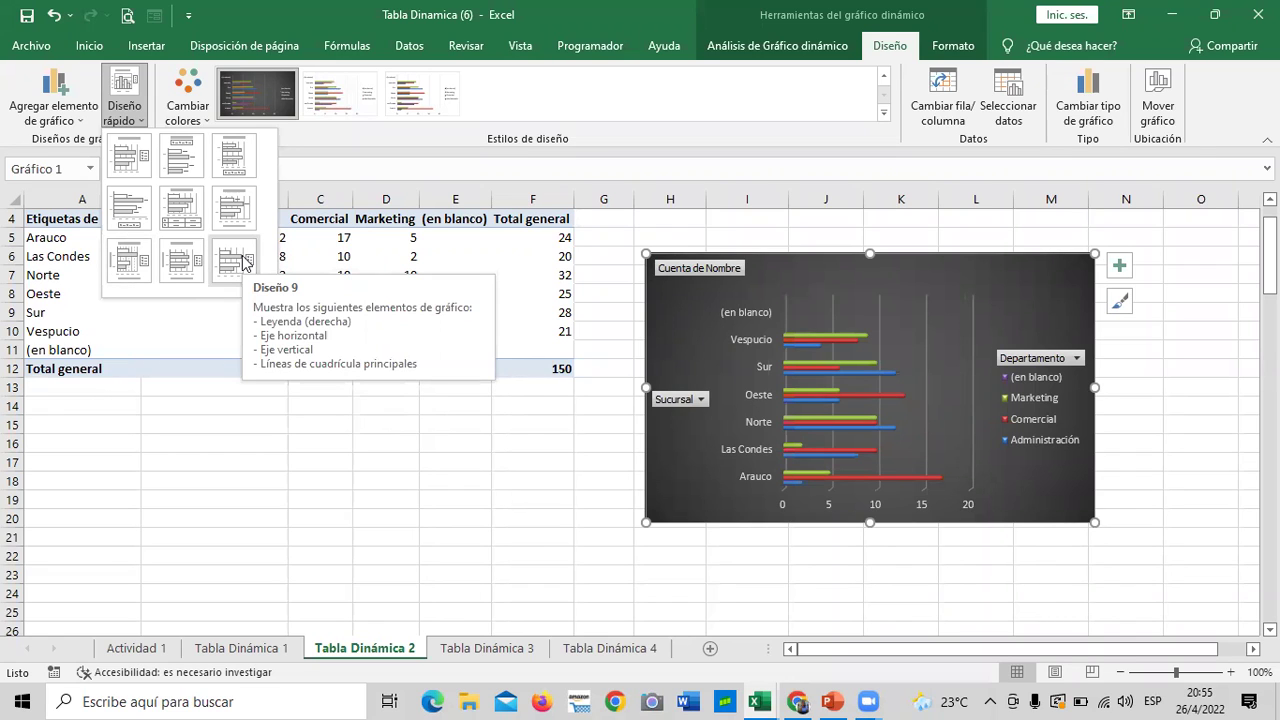
left_click(240, 258)
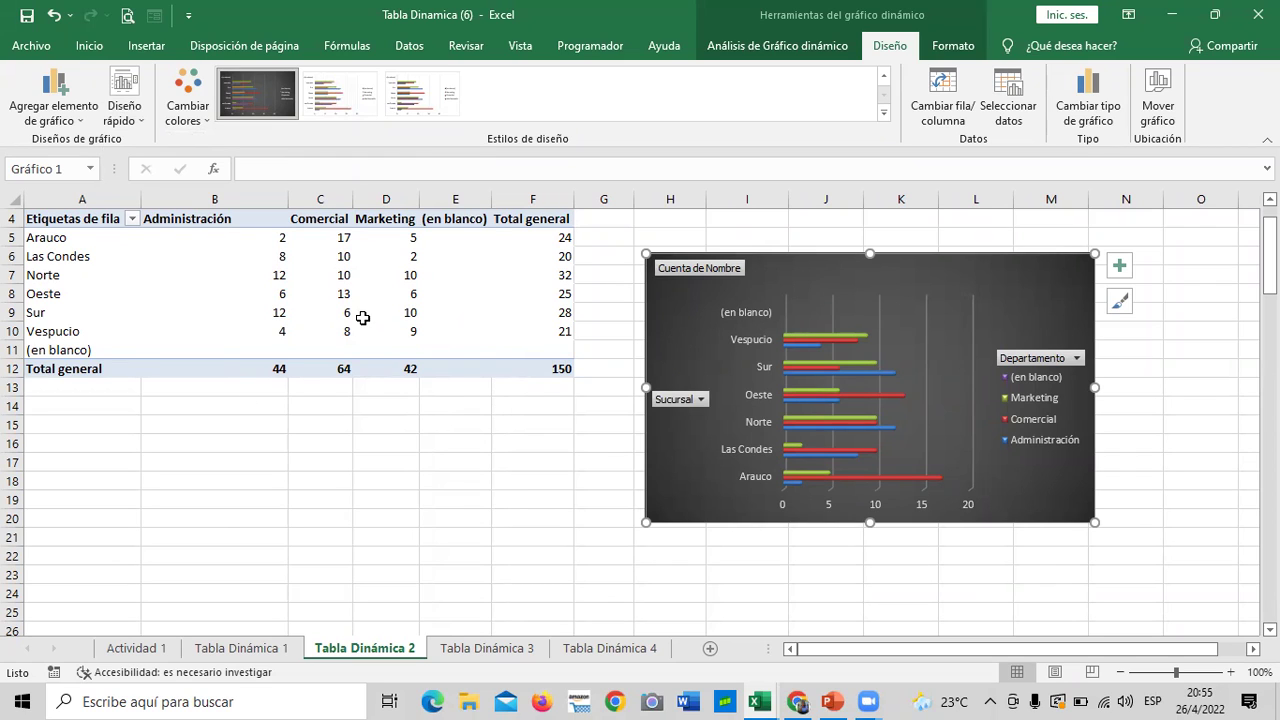
mouse_move(363, 317)
mouse_move(300, 237)
scroll(300, 237, "up", 1)
scroll(300, 237, "down", 1)
left_click(124, 118)
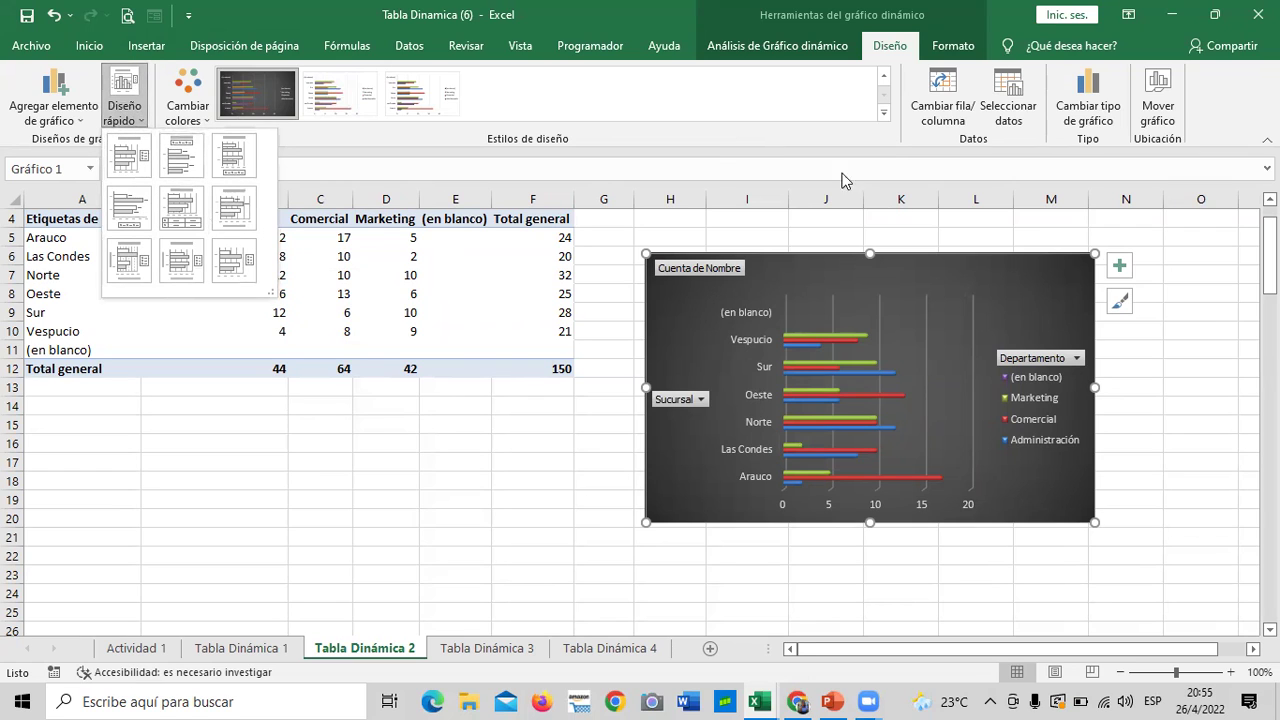
Dismiss the layout gallery keeping Diseño 9, click empty cells K24 and Q21, then reselect the chart
left_click(1054, 286)
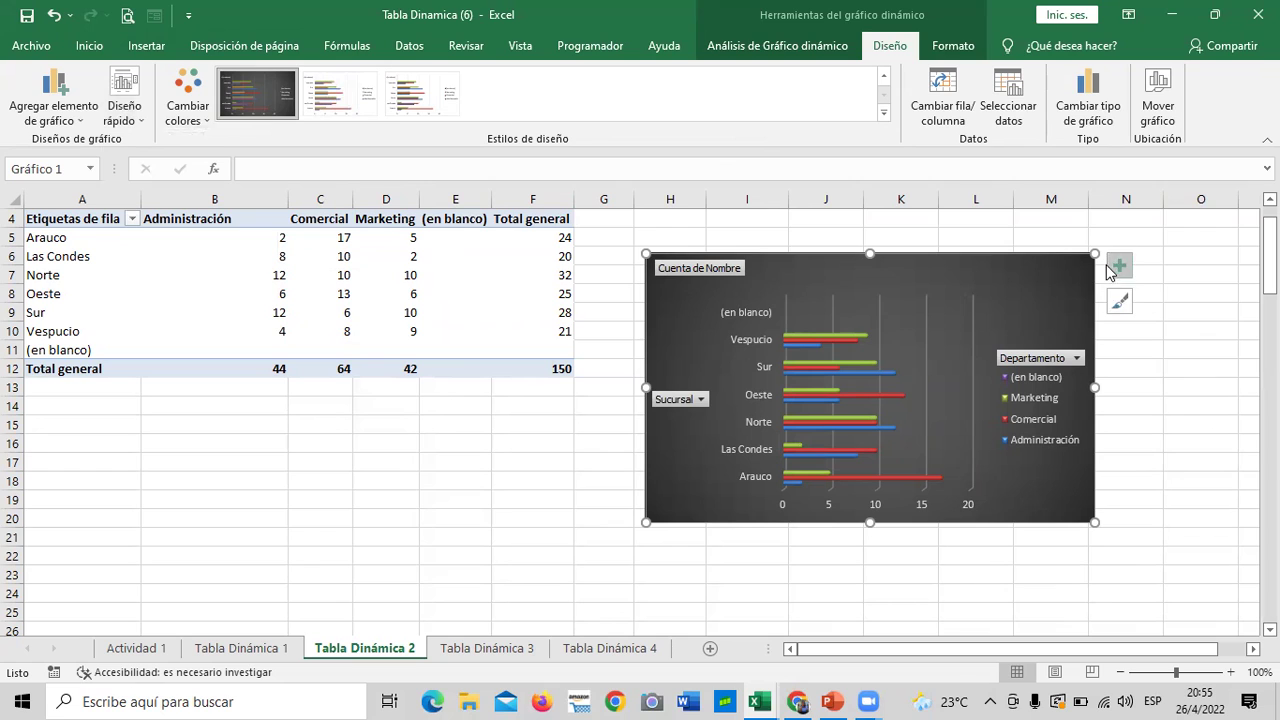
left_click(1151, 501)
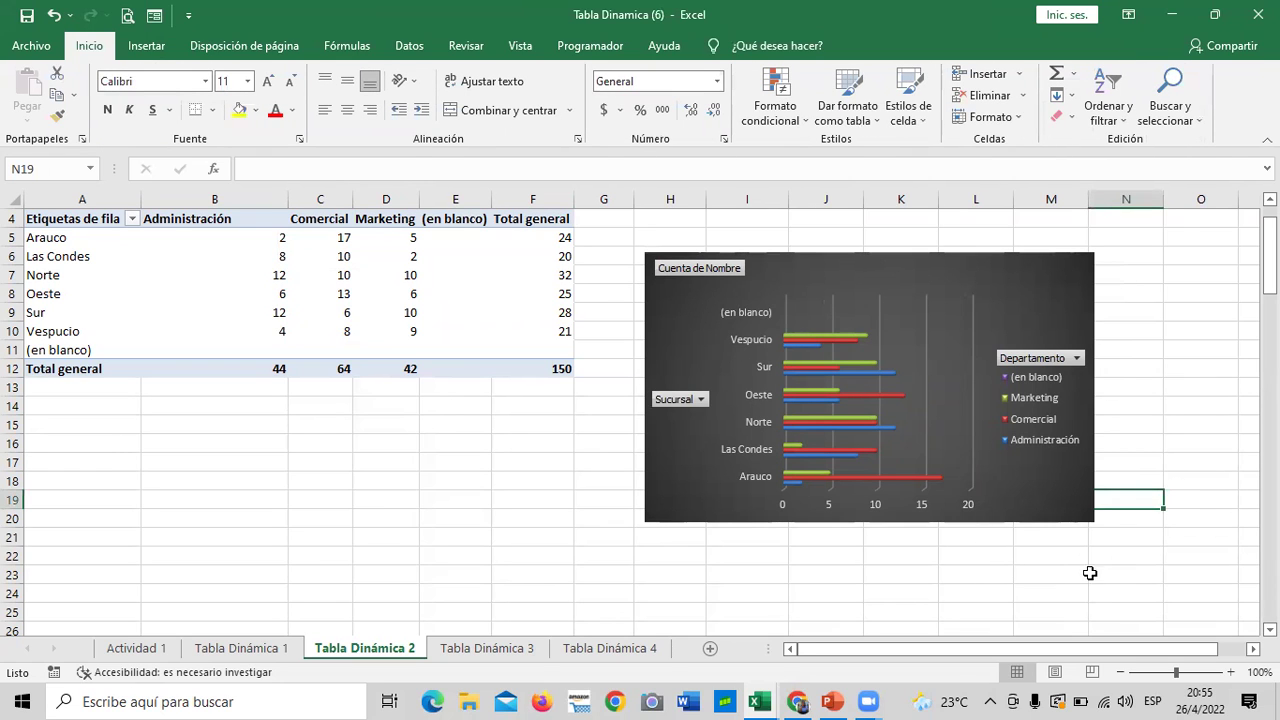
left_click(880, 592)
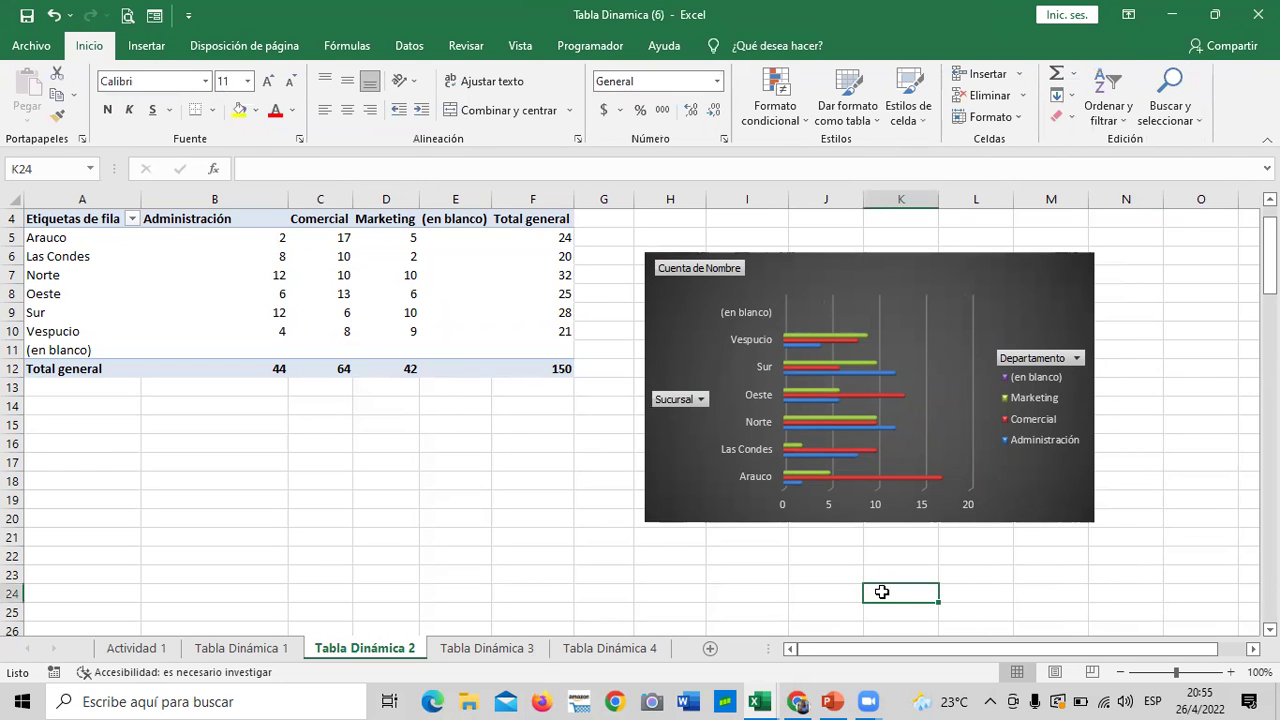
left_click(1270, 629)
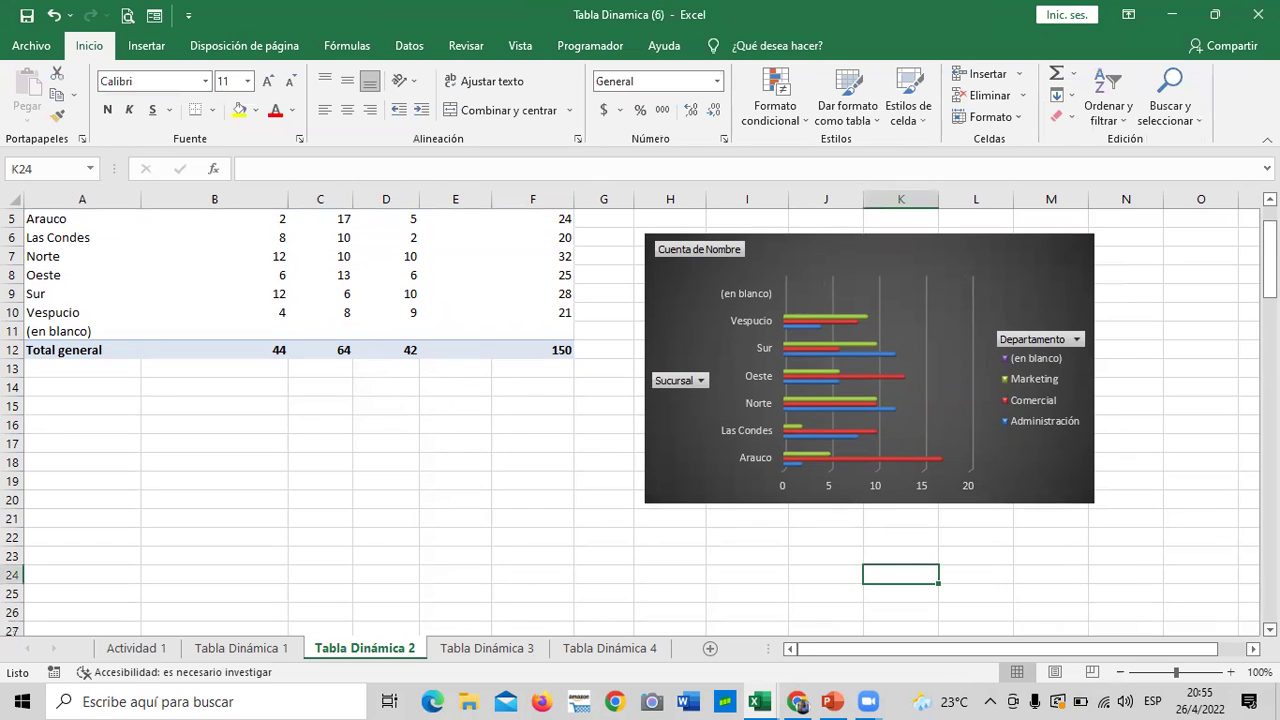
left_click(1252, 648)
left_click(1252, 648)
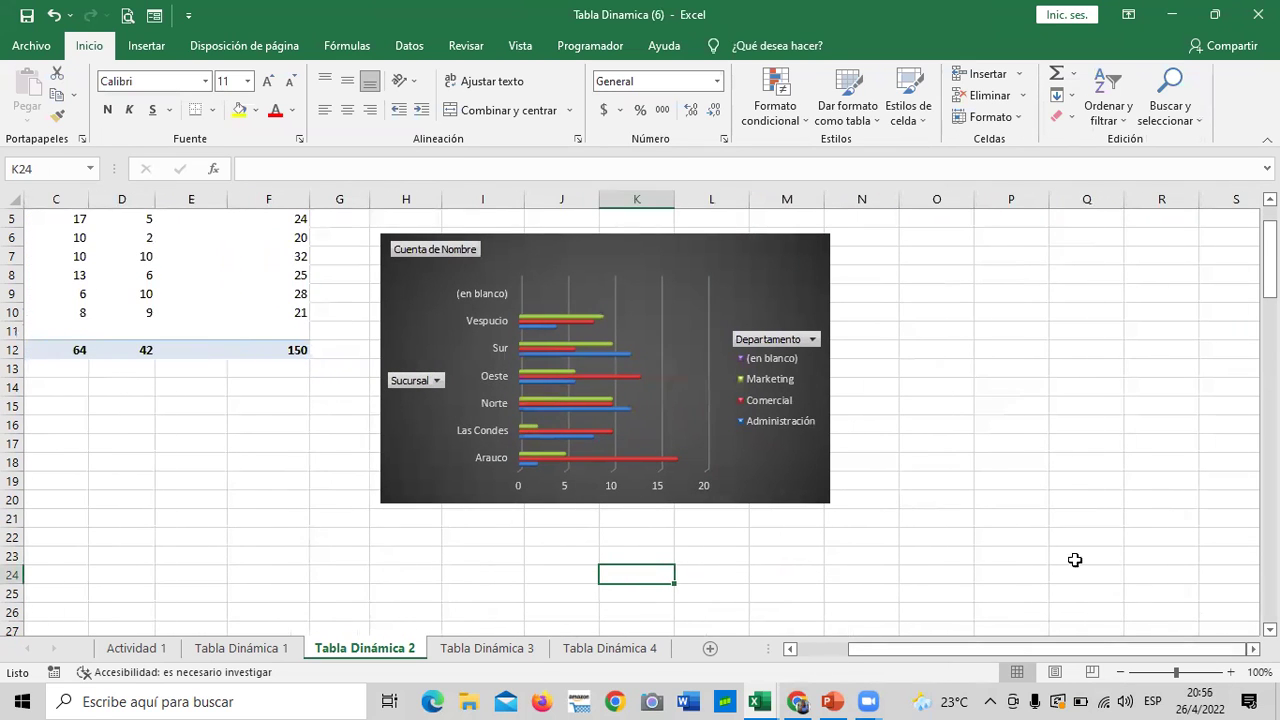
left_click(1050, 527)
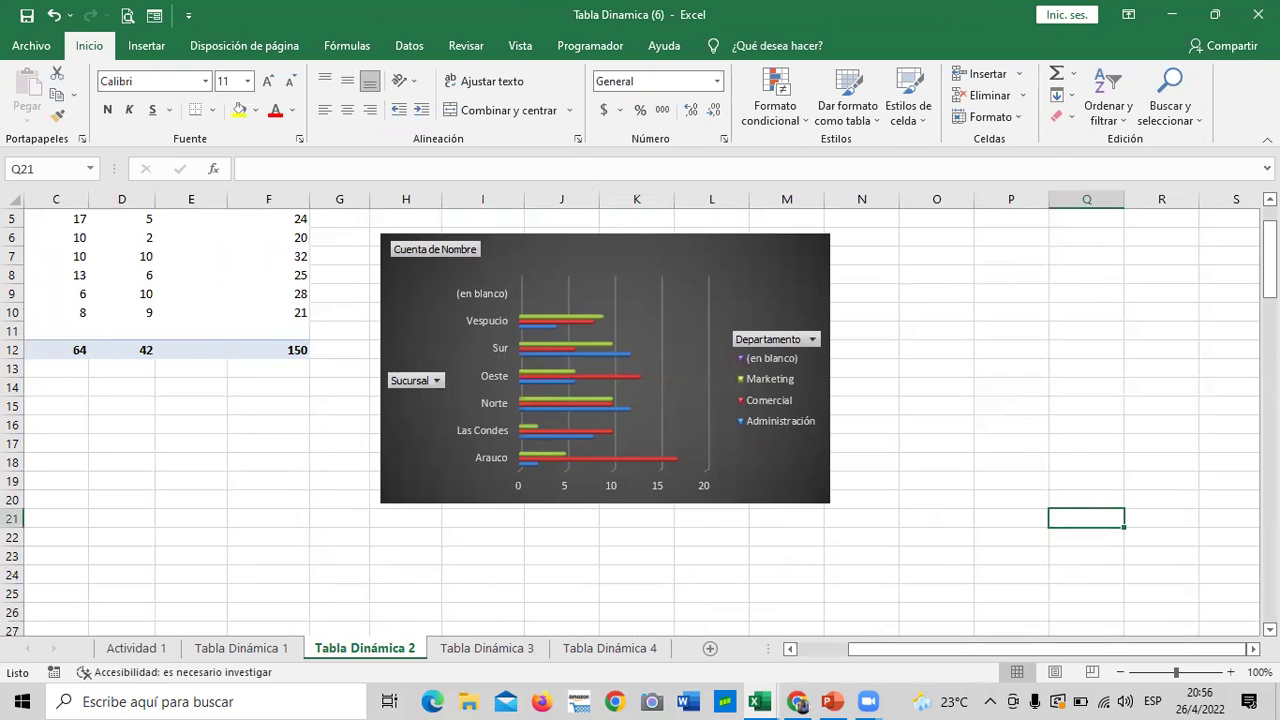
left_click(681, 258)
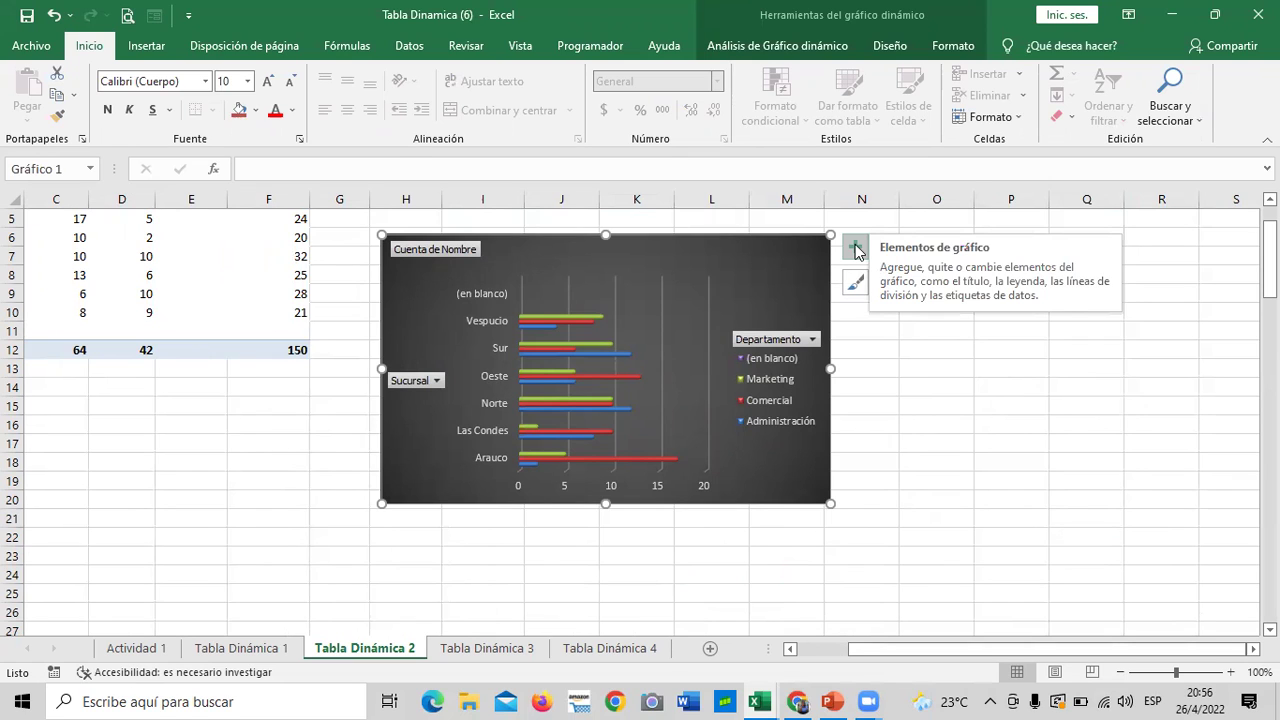
Add the 'Título del gráfico' chart title and move it up and slightly left
left_click(856, 249)
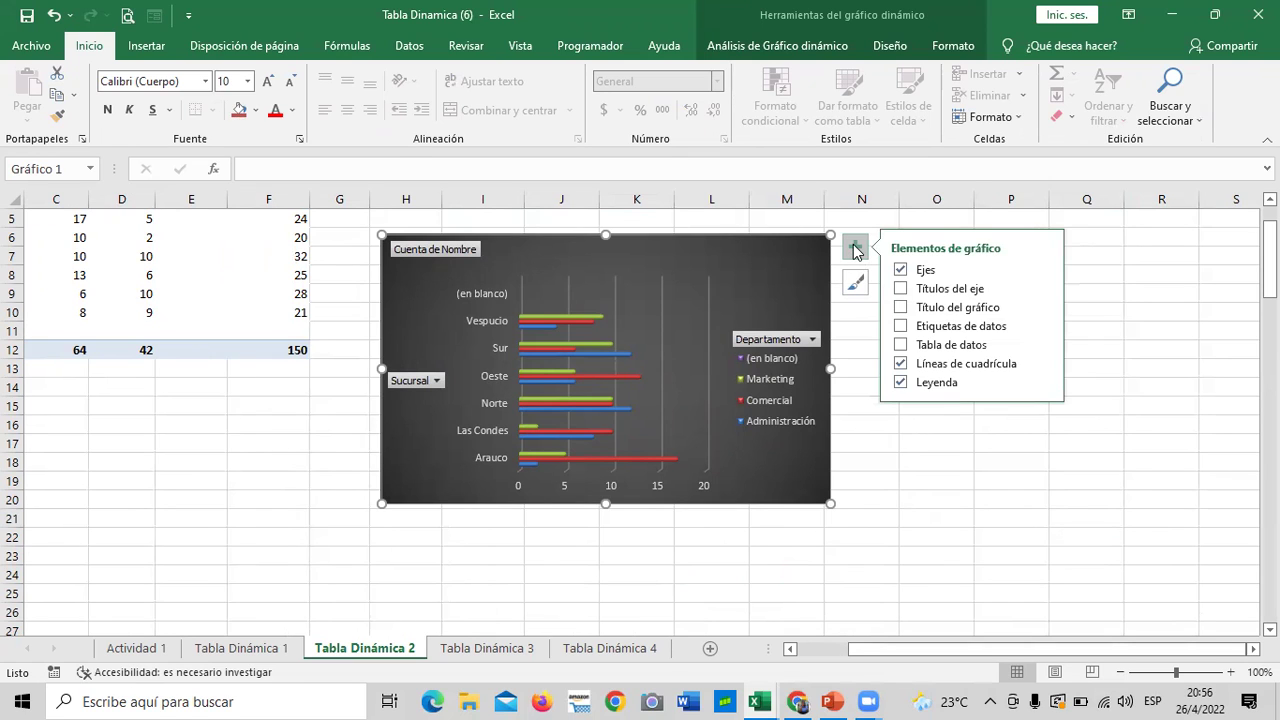
left_click(920, 306)
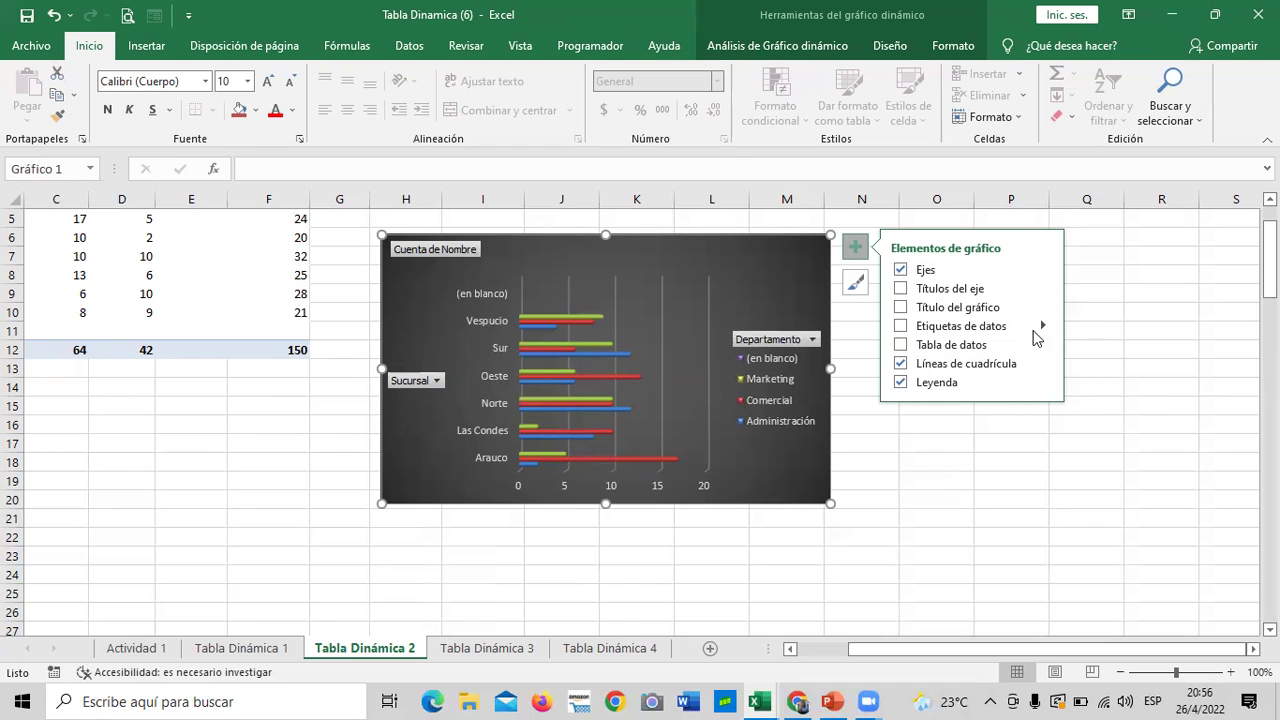
left_click(902, 308)
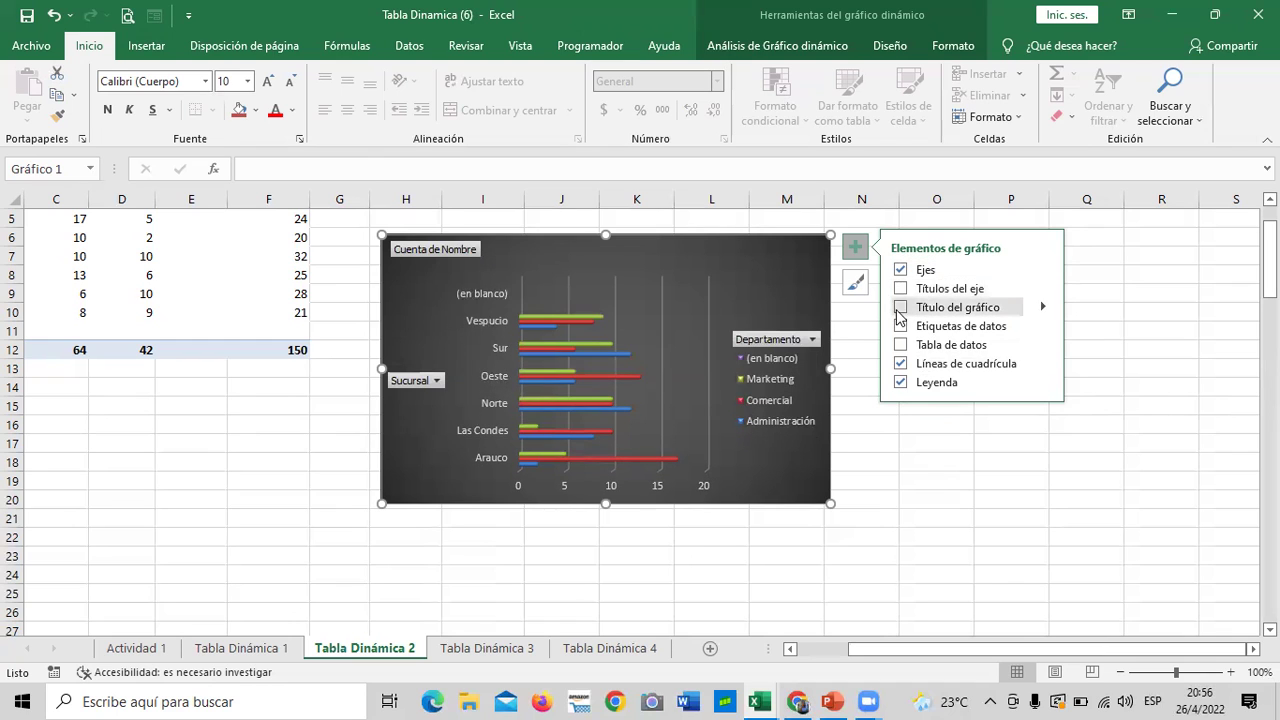
left_click(901, 307)
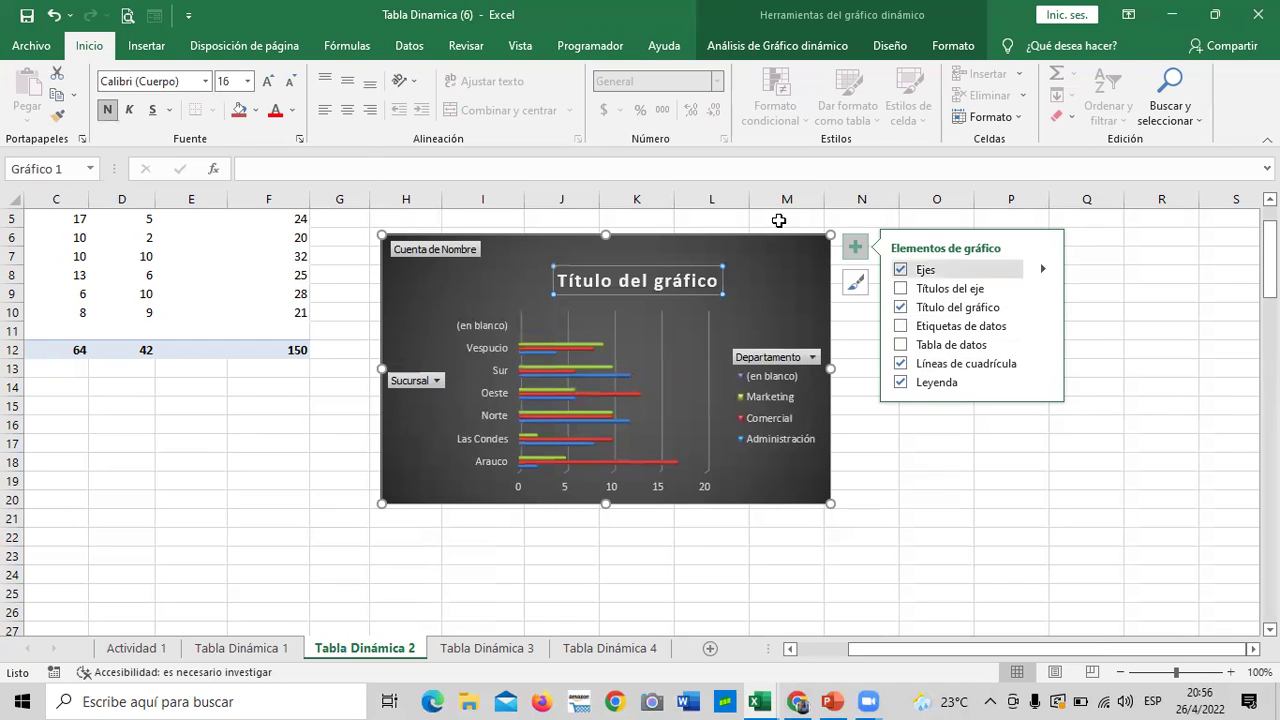
left_click(686, 262)
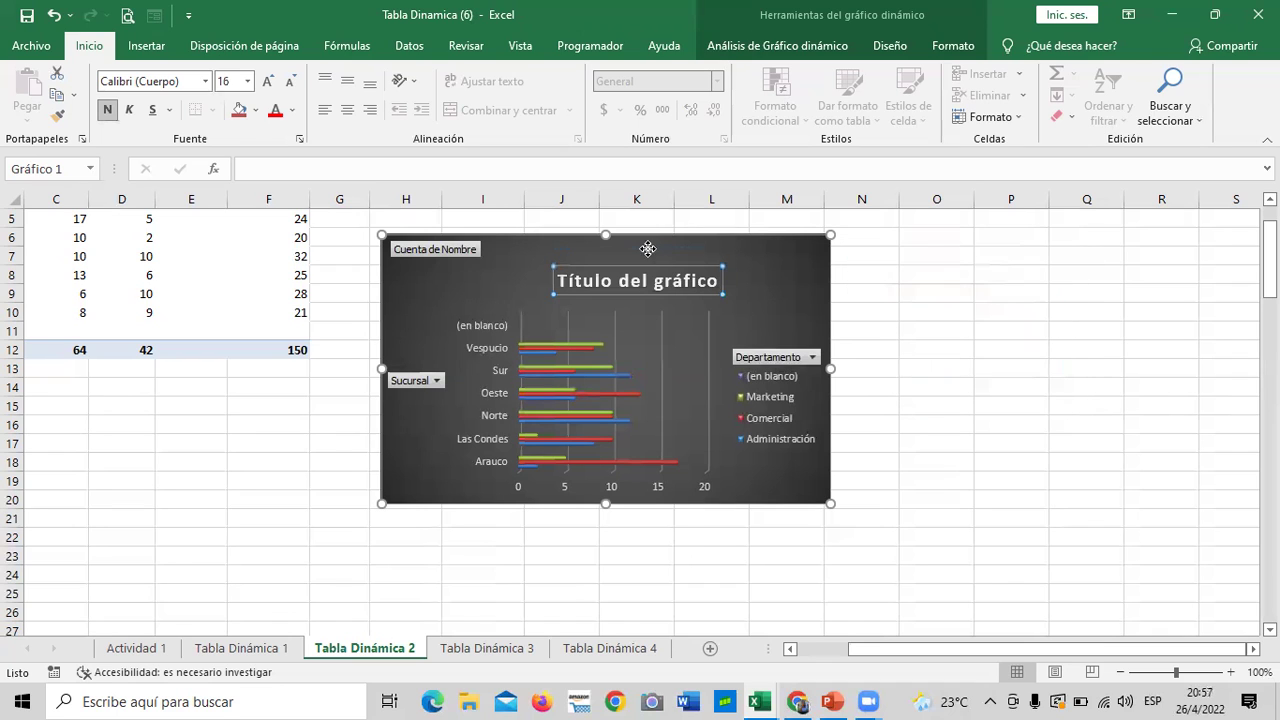
left_click_drag(718, 282, 680, 270)
left_click(638, 267)
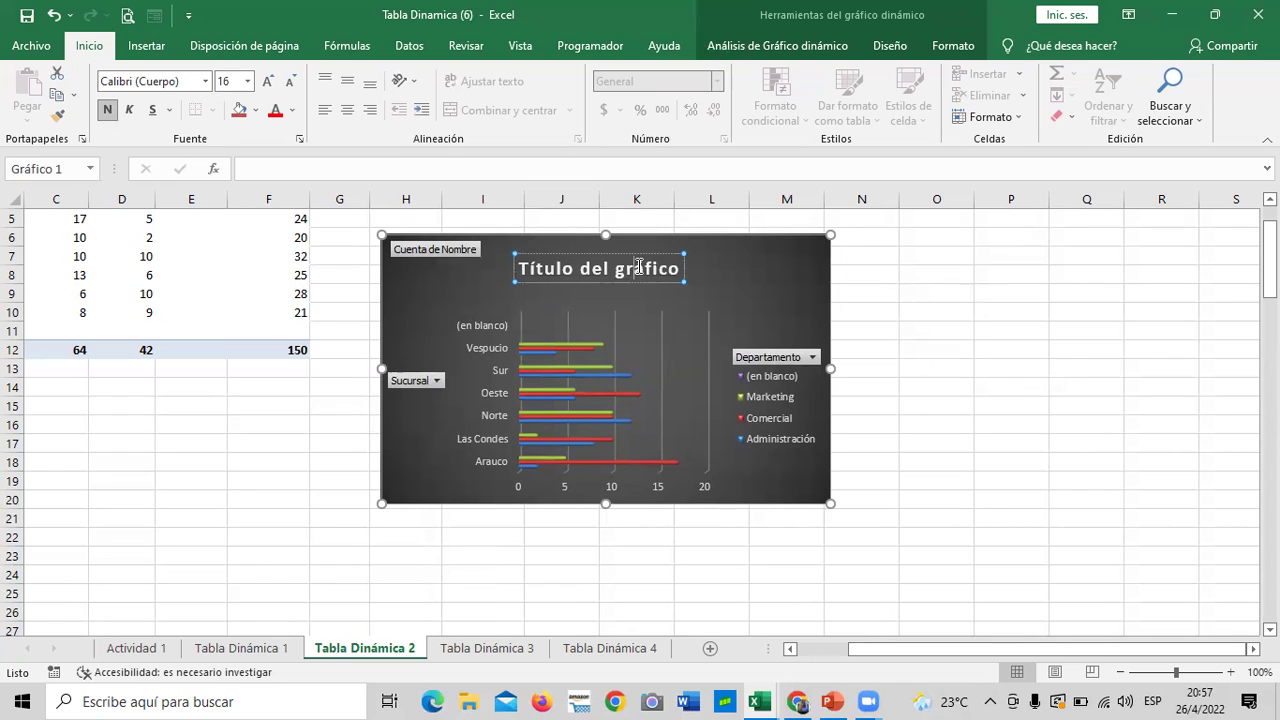
left_click(740, 278)
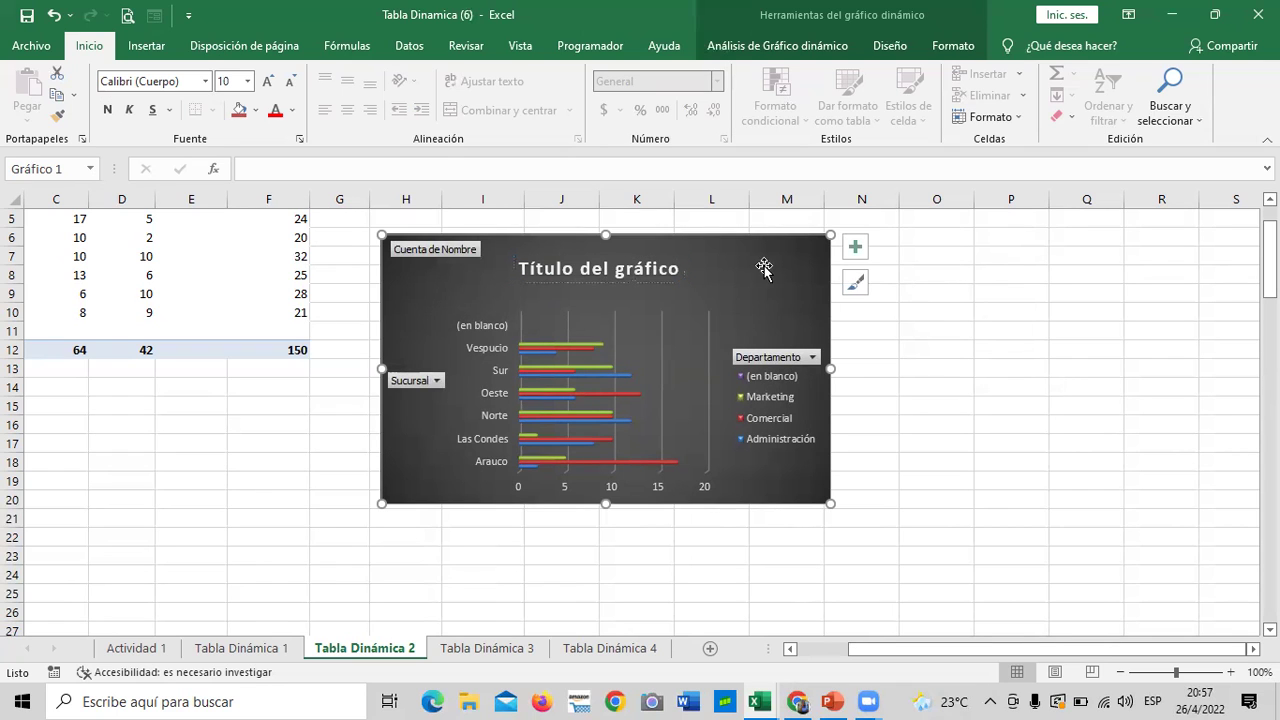
From the chart elements list, try axis titles and remove the data table
left_click(855, 246)
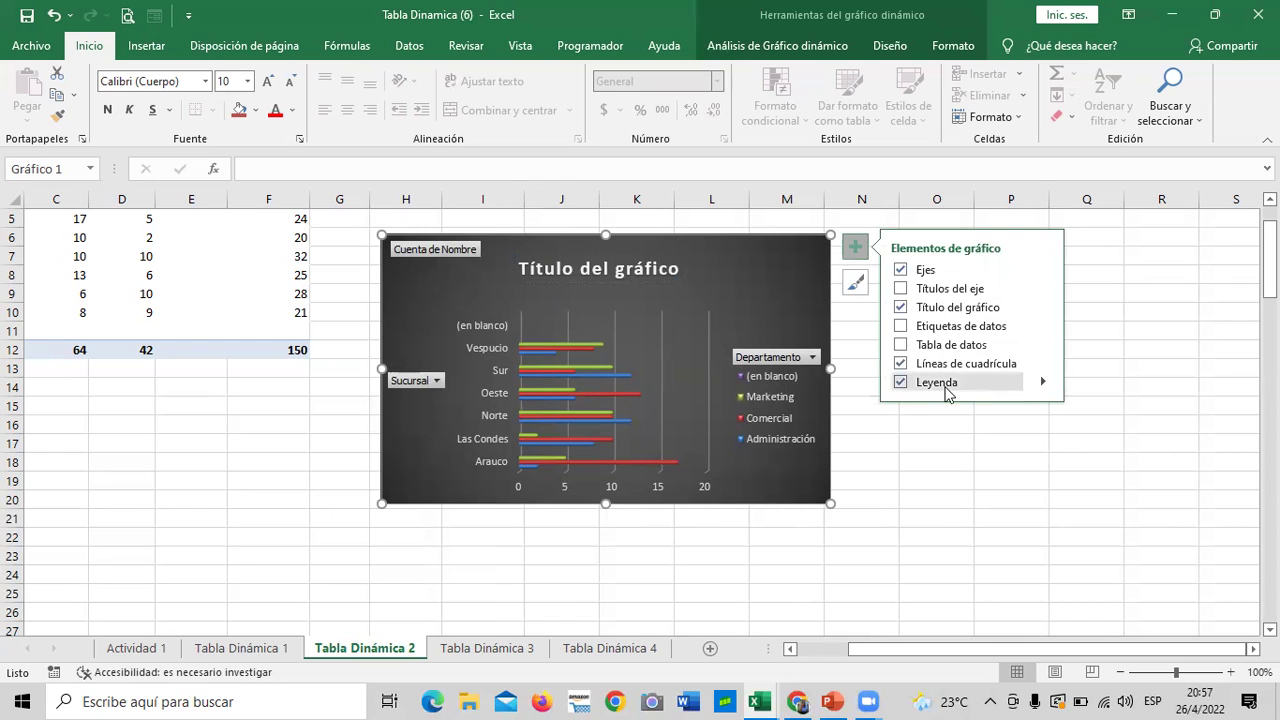
left_click(911, 290)
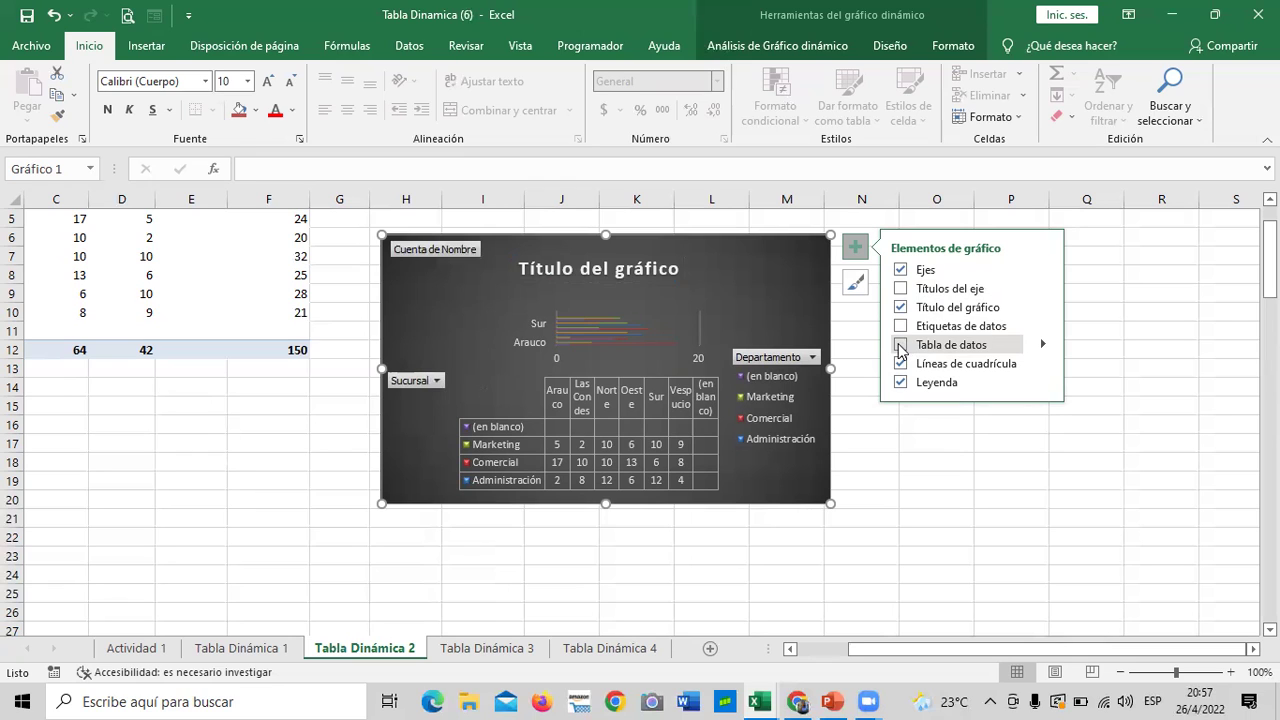
left_click(900, 346)
Enlarge the chart toward columns G–O and row 24, then preview and dismiss a data table
left_click_drag(830, 503, 911, 554)
left_click_drag(381, 554, 325, 581)
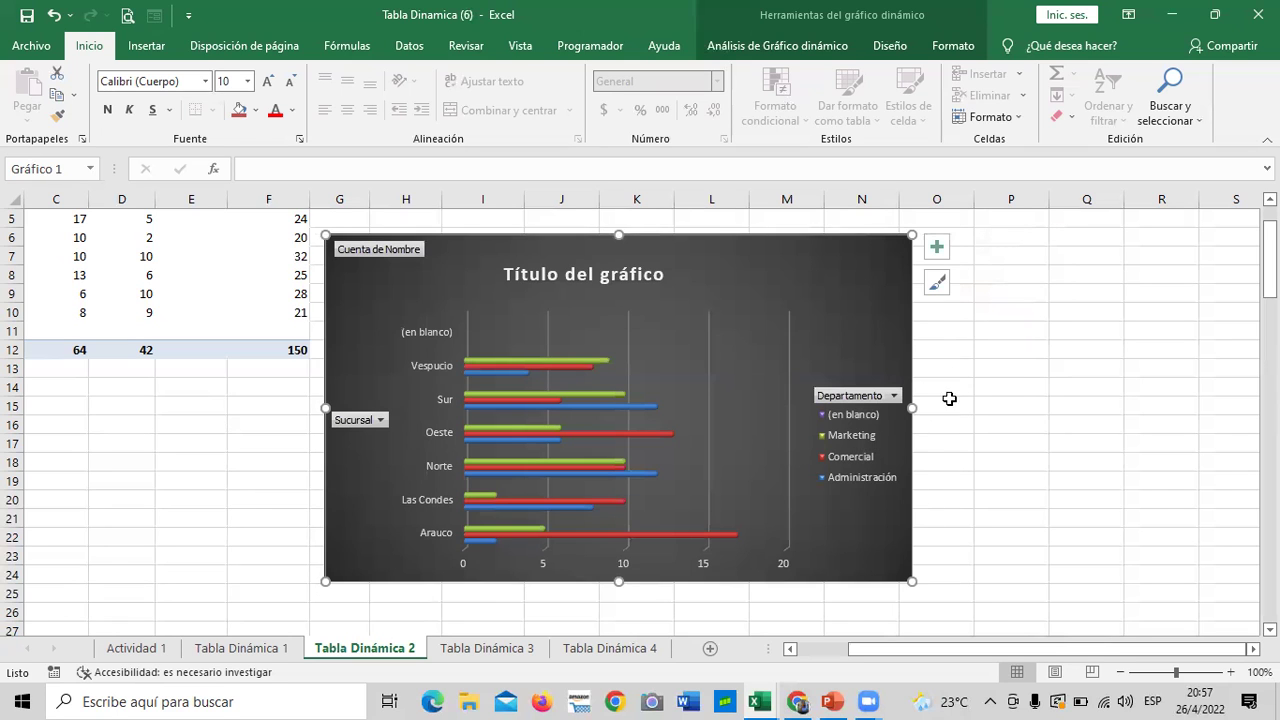
left_click(936, 246)
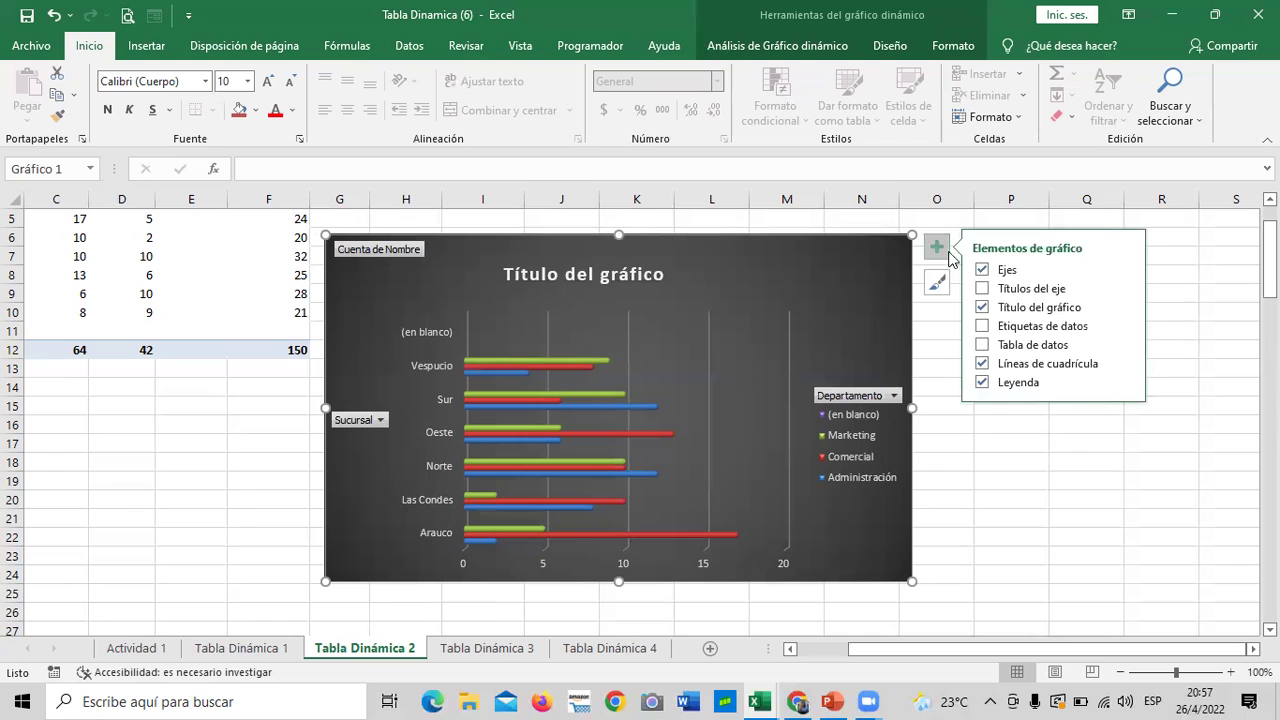
left_click(982, 345)
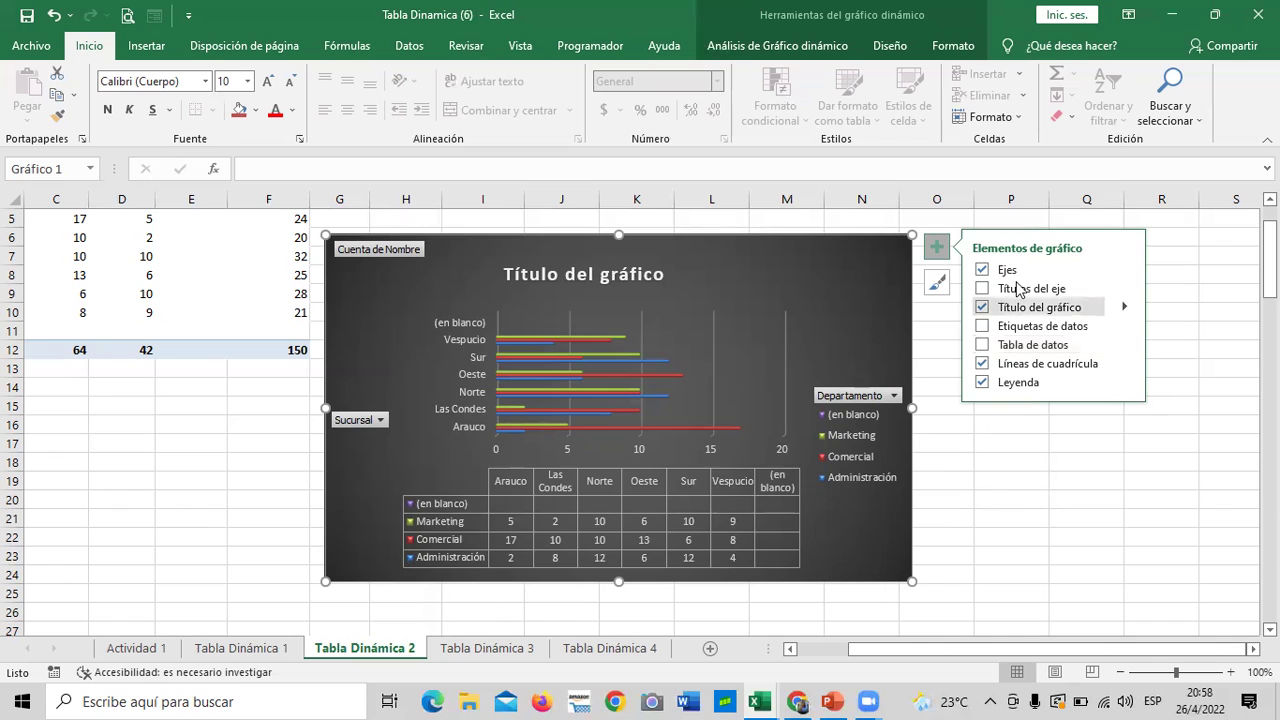
left_click(1013, 457)
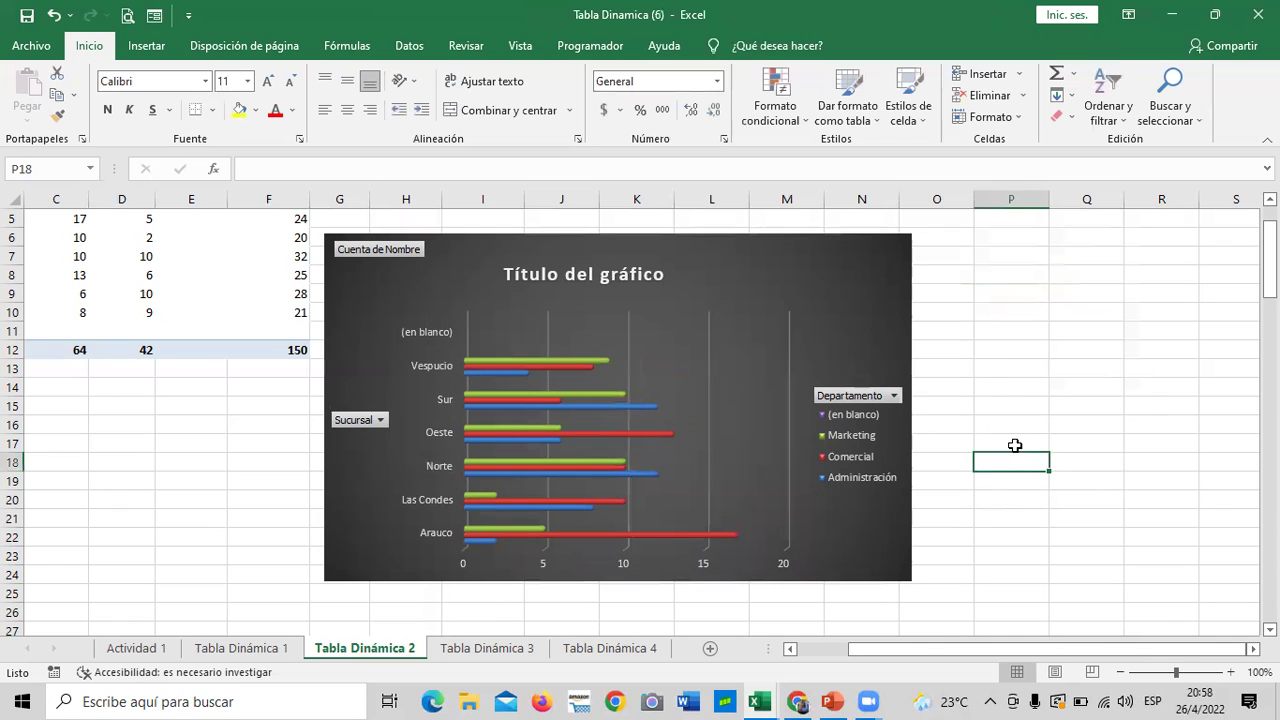
left_click(812, 262)
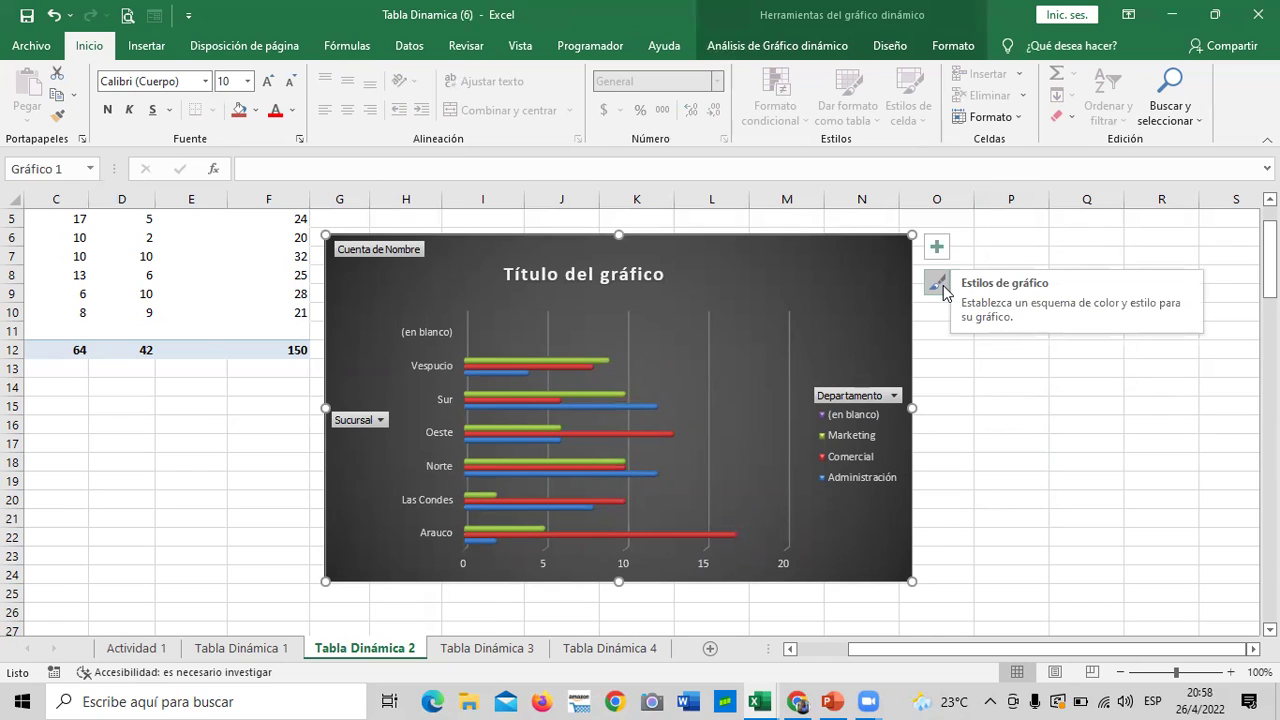
left_click(937, 284)
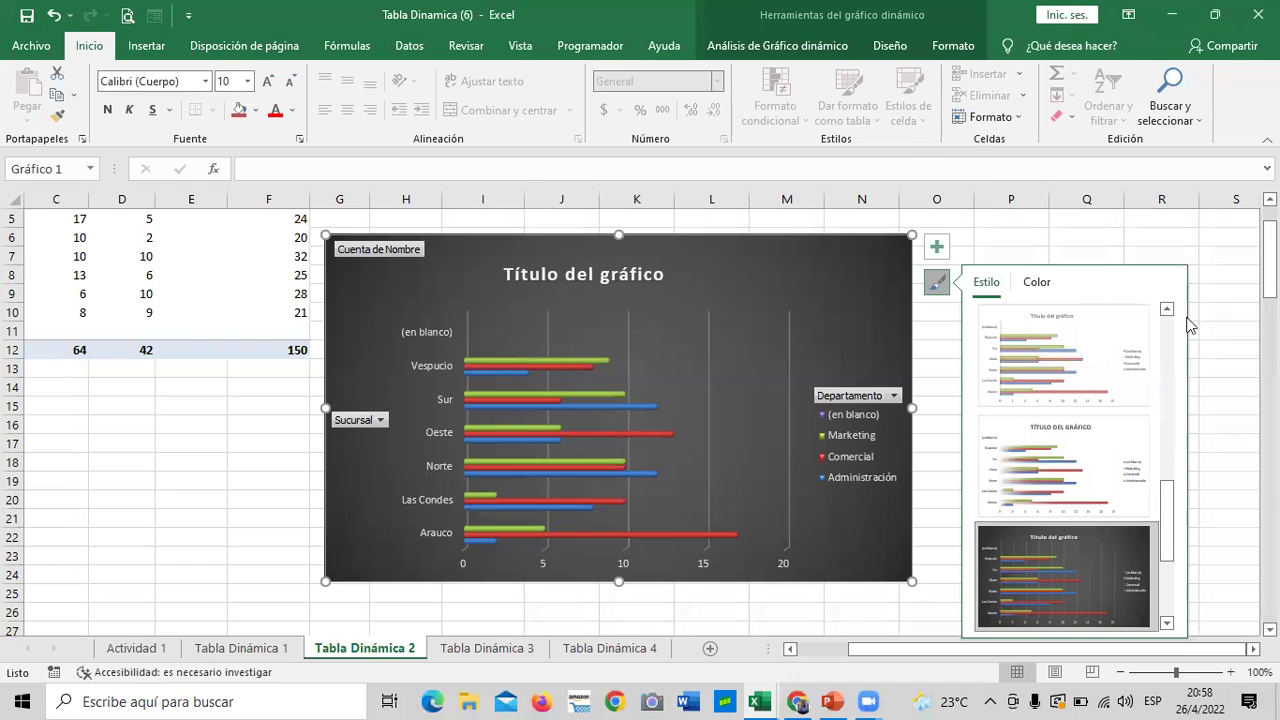
left_click(1036, 283)
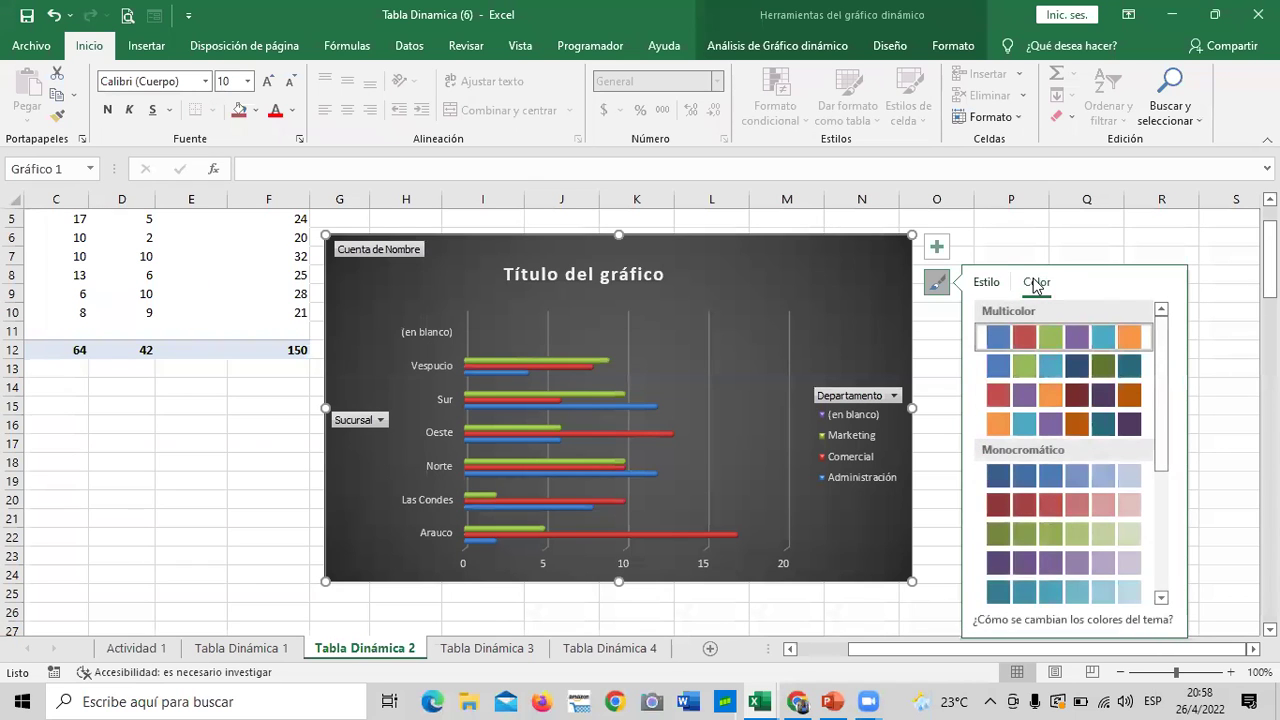
left_click(986, 283)
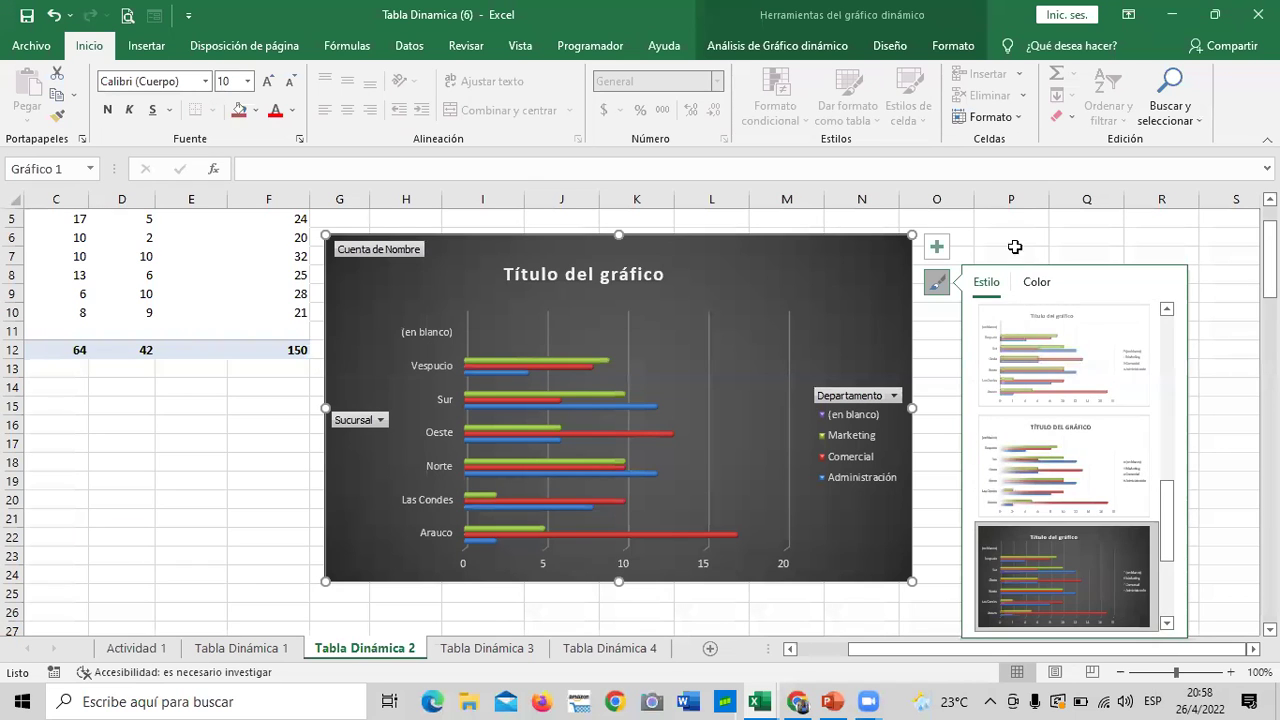
left_click(890, 46)
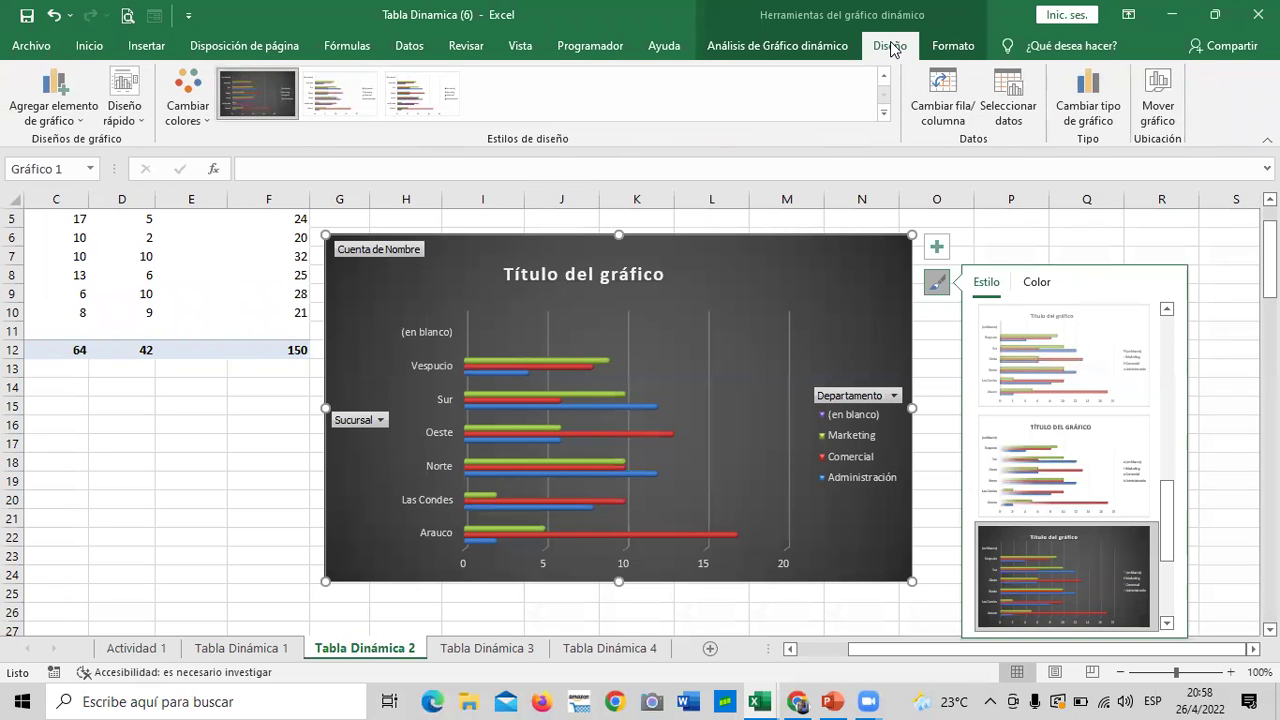
scroll(1172, 557, "down", 1)
left_click_drag(1172, 557, 1172, 357)
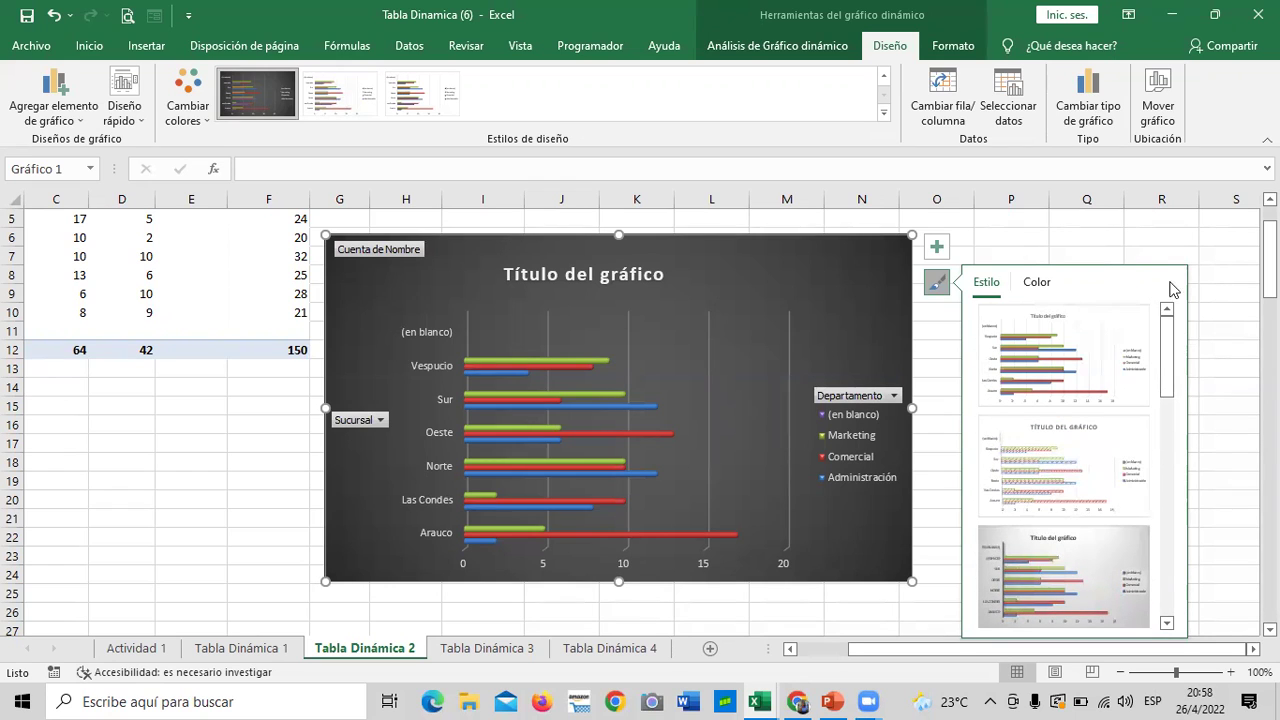
left_click(1030, 245)
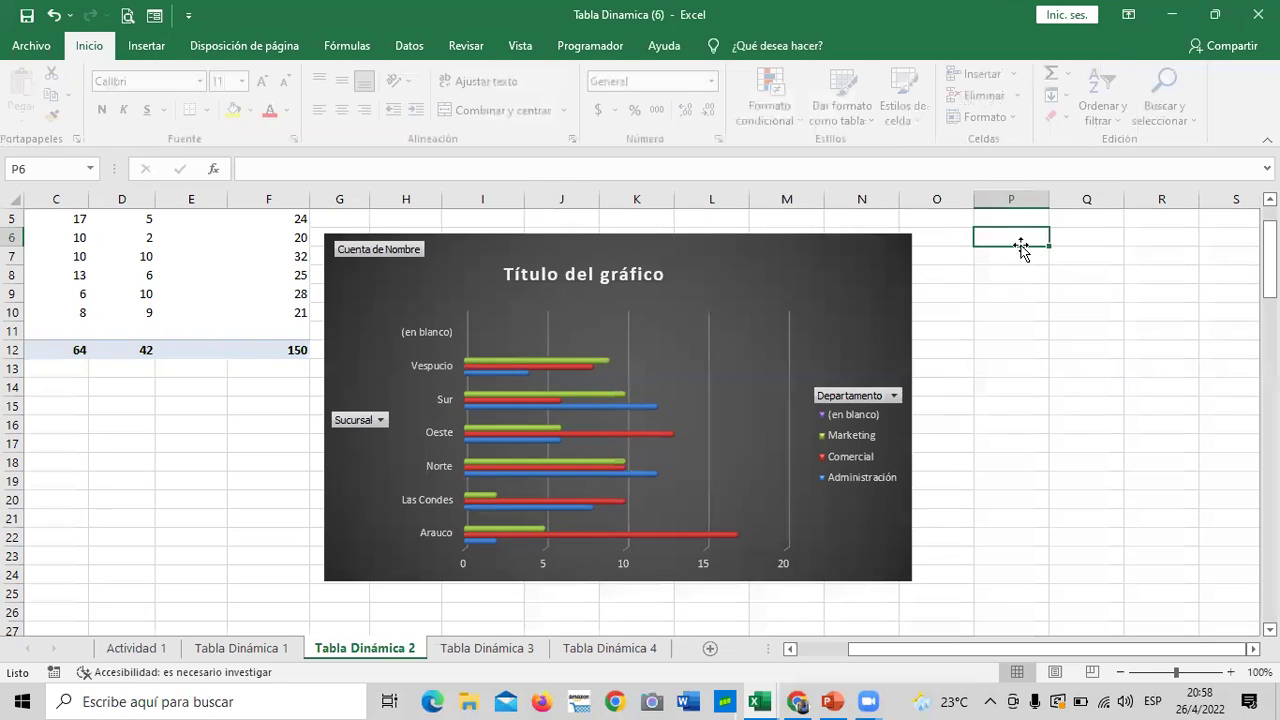
left_click(853, 278)
Apply the solid black shape style from the Estilos de forma gallery to the chart
left_click(946, 48)
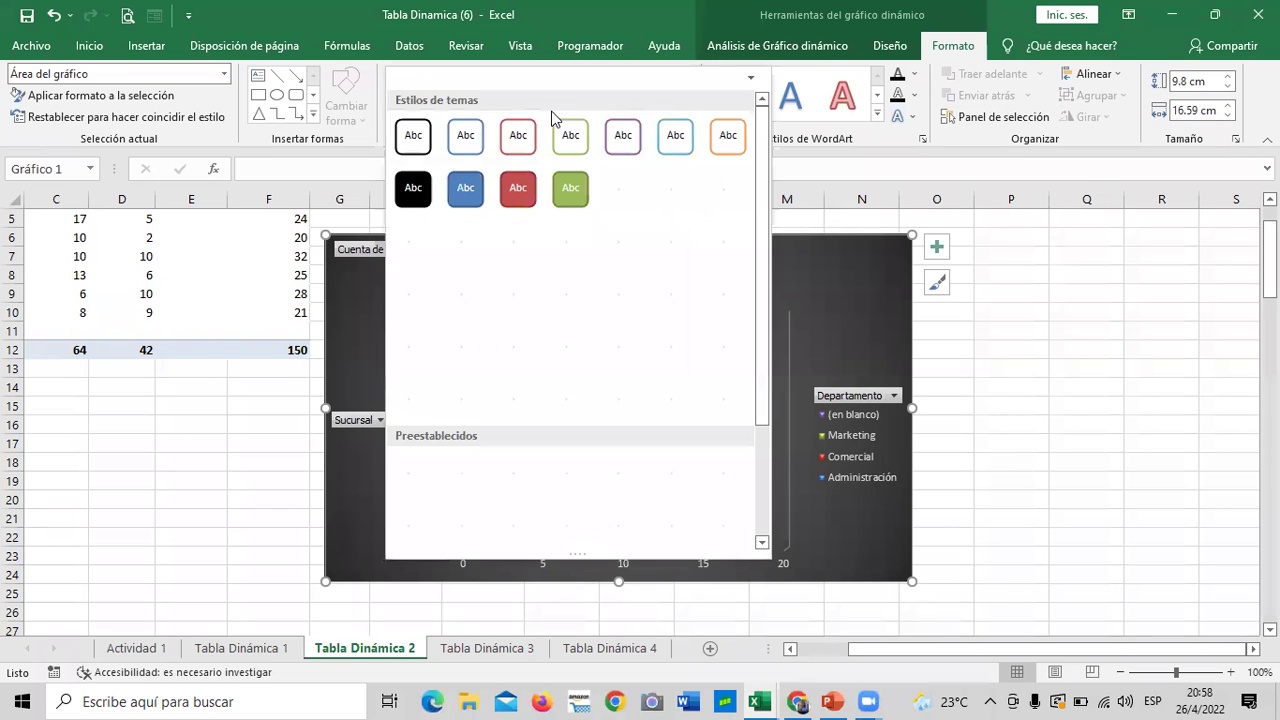
left_click(553, 114)
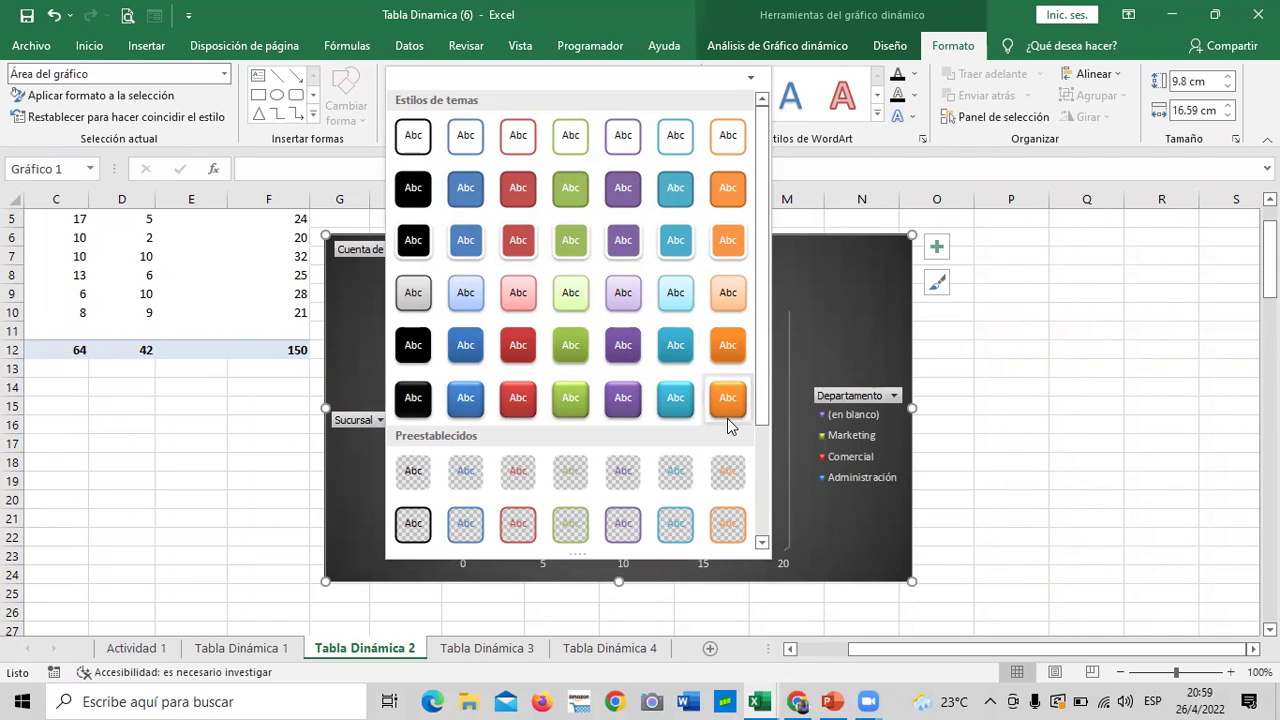
left_click(425, 403)
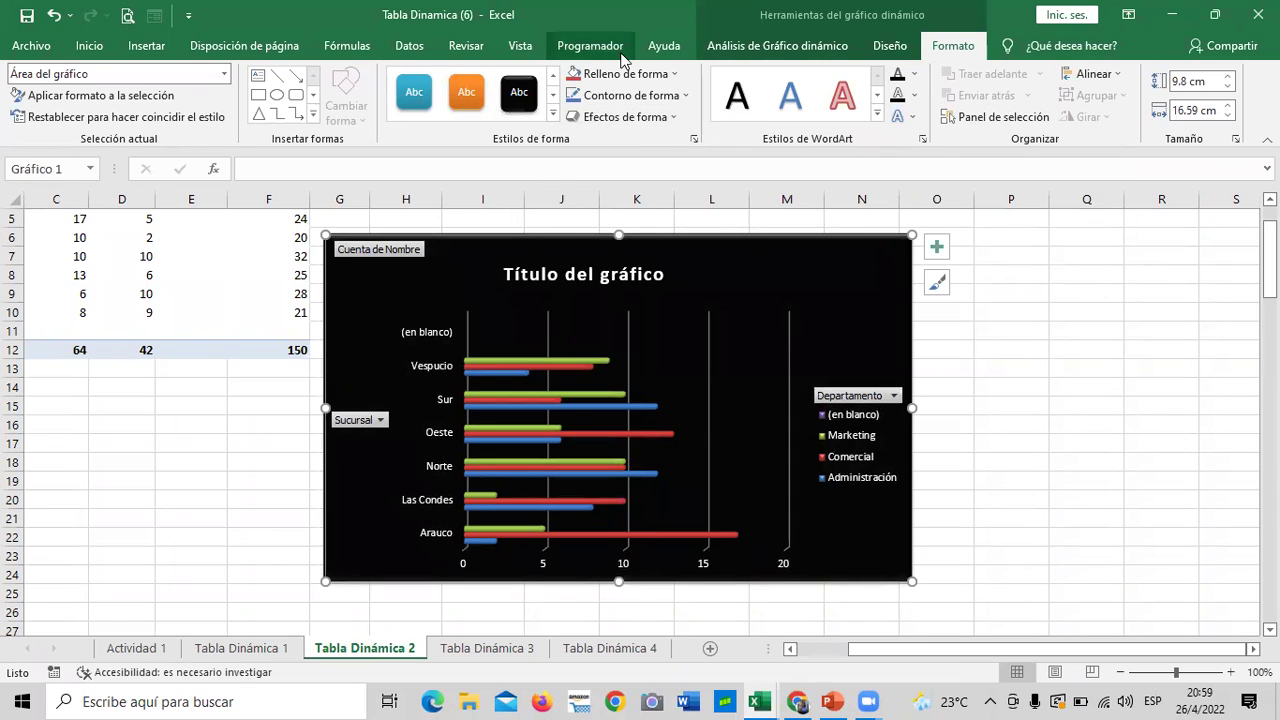
Bring up the shortcut menu on the black chart area
right_click(773, 275)
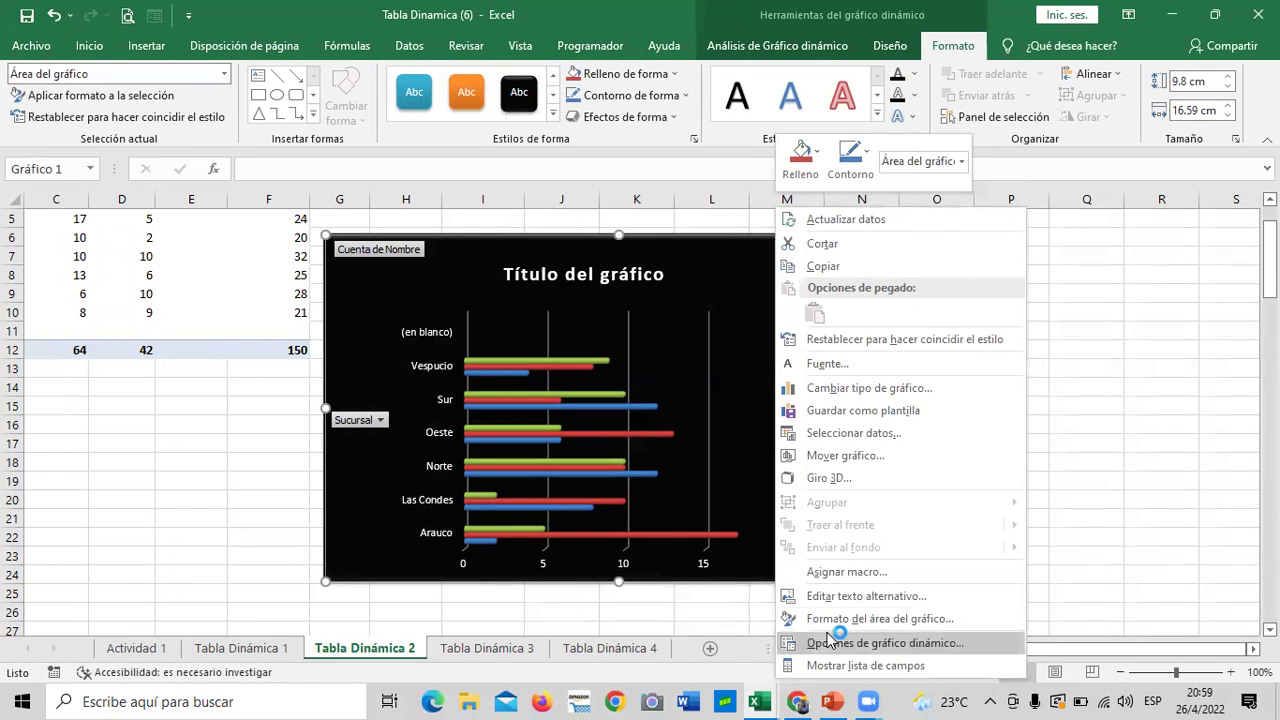
right_click(831, 272)
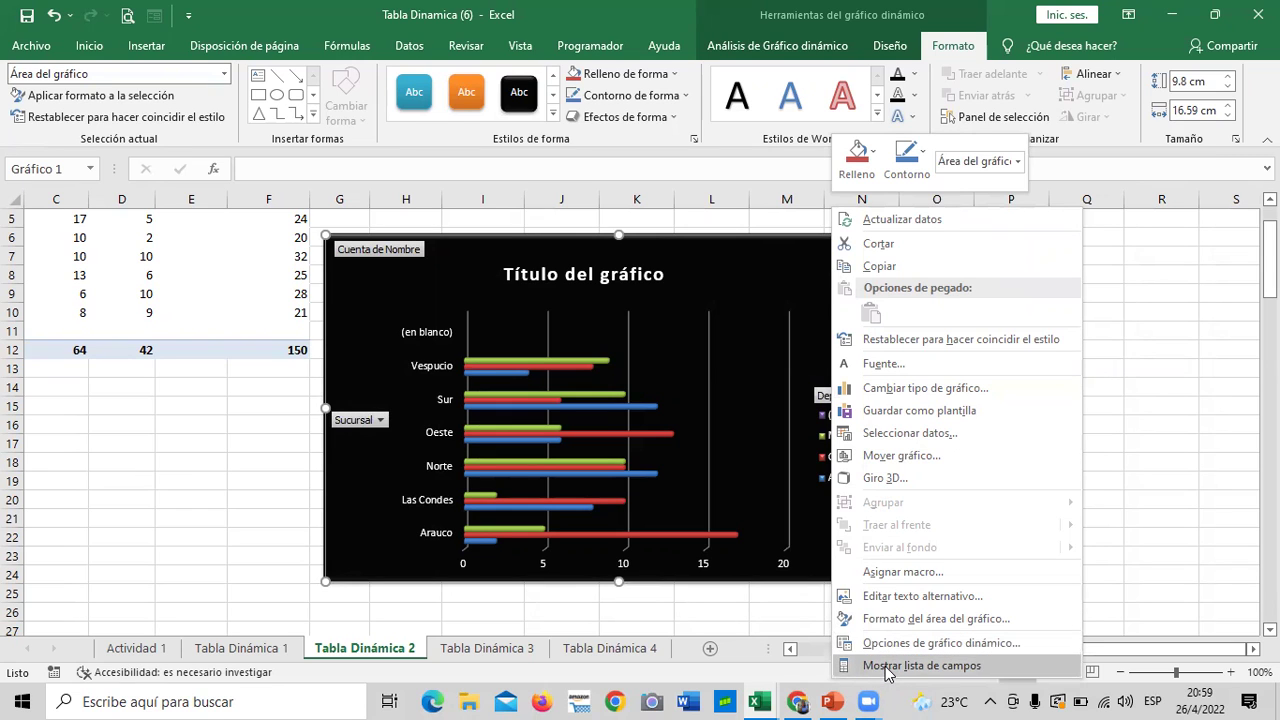
right_click(746, 236)
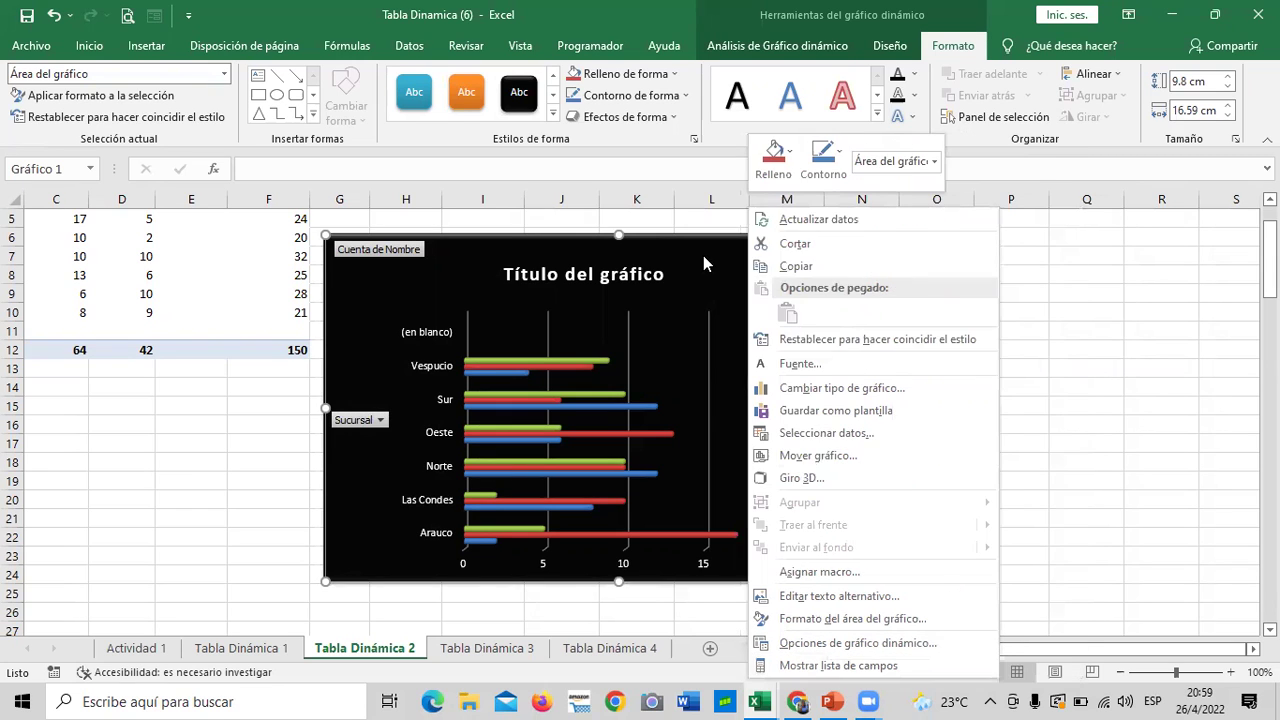
right_click(703, 256)
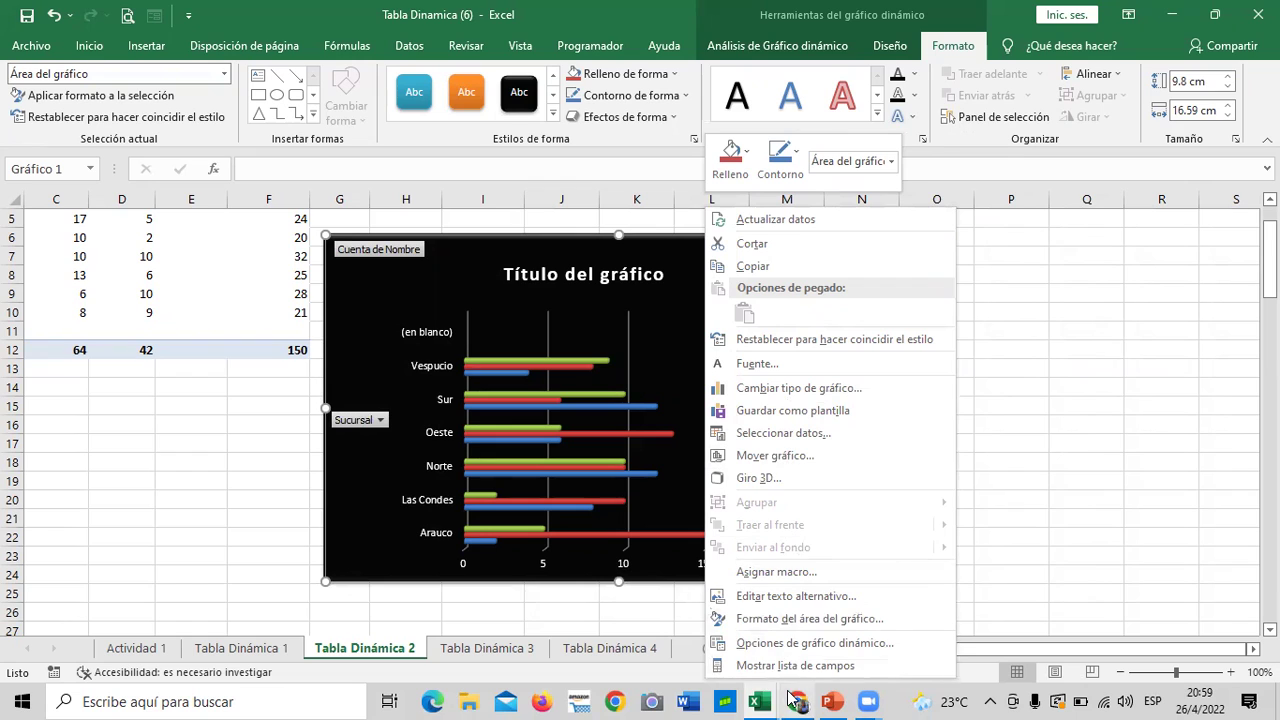
Open Formato del área del gráfico and try a solid fill with its colour choices
left_click(843, 622)
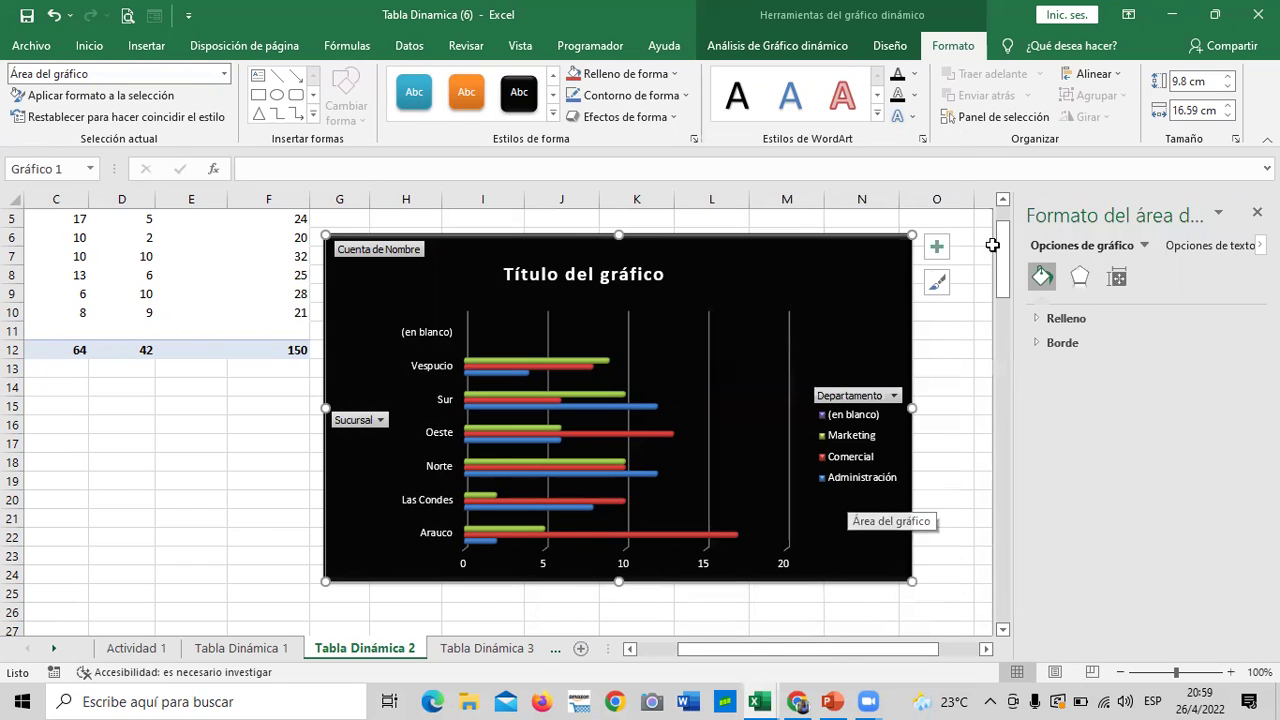
left_click(1040, 320)
scroll(1247, 412, "down", 2)
scroll(1155, 370, "up", 2)
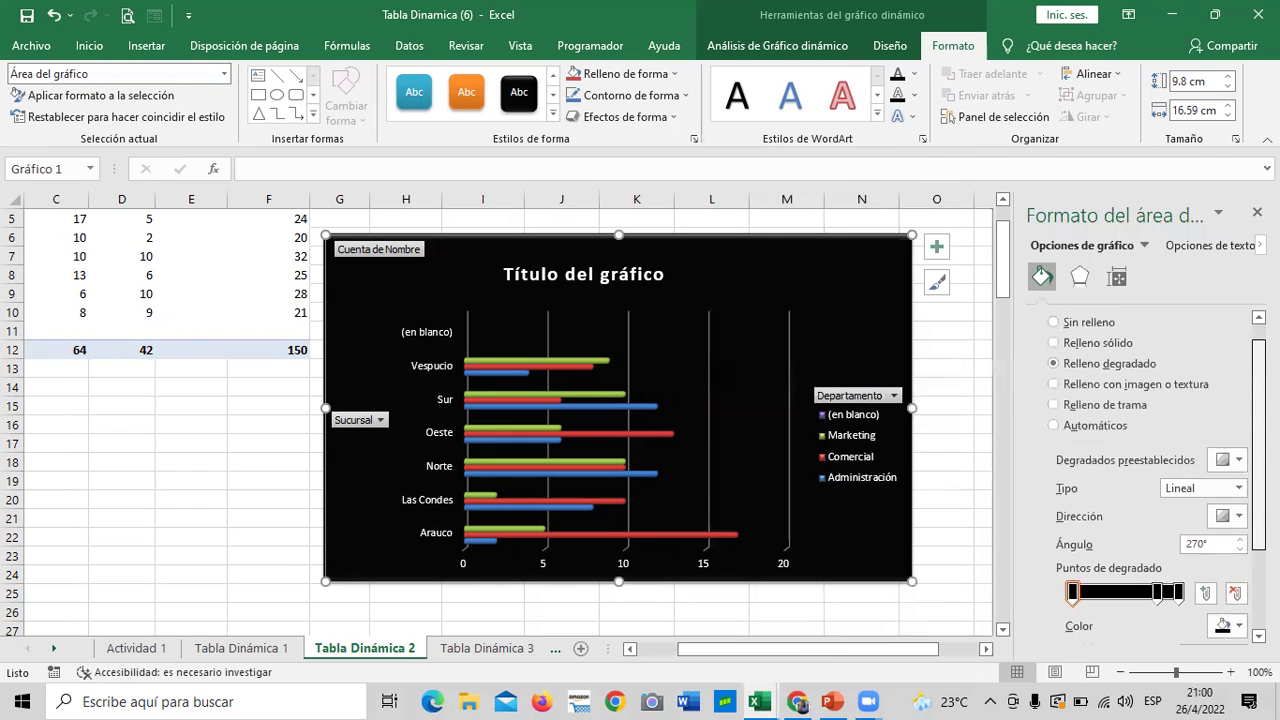
left_click(1055, 366)
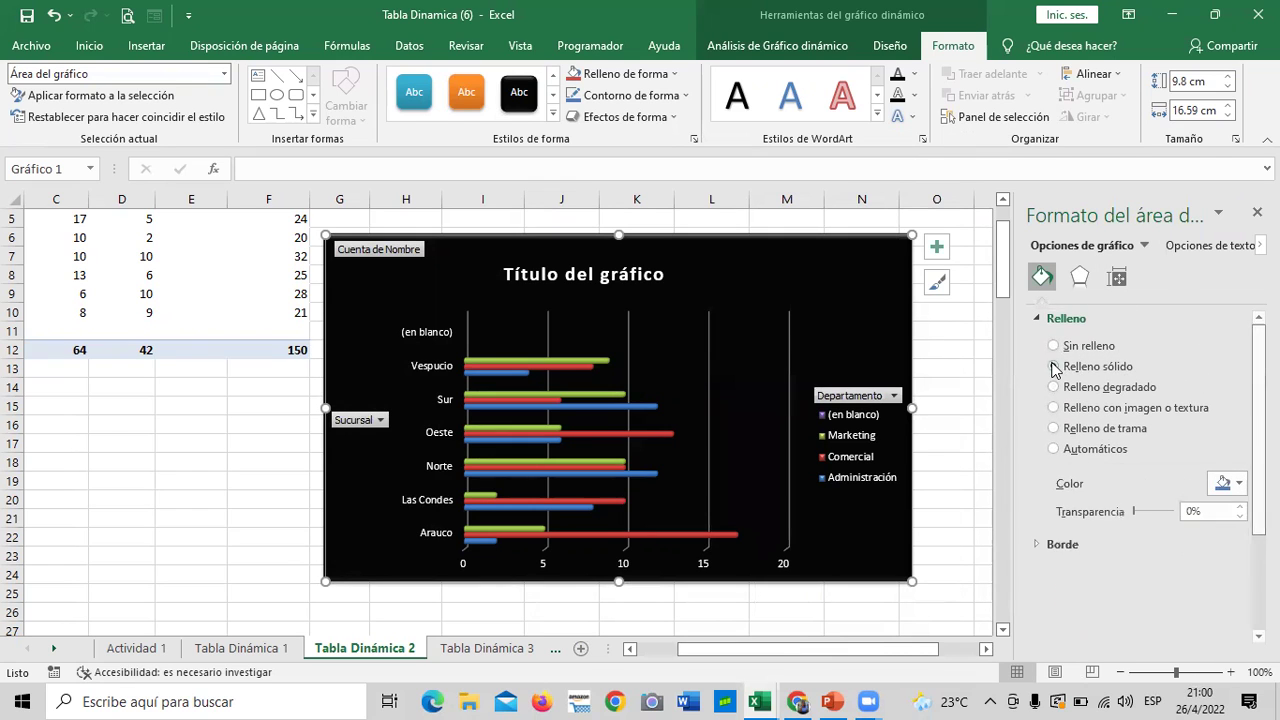
left_click(1238, 485)
left_click(1003, 444)
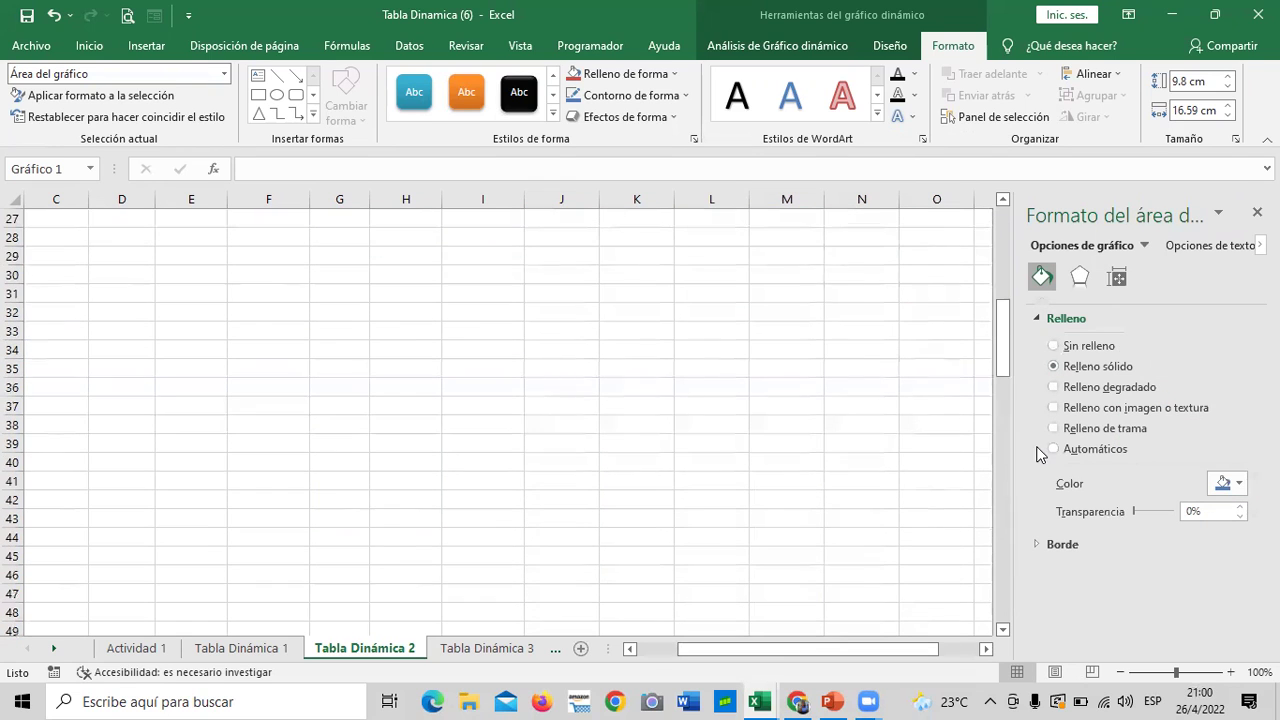
Try a texture fill, then set the chart area fill to Sin relleno
left_click(1053, 407)
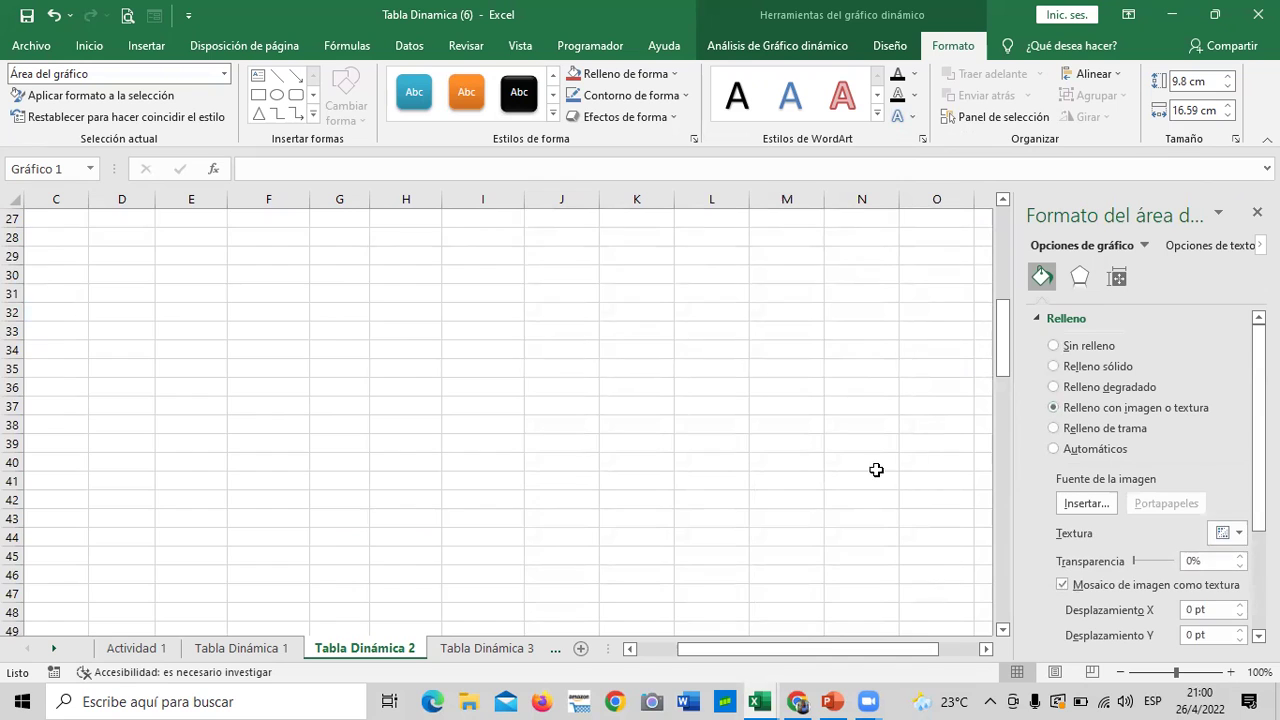
scroll(850, 465, "up", 5)
scroll(846, 468, "up", 2)
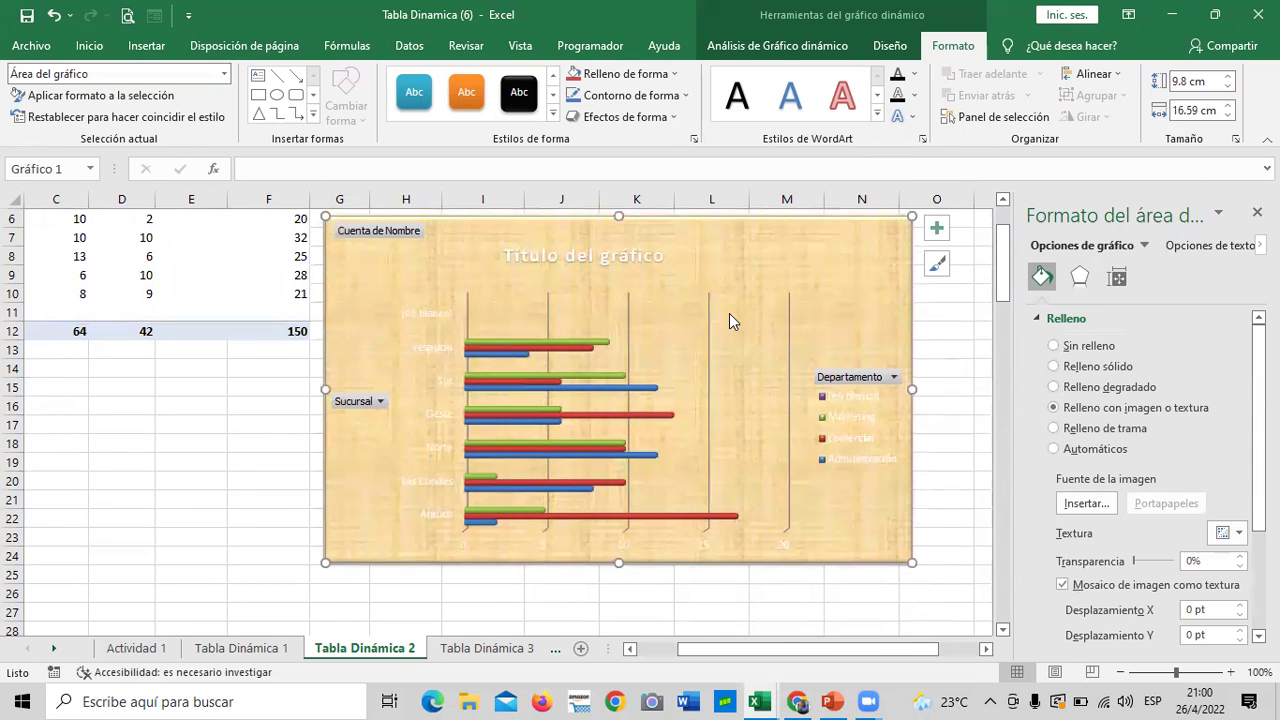
scroll(740, 330, "up", 2)
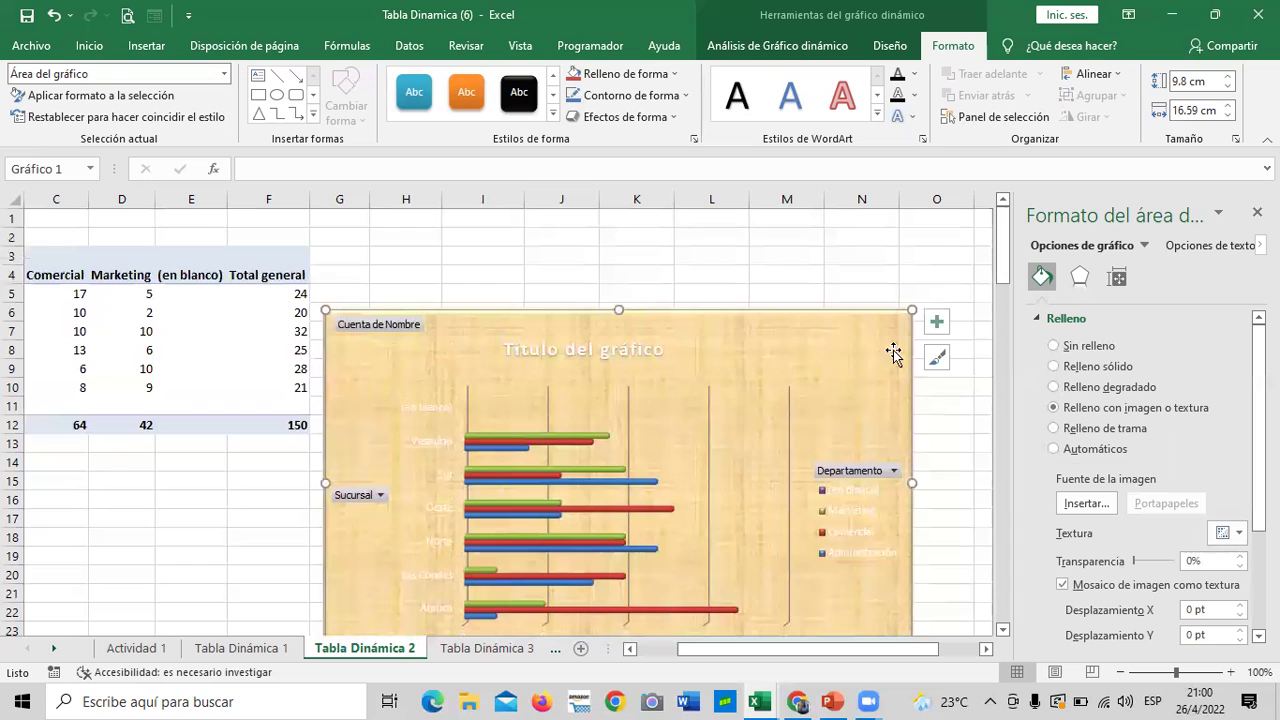
left_click(1058, 368)
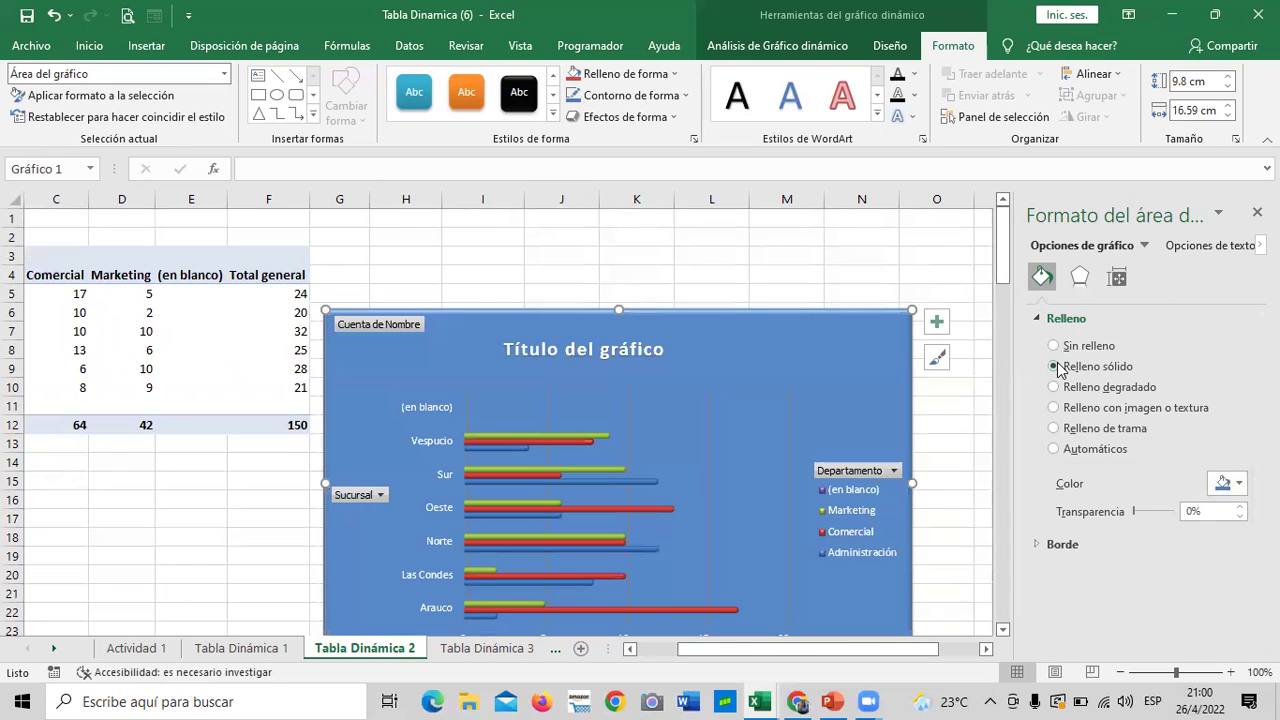
left_click(1055, 346)
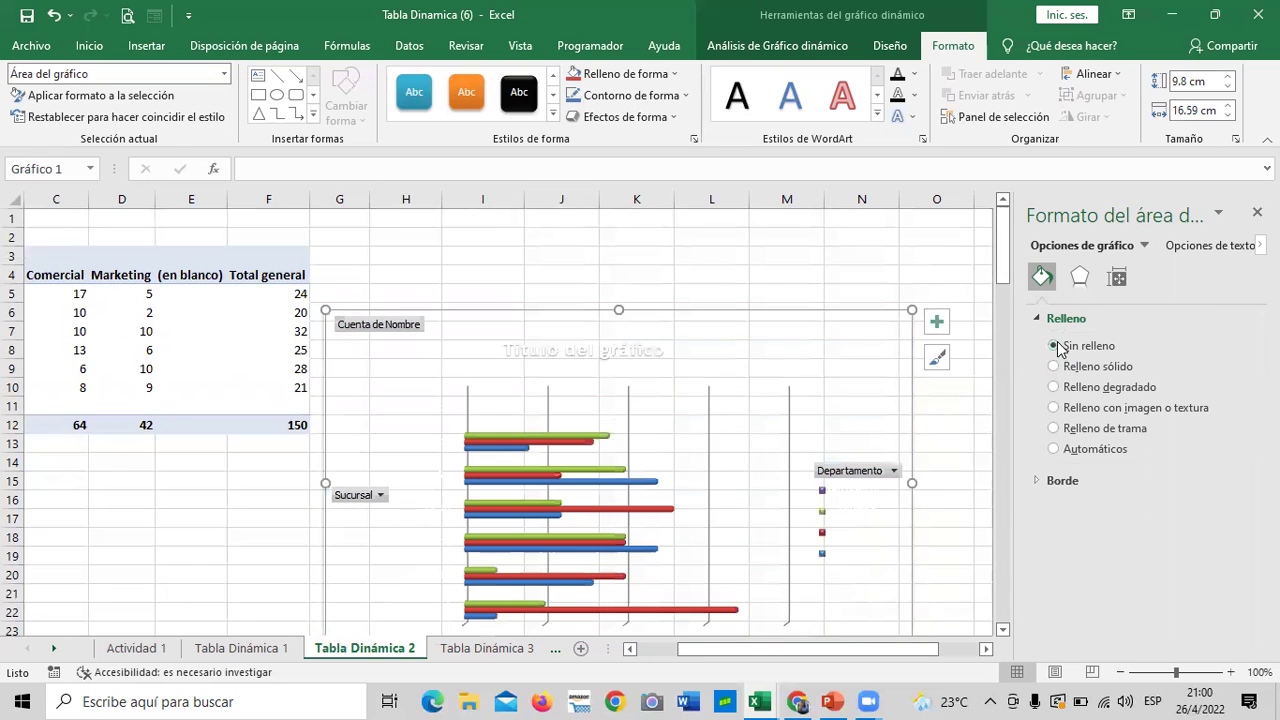
Expand the Borde settings showing the chart area border set to Sin línea
left_click(1040, 480)
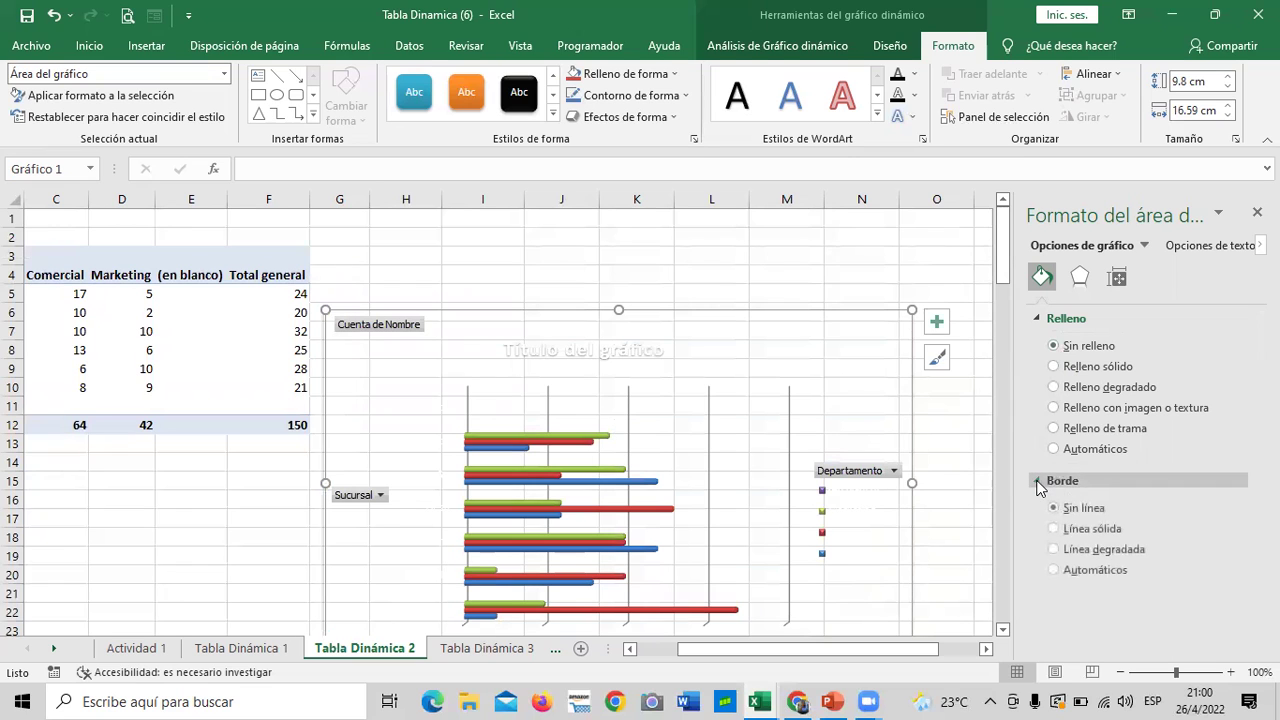
scroll(603, 455, "down", 1)
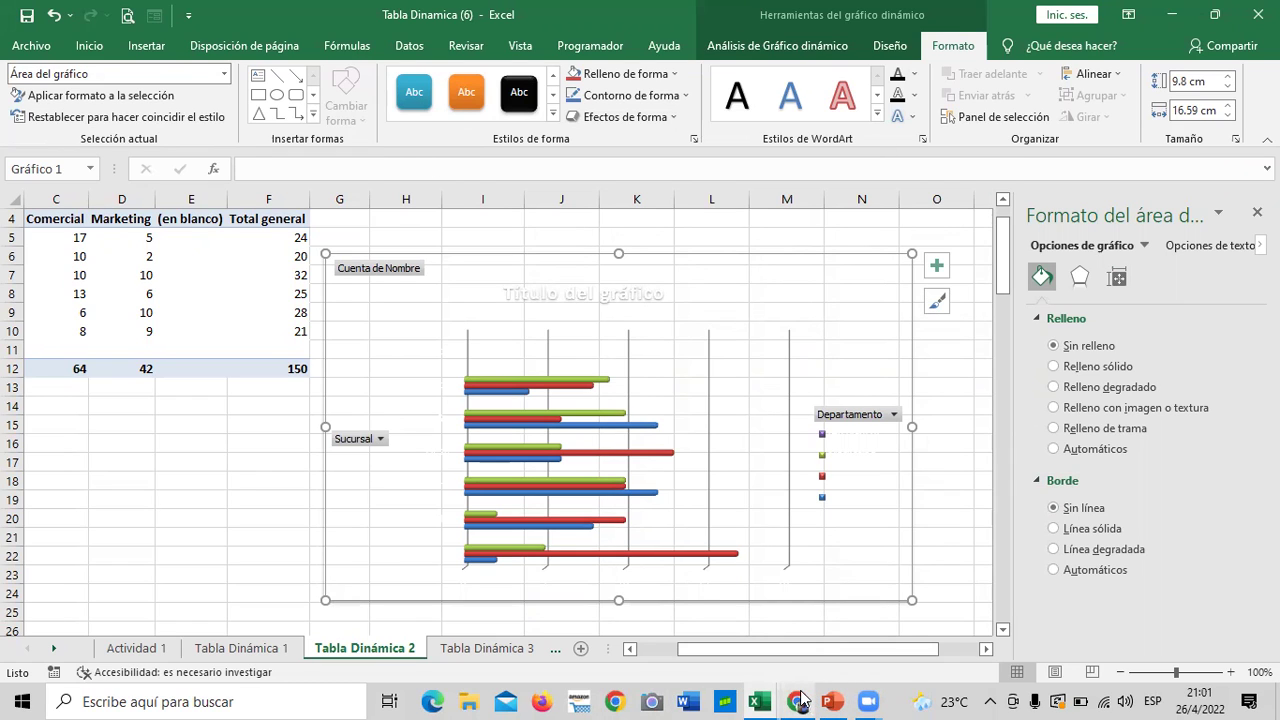
Switch to the Inglés Corporativo course page and open the 4.8 Laboratorio 3 quiz
mouse_move(800, 700)
left_click(814, 610)
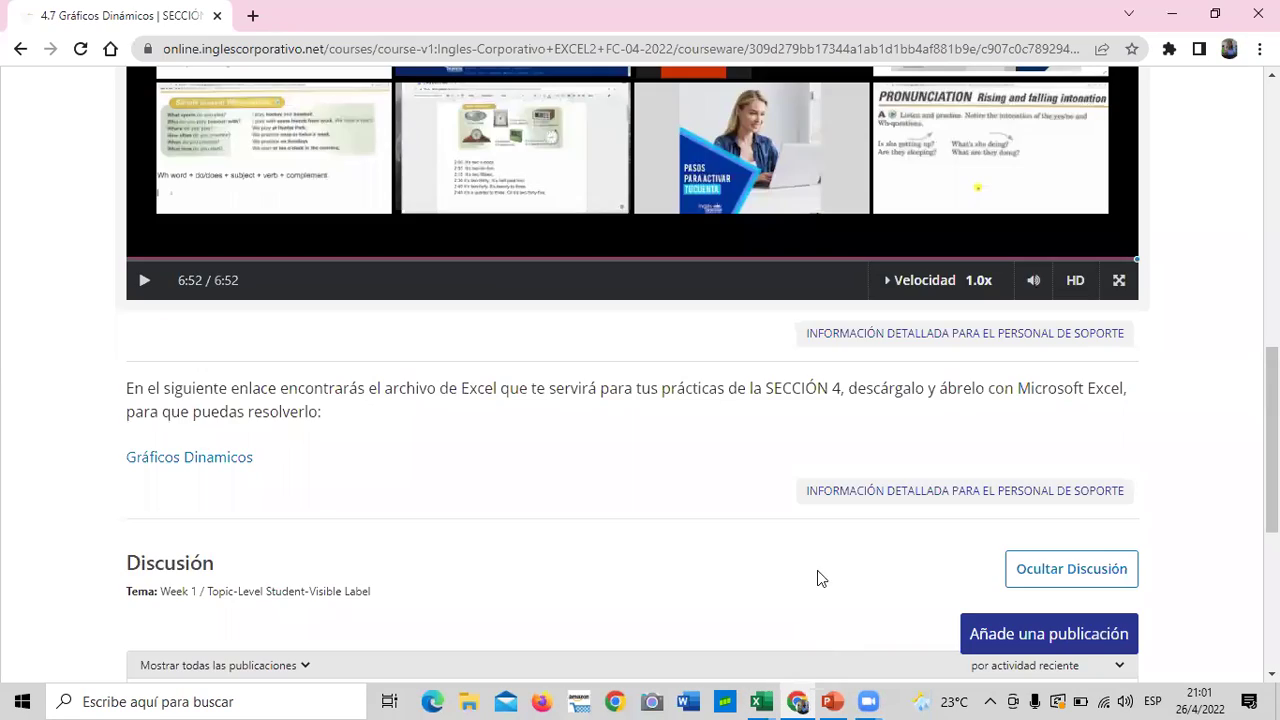
scroll(791, 535, "up", 9)
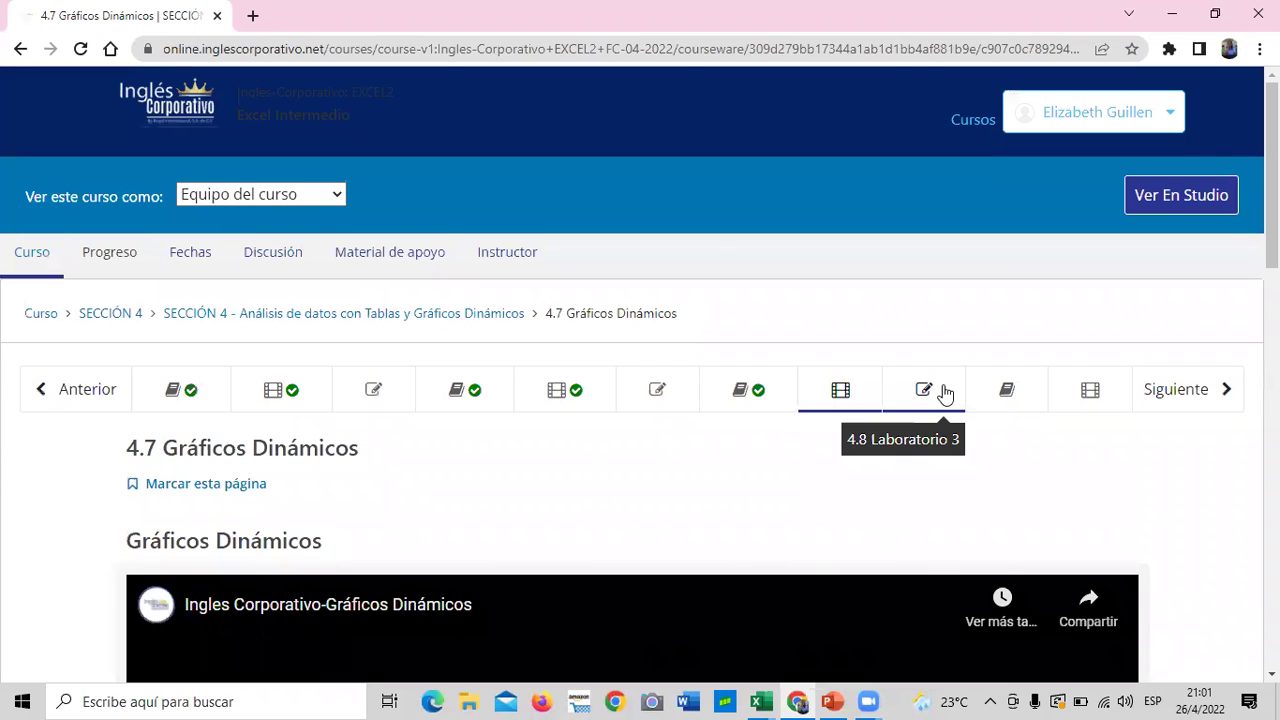
left_click(945, 392)
Scroll through the 4.8 Laboratorio 3 quiz page to review its first question
scroll(917, 383, "down", 5)
scroll(903, 383, "down", 2)
scroll(899, 378, "down", 5)
scroll(897, 382, "down", 3)
scroll(885, 410, "up", 3)
scroll(878, 416, "up", 7)
scroll(704, 379, "up", 5)
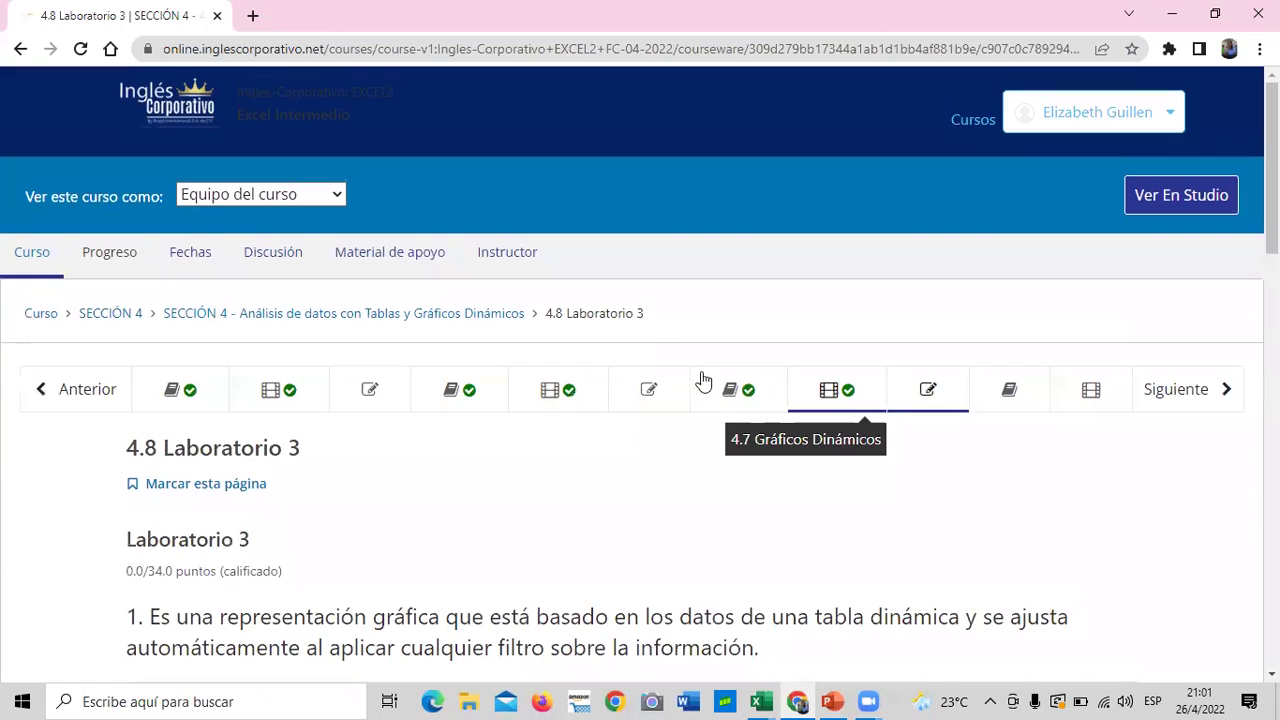
scroll(420, 440, "down", 2)
scroll(440, 471, "up", 2)
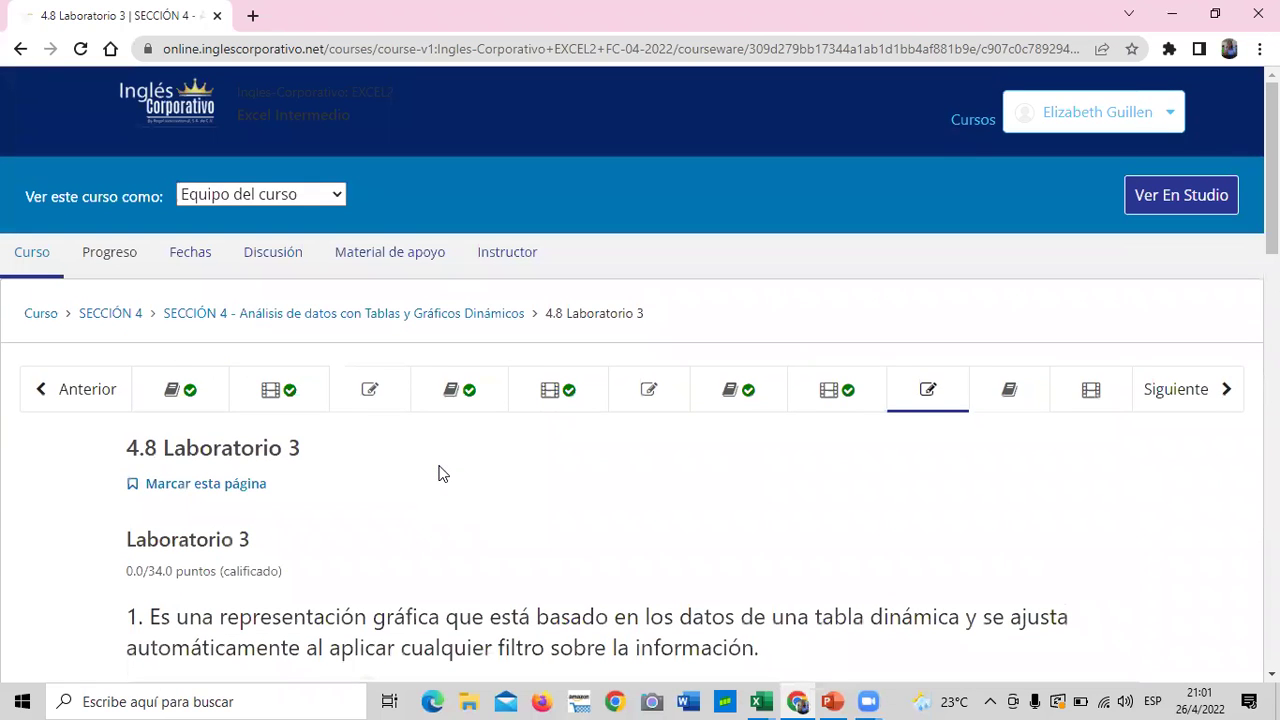